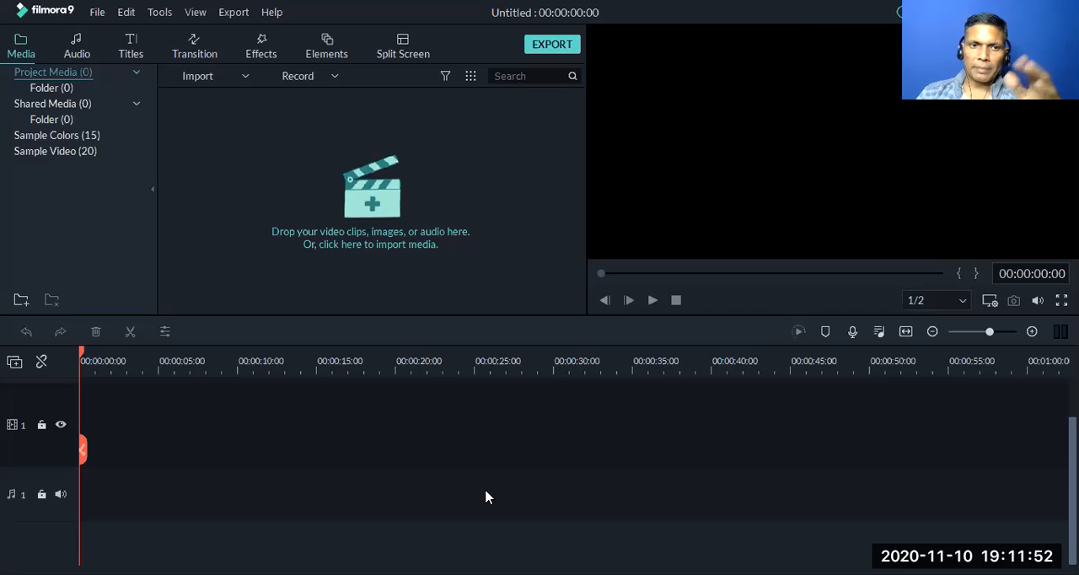
Import the video "Fevicol - Vagabond The One With The Wandering Child" from D:\01 Digital Marketing\Video Mastery\Emotional Video Ads into the project media
drag(83, 453, 105, 456)
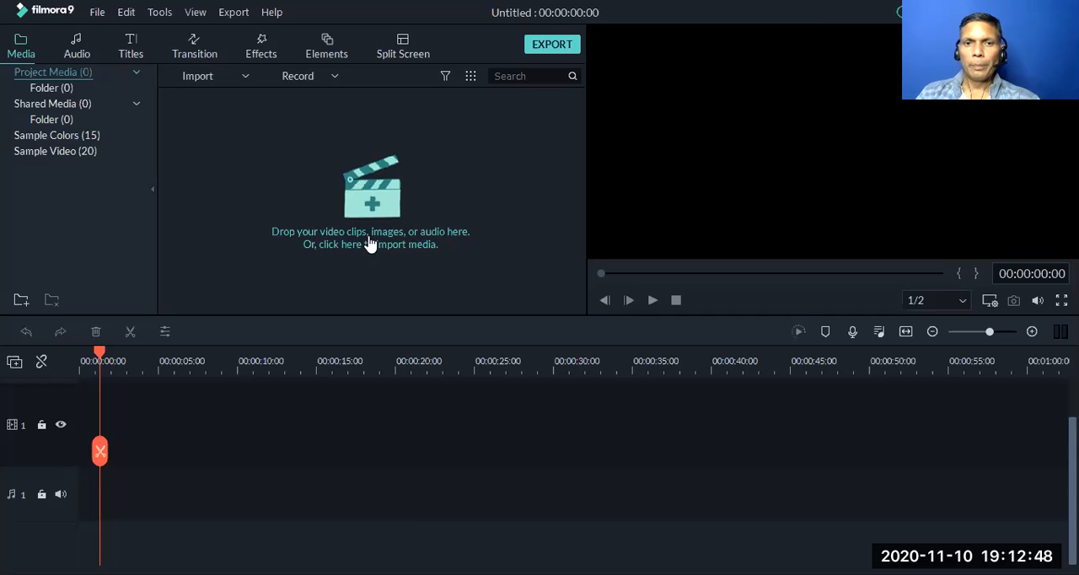
click(384, 206)
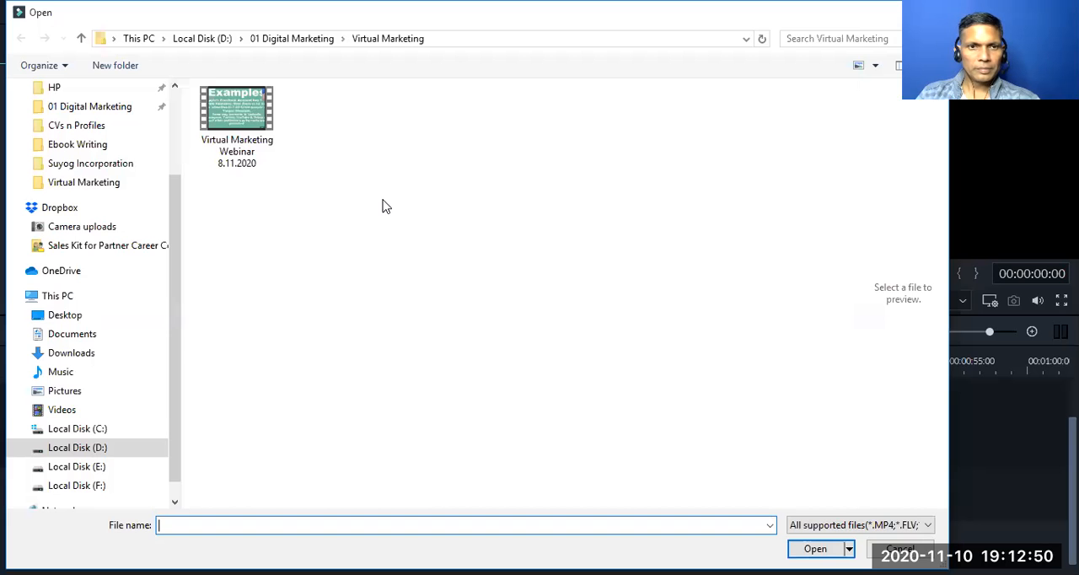
click(117, 451)
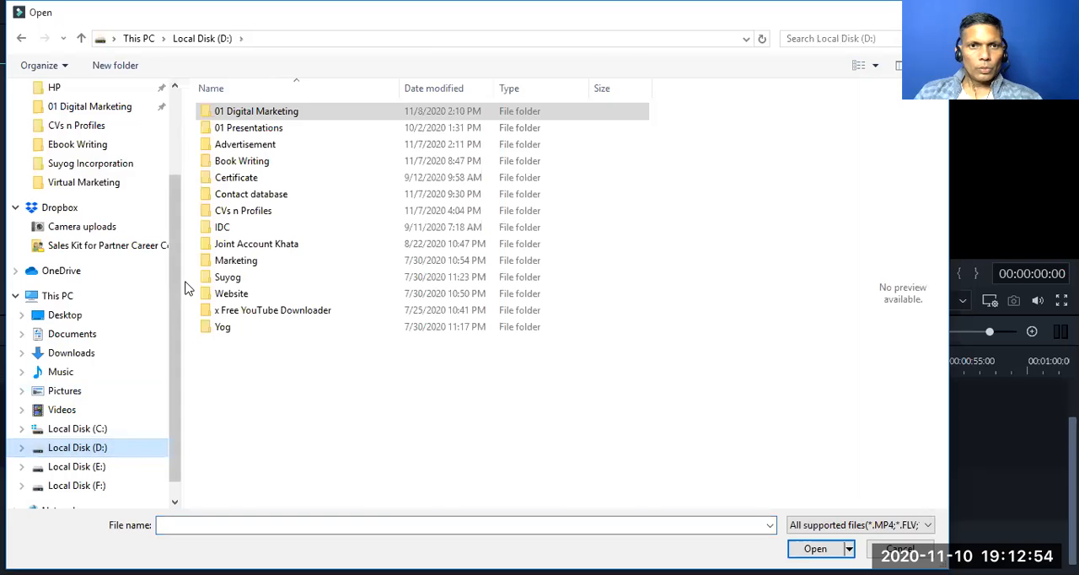
double_click(243, 110)
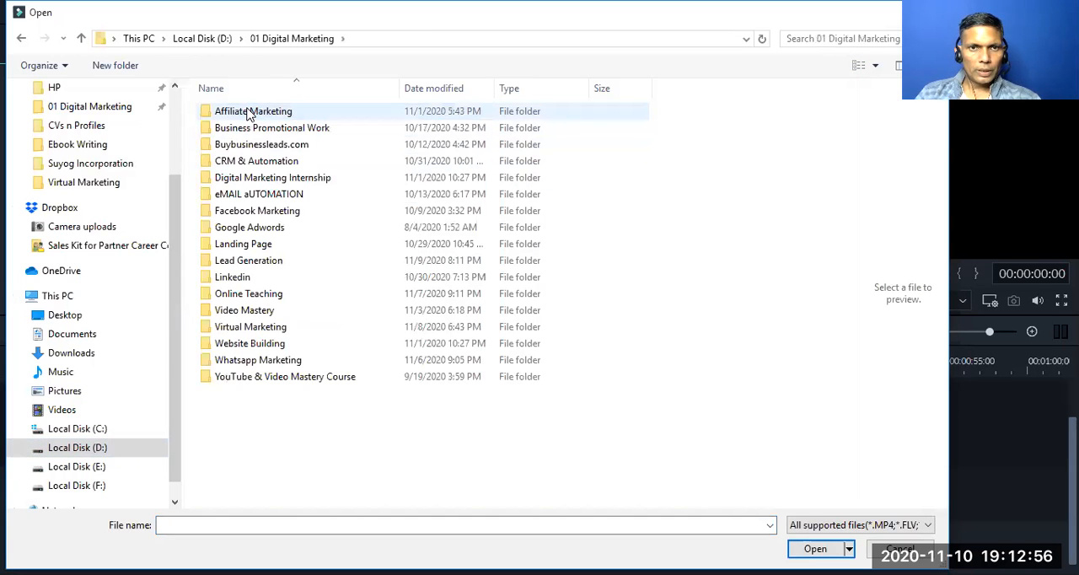
double_click(239, 313)
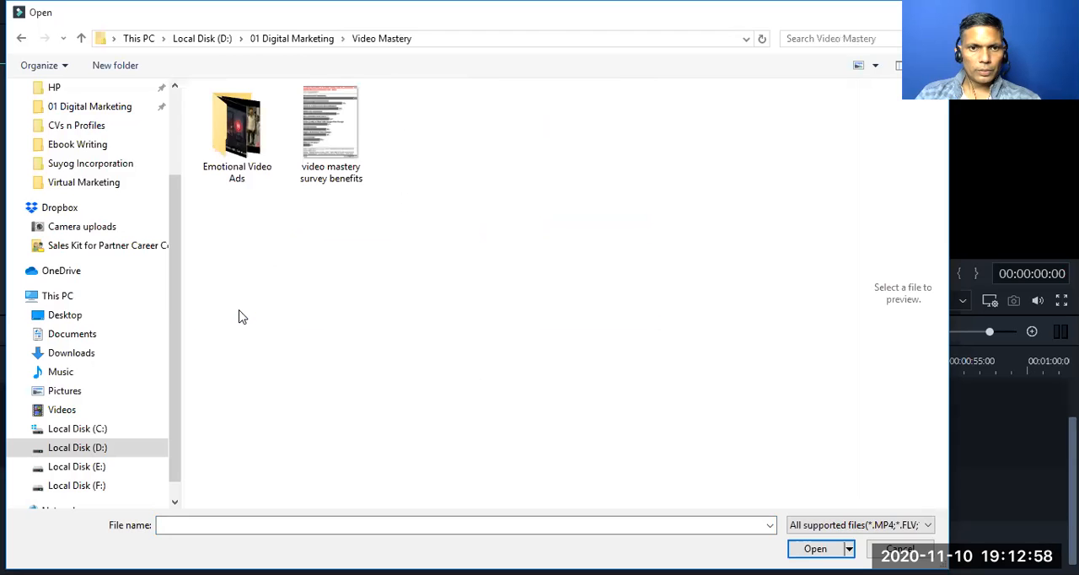
double_click(252, 158)
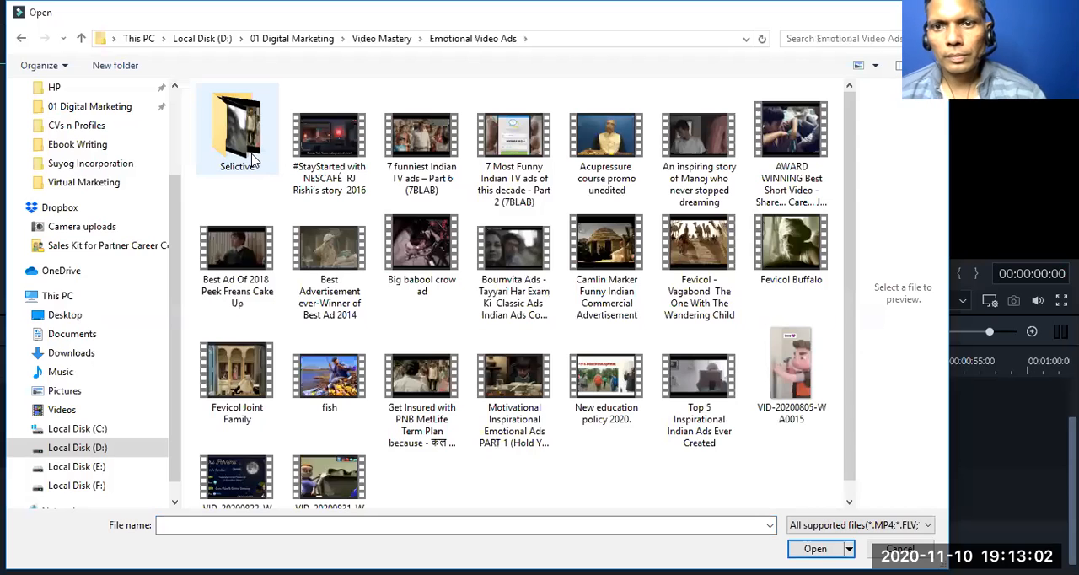
click(696, 236)
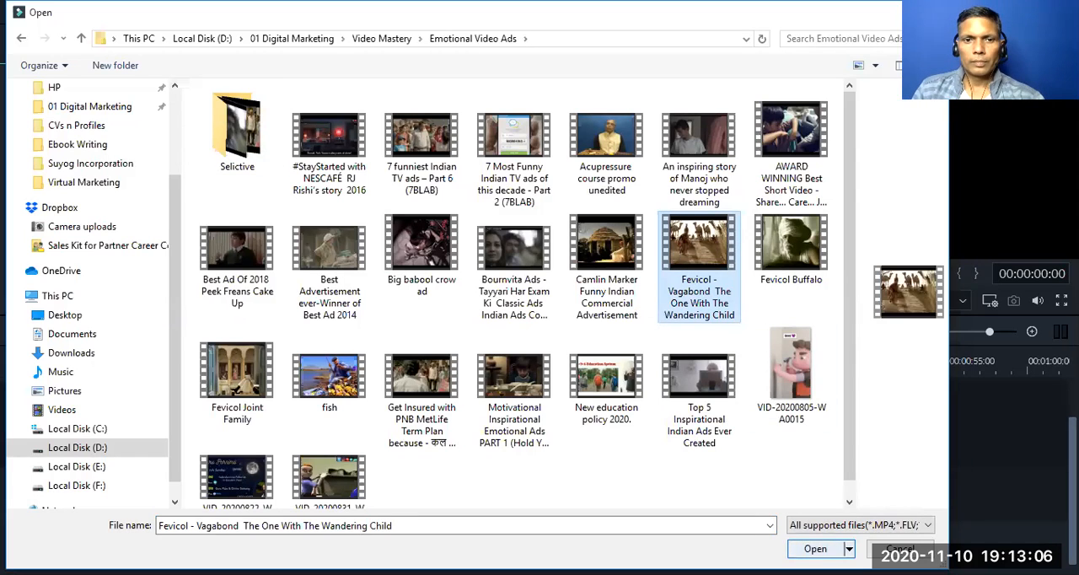
click(815, 549)
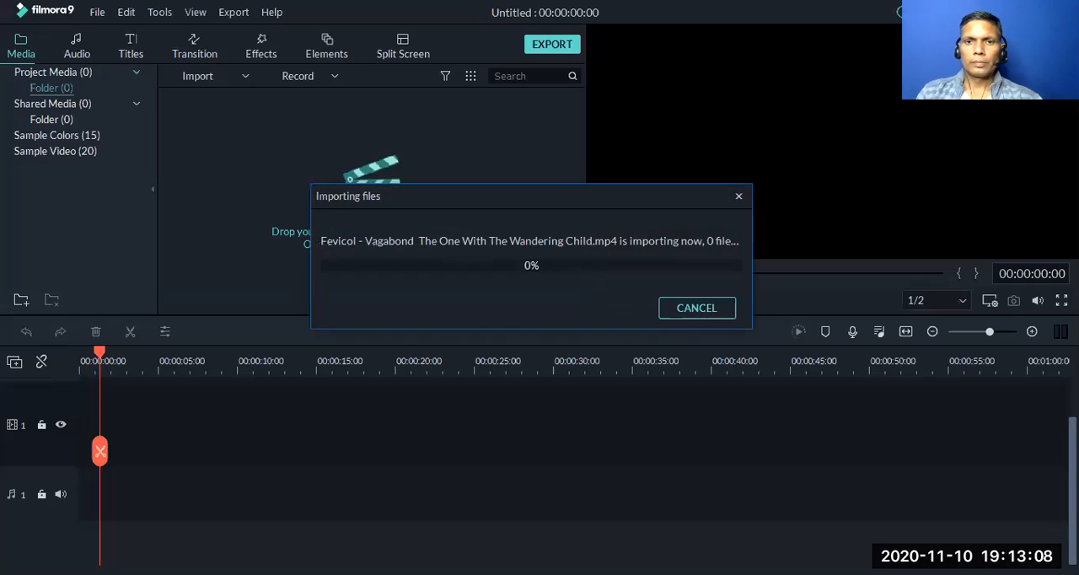
Preview the imported Fevicol video, pausing and resuming the playback
mouse_move(207, 149)
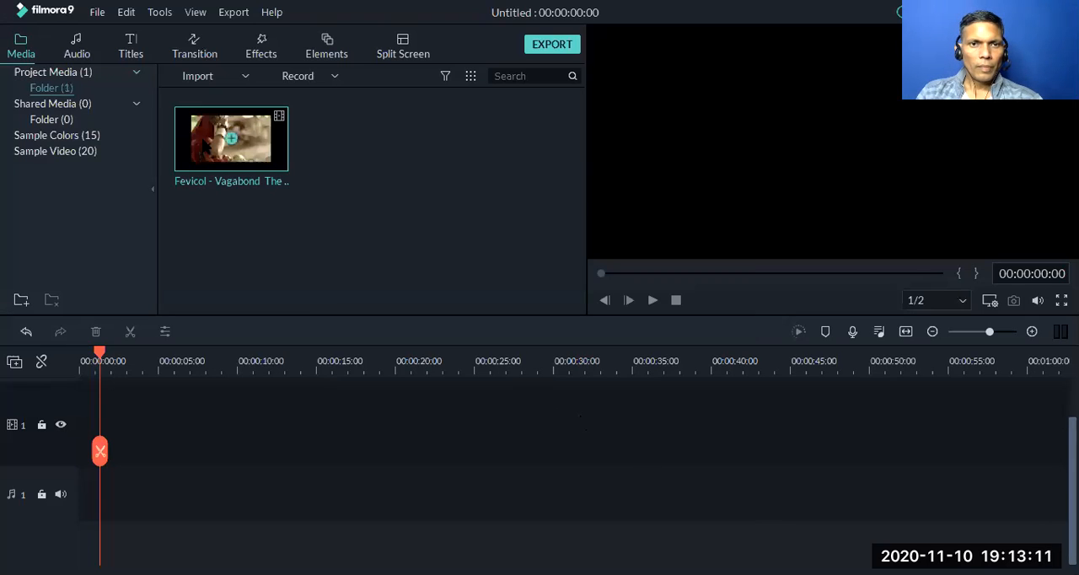
right_click(208, 148)
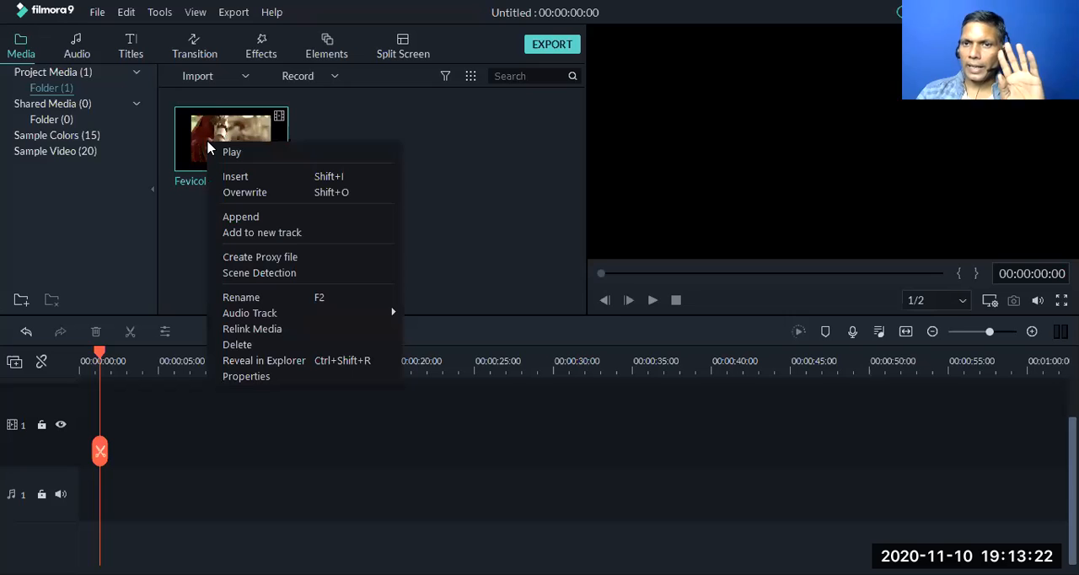
click(229, 154)
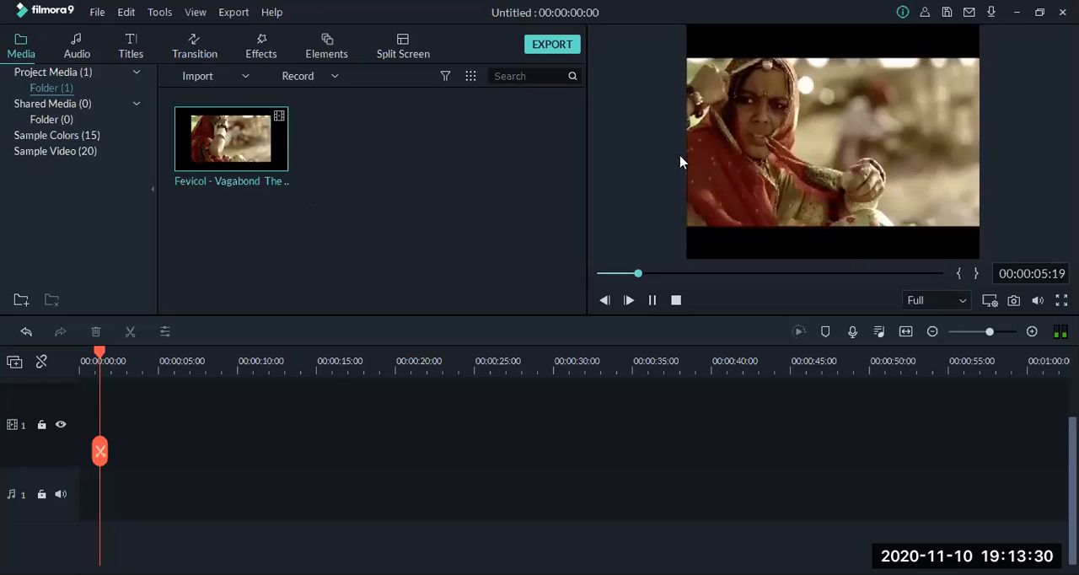
click(653, 301)
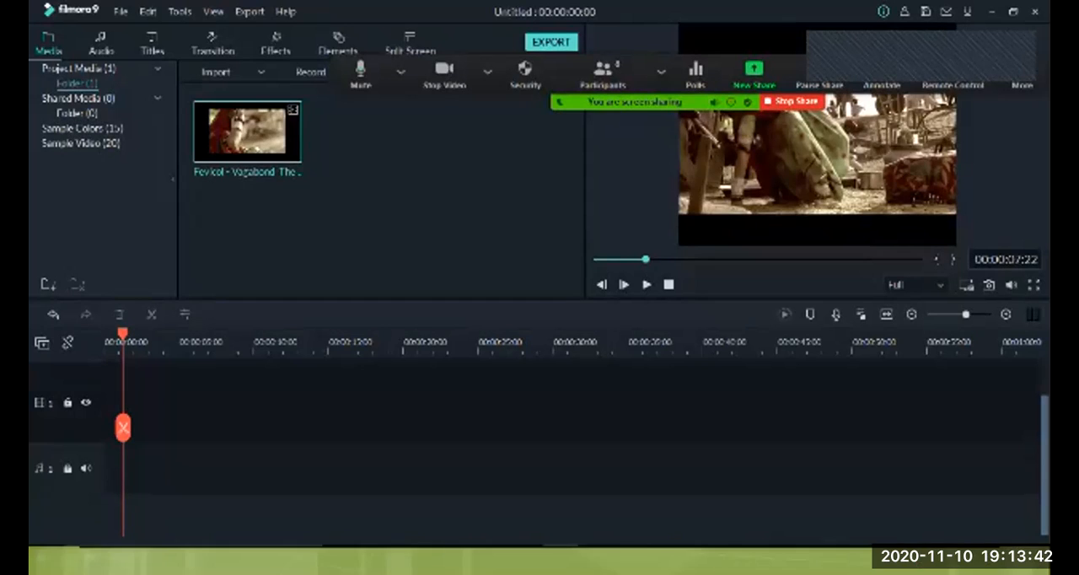
click(647, 284)
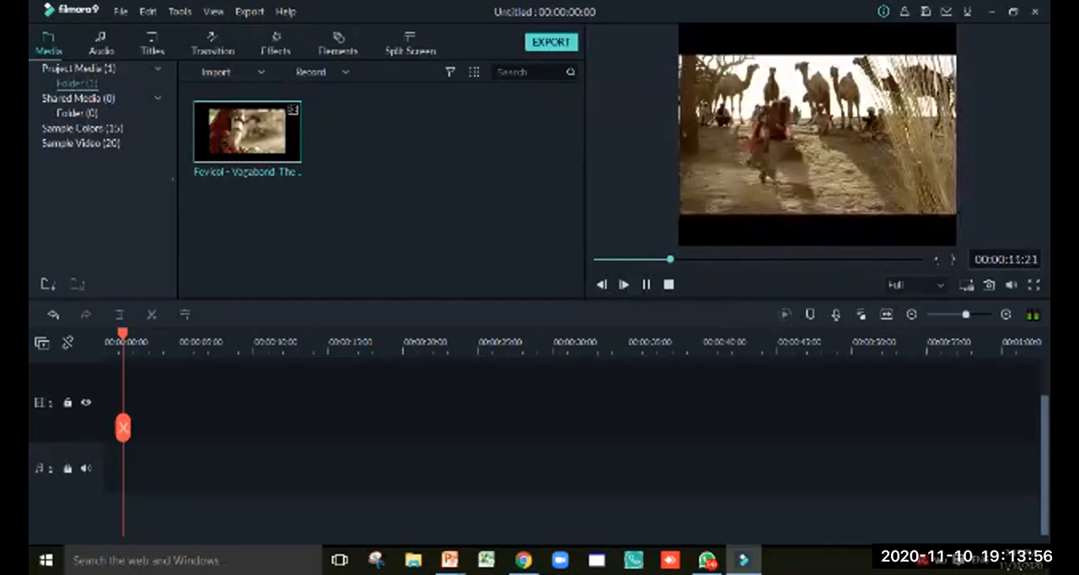
click(647, 285)
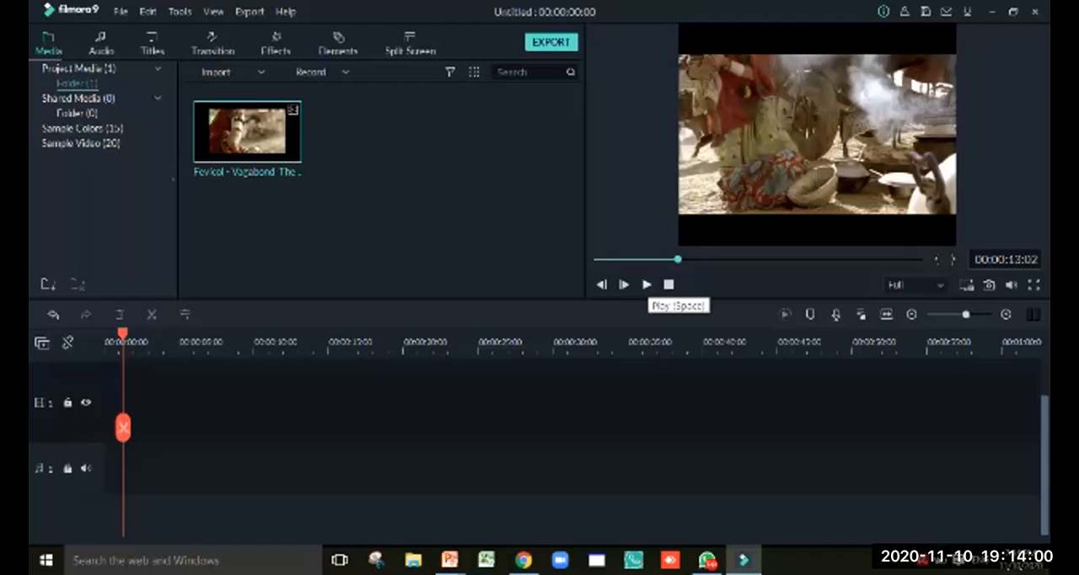
Insert the Fevicol video into the timeline and match the project settings to the media at 600 x 480 25fps
mouse_move(247, 131)
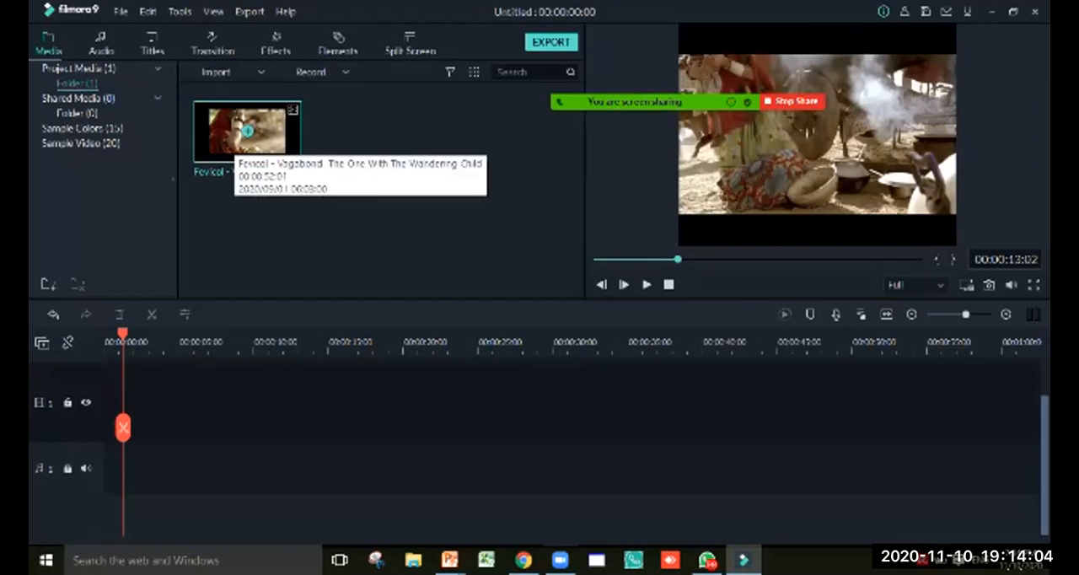
right_click(236, 143)
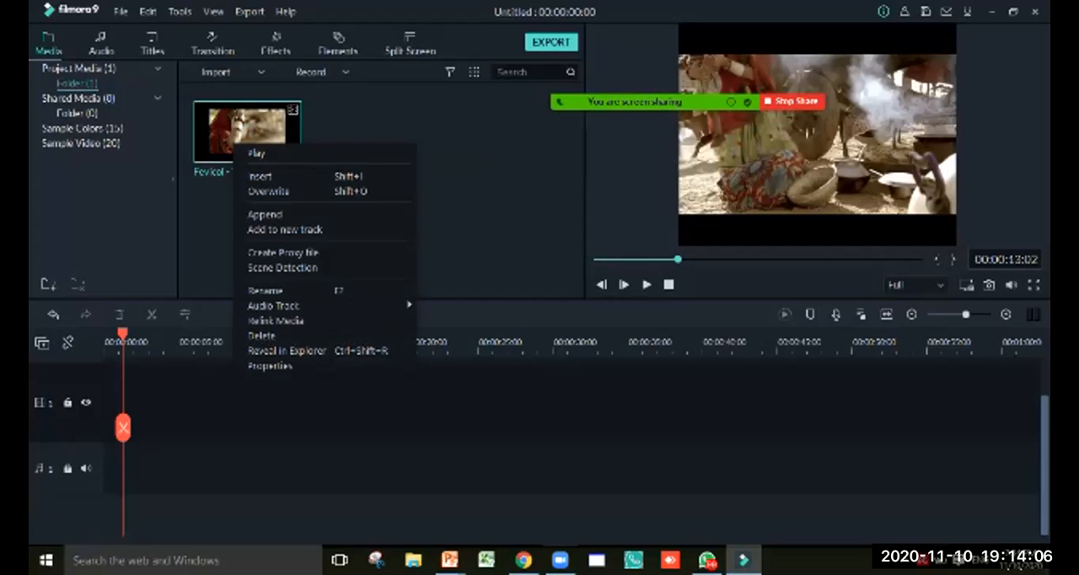
click(262, 176)
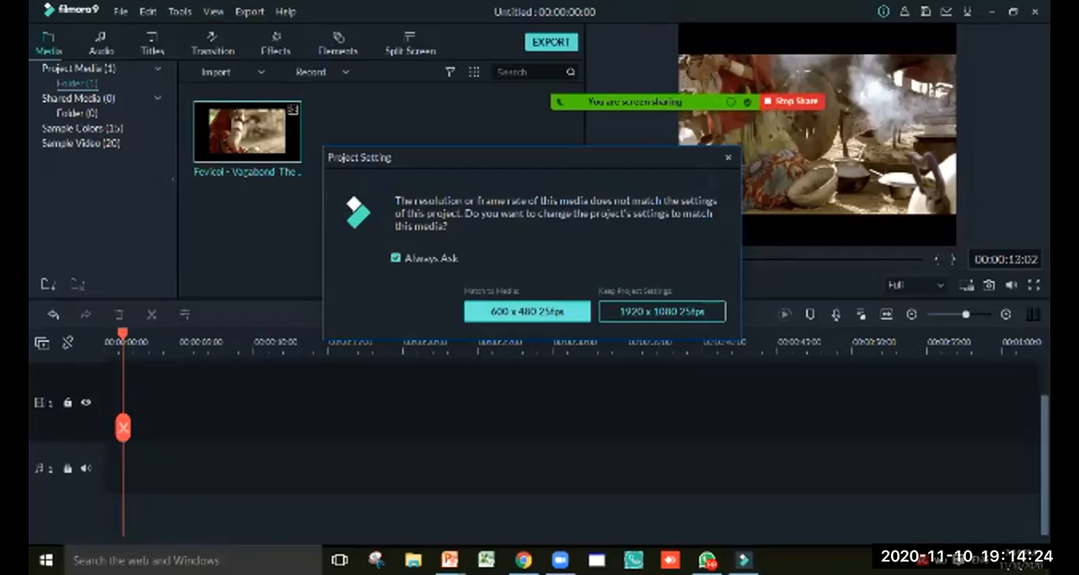
click(527, 312)
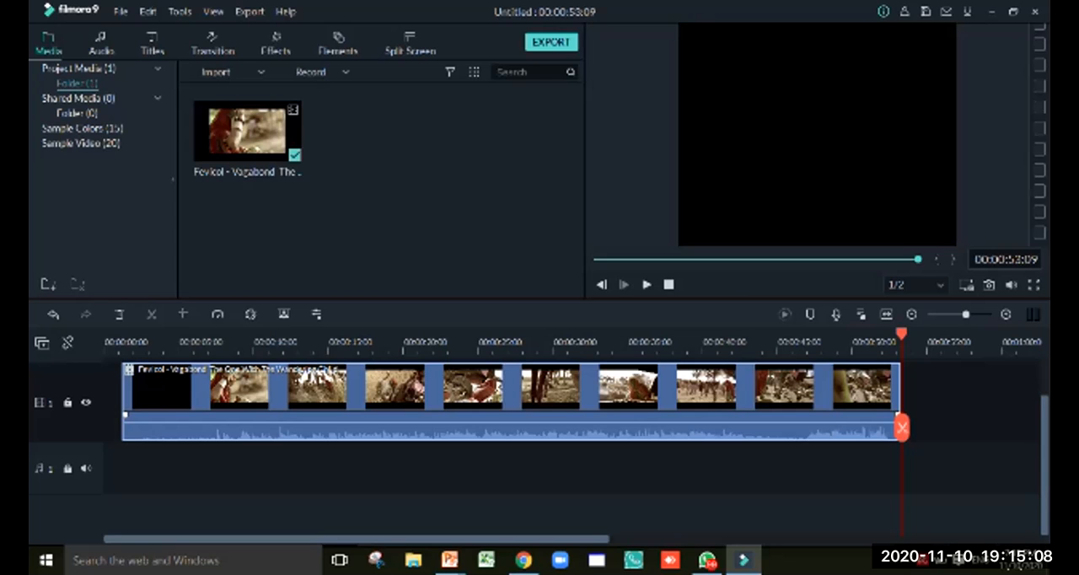
Return the playhead to 00:00:00:00 and move the Fevicol clip to the very start of the video track
drag(902, 335, 106, 335)
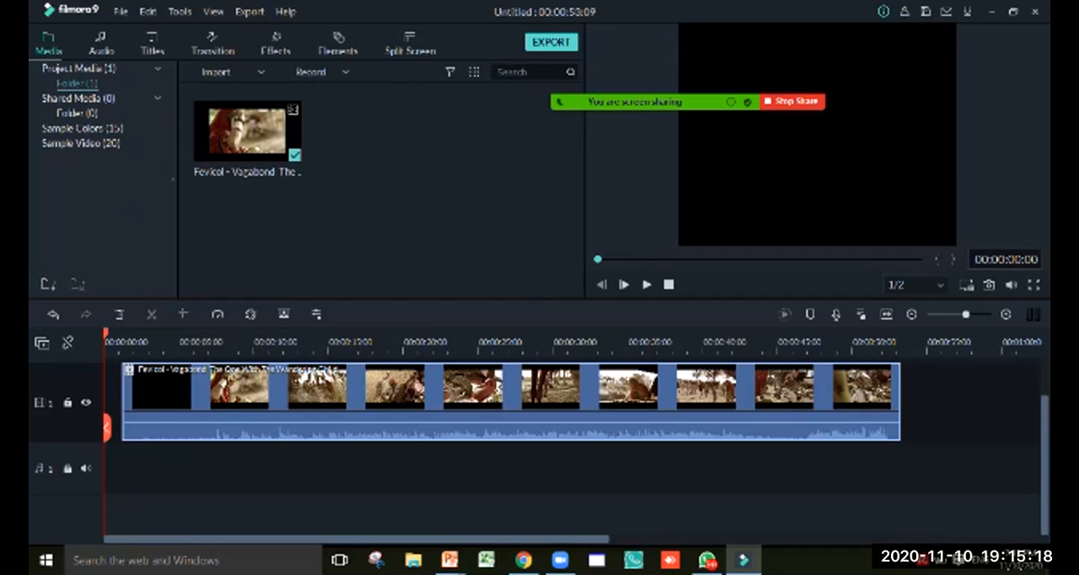
mouse_move(511, 401)
mouse_down()
mouse_move(492, 401)
mouse_move(609, 401)
mouse_move(492, 401)
mouse_up()
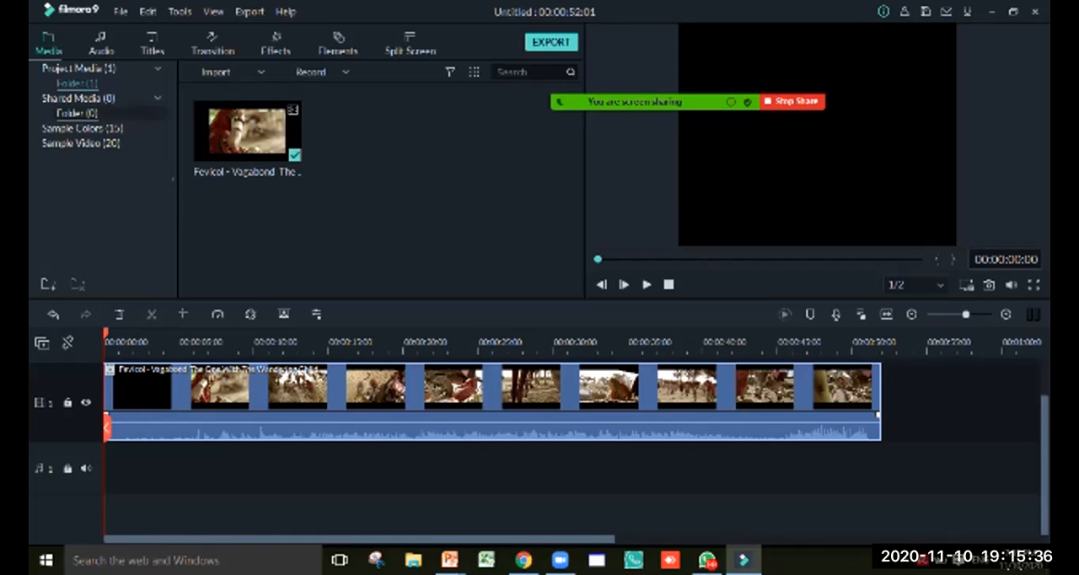
Add the Drift - Drift music from the audio library to the audio track beneath the video
click(102, 44)
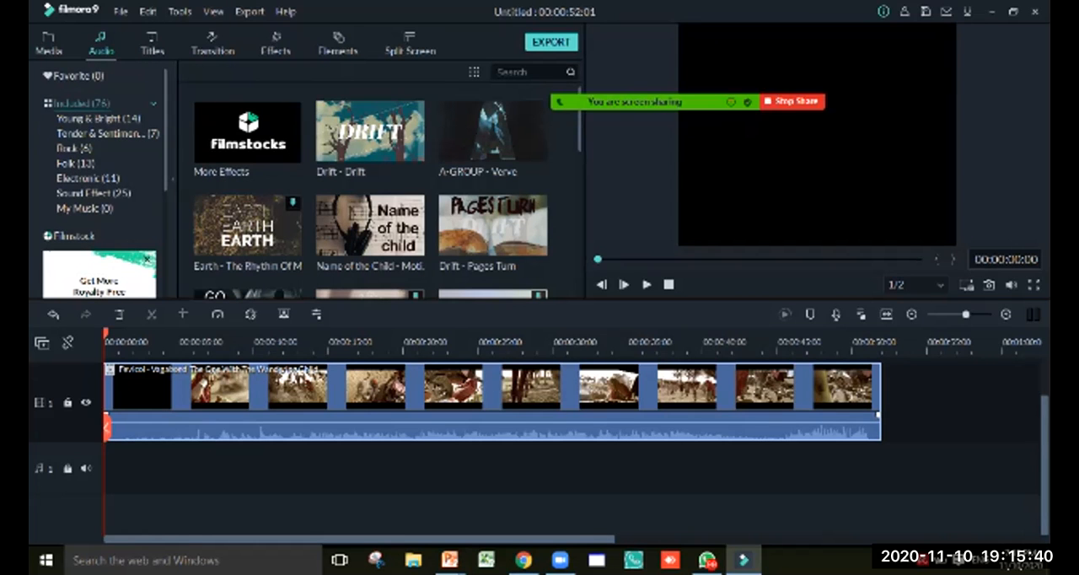
click(370, 132)
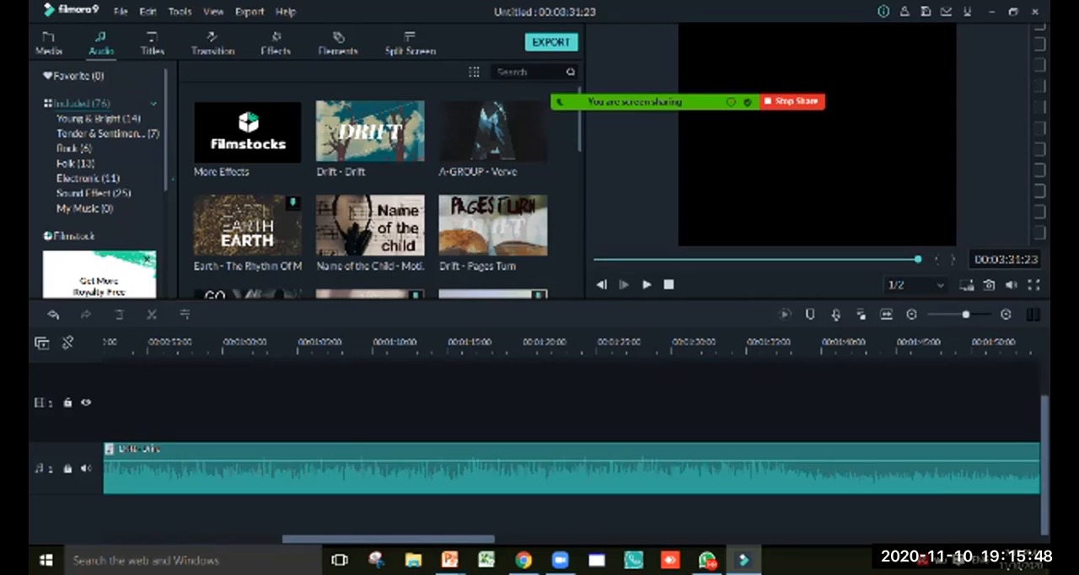
click(49, 44)
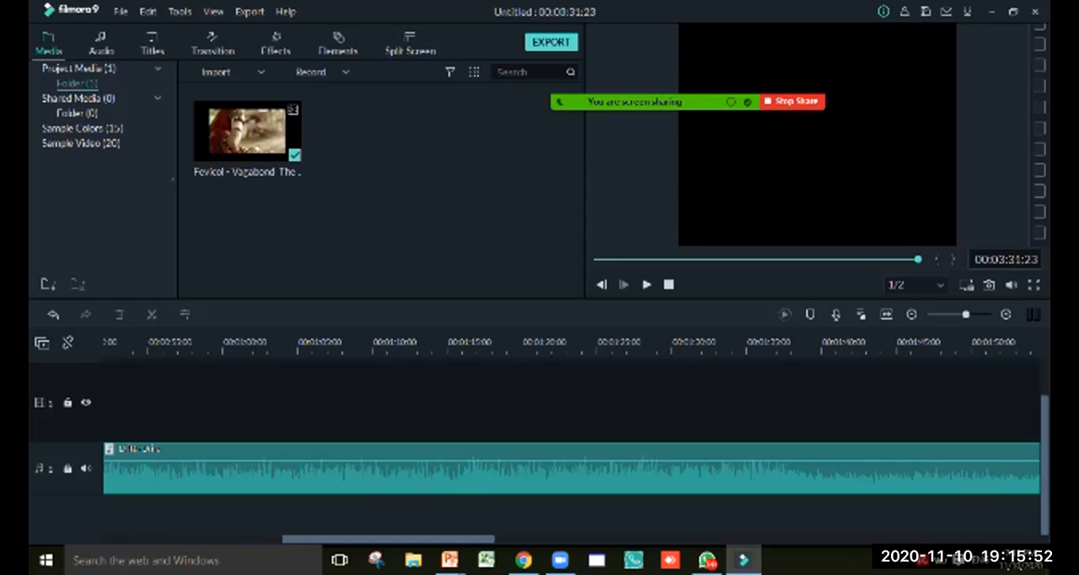
scroll(539, 455, up, 3)
scroll(540, 455, down, 3)
drag(413, 538, 235, 538)
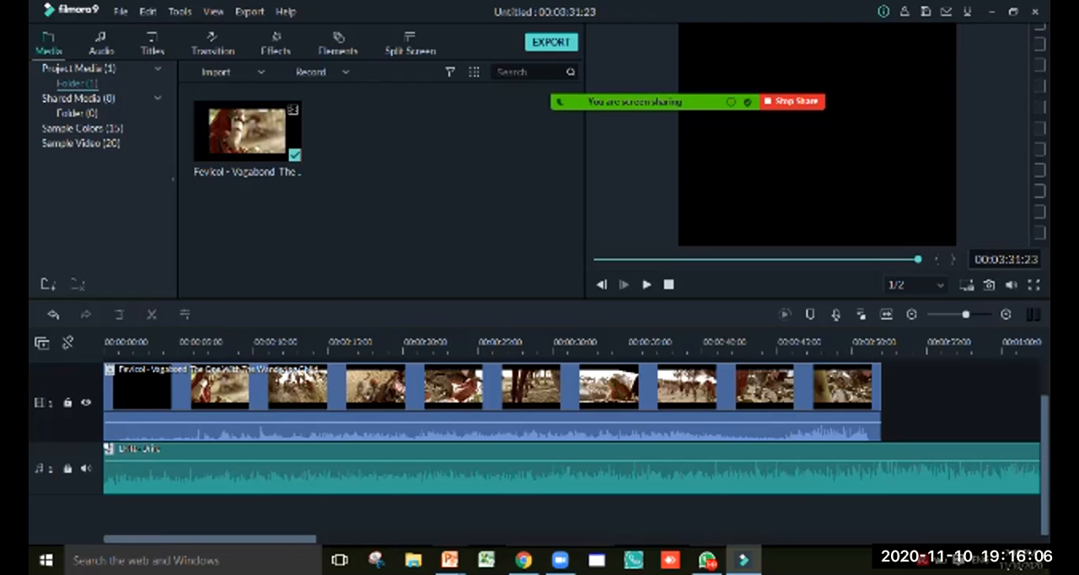
Play the A-GROUP - Verve music and check the options offered for it and for the Name of the Child music
click(101, 44)
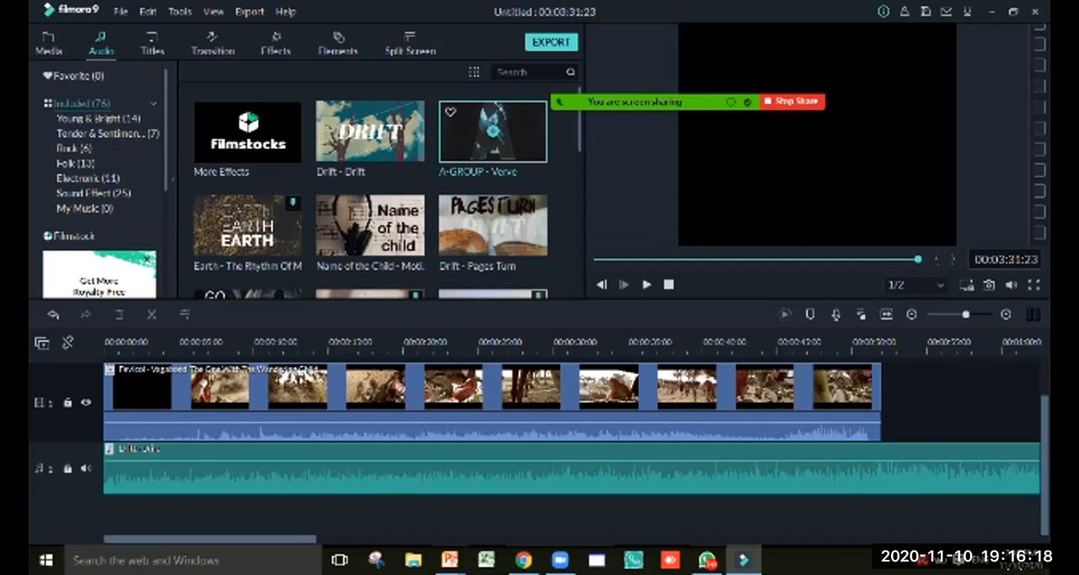
click(493, 130)
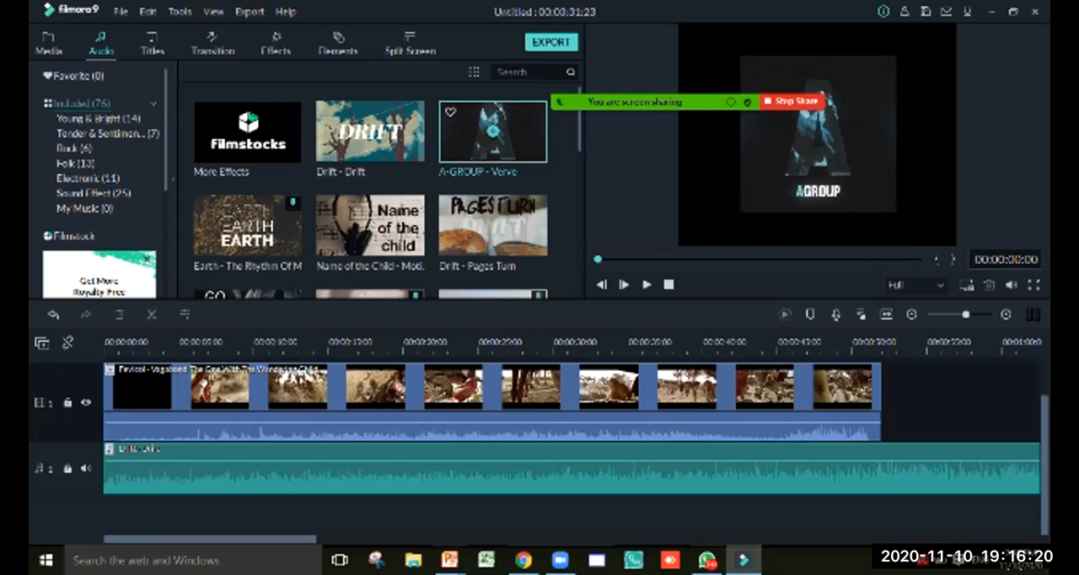
key(space)
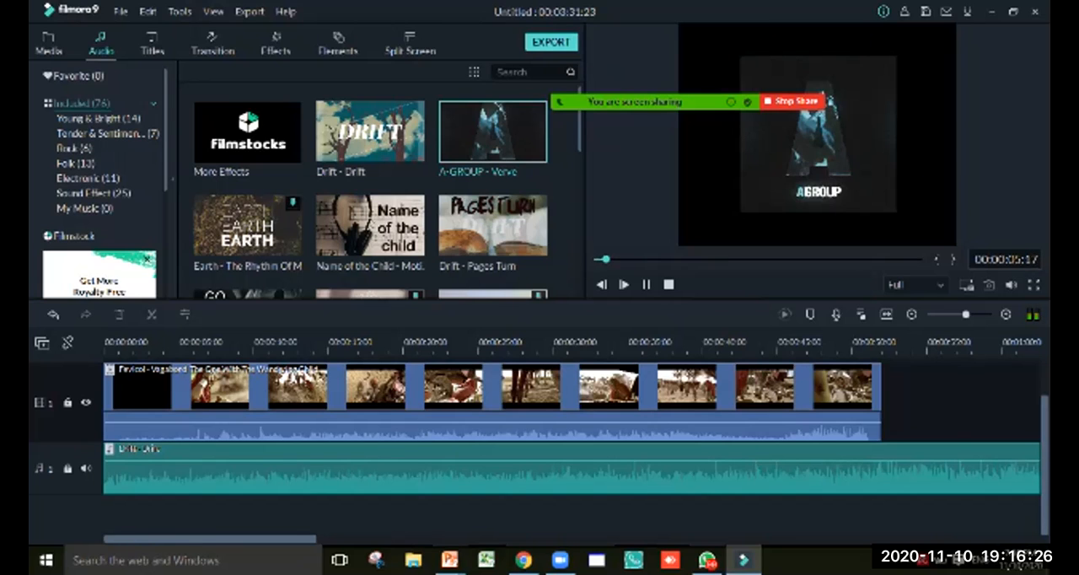
drag(210, 539, 815, 540)
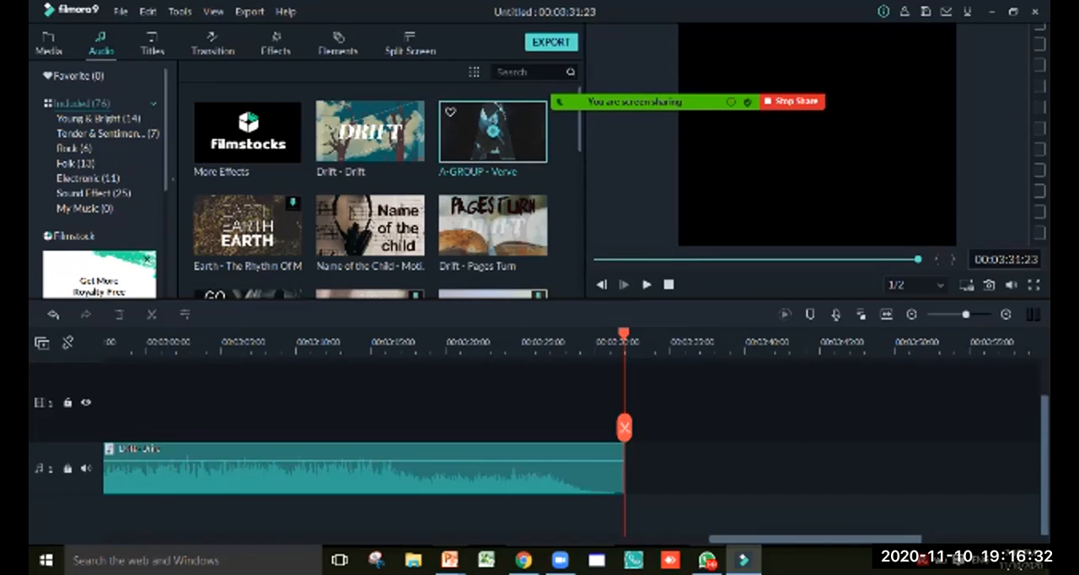
right_click(469, 146)
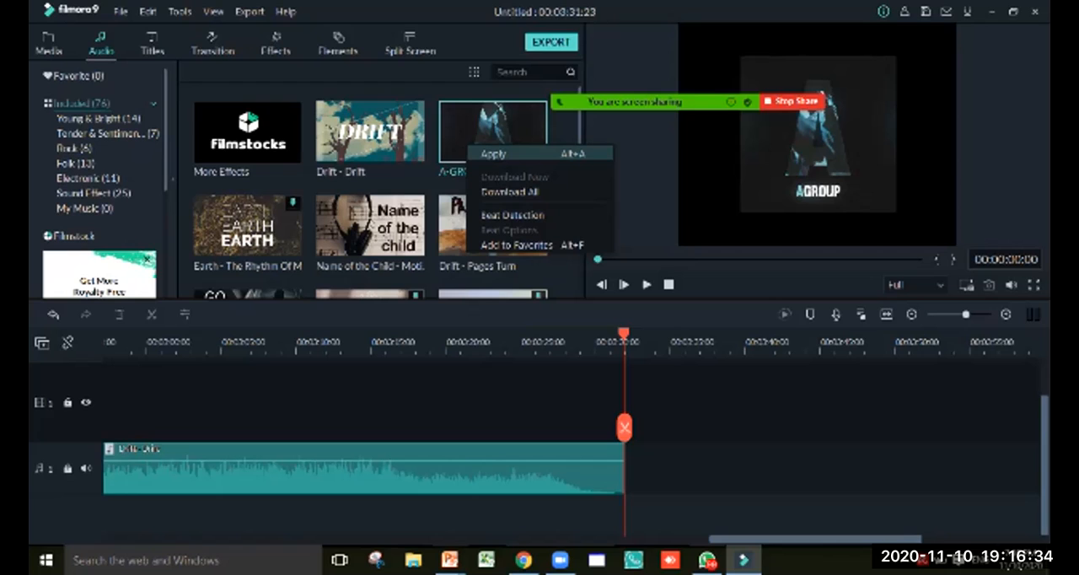
click(350, 209)
right_click(351, 209)
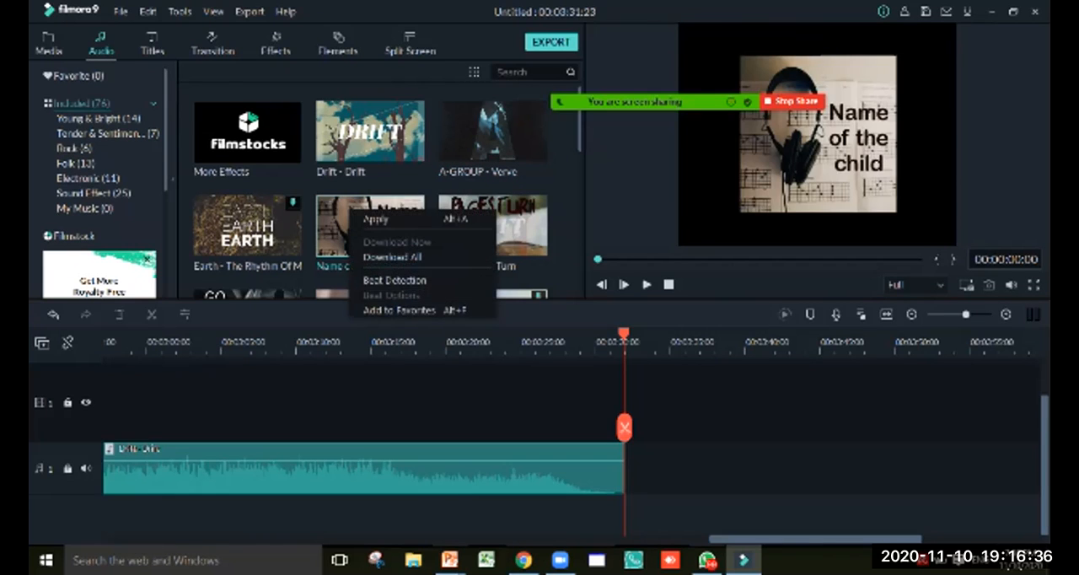
Check the options for the Earth music and start downloading it from the audio library
click(247, 226)
right_click(262, 228)
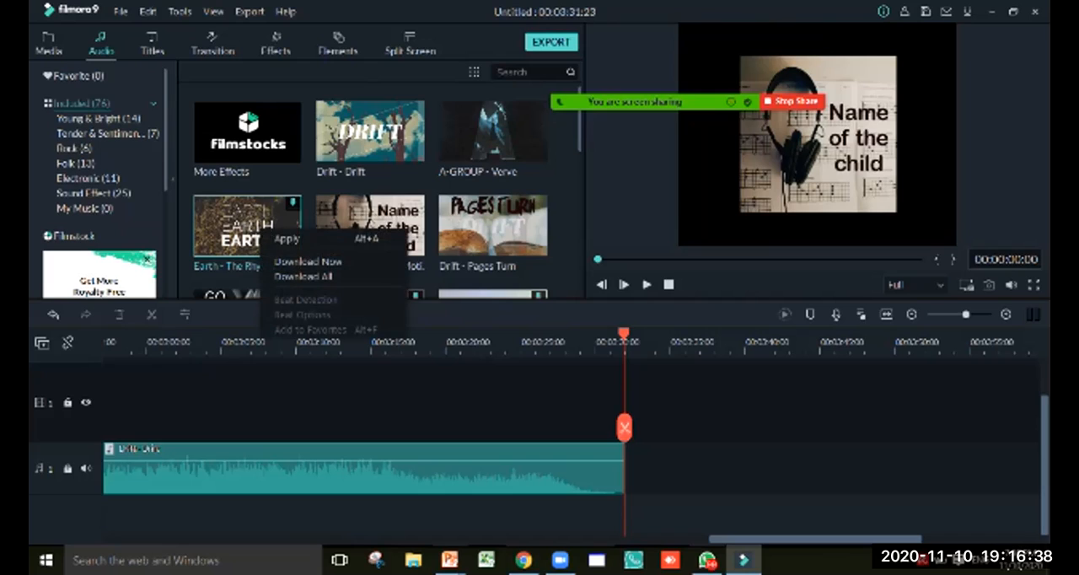
click(247, 226)
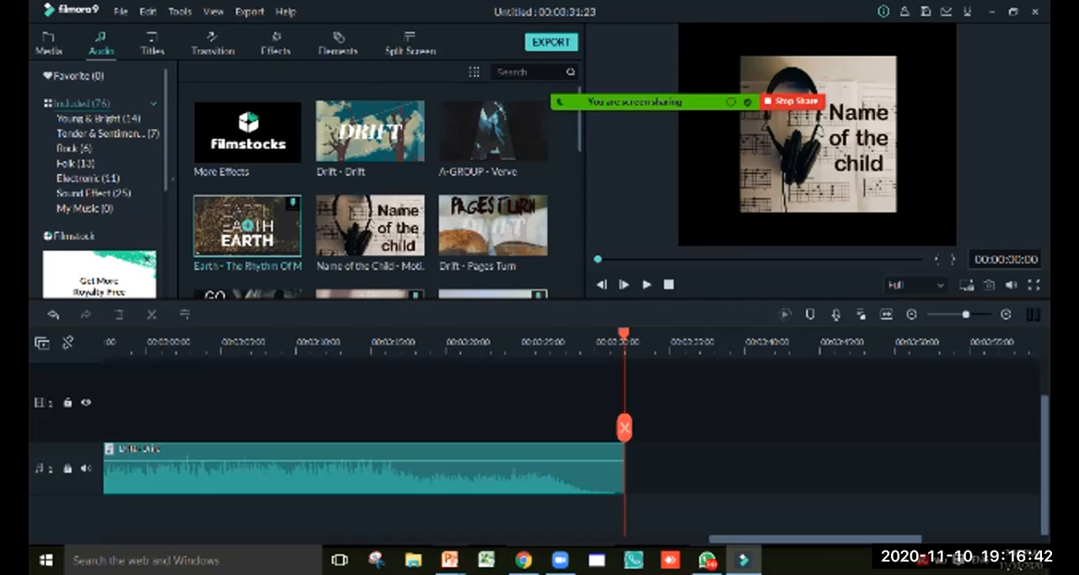
Preview the Drift - Pages Turn music and apply it to the audio track after the Drift - Drift clip
click(493, 226)
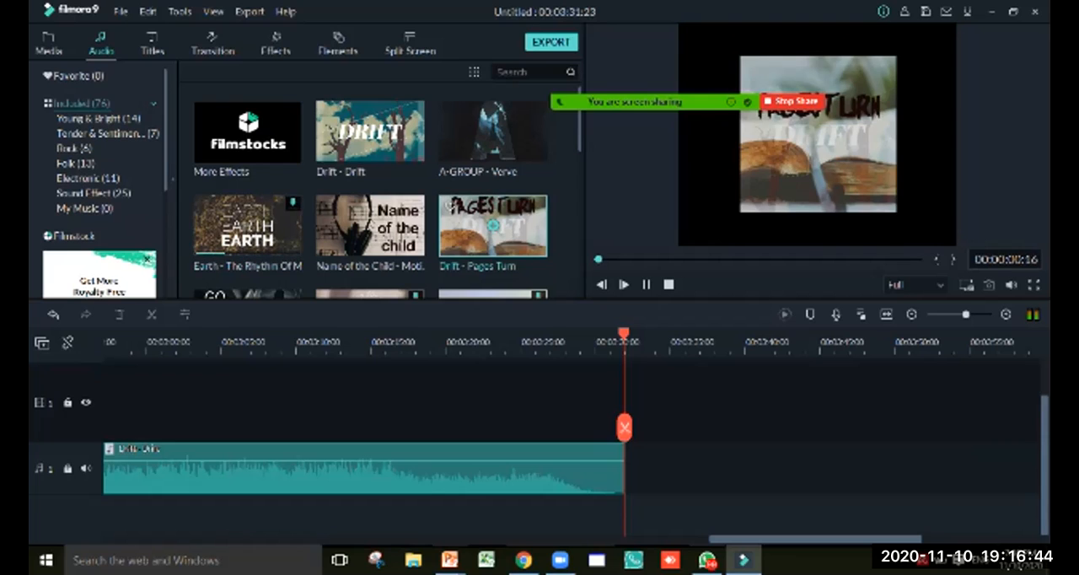
right_click(473, 233)
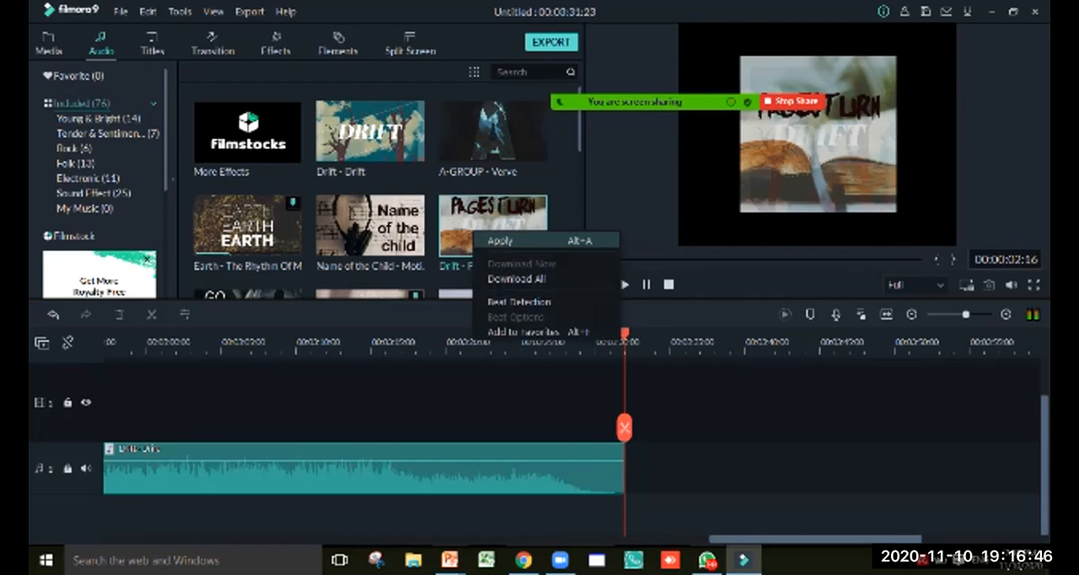
click(499, 241)
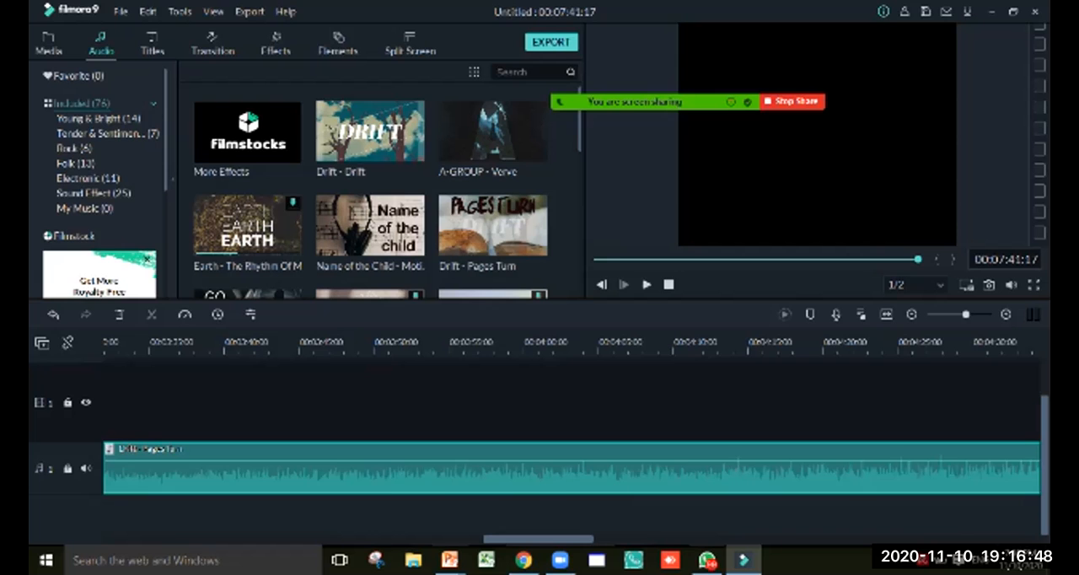
Move the Drift - Pages Turn clip to a second audio track beneath Drift - Drift and delete it from there
drag(538, 538, 514, 539)
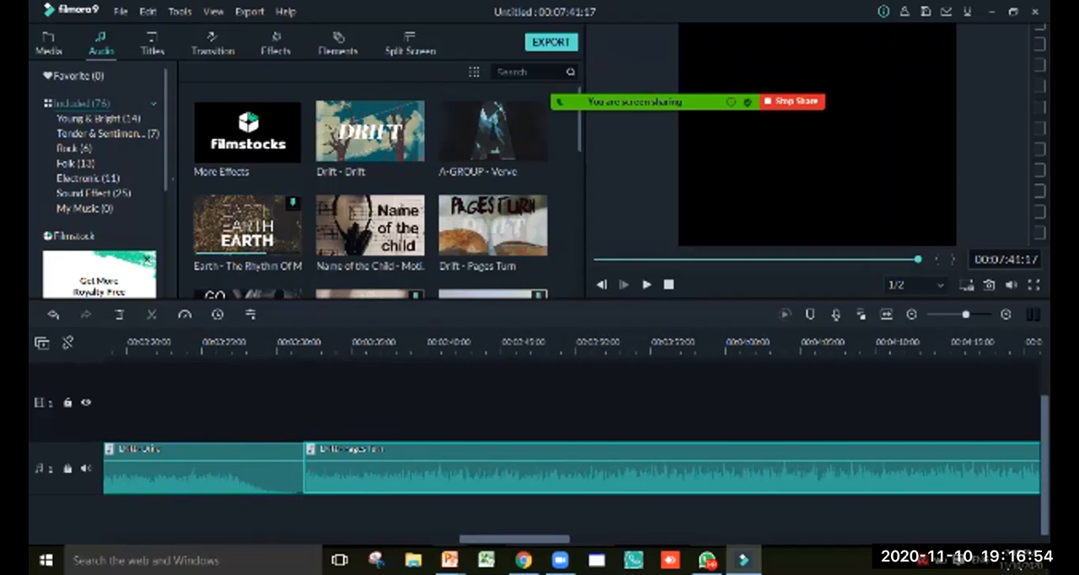
drag(506, 472, 307, 468)
drag(838, 461, 298, 444)
drag(691, 472, 308, 472)
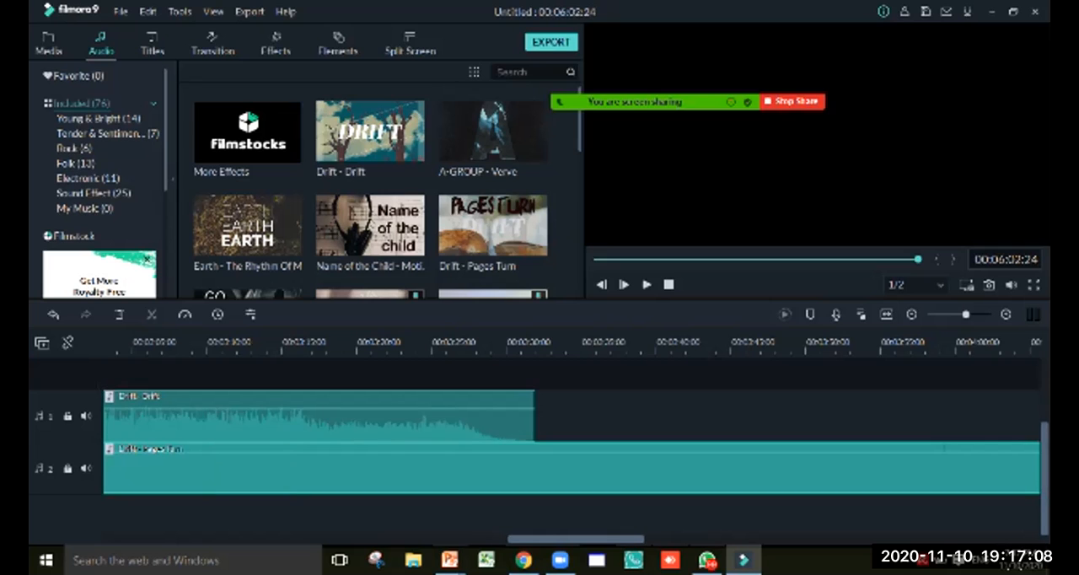
drag(576, 539, 501, 538)
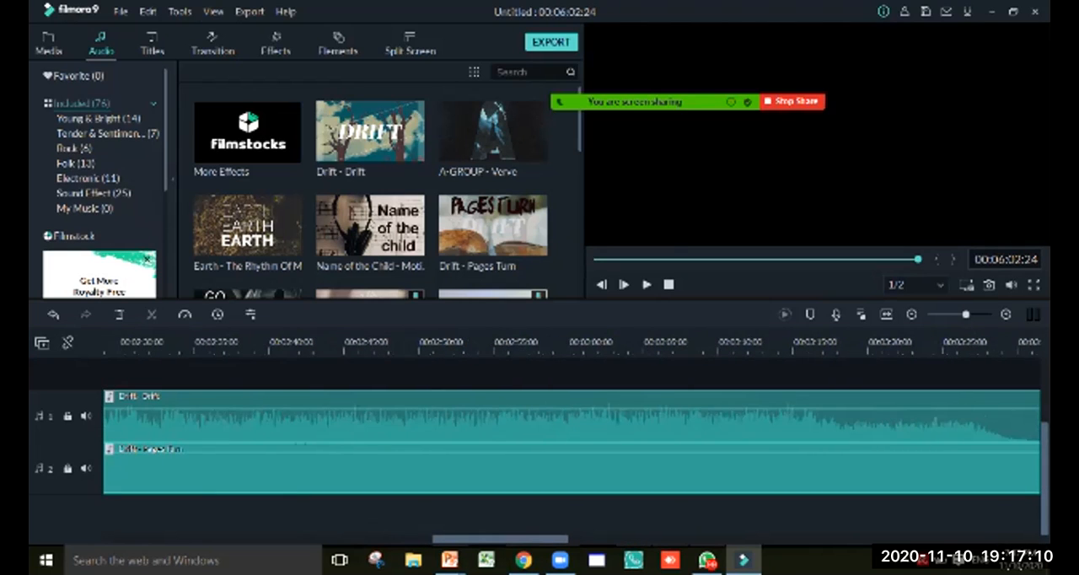
key(Delete)
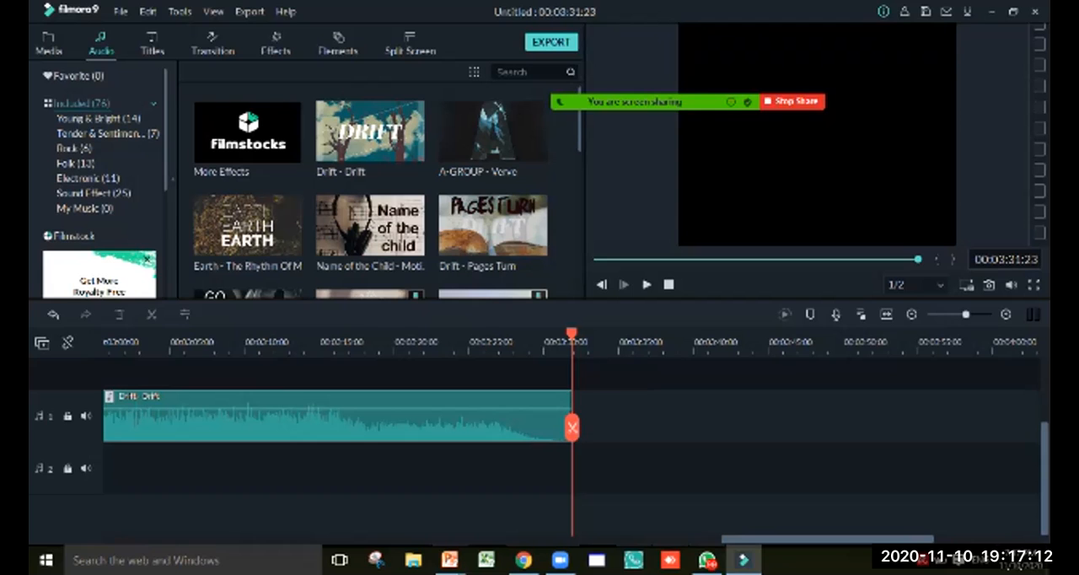
Insert the Name of the Child - Motions music on the second audio track from the start of the timeline
drag(827, 538, 210, 539)
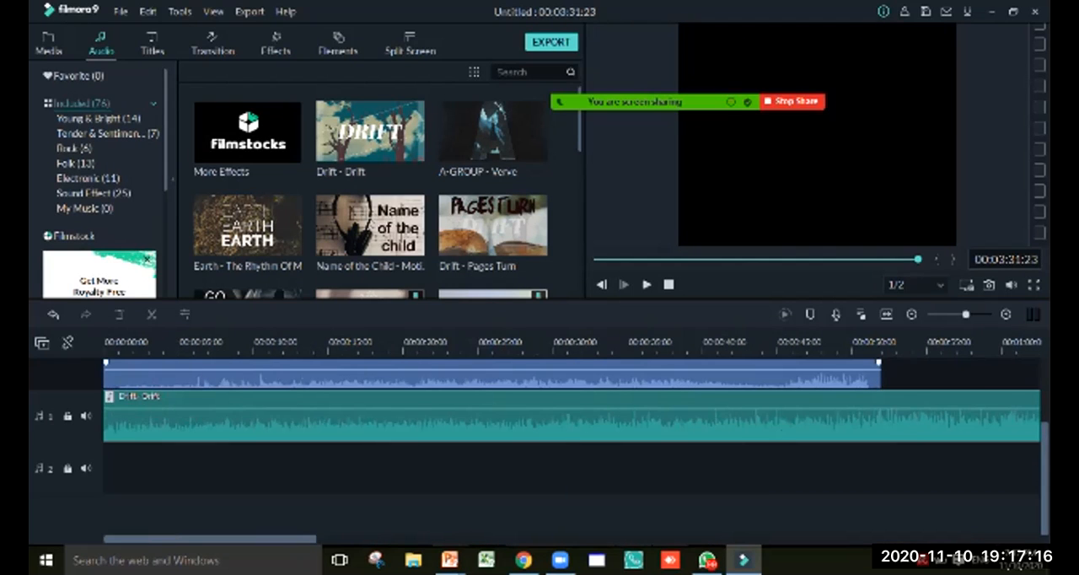
click(108, 342)
click(105, 342)
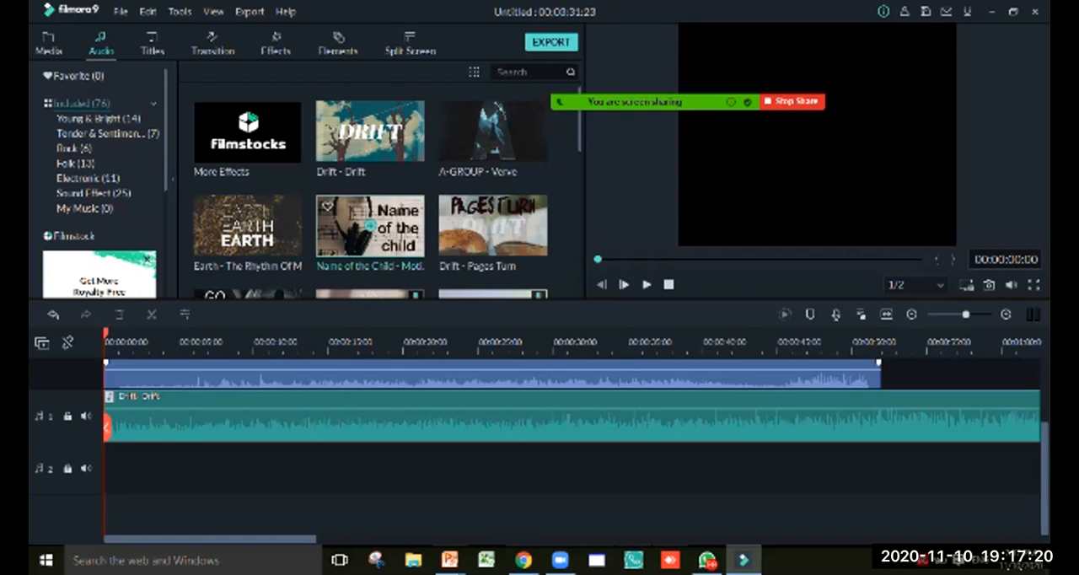
right_click(380, 236)
click(404, 241)
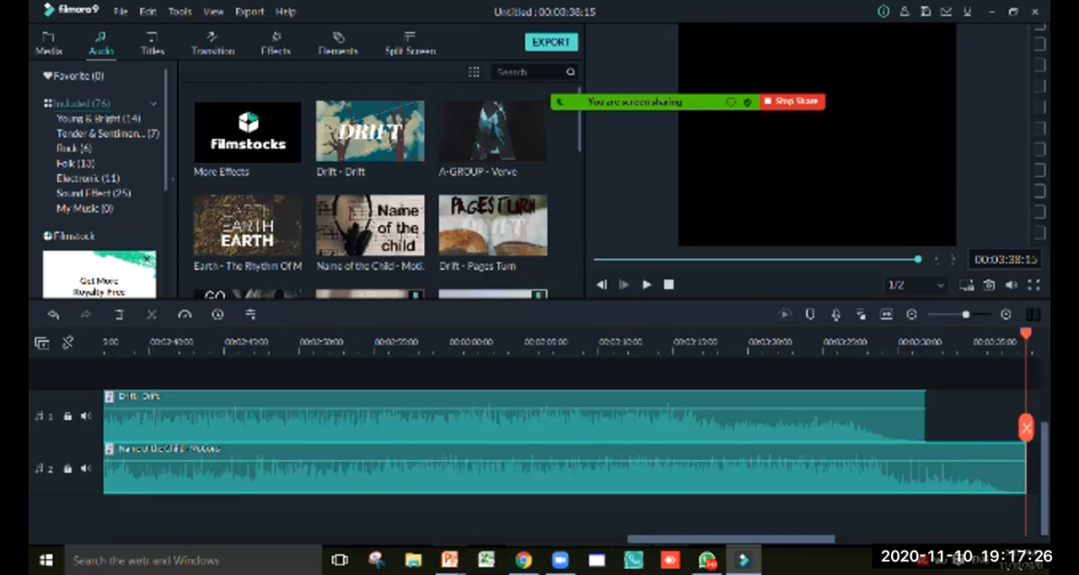
scroll(539, 446, up, 2)
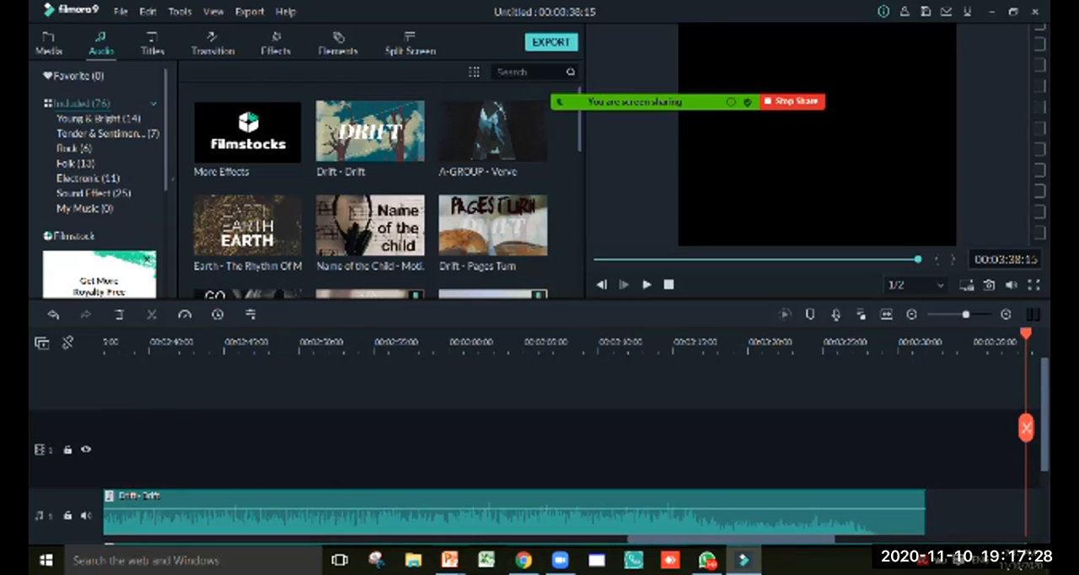
scroll(540, 447, down, 2)
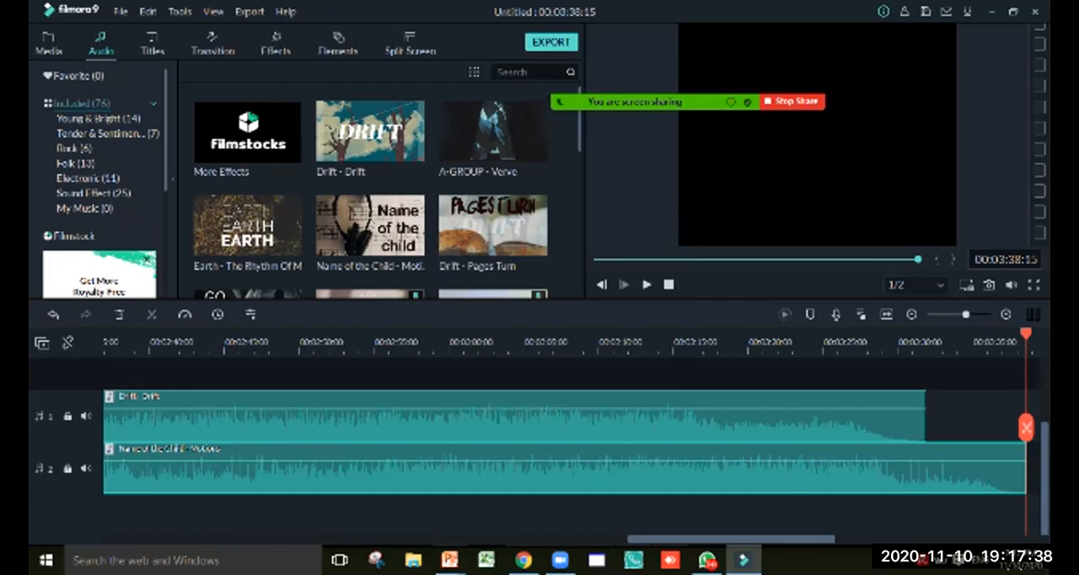
Remove the Name of the Child and Drift - Drift clips from the audio tracks and return the playhead to the start
key(ctrl+z)
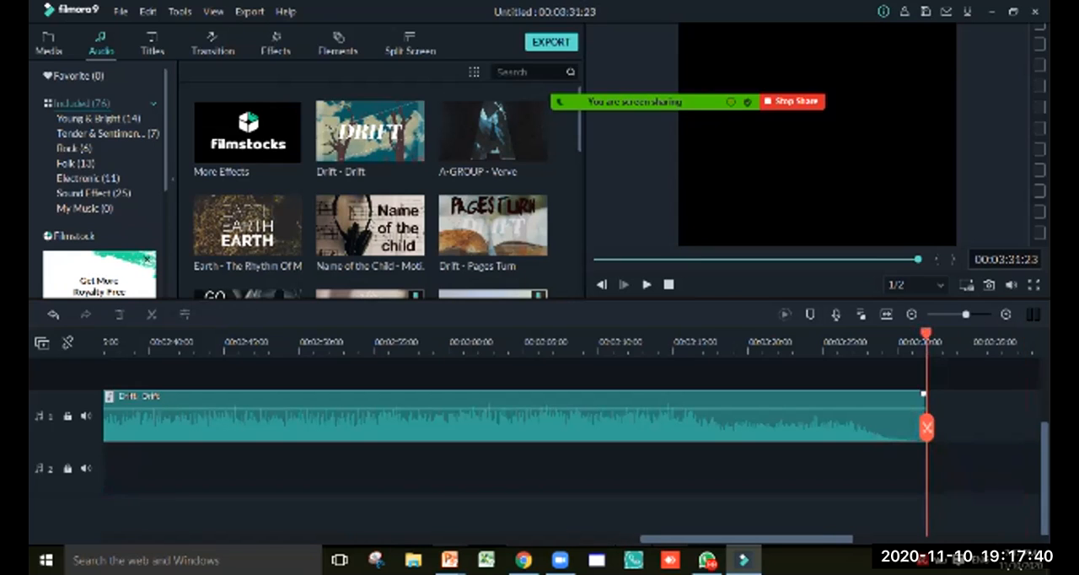
key(ctrl+z)
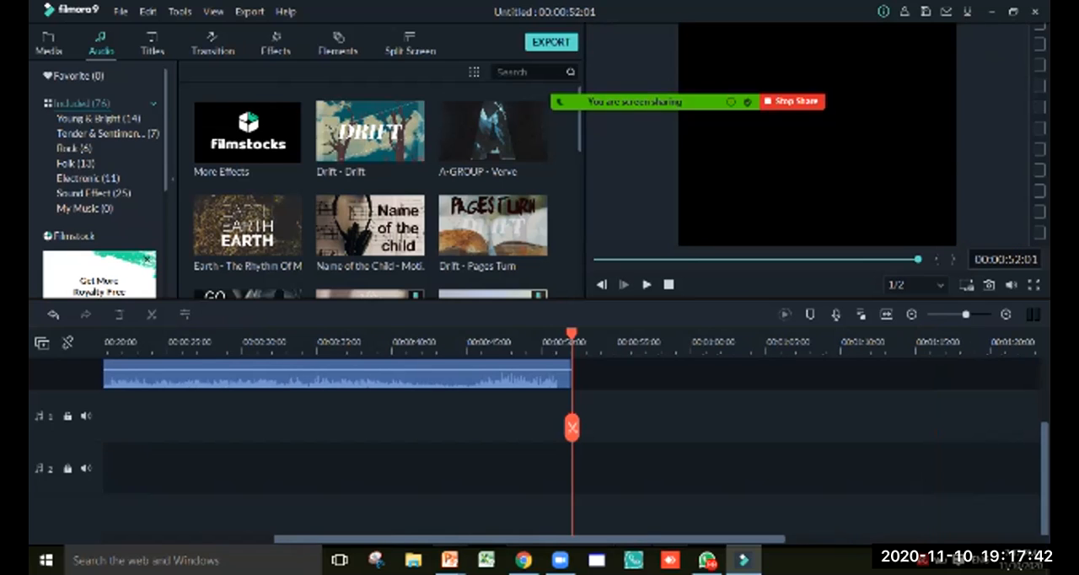
drag(530, 539, 359, 539)
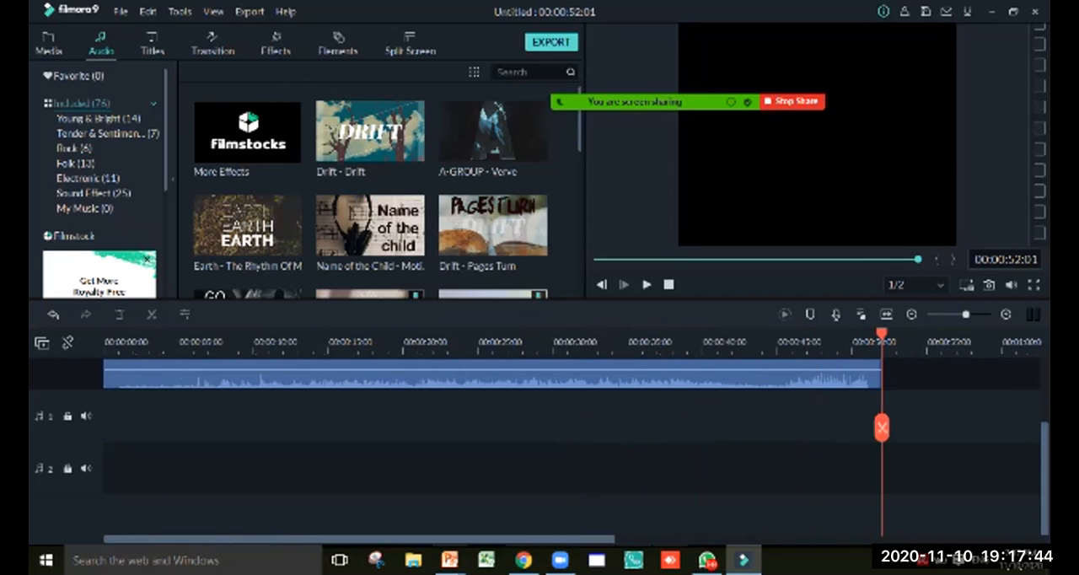
drag(881, 333, 103, 334)
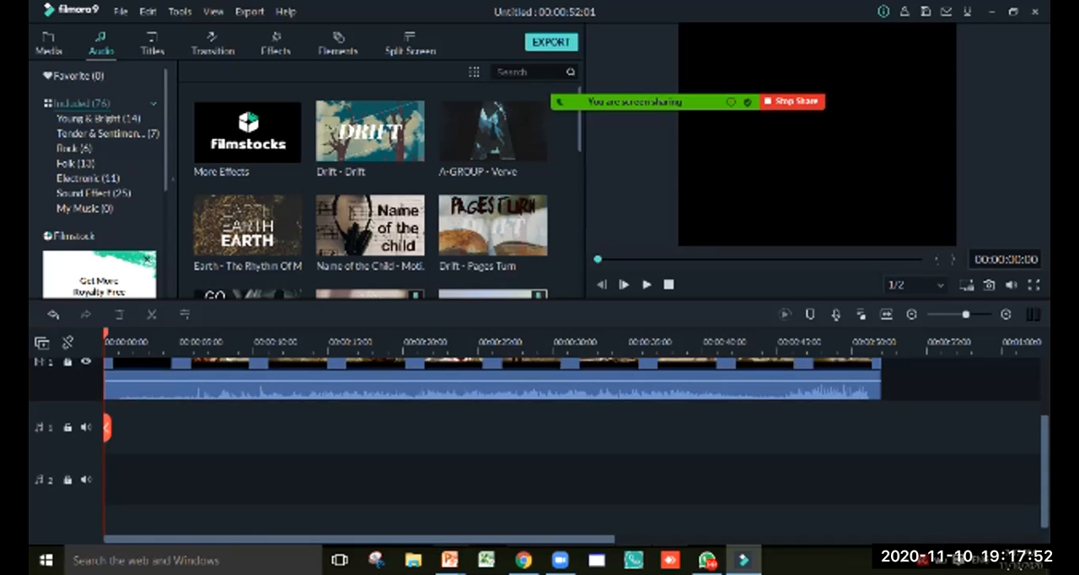
Look over the video and empty audio tracks and check the options for managing tracks
scroll(628, 421, up, 3)
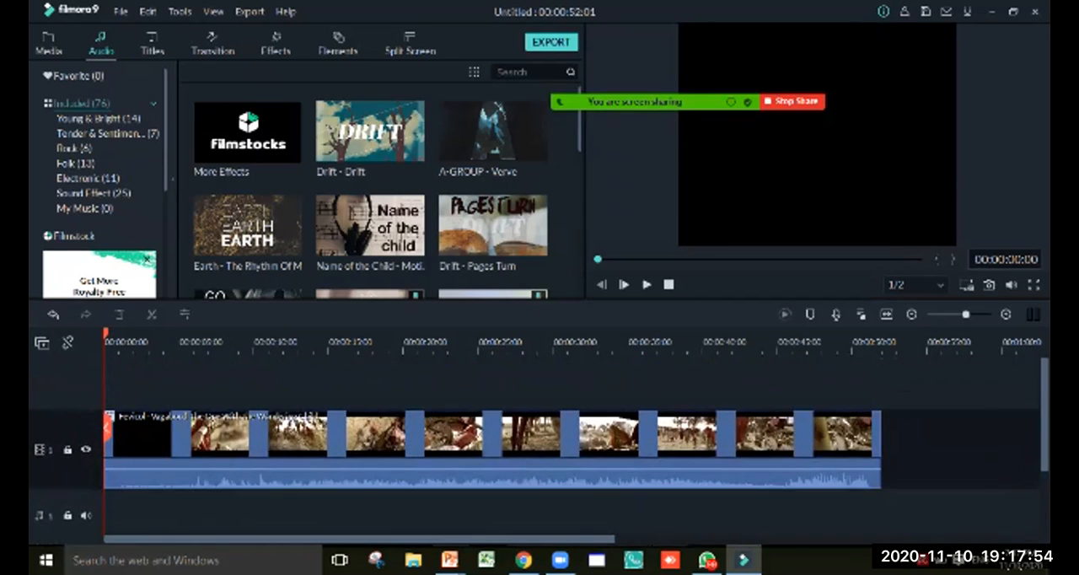
scroll(628, 421, down, 4)
scroll(628, 421, down, 1)
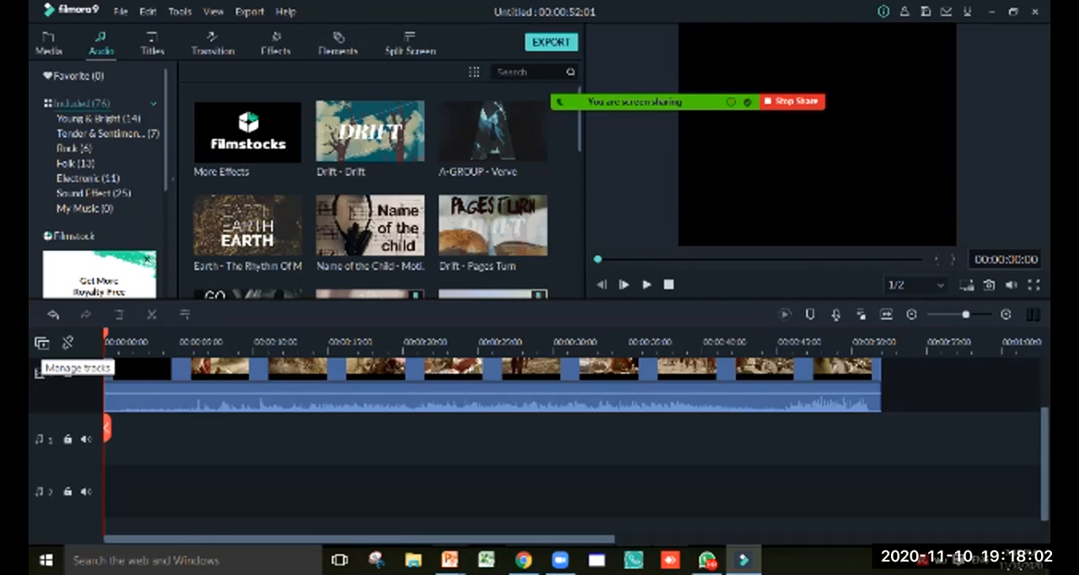
click(41, 343)
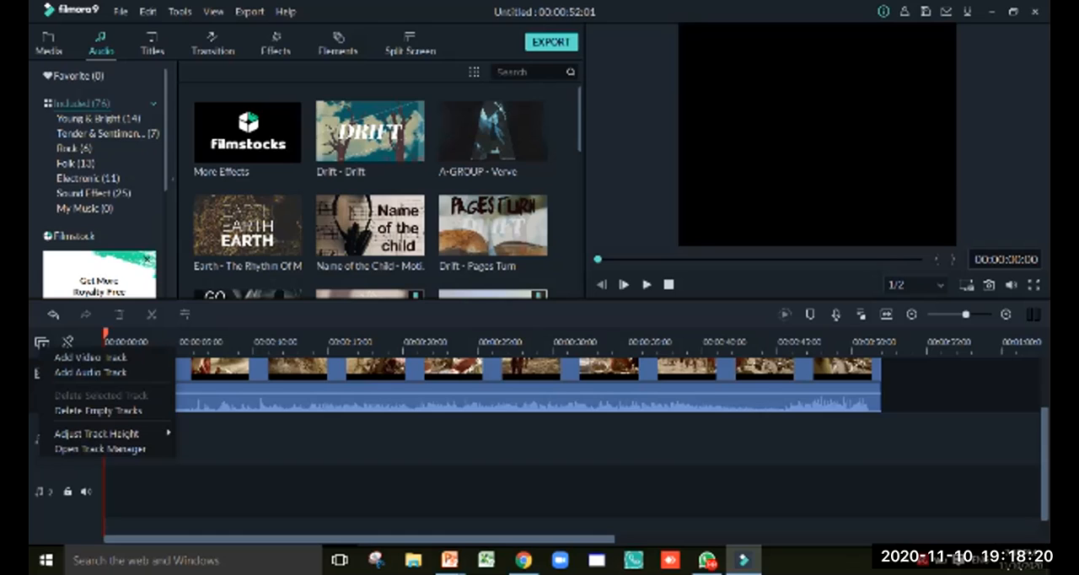
Show the project media and play the Fevicol - Vagabond video on the timeline from the beginning
click(49, 43)
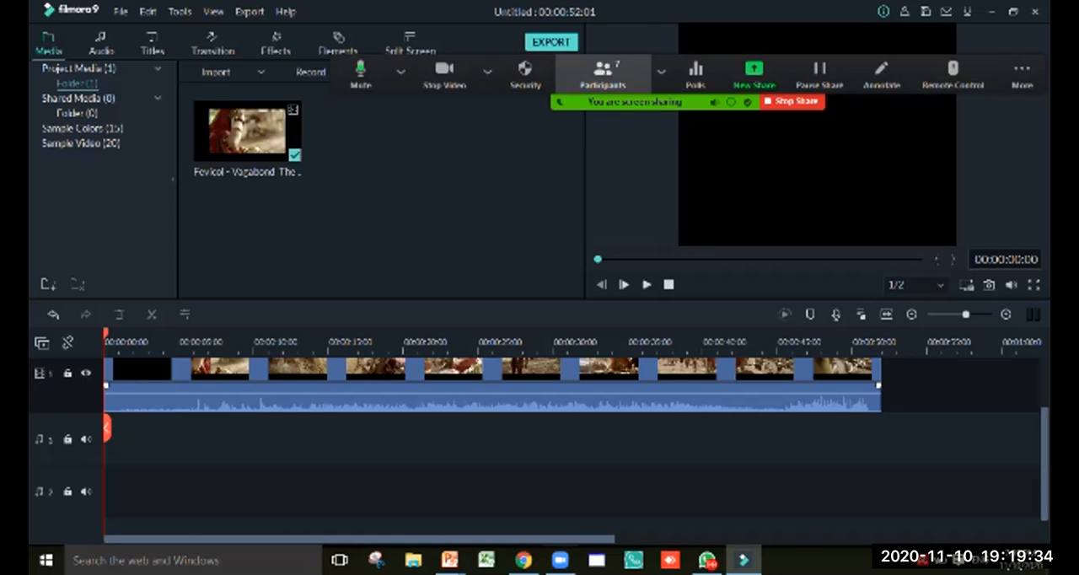
click(603, 76)
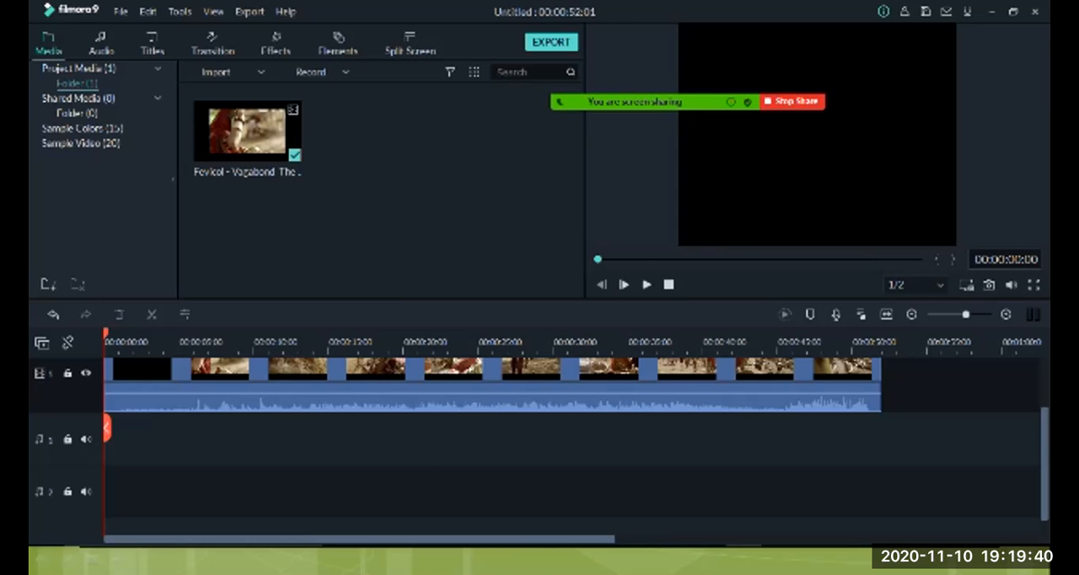
scroll(574, 446, down, 1)
scroll(573, 447, up, 4)
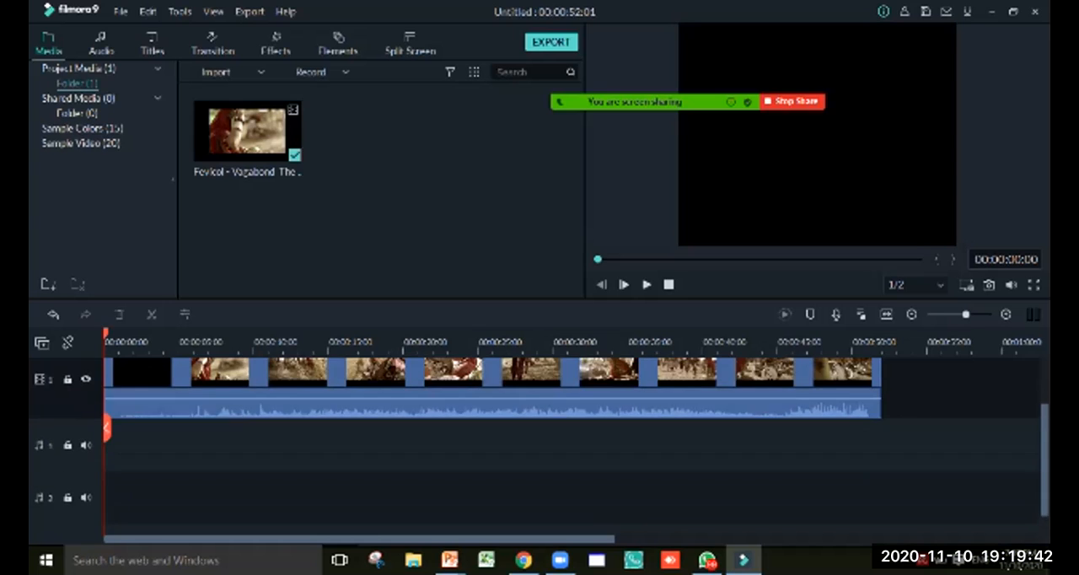
scroll(539, 447, down, 1)
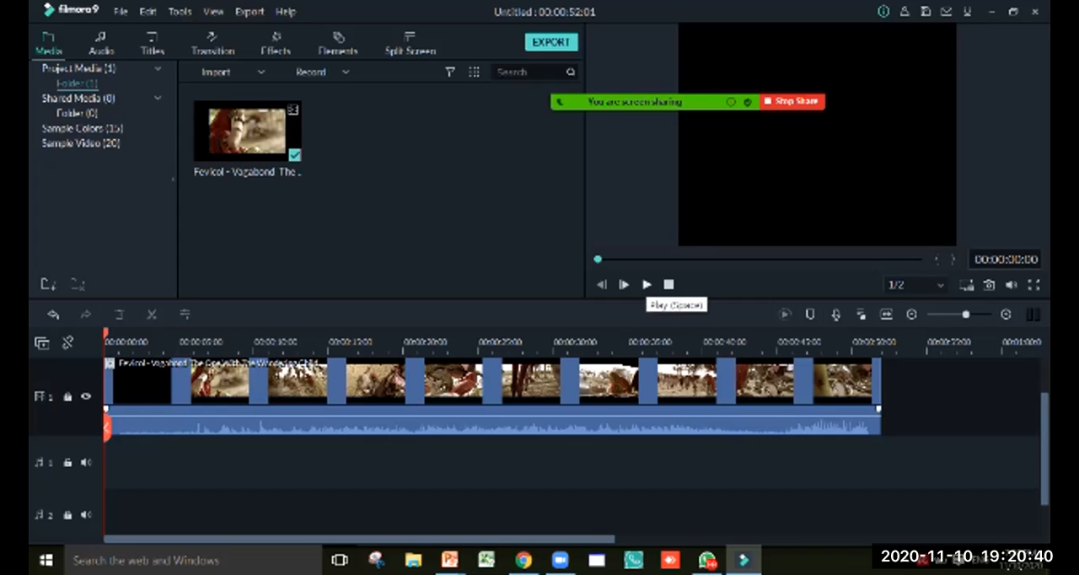
click(647, 284)
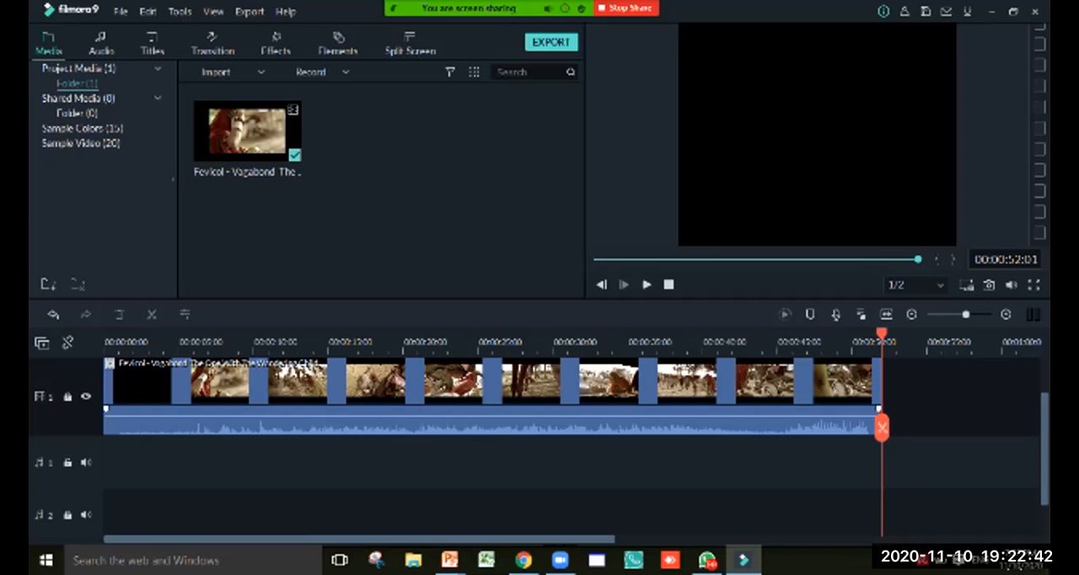
Start a media import, check the Downloads folder and browse to the Zoom folder in Documents
double_click(428, 135)
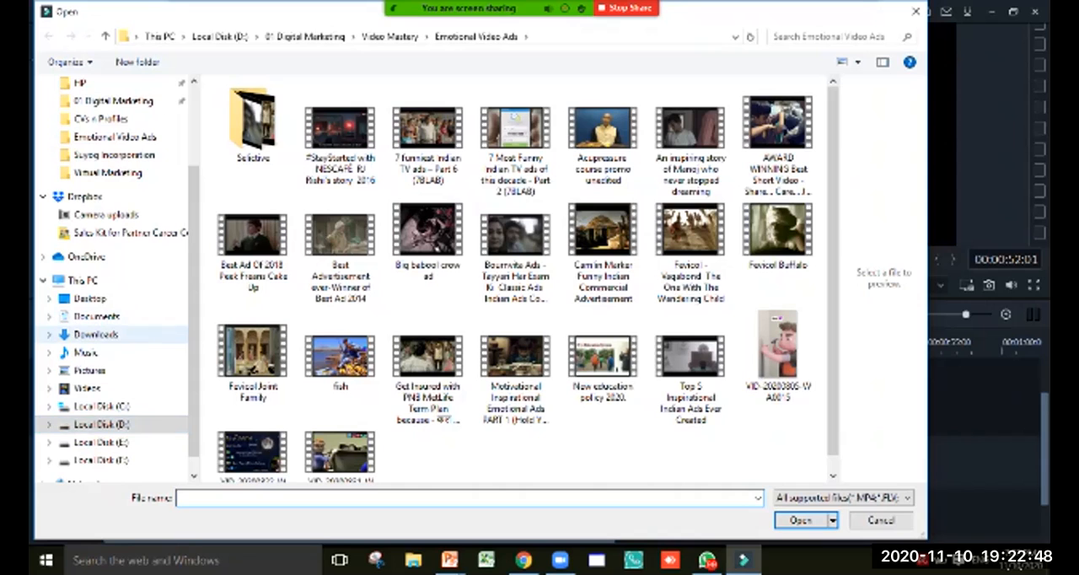
click(96, 335)
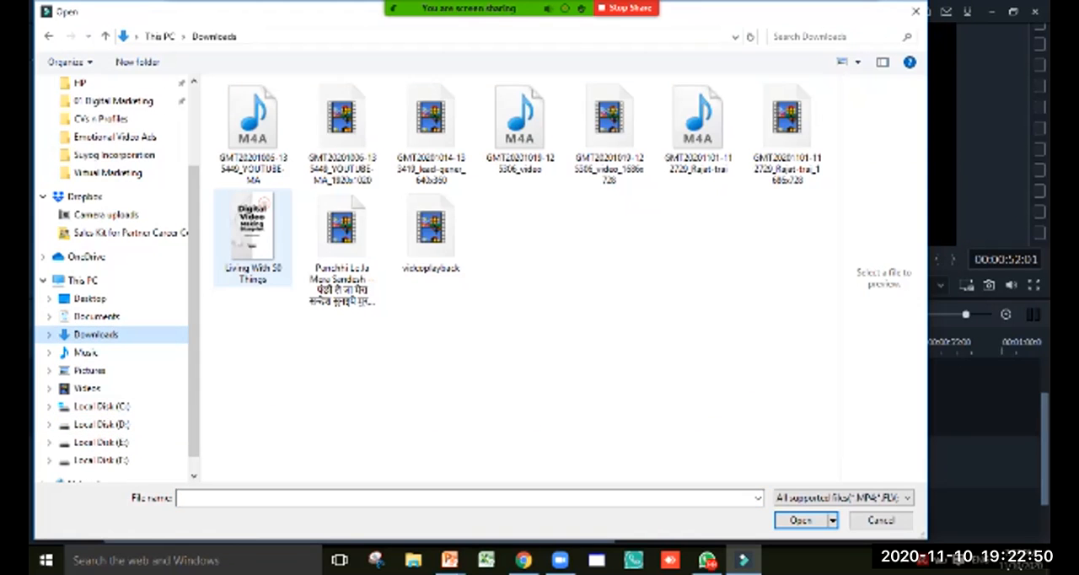
click(96, 316)
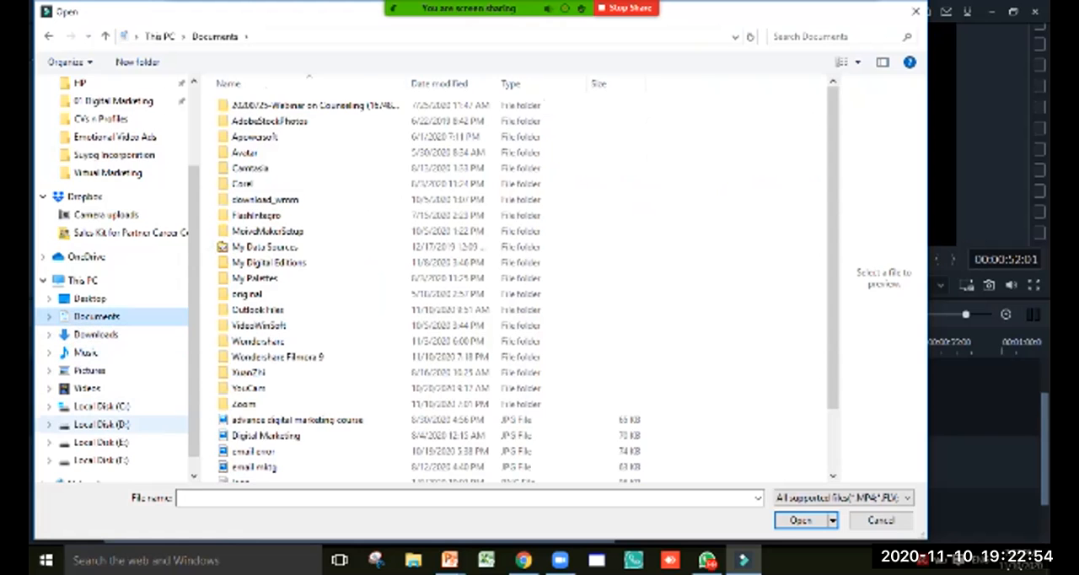
double_click(244, 404)
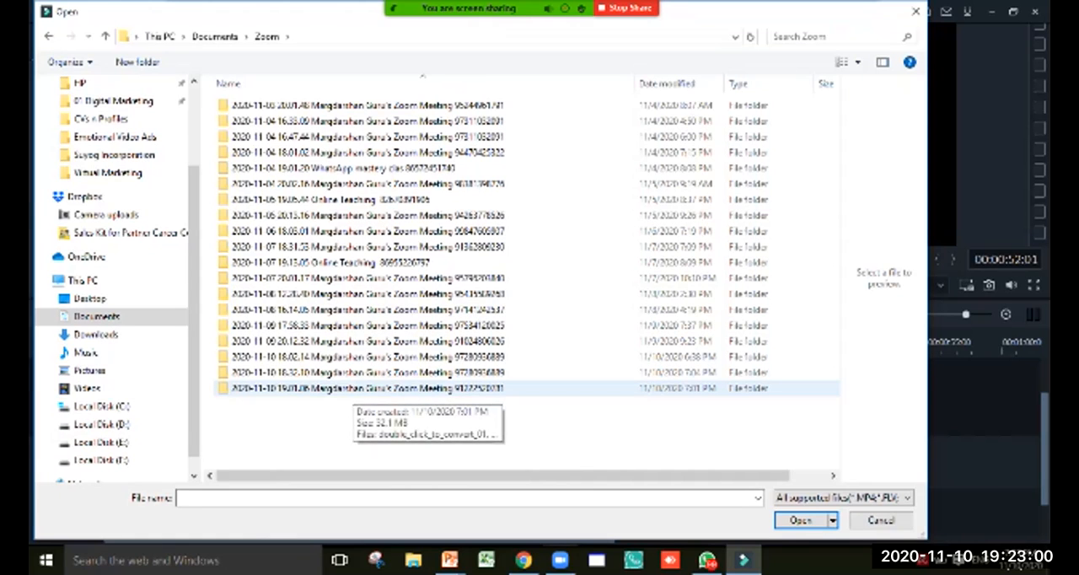
Check the 2020-11-10 19.01.06 meeting folder with all file types shown and return to the Zoom folder
double_click(354, 388)
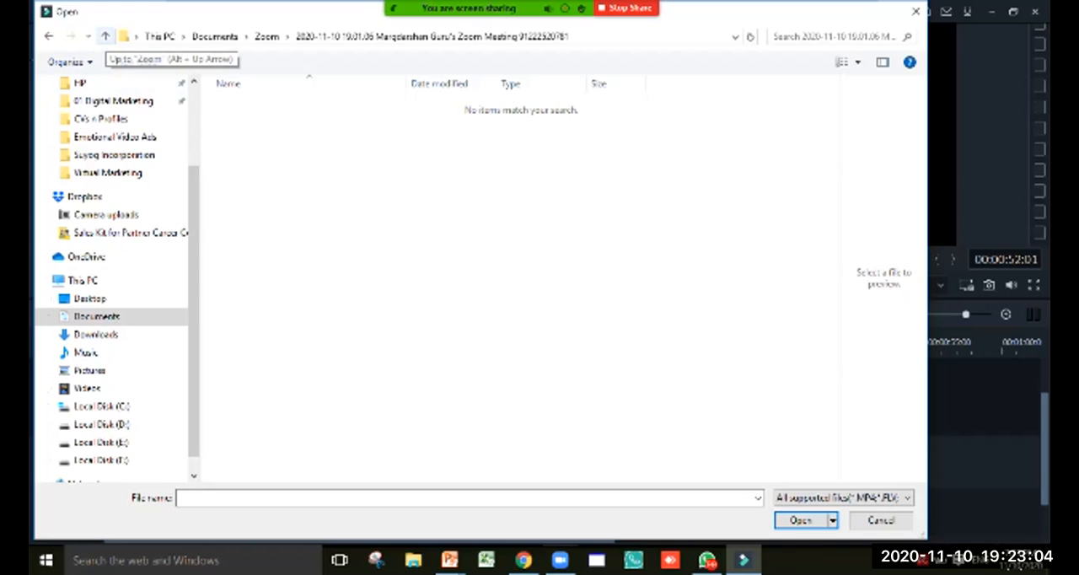
click(842, 497)
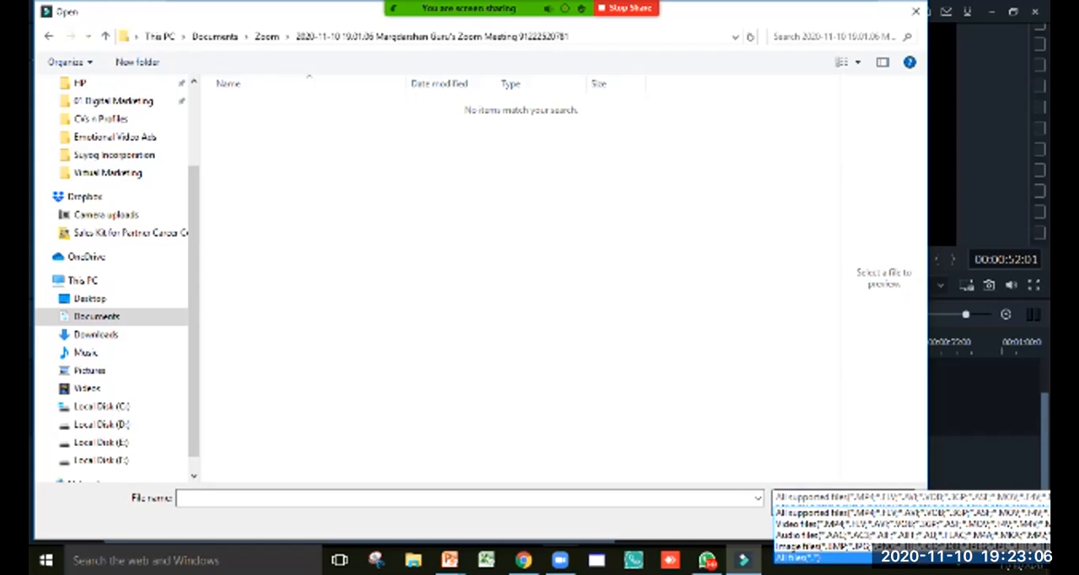
click(798, 557)
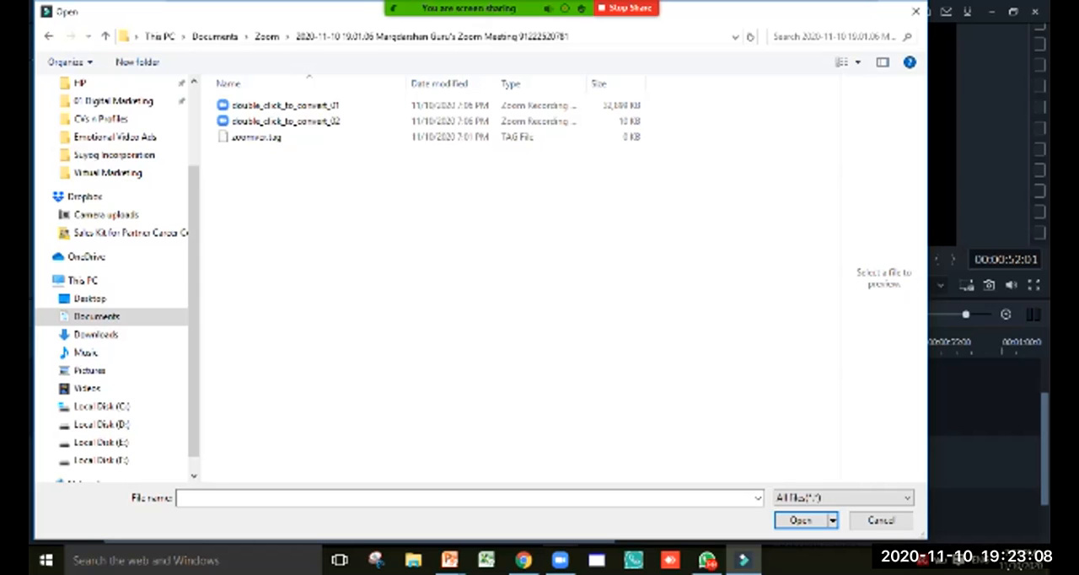
click(105, 36)
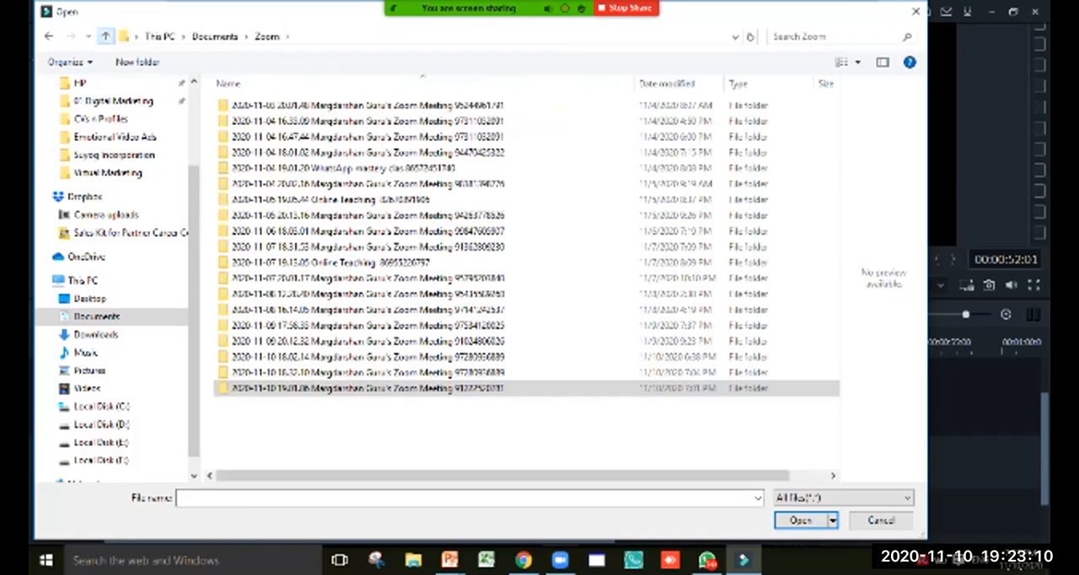
Import the zoom_0 video from the 2020-11-10 18.32.10 meeting folder into the project media
double_click(421, 372)
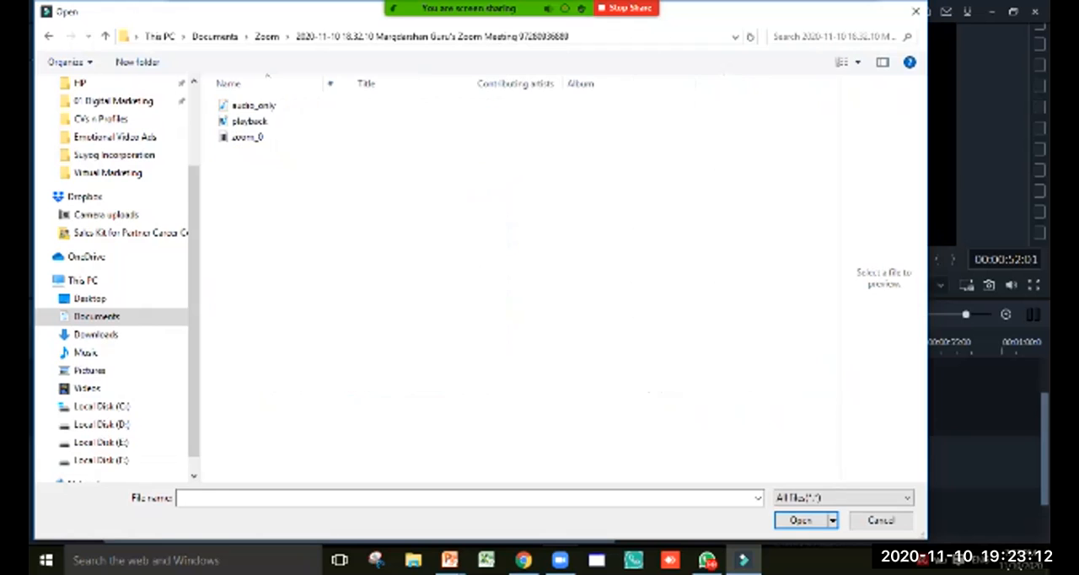
click(247, 136)
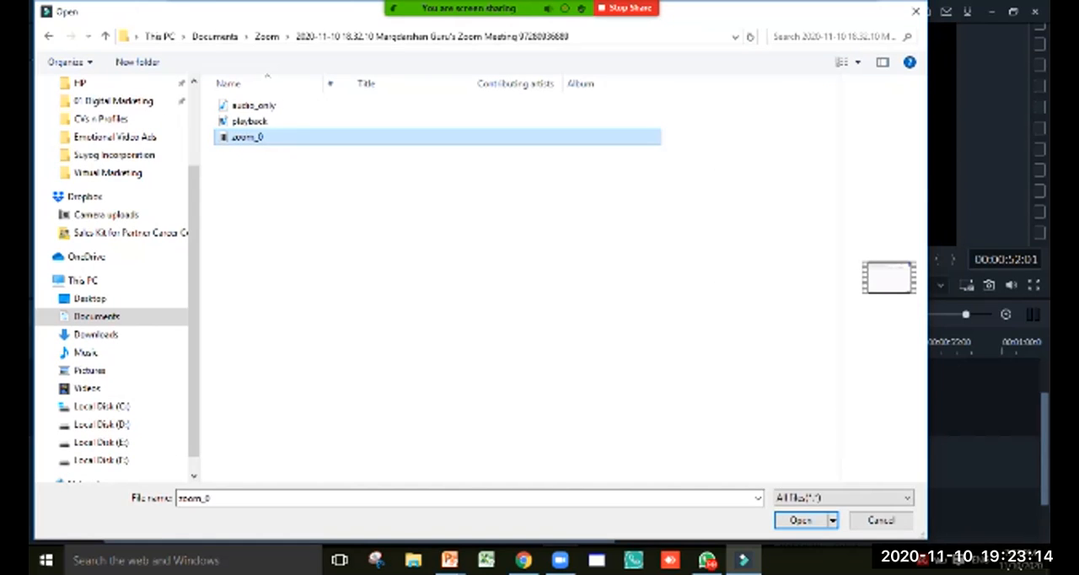
click(800, 520)
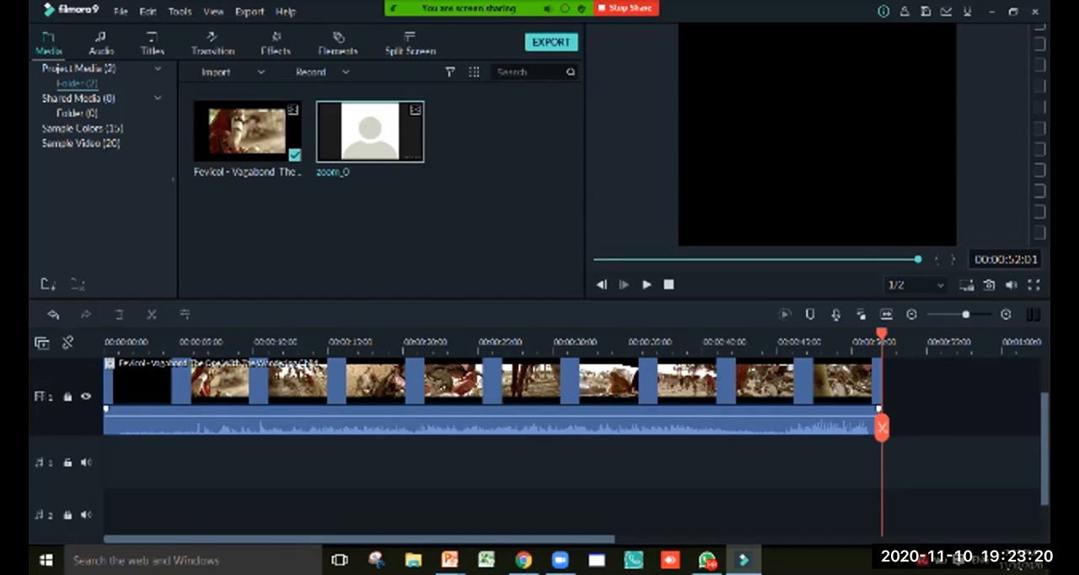
Delete the Fevicol - Vagabond clip from the timeline and set the playhead to the start
click(492, 396)
key(Home)
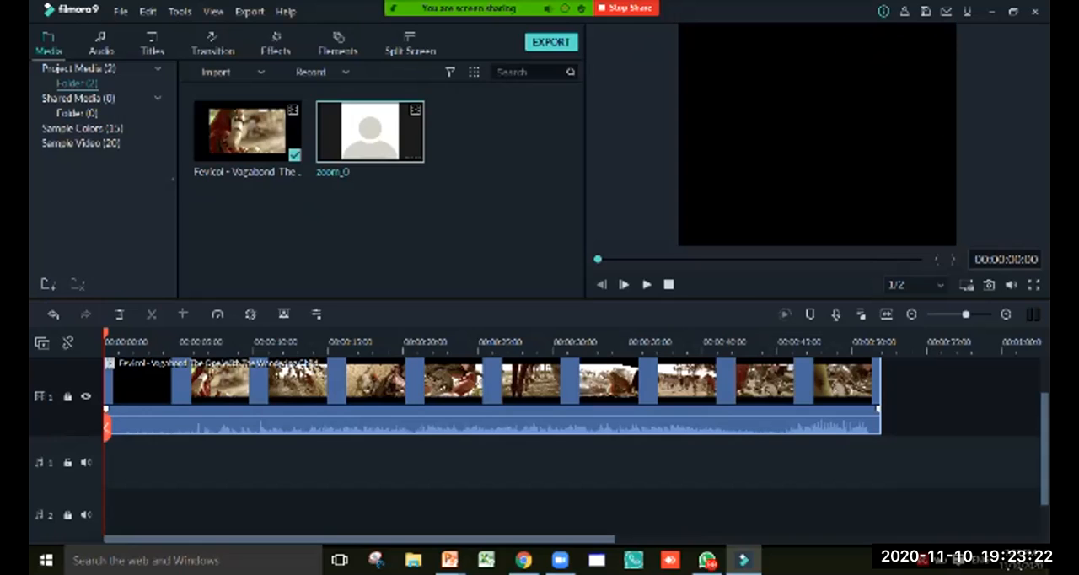
key(Delete)
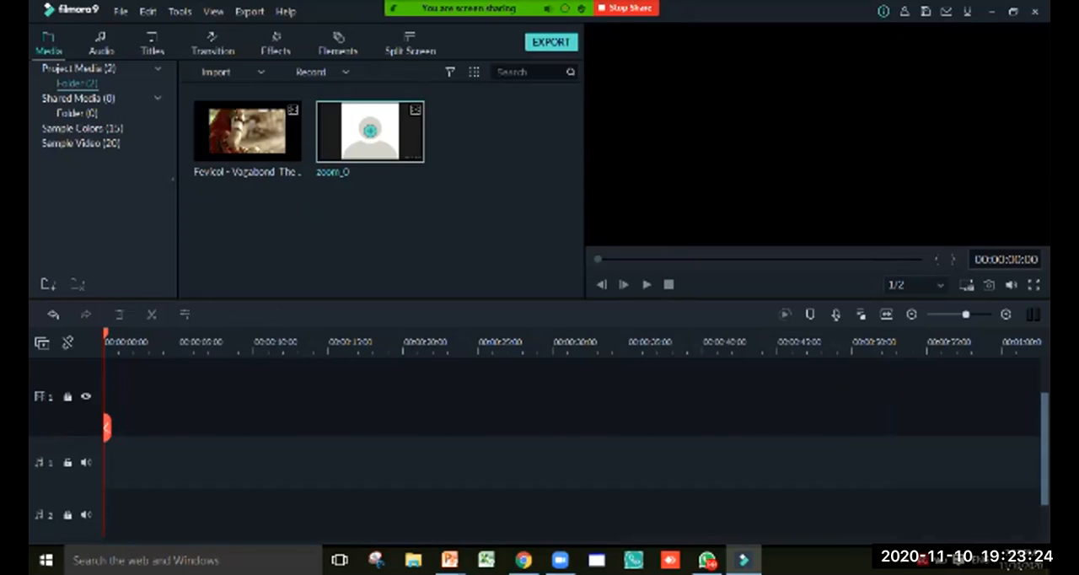
Insert the zoom_0 video into the timeline, matching the project settings to the media at 1366 x 728 25fps
right_click(391, 136)
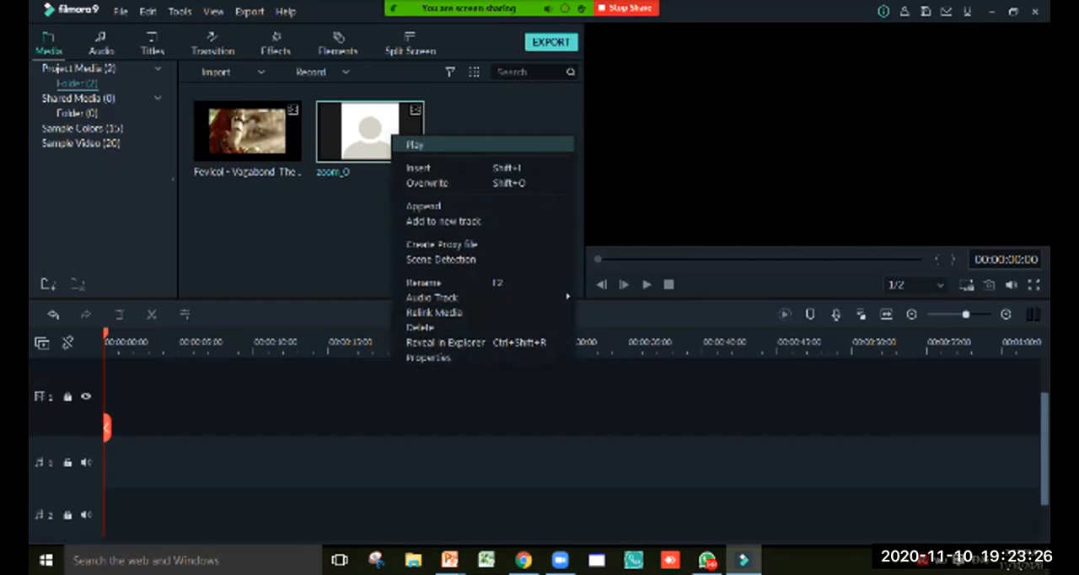
click(419, 168)
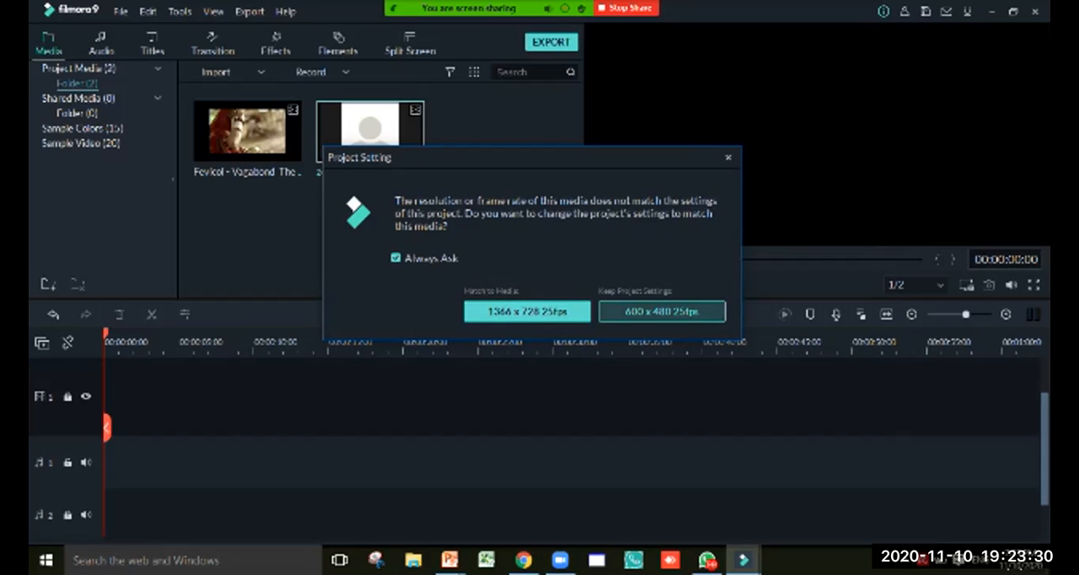
click(527, 311)
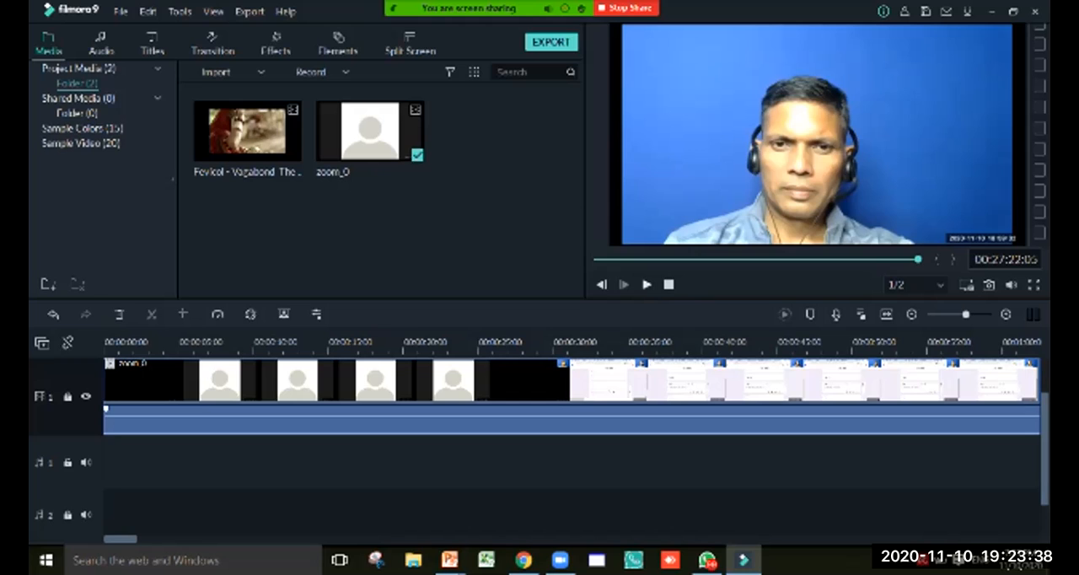
Preview the zoom_0 clip, split it at 00:00:35:15 and delete the part before the split
click(646, 284)
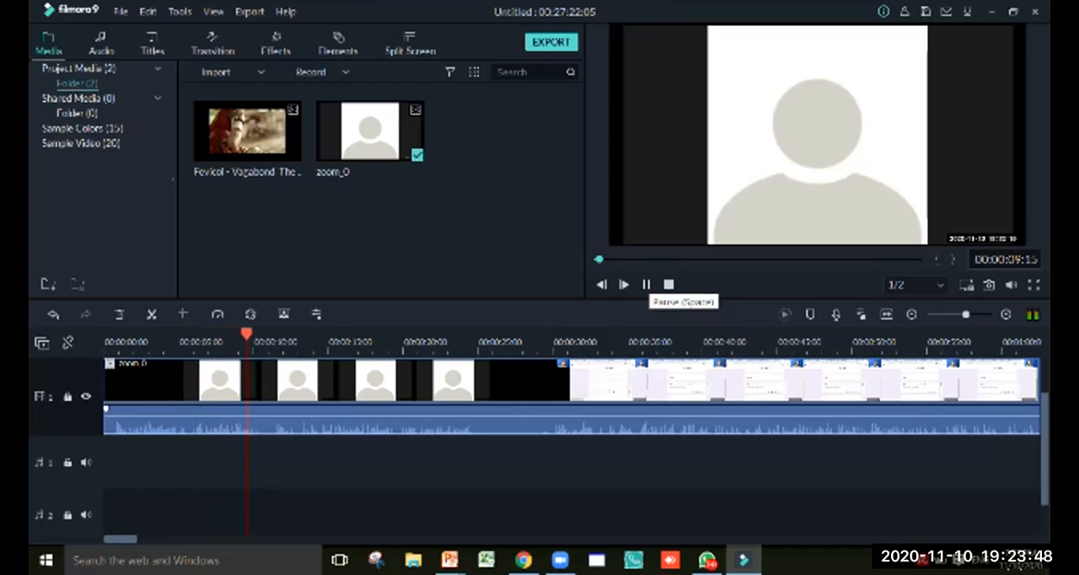
key(space)
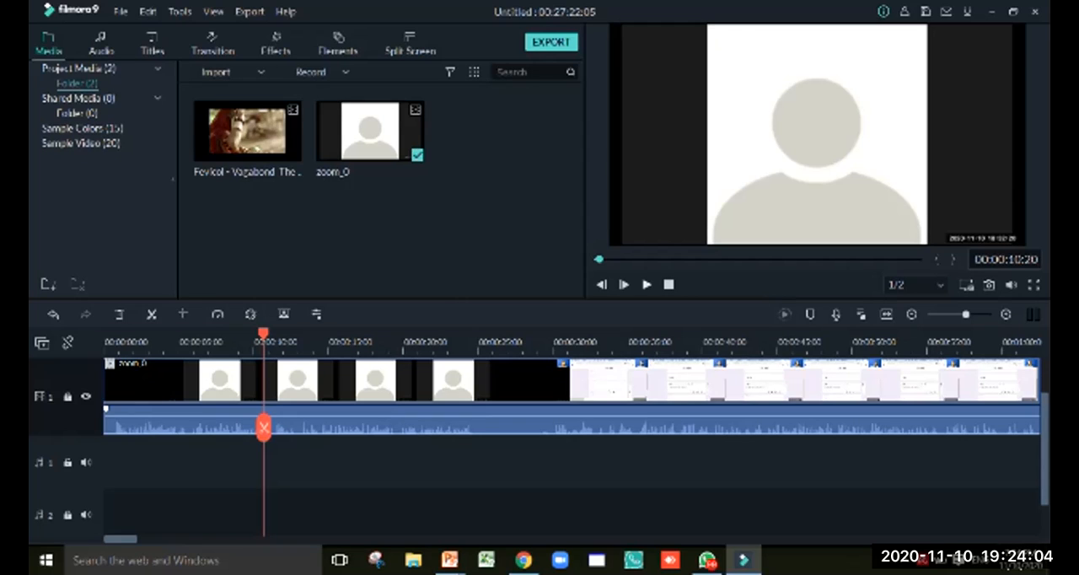
click(646, 284)
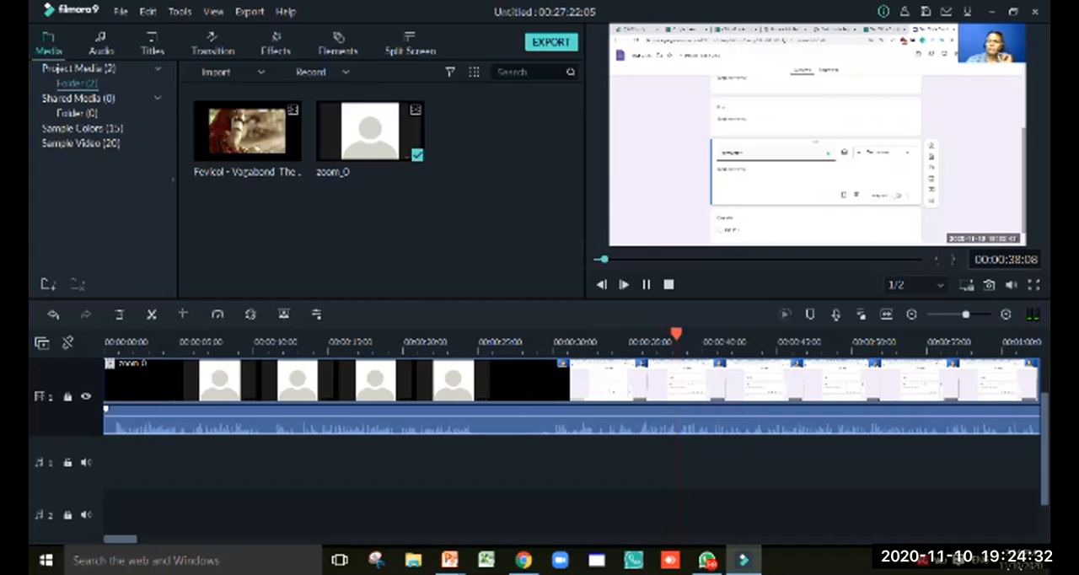
key(space)
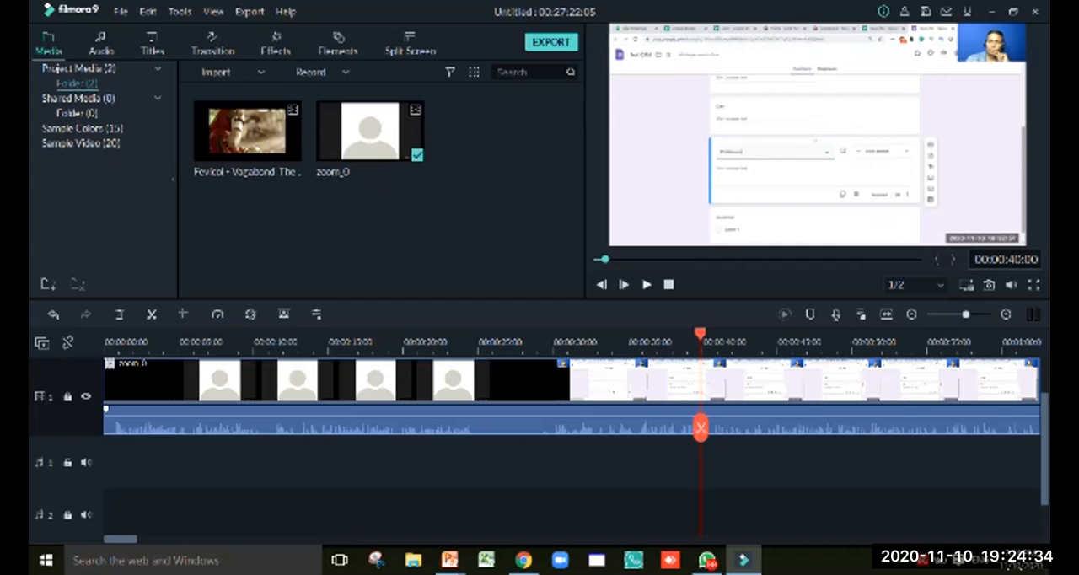
drag(701, 333, 637, 334)
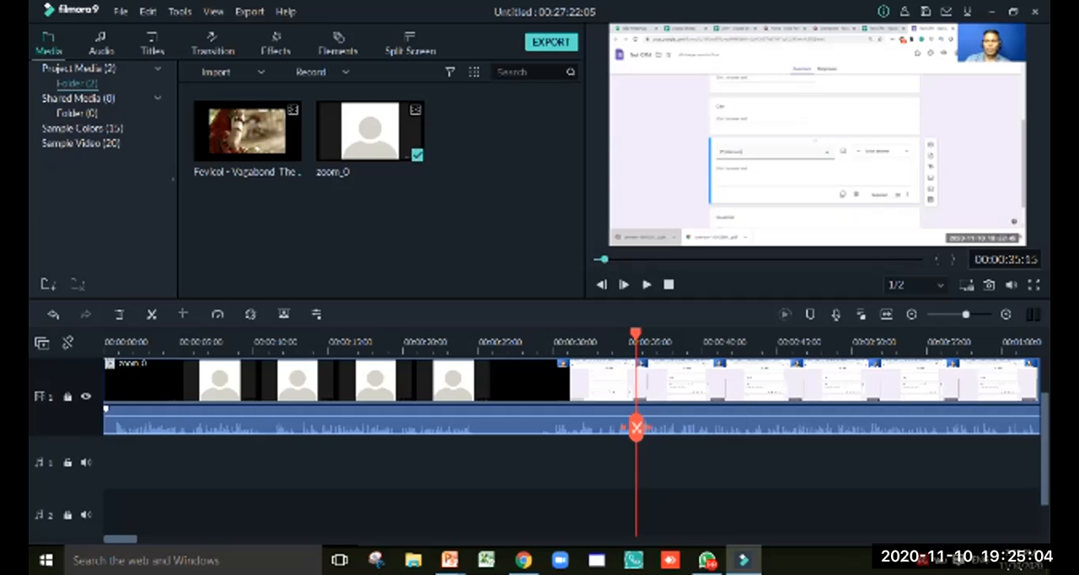
key(ctrl+b)
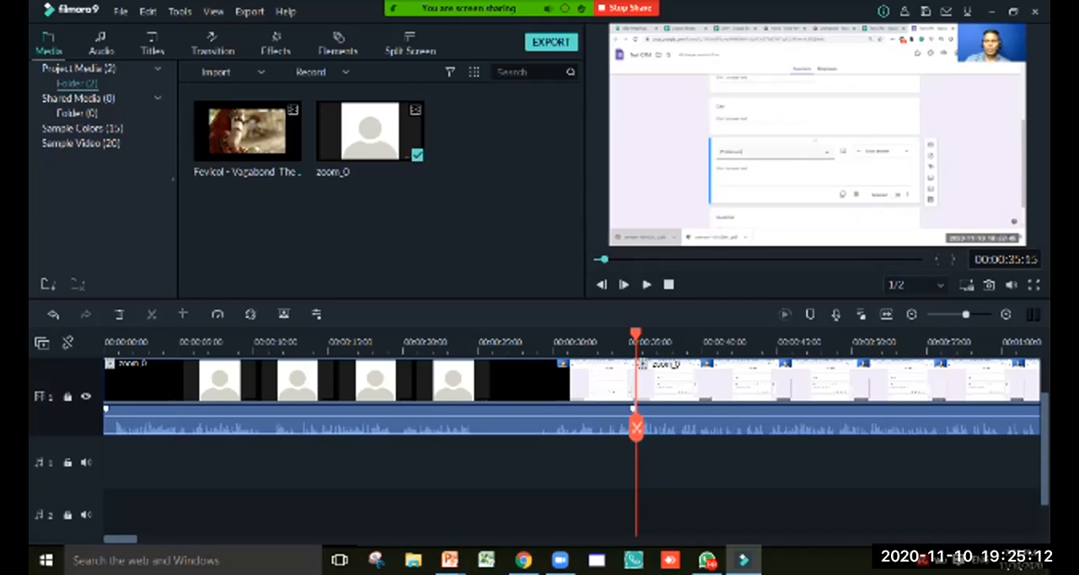
key(Delete)
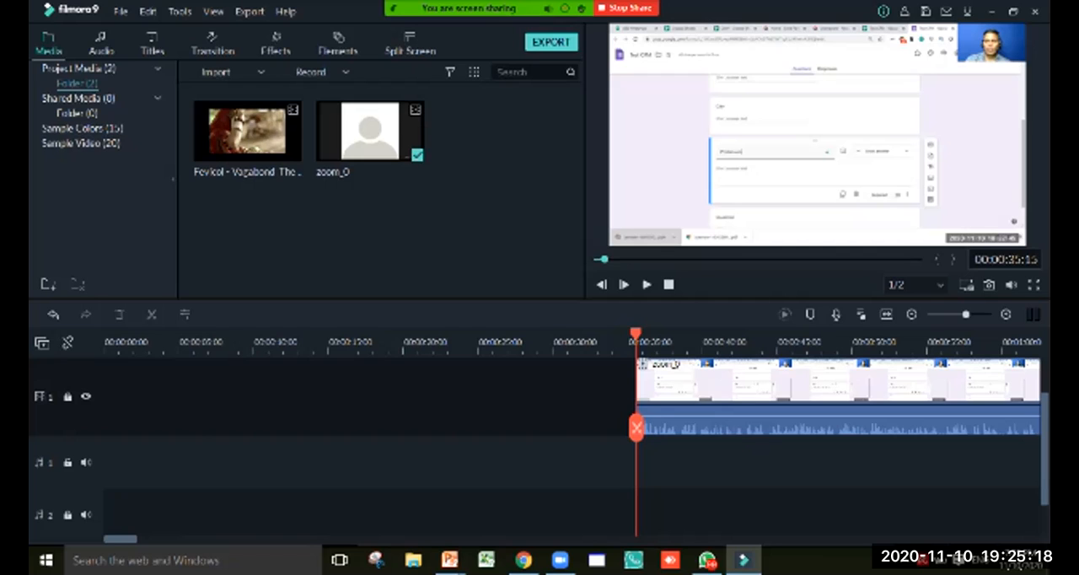
Move the remaining zoom_0 clip to the start of the timeline and play it from the beginning
drag(793, 397, 259, 387)
drag(637, 335, 105, 335)
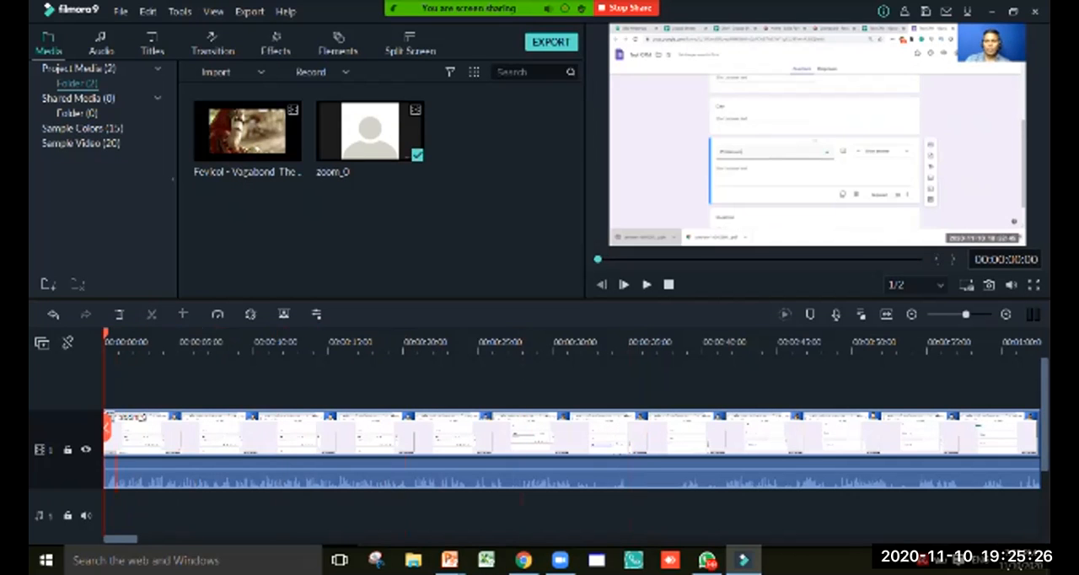
click(647, 284)
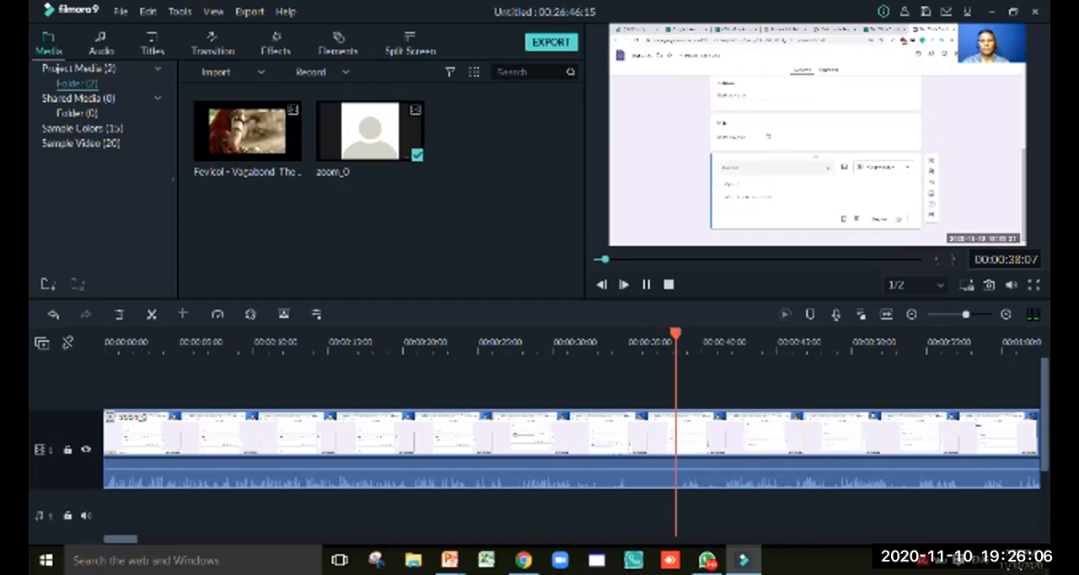
click(646, 284)
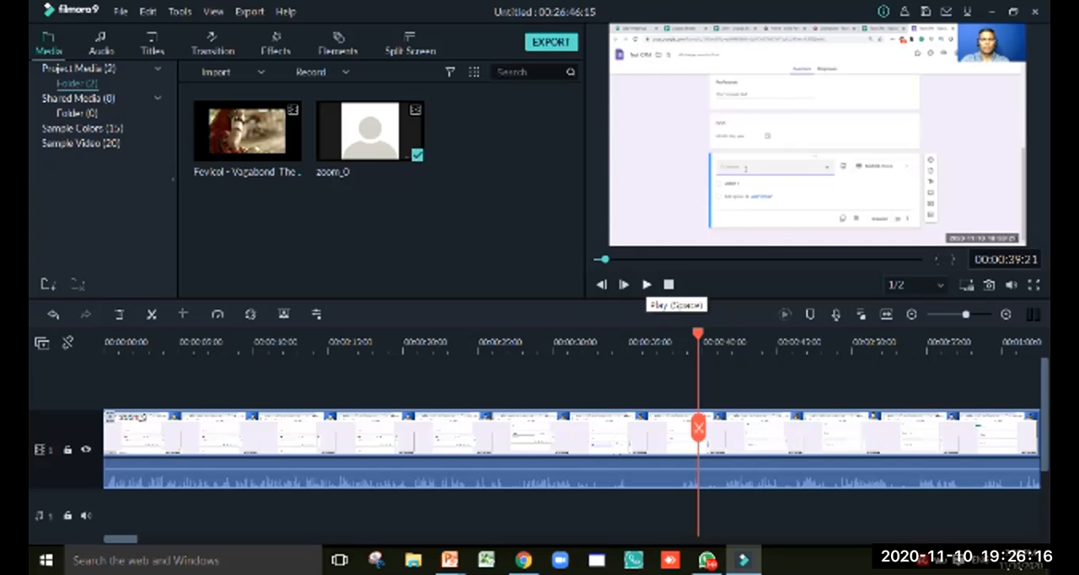
Raise the zoom_0 clip's volume to 6.94 dB and split the clip at 00:00:35:07 and 00:00:38:12
drag(697, 333, 630, 333)
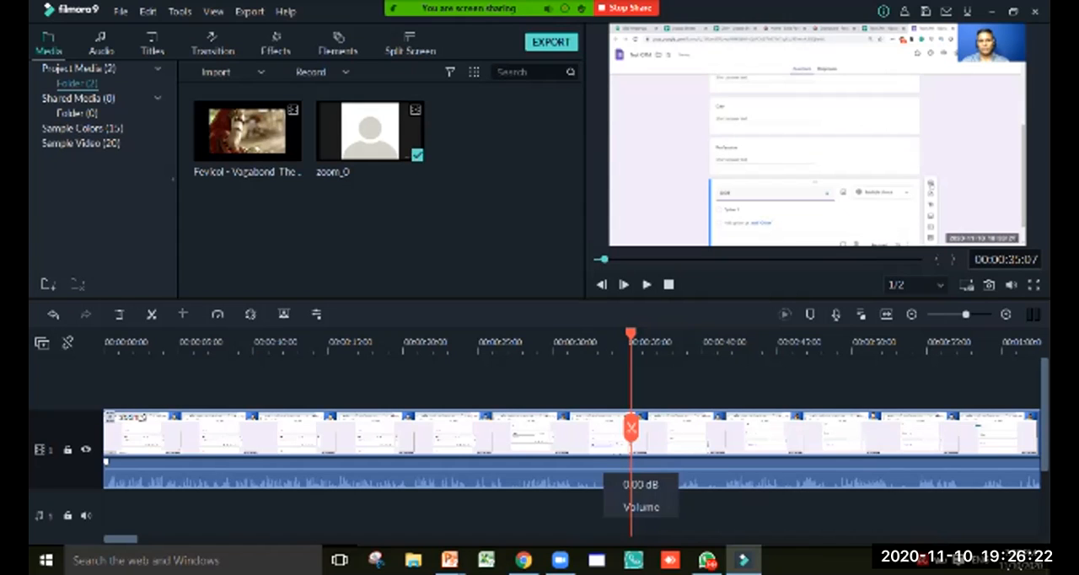
drag(634, 469, 630, 466)
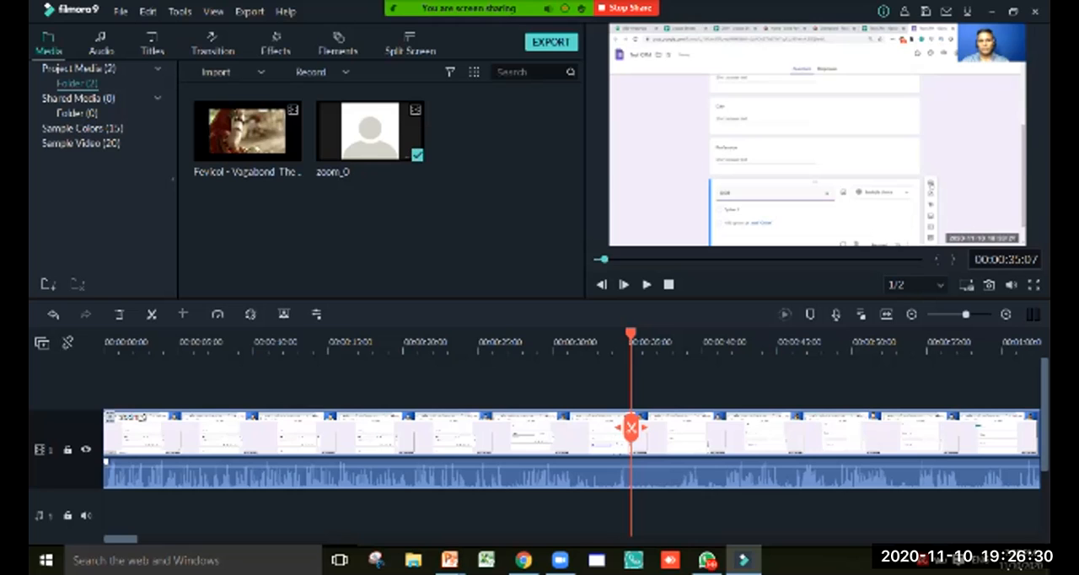
click(631, 427)
drag(630, 427, 680, 430)
click(680, 429)
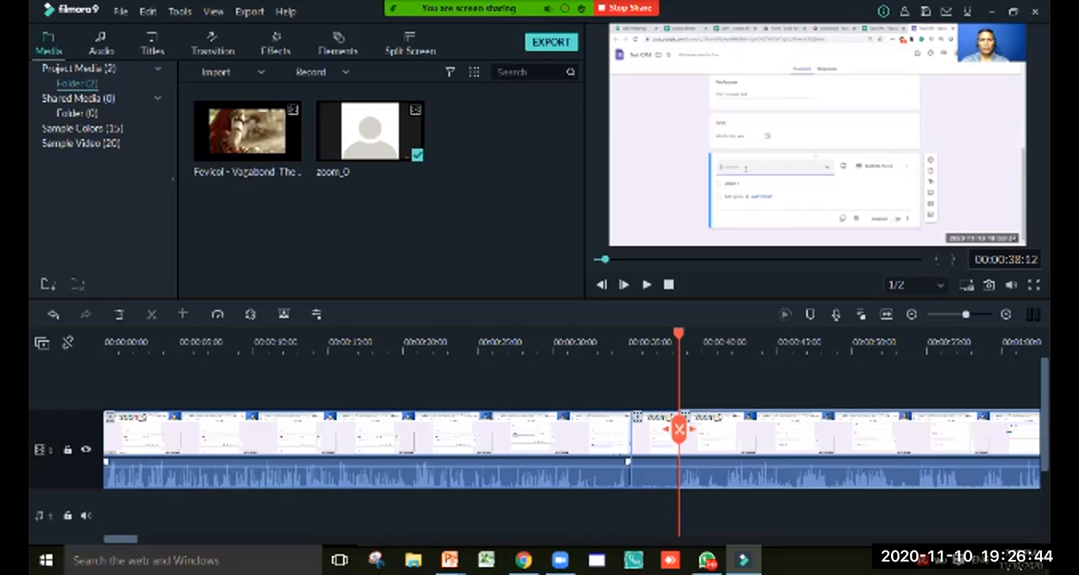
Try deleting the section between the two splits and closing the gap with the following clip, and undo both changes
click(656, 442)
key(Delete)
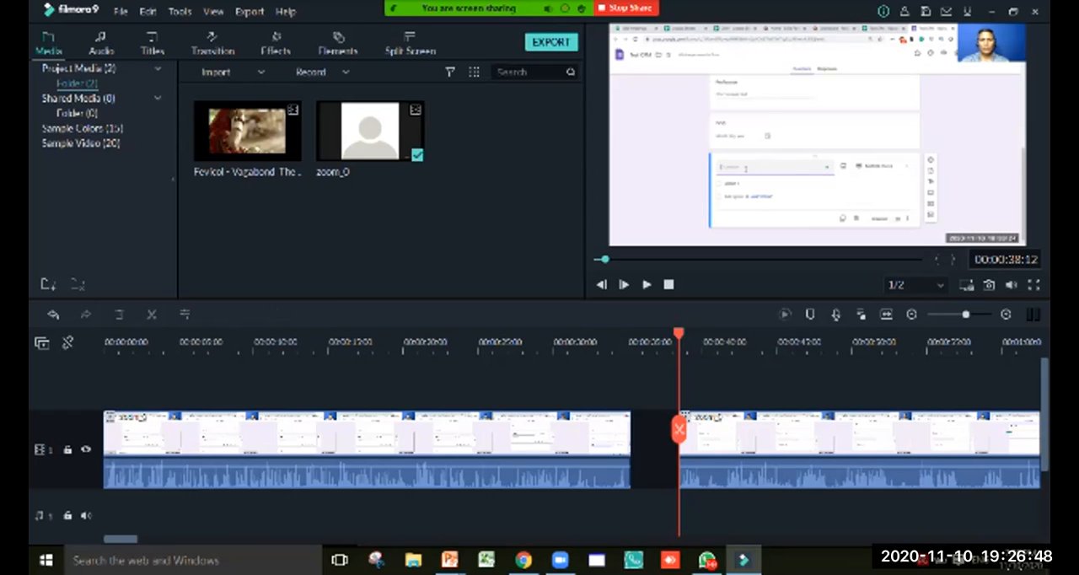
drag(680, 461, 633, 461)
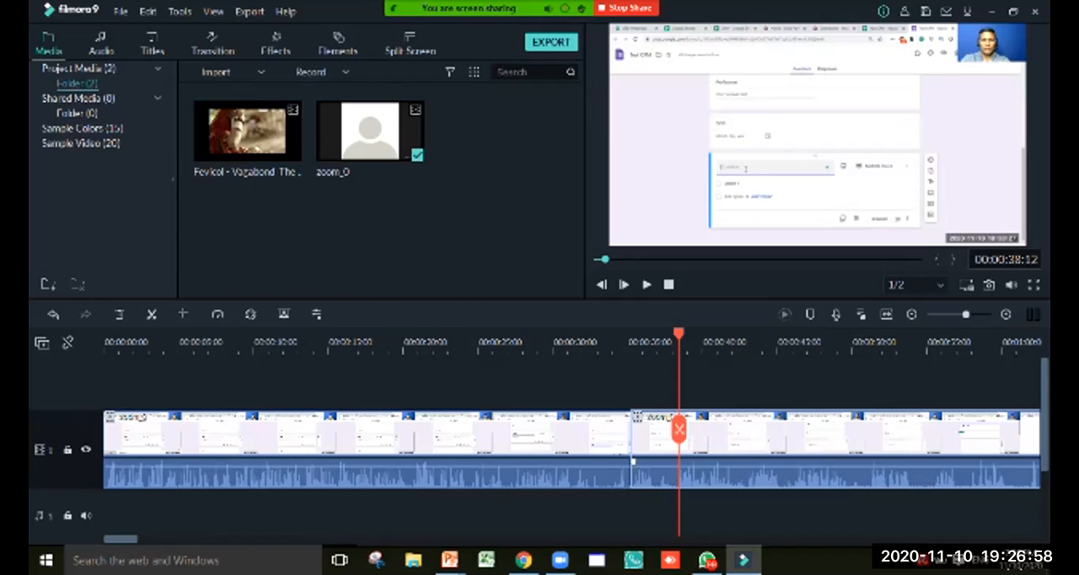
key(ctrl+z)
key(ctrl+z)
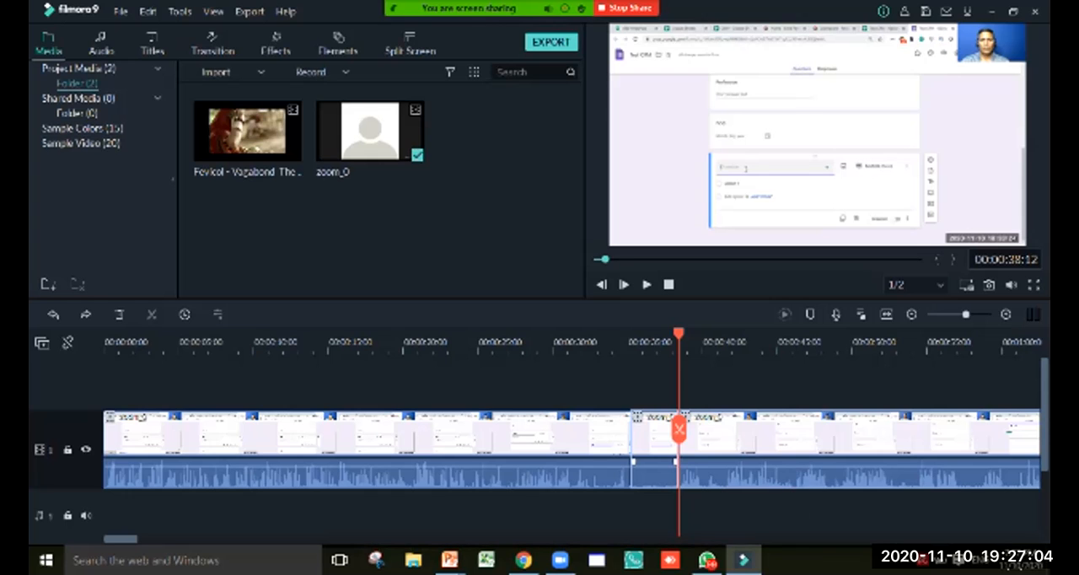
Ripple delete the short section between 00:00:35:07 and 00:00:38:12 so that no gap is left
click(655, 446)
right_click(655, 446)
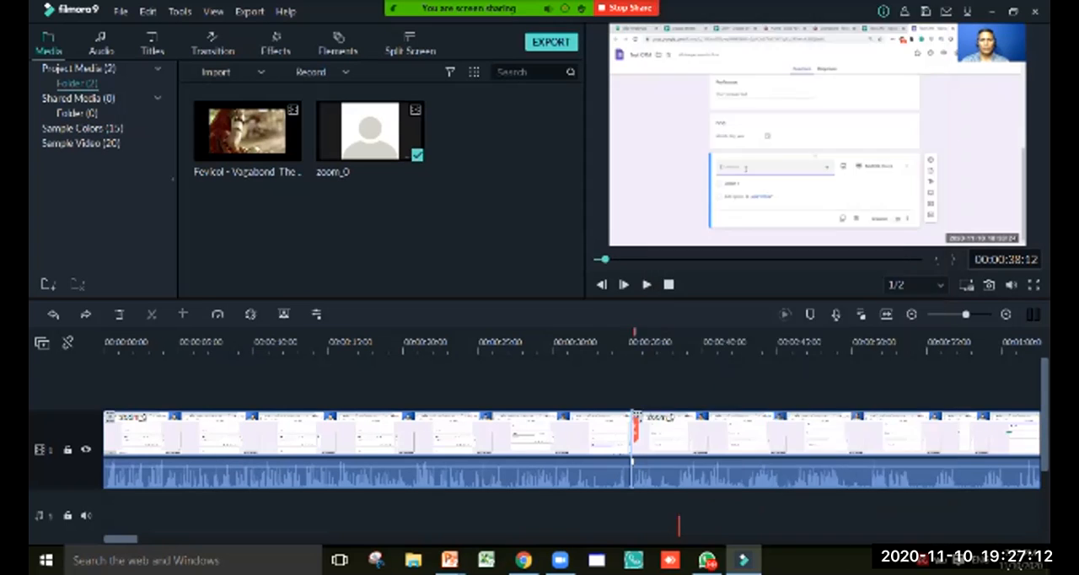
click(695, 93)
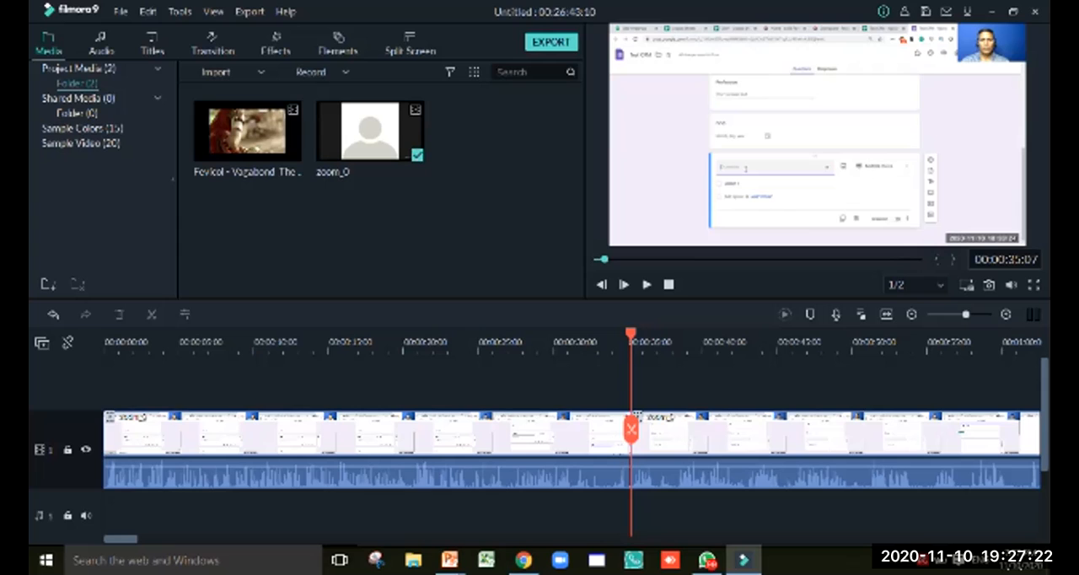
Play the timeline across the join near 00:00:35:07, and play the opening seconds from the start
drag(630, 334, 600, 334)
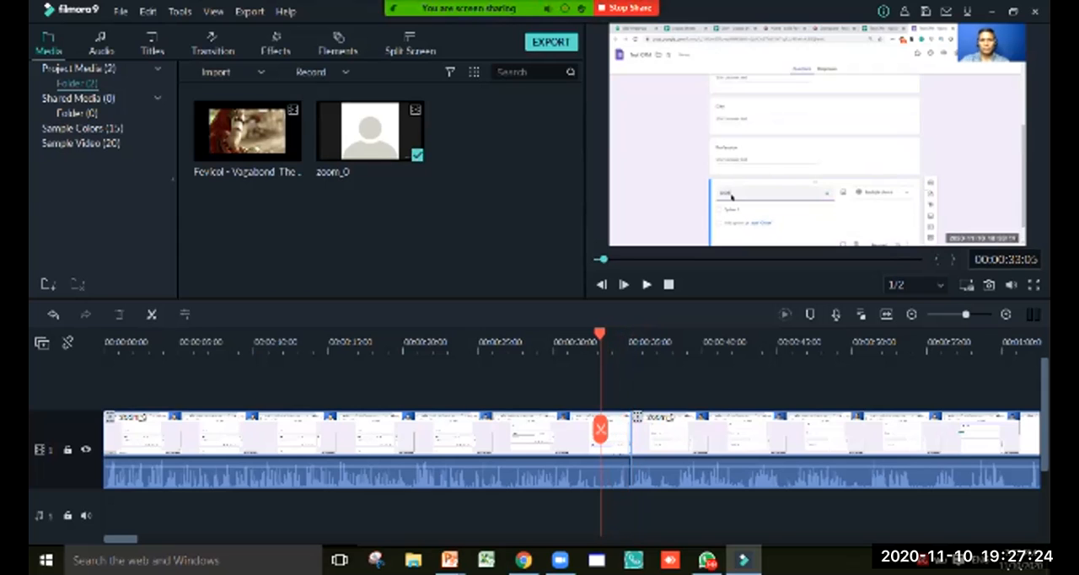
click(646, 284)
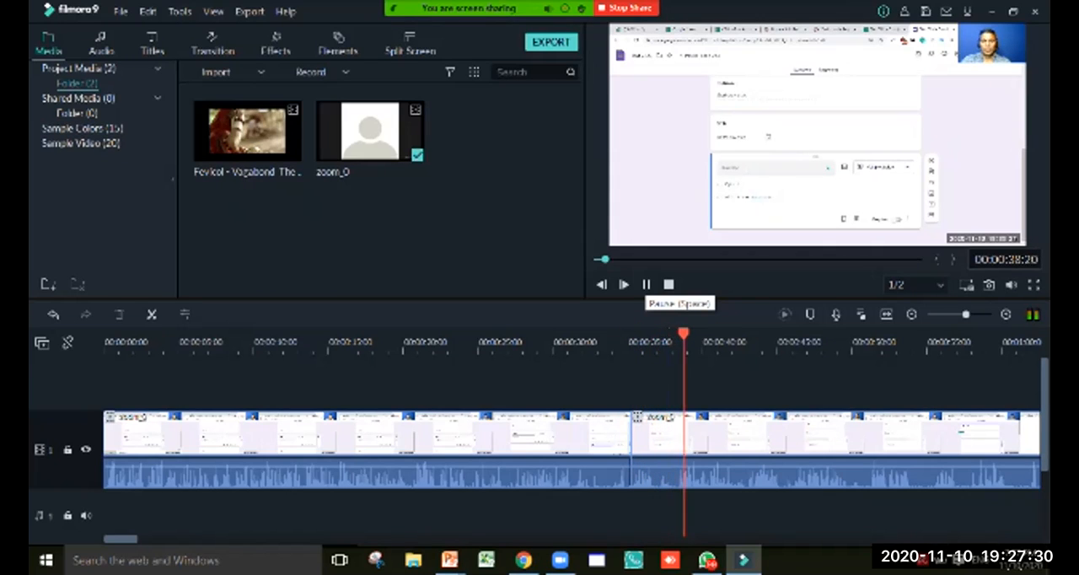
click(647, 284)
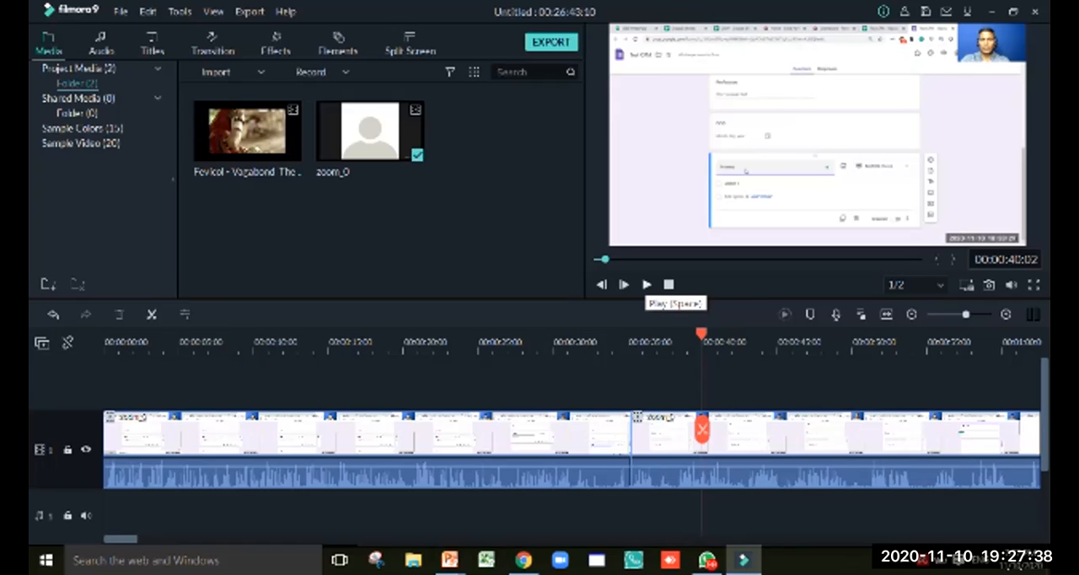
click(645, 284)
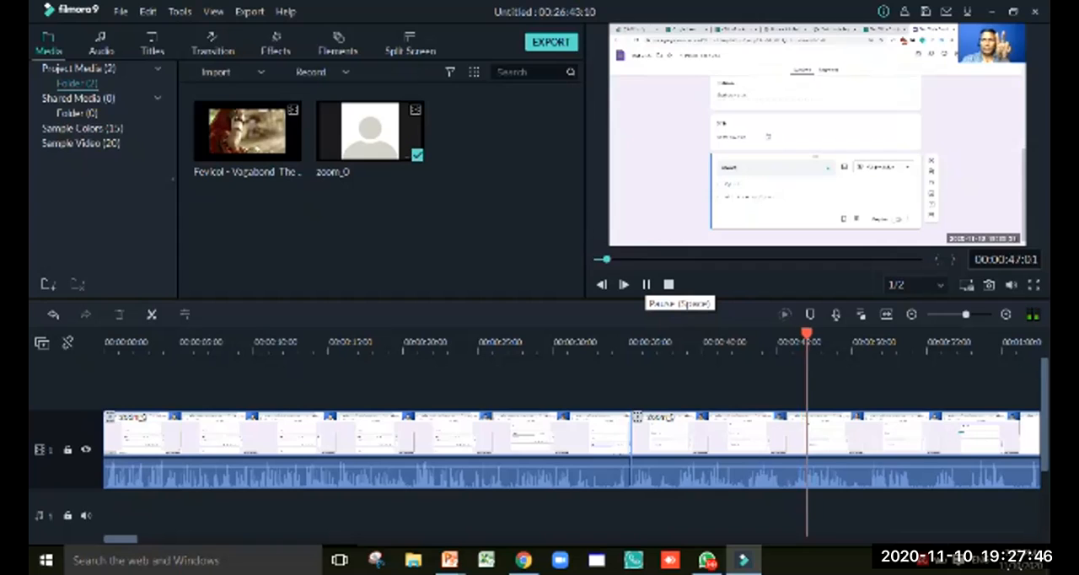
click(645, 284)
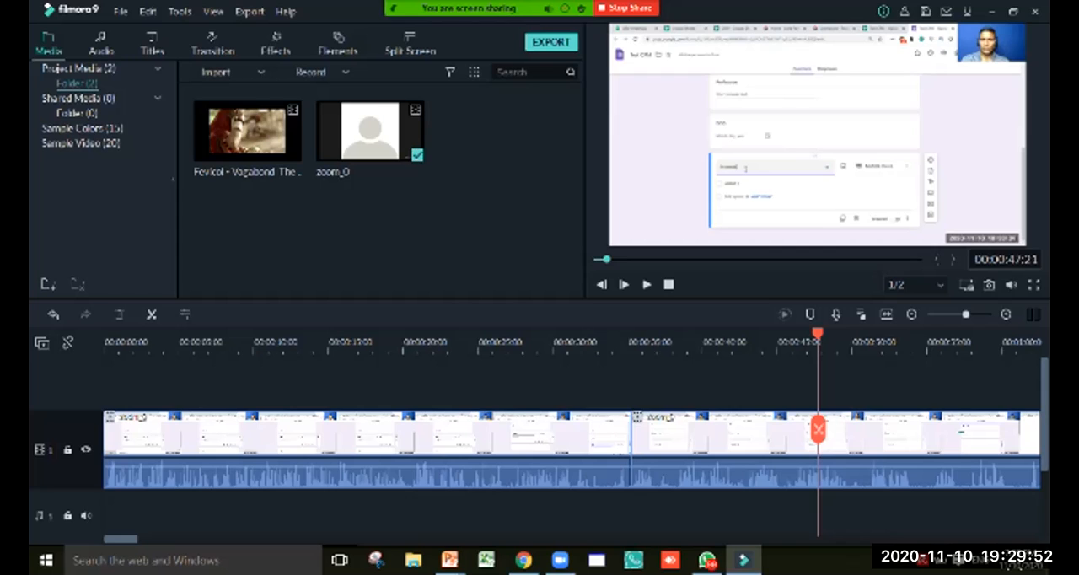
drag(817, 334, 105, 334)
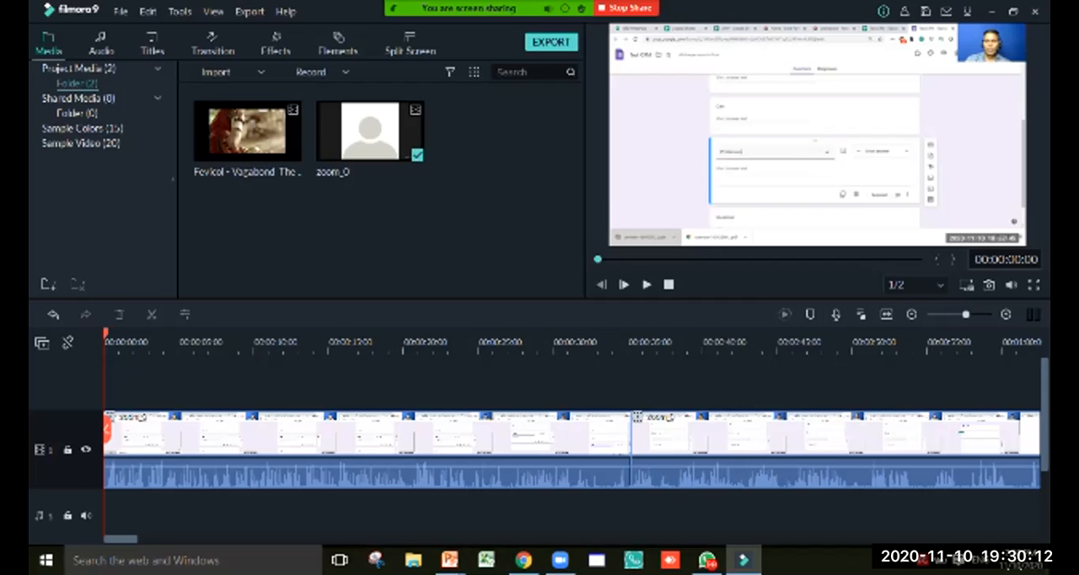
click(647, 284)
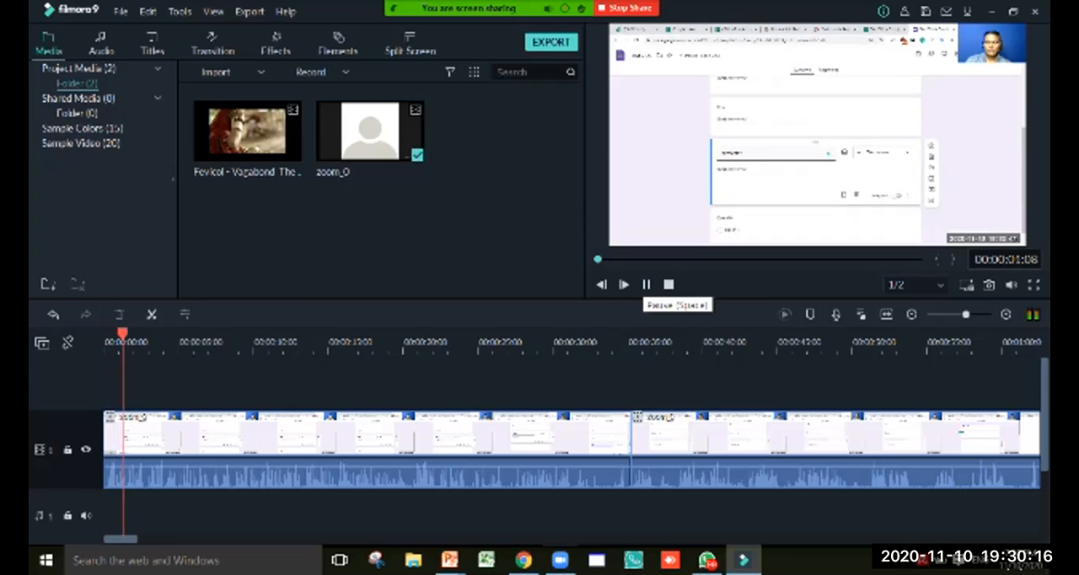
click(647, 284)
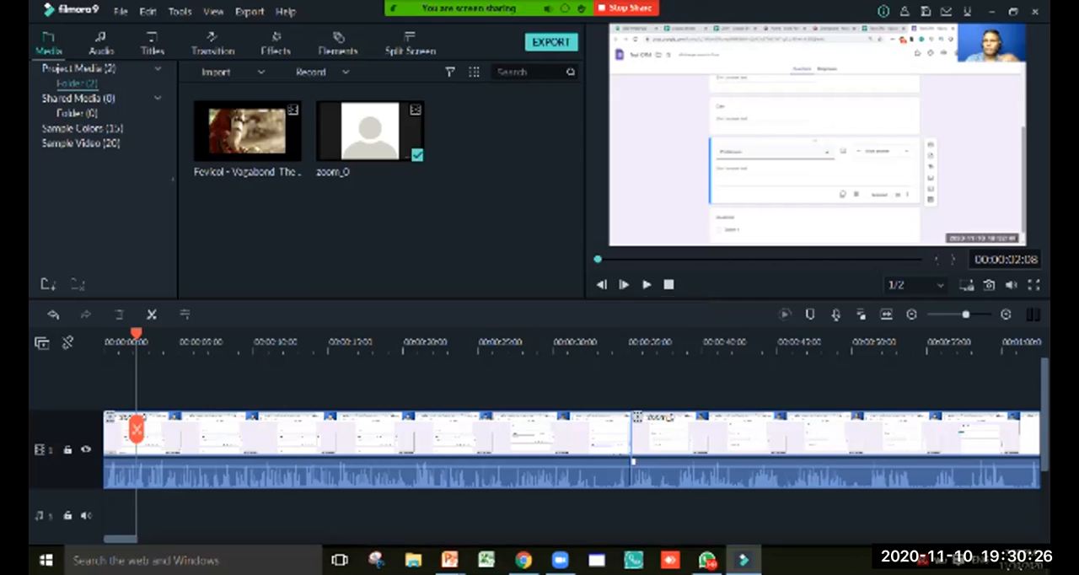
Lower the first zoom_0 segment's volume to -15.00 dB, listen to it, and raise the volume to 12.00 dB
mouse_move(628, 461)
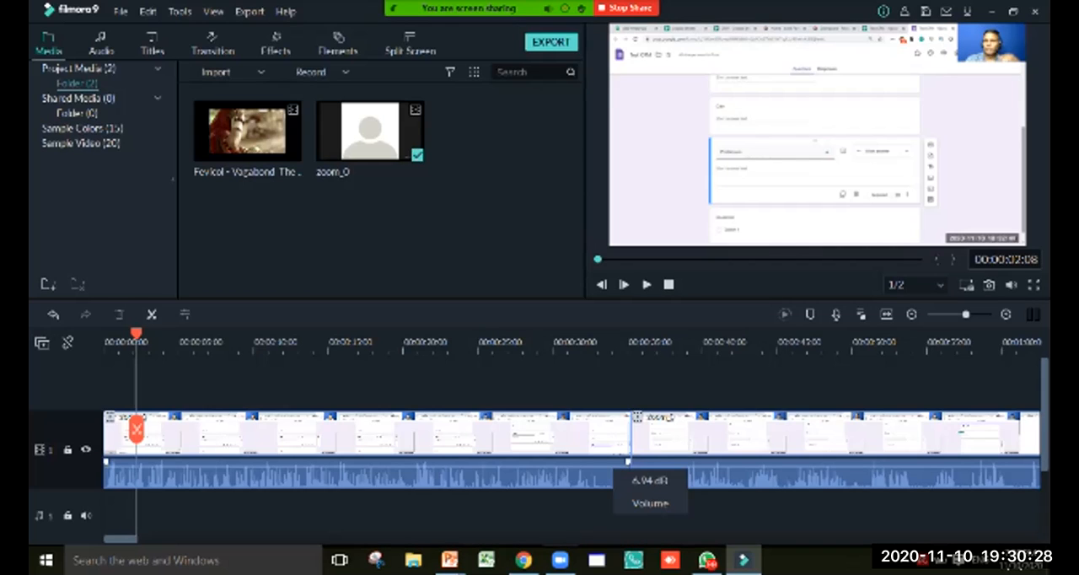
drag(628, 461, 628, 474)
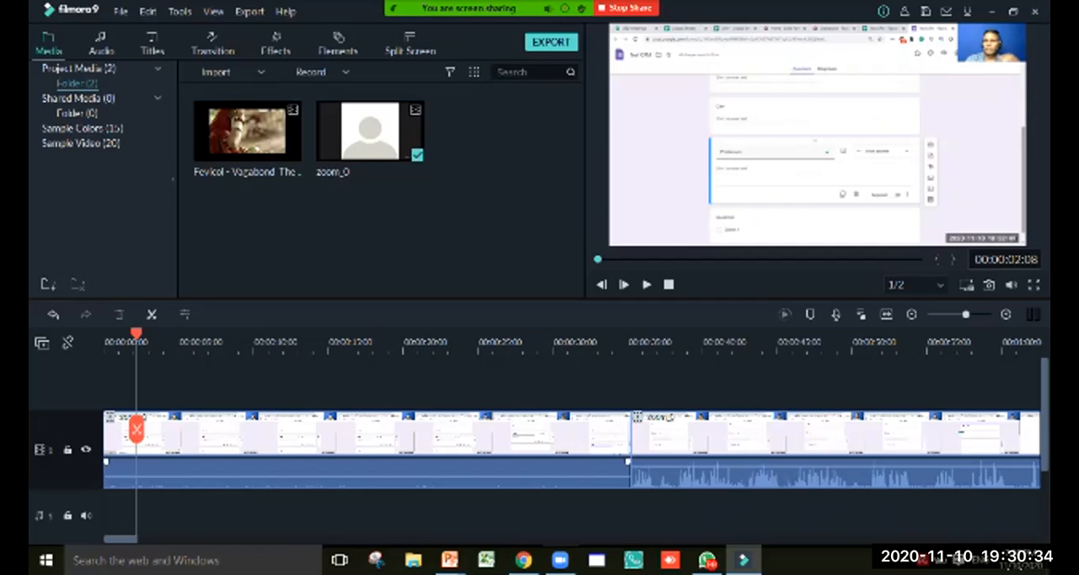
mouse_move(627, 476)
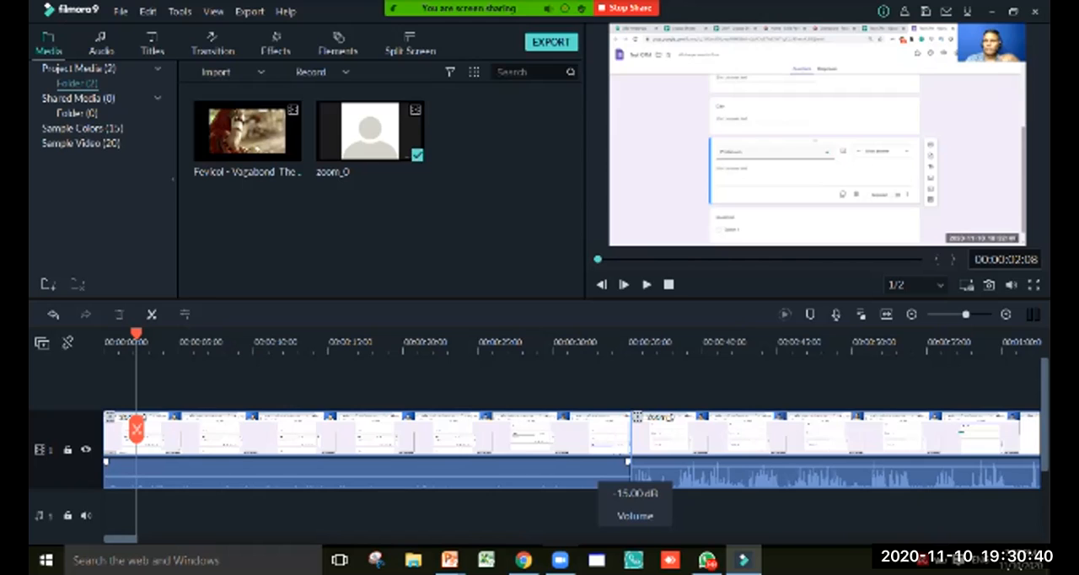
key(space)
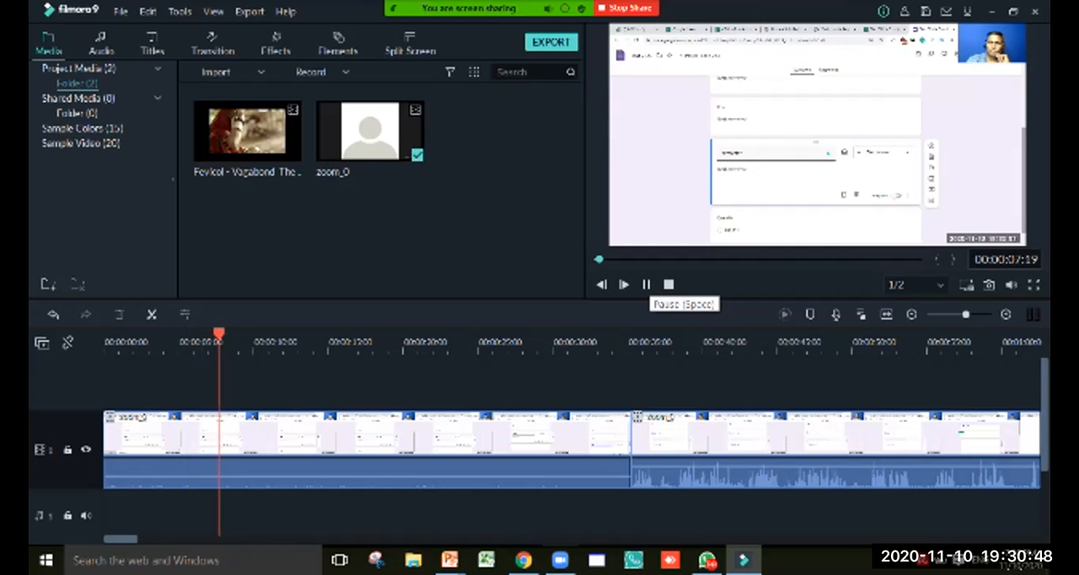
key(space)
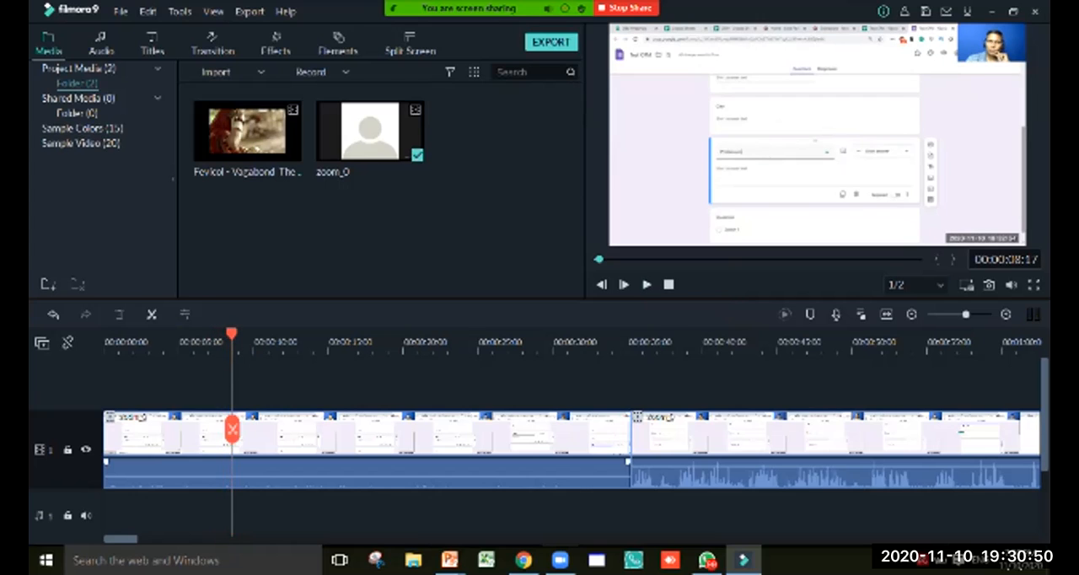
drag(524, 477, 521, 462)
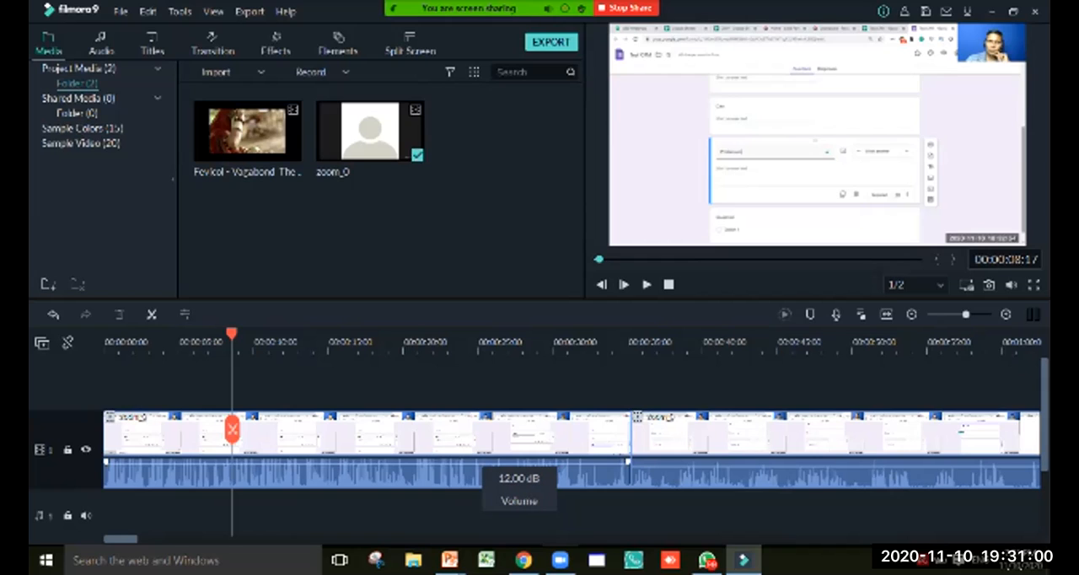
Play the first zoom_0 segment from the current position, and play its opening seconds from the start of the timeline
key(space)
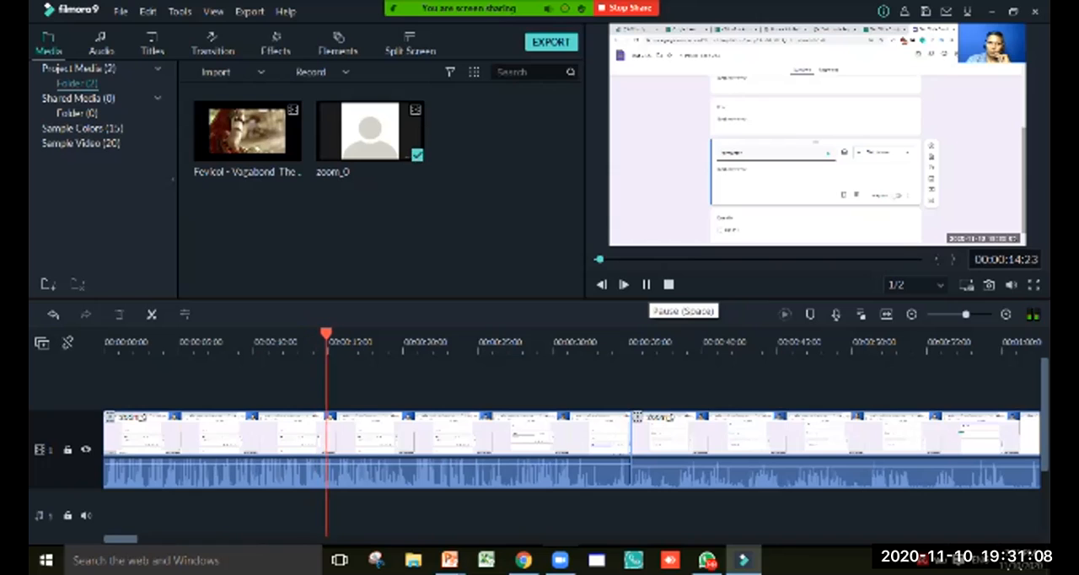
click(646, 284)
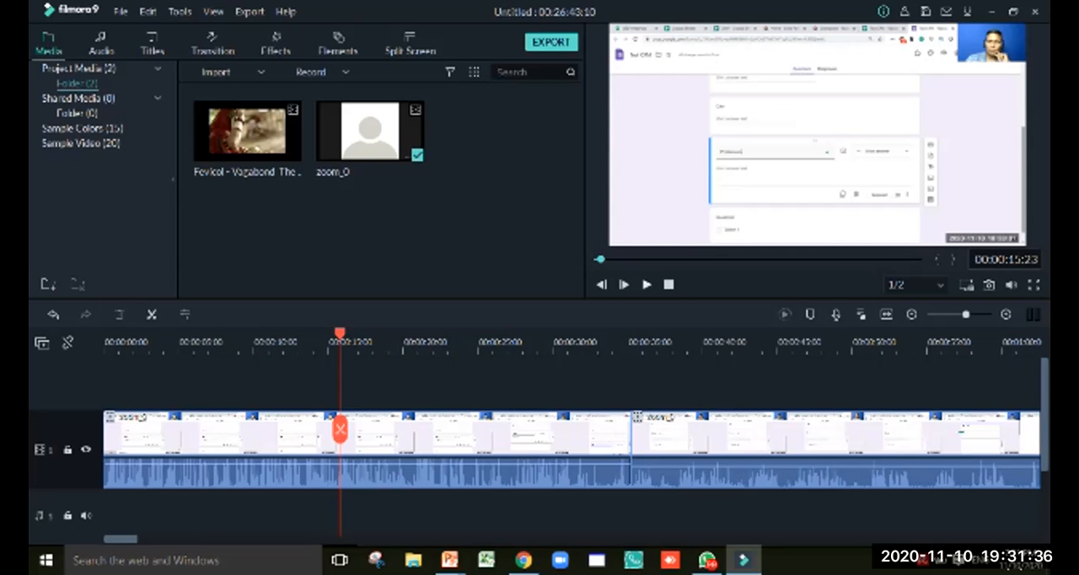
drag(340, 334, 104, 334)
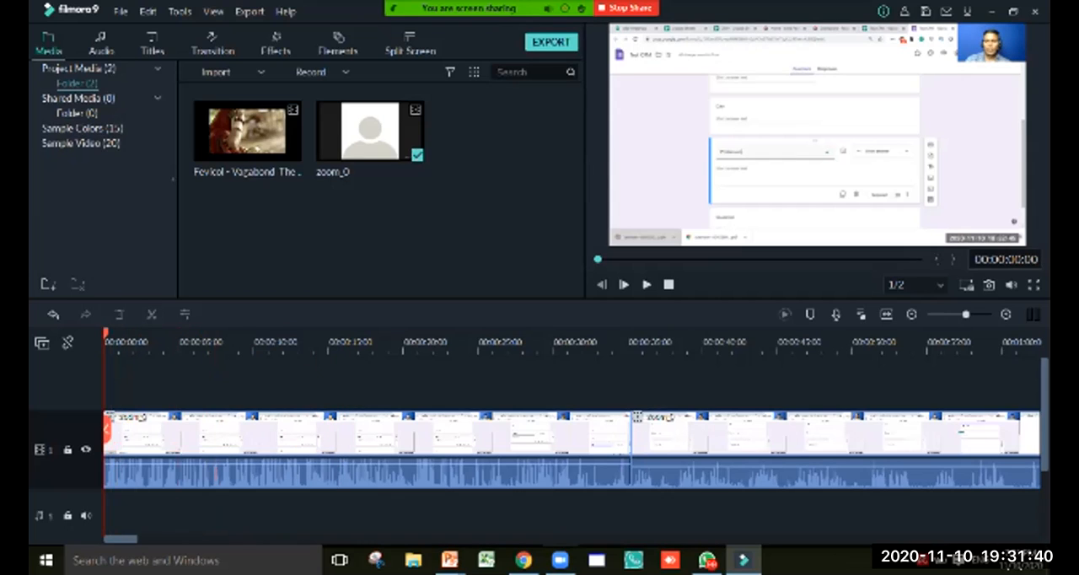
key(space)
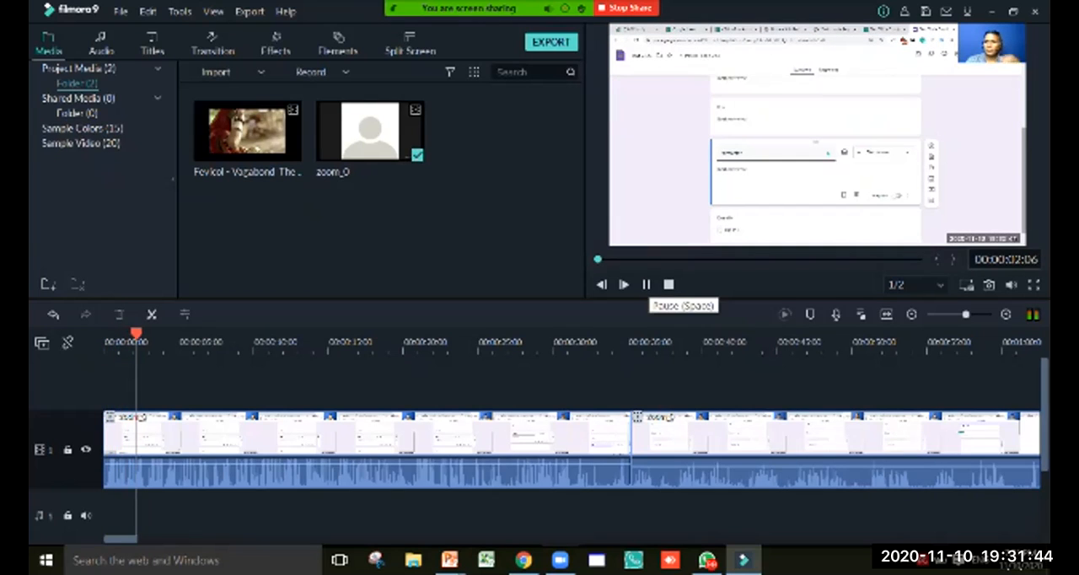
click(645, 284)
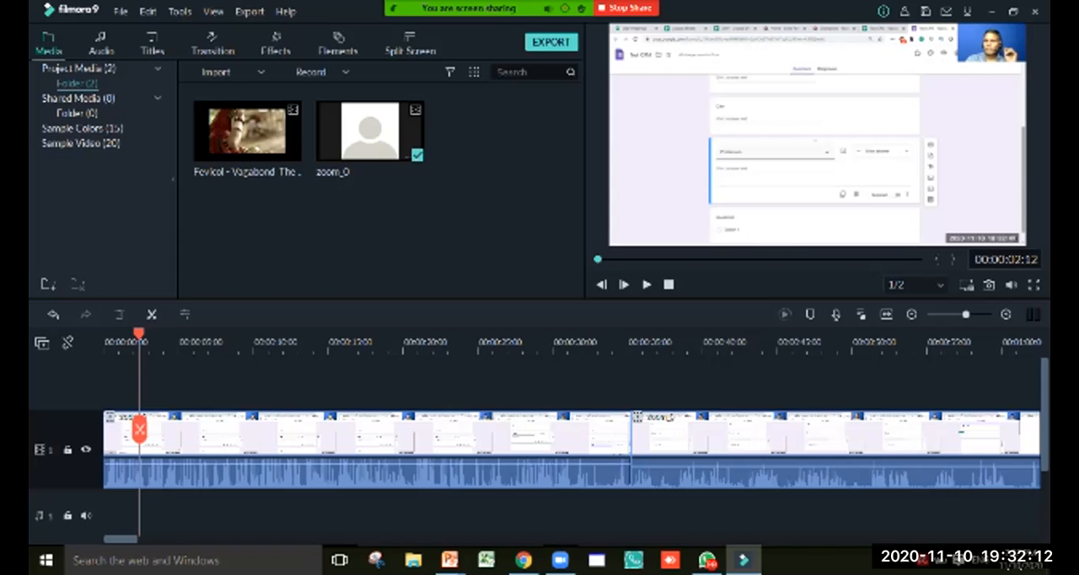
Add the Opener 1 title at the start of the timeline, on the track above the zoom_0 clip
drag(139, 334, 105, 334)
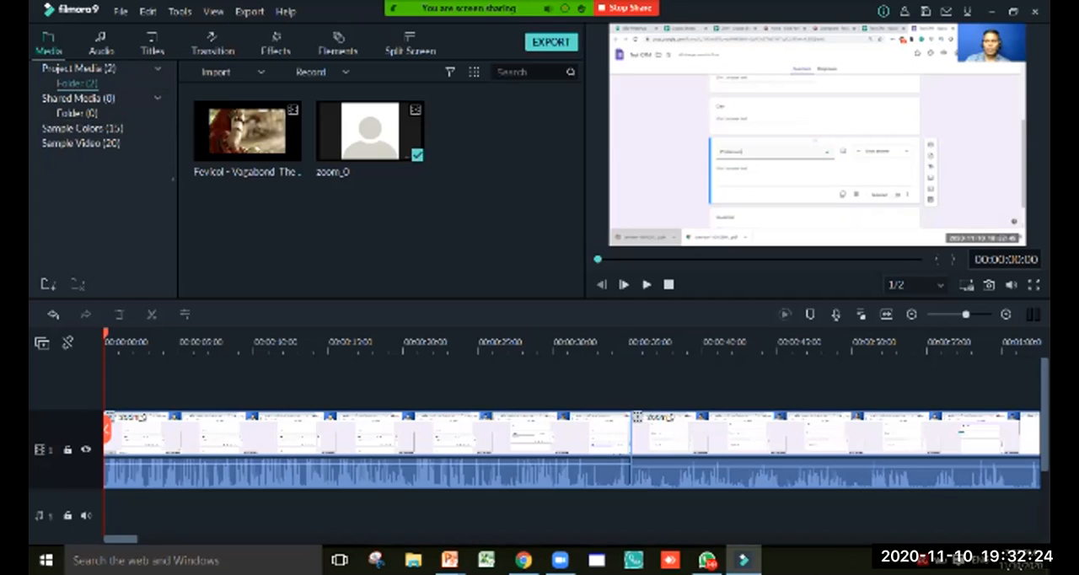
click(151, 44)
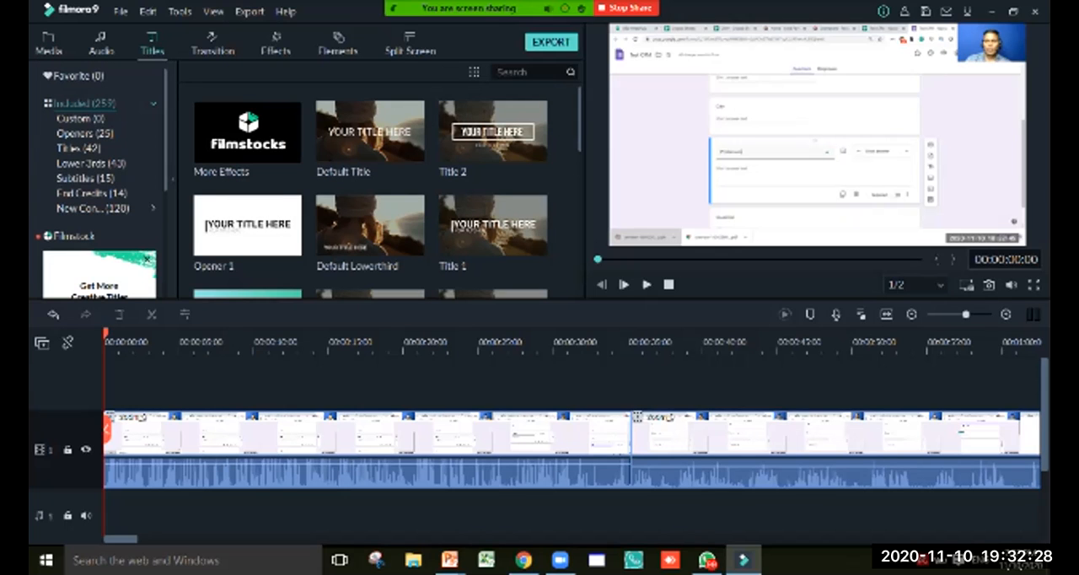
mouse_move(370, 132)
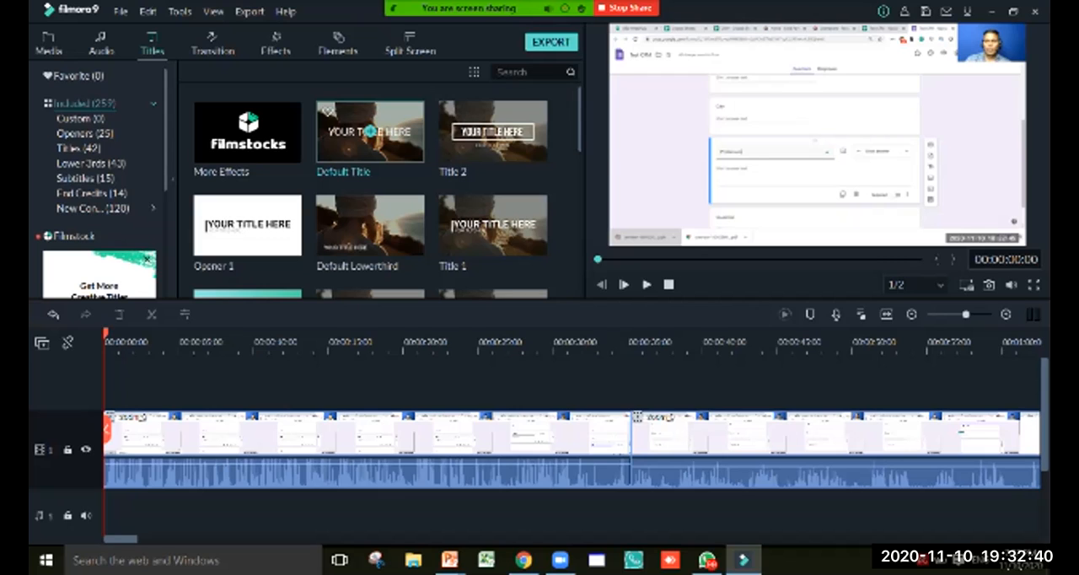
click(247, 224)
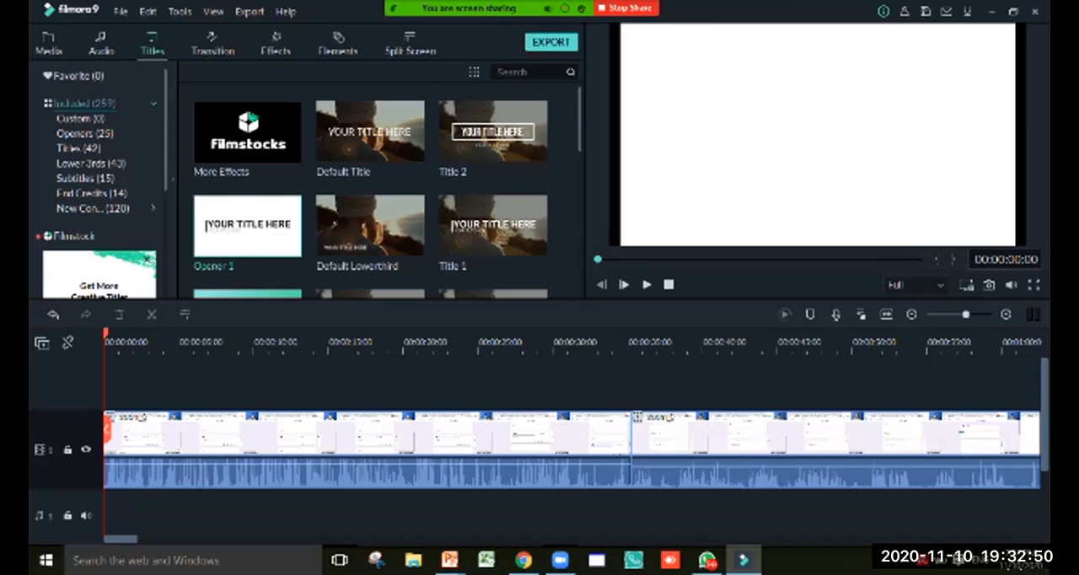
click(247, 224)
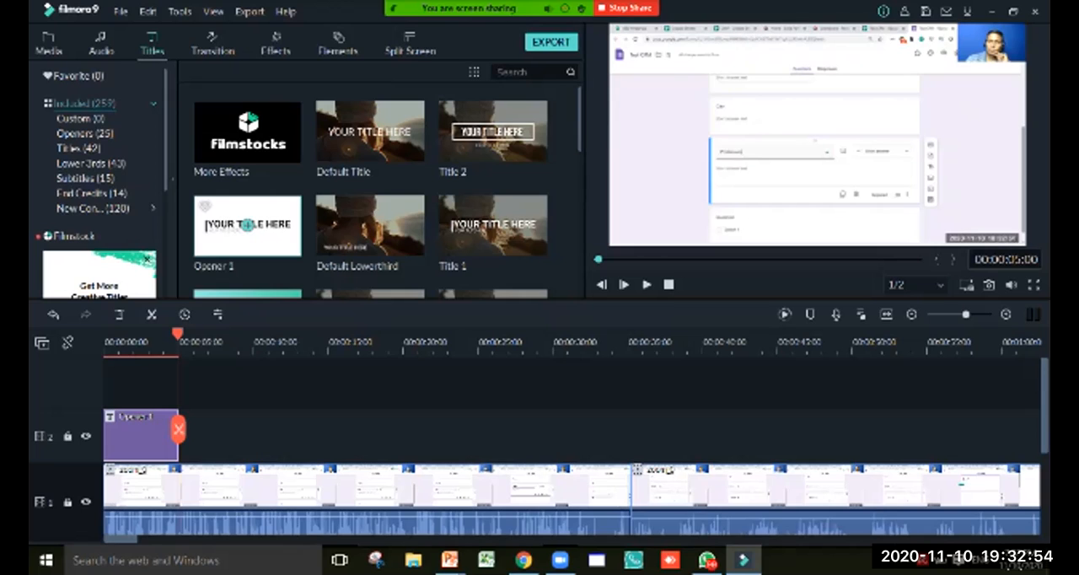
Return to the timeline's start and stretch the first zoom_0 clip's frame slightly outward at its left edge in the preview
drag(177, 335, 103, 335)
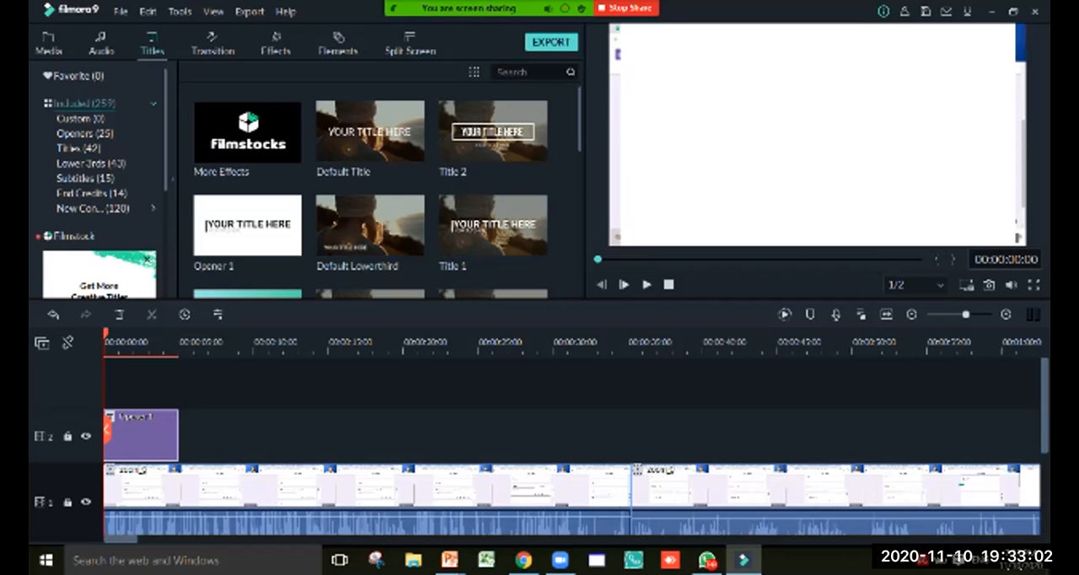
click(364, 487)
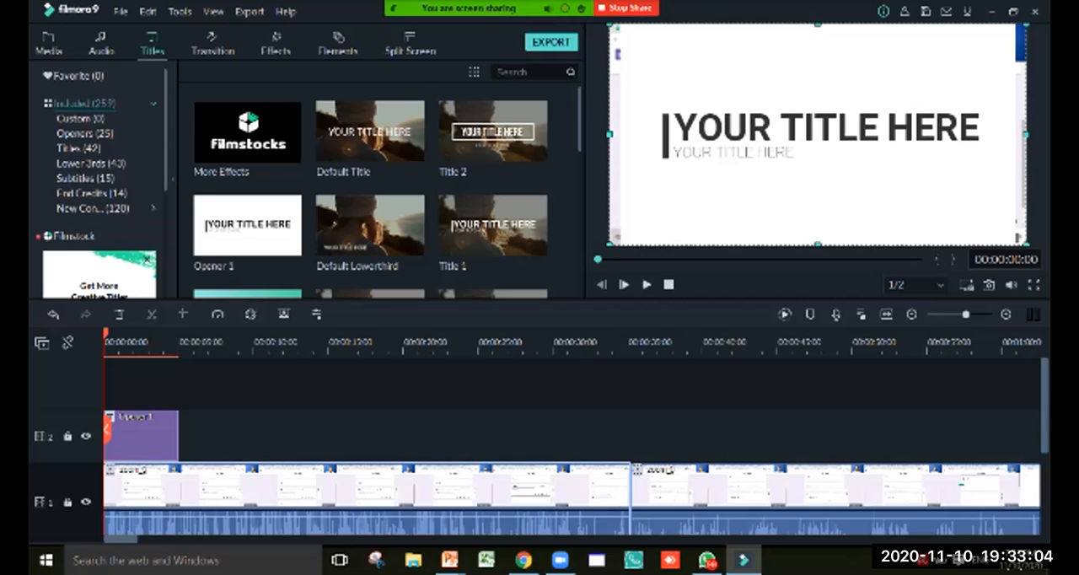
drag(610, 134, 601, 134)
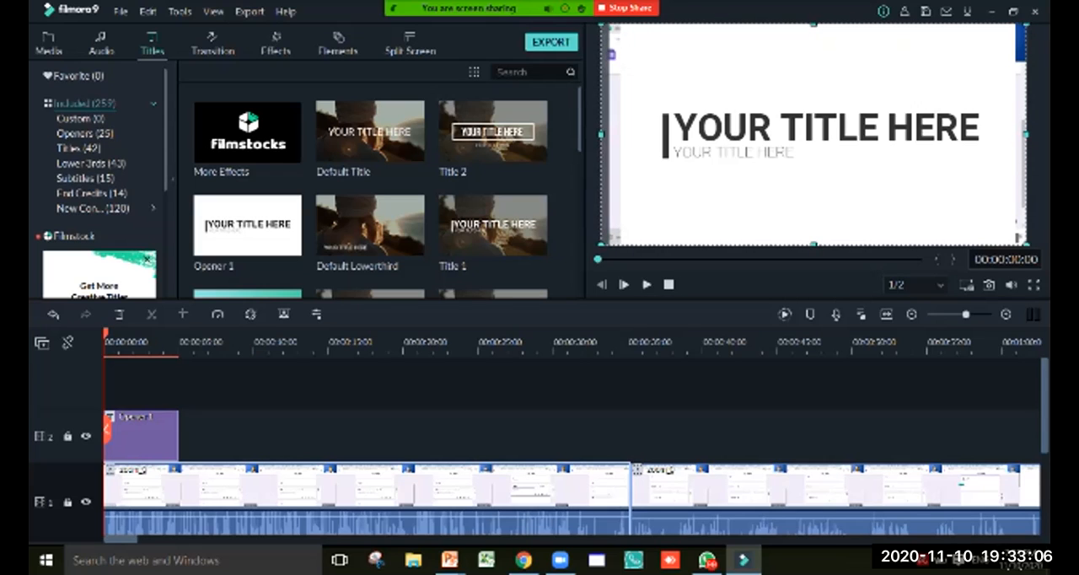
Open the Opener 1 title for editing and replace its large heading text with "C R M"
click(831, 128)
click(813, 203)
click(830, 128)
double_click(698, 127)
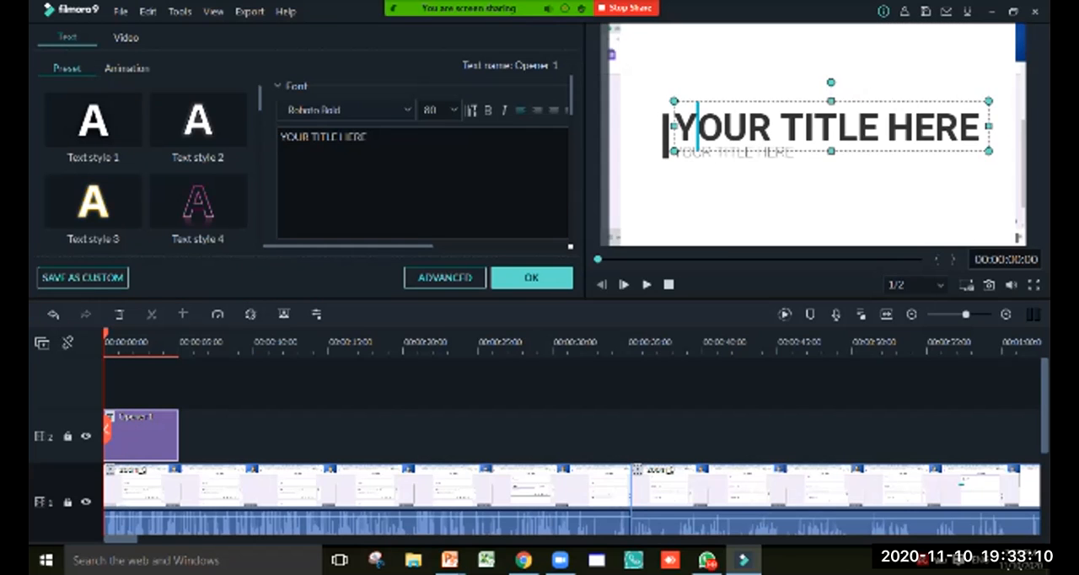
key(ctrl+a)
text(Cu)
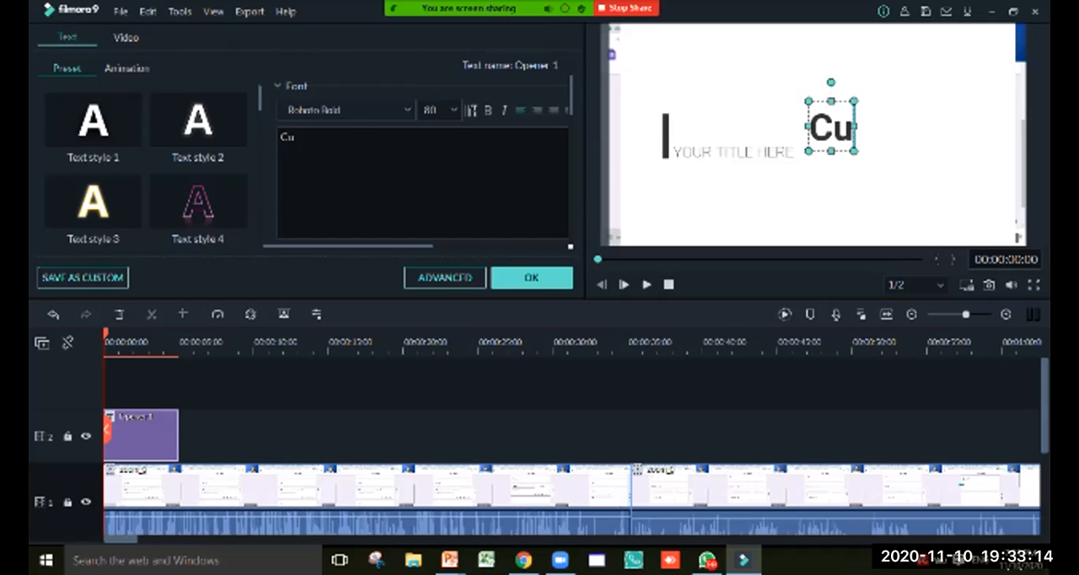
key(BackSpace)
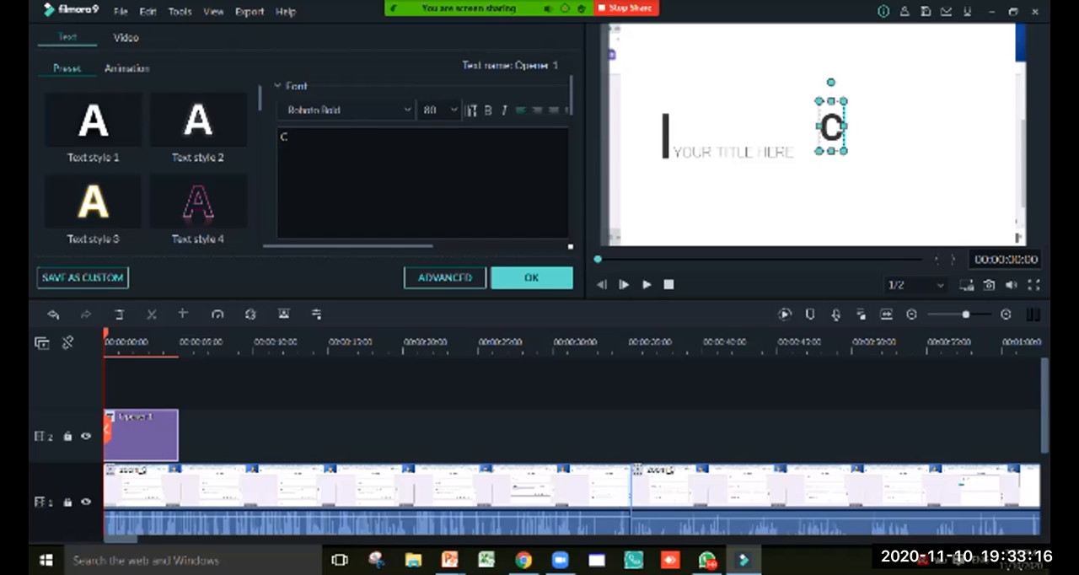
text(R M)
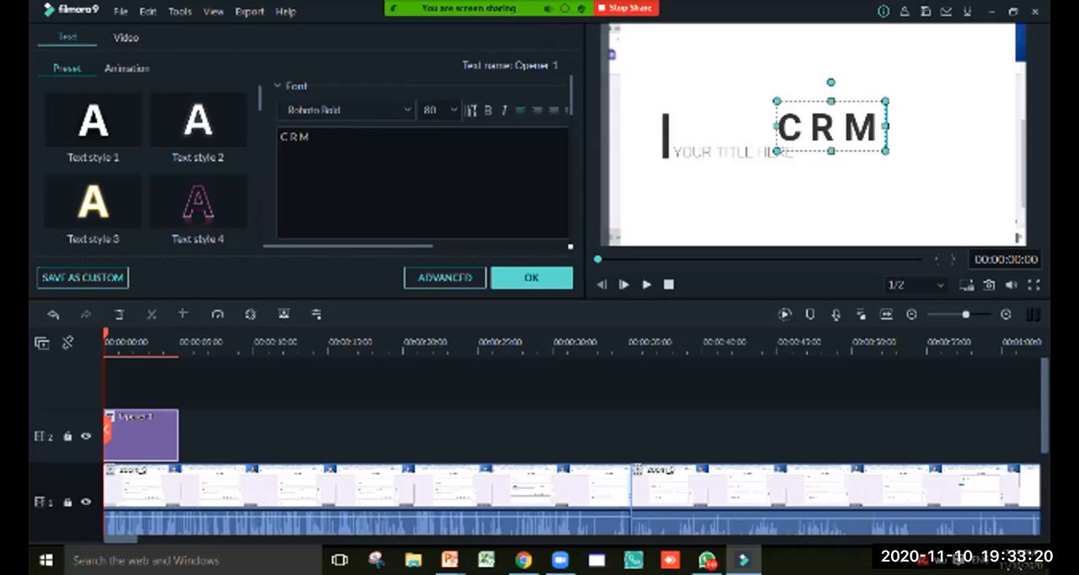
Replace the opener's large heading text with "Customer Relationship Mananamement"
click(739, 153)
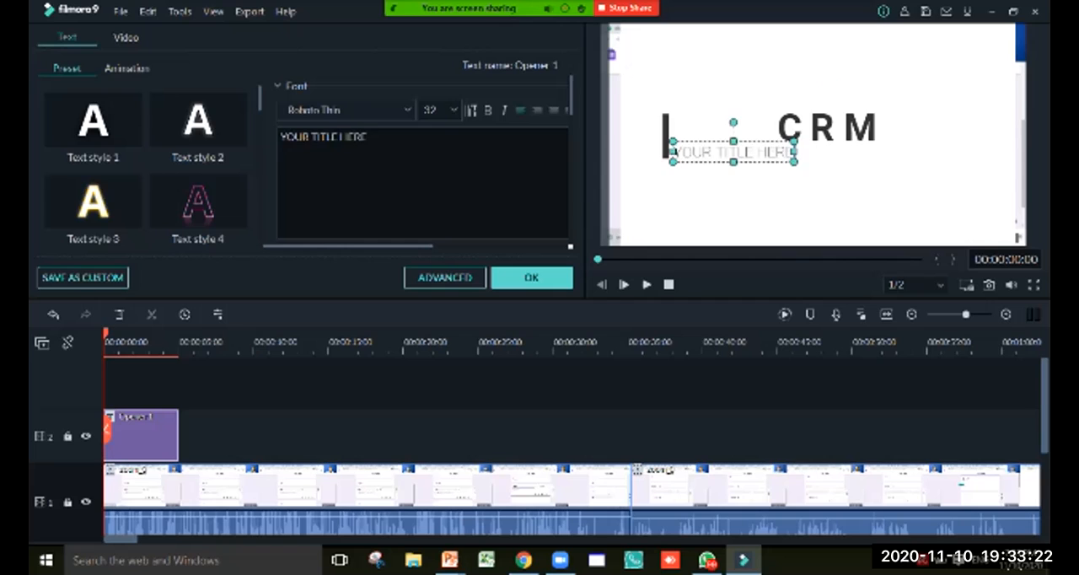
click(804, 128)
drag(777, 126, 879, 126)
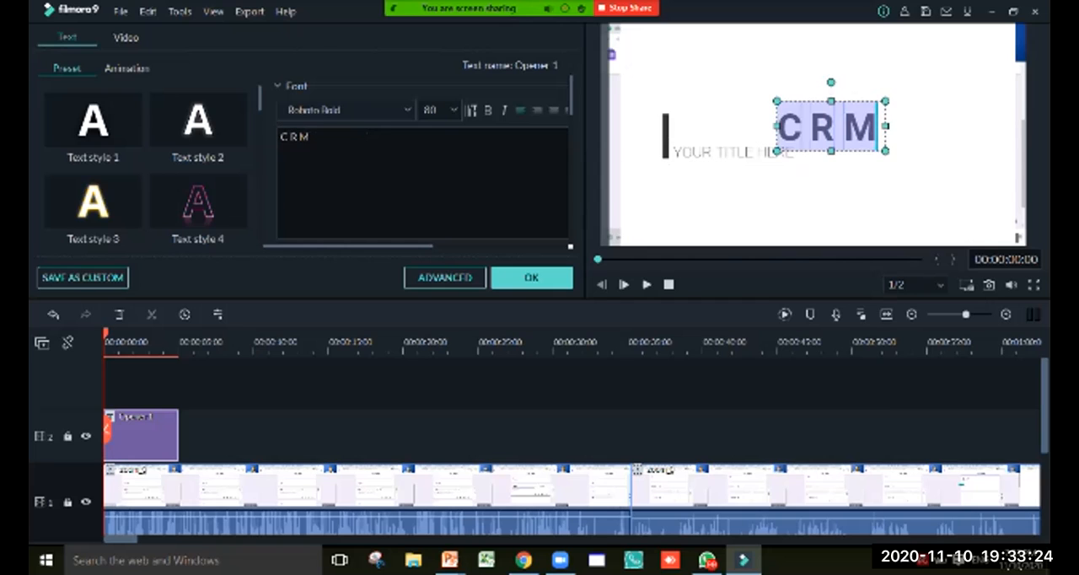
text(Cus)
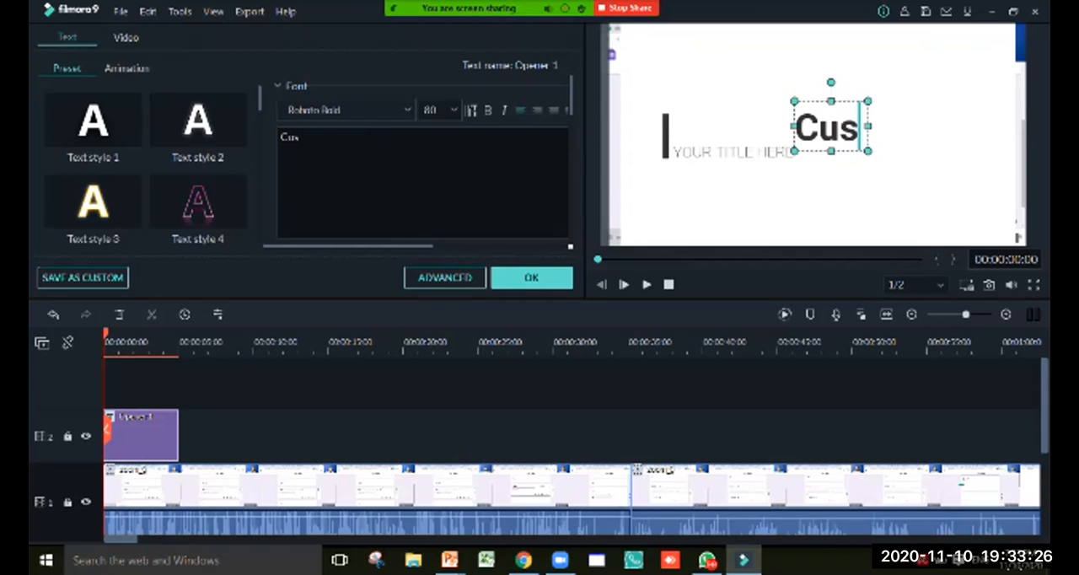
text(tomer Relatio)
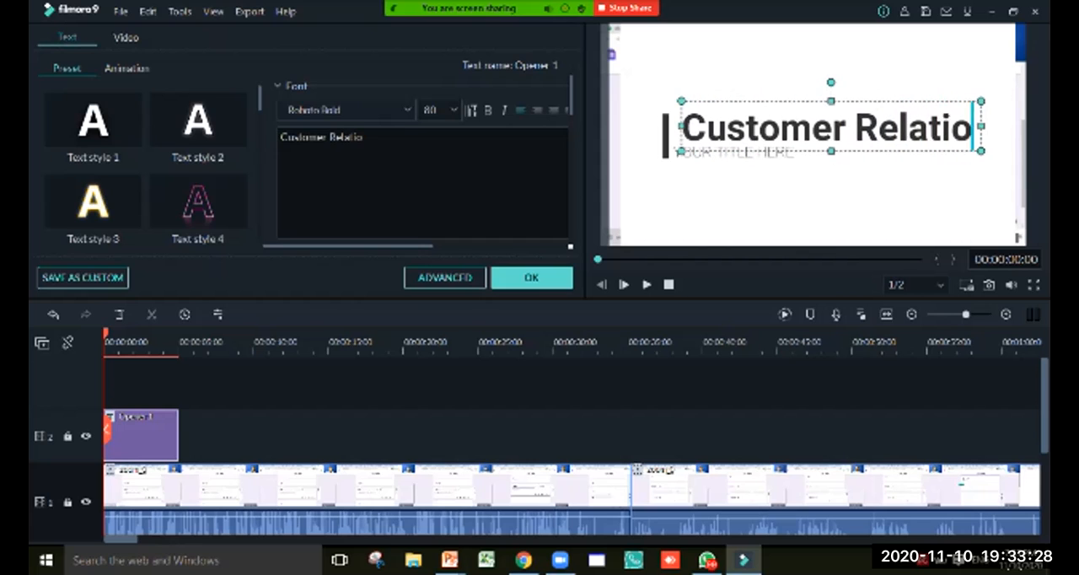
text(nship Mana)
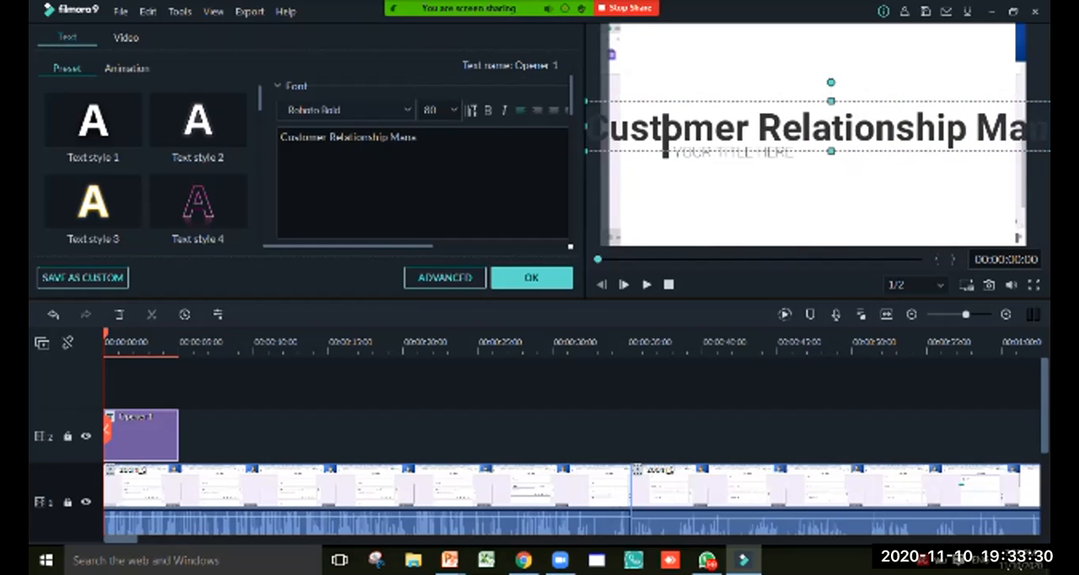
text(ger)
key(BackSpace)
key(BackSpace)
key(BackSpace)
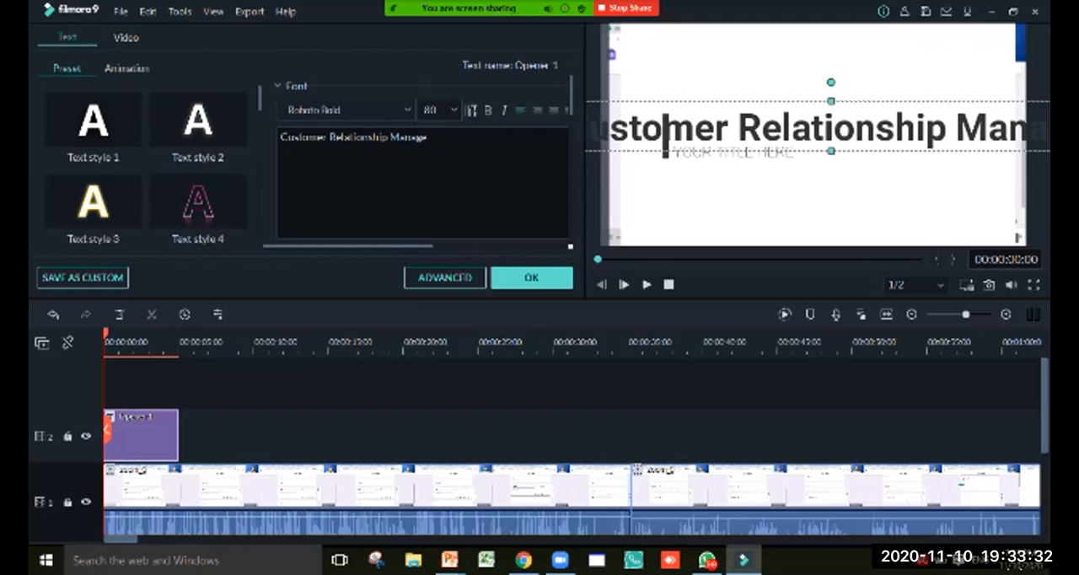
text(geme)
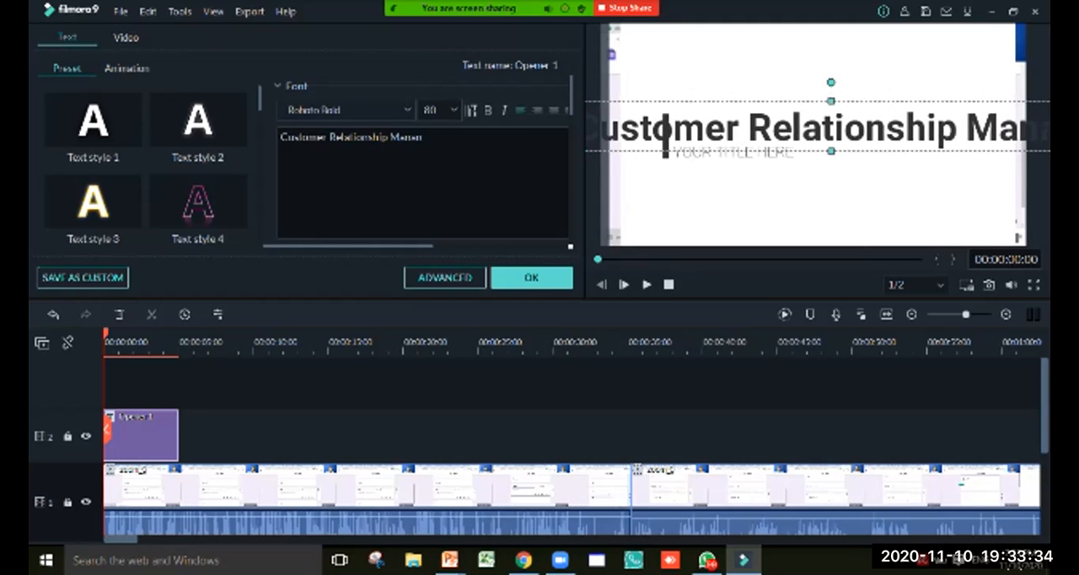
text(ment)
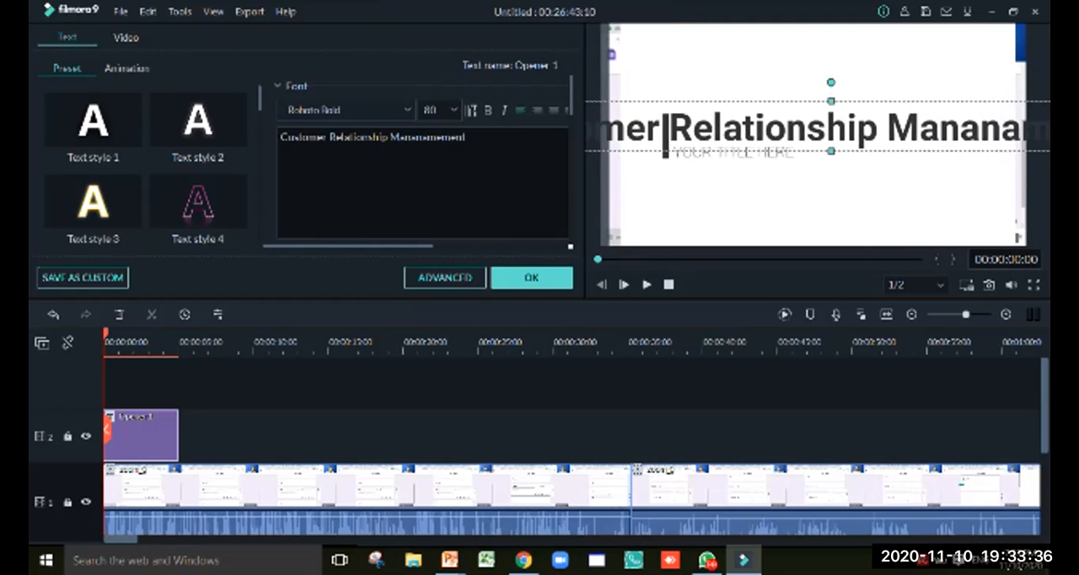
Reduce the font size of the whole heading to 40 so that it fits in the frame
key(ctrl+a)
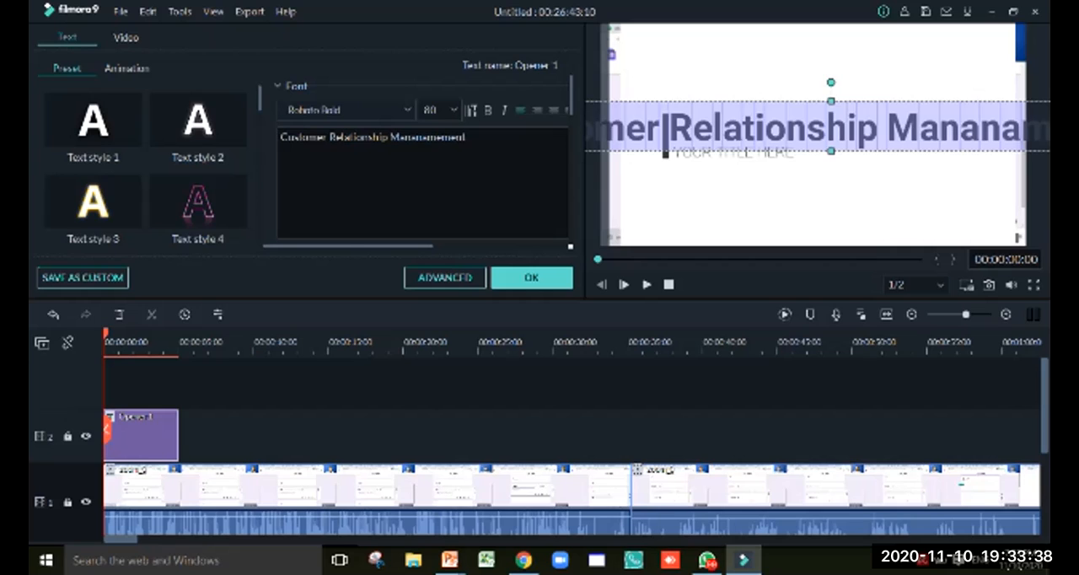
click(453, 110)
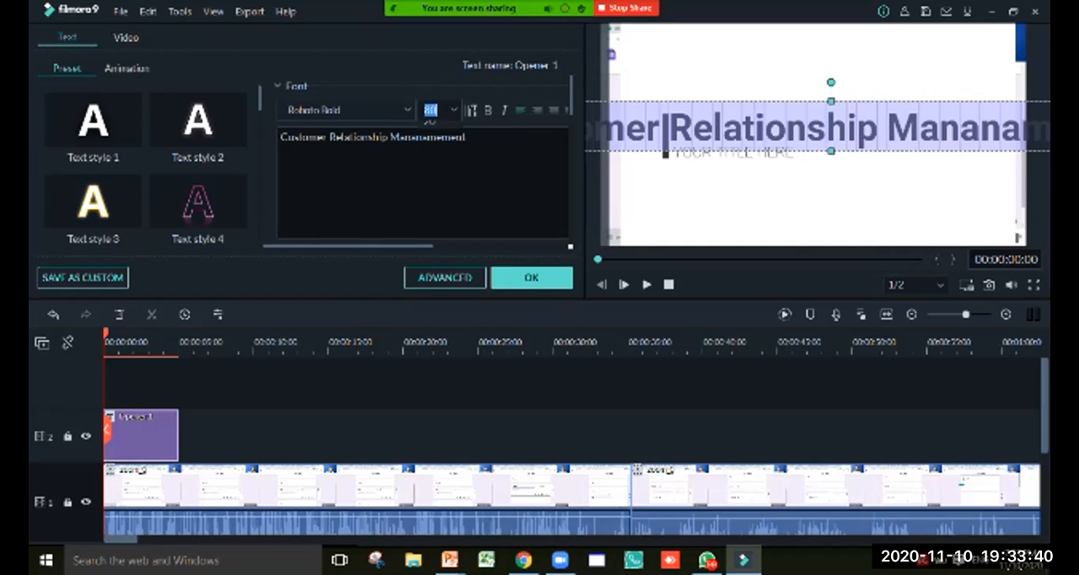
click(429, 128)
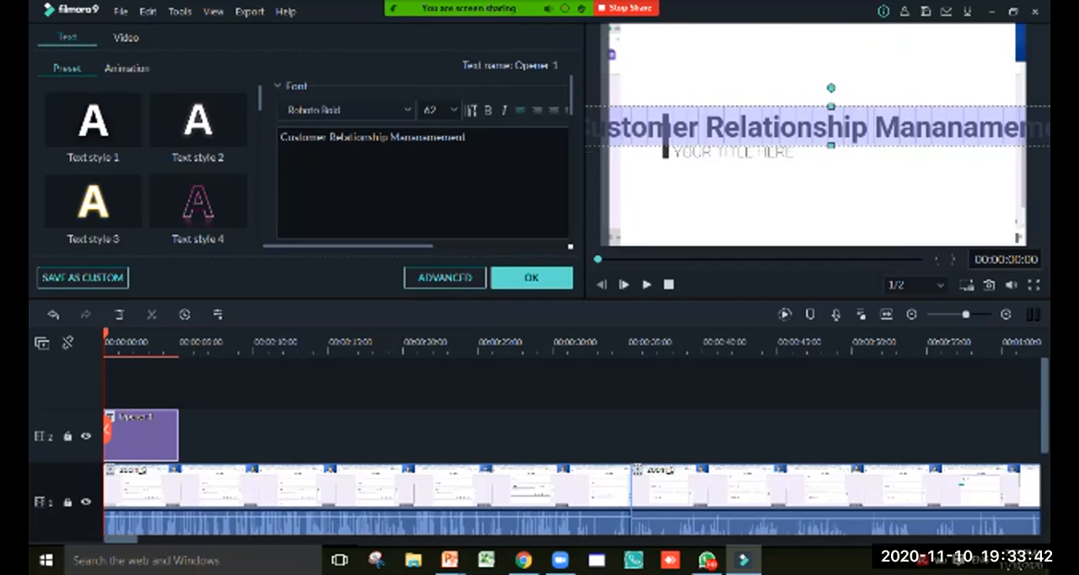
click(436, 110)
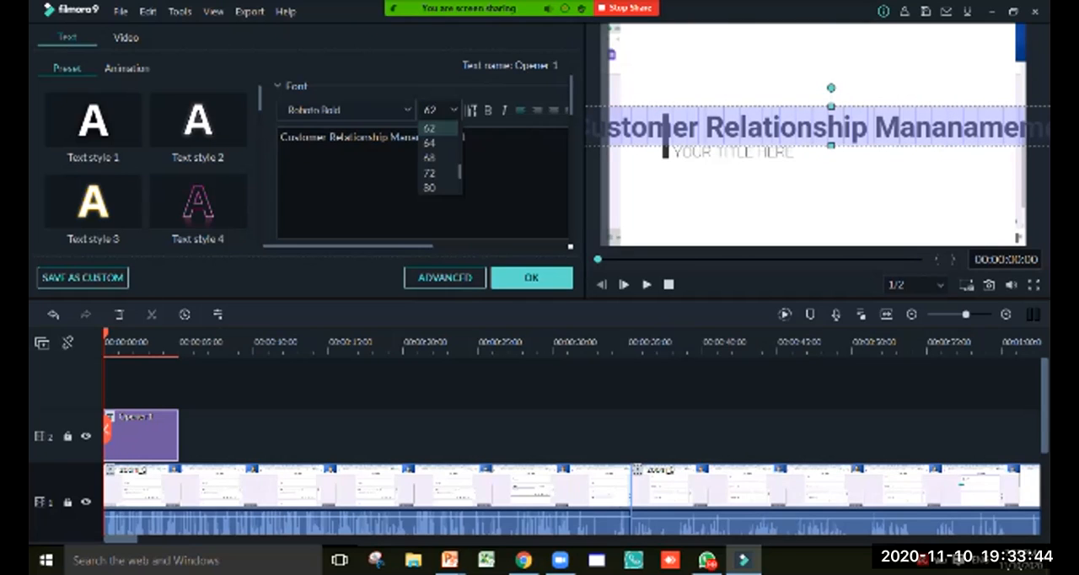
scroll(439, 158, up, 1)
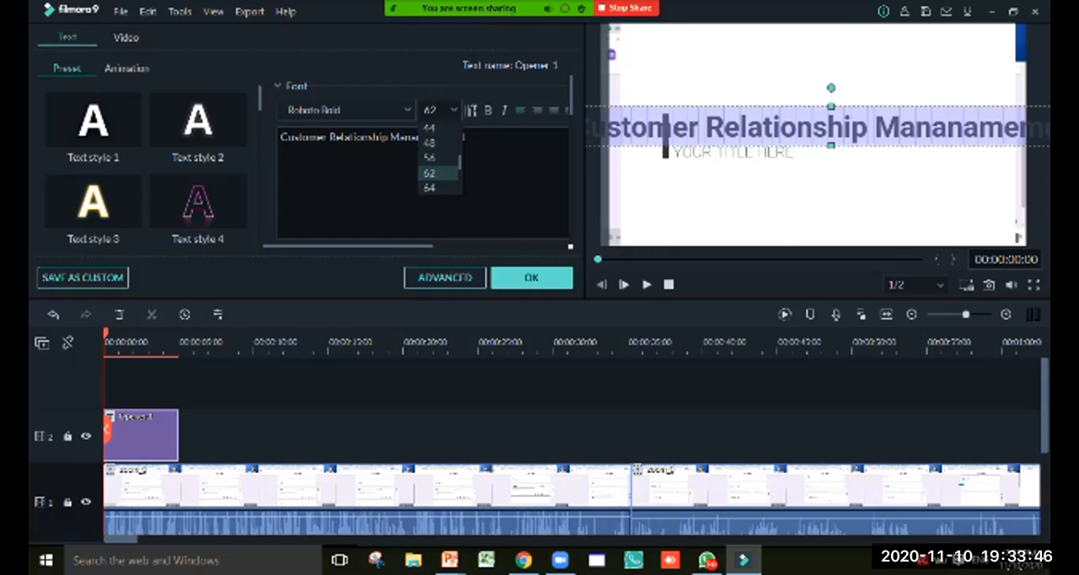
scroll(438, 158, up, 2)
click(429, 127)
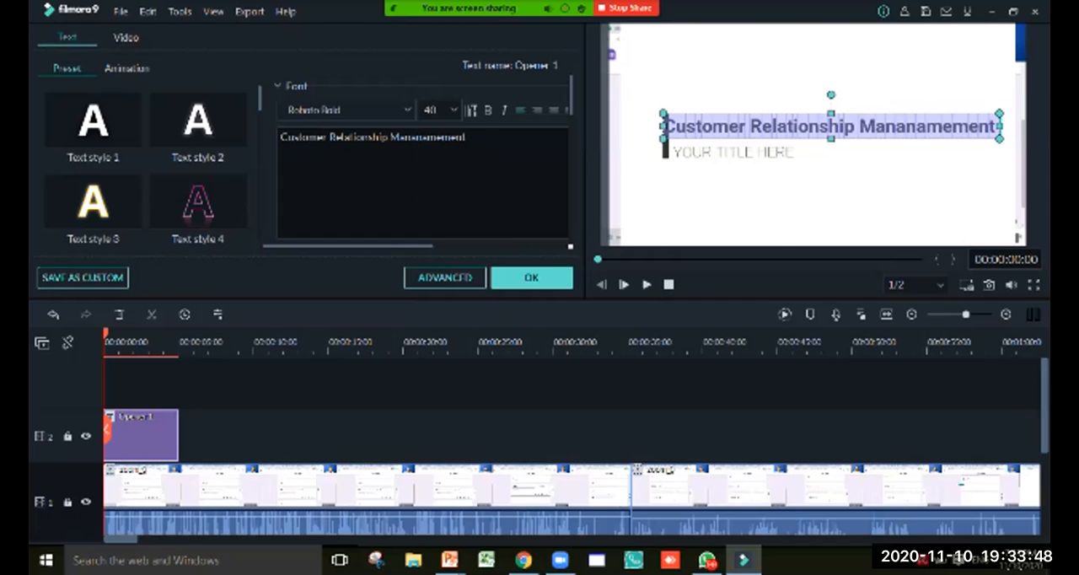
Move the opener's dark vertical bar slightly to the left so that it clears the heading text
click(807, 192)
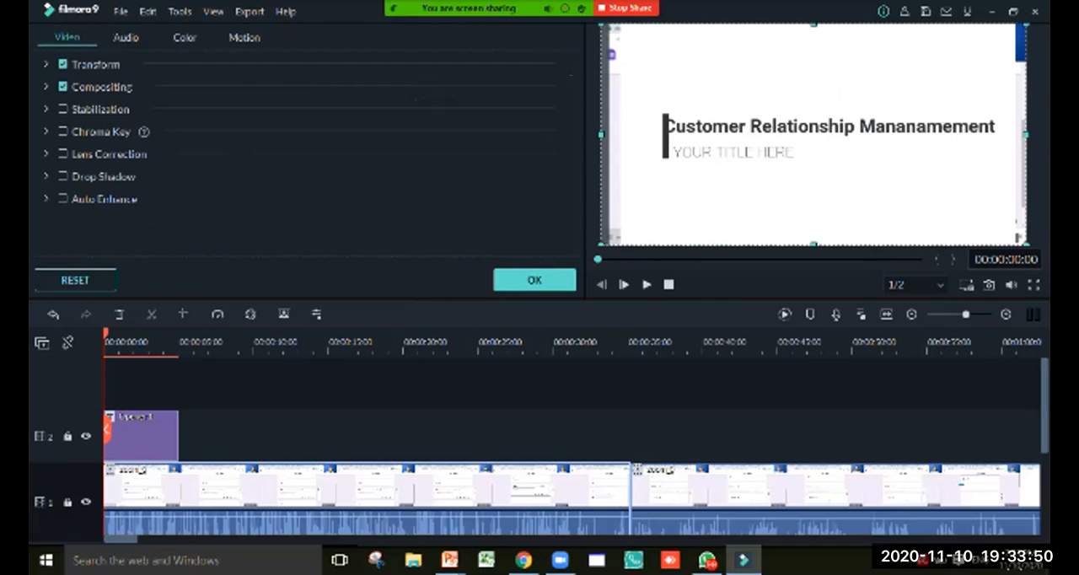
click(809, 127)
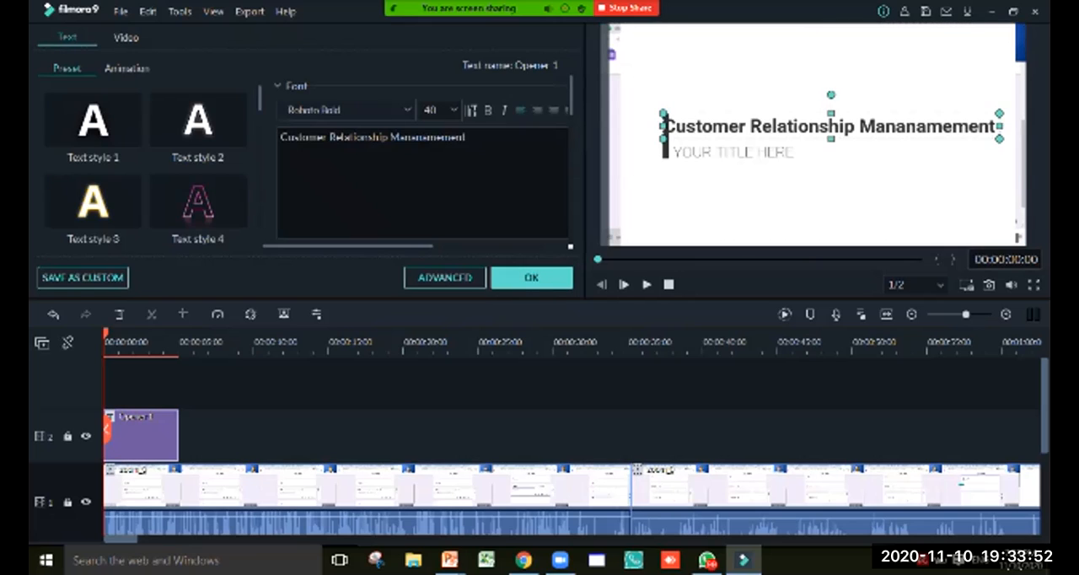
drag(665, 141, 660, 143)
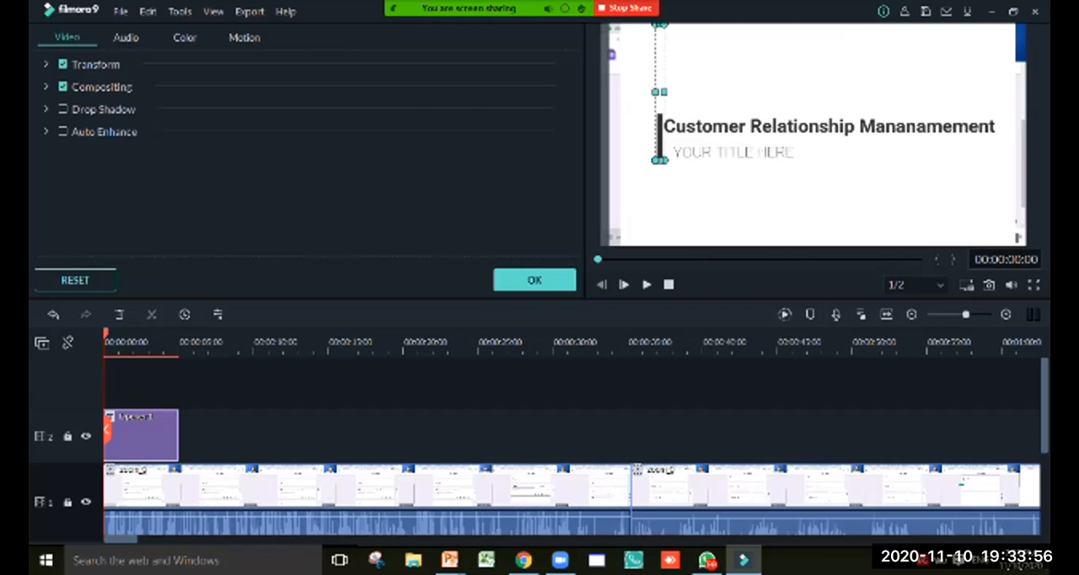
Replace the opener's smaller subtitle text with the presenter's name and title, and align it directly beneath the heading
double_click(745, 151)
key(ctrl+a)
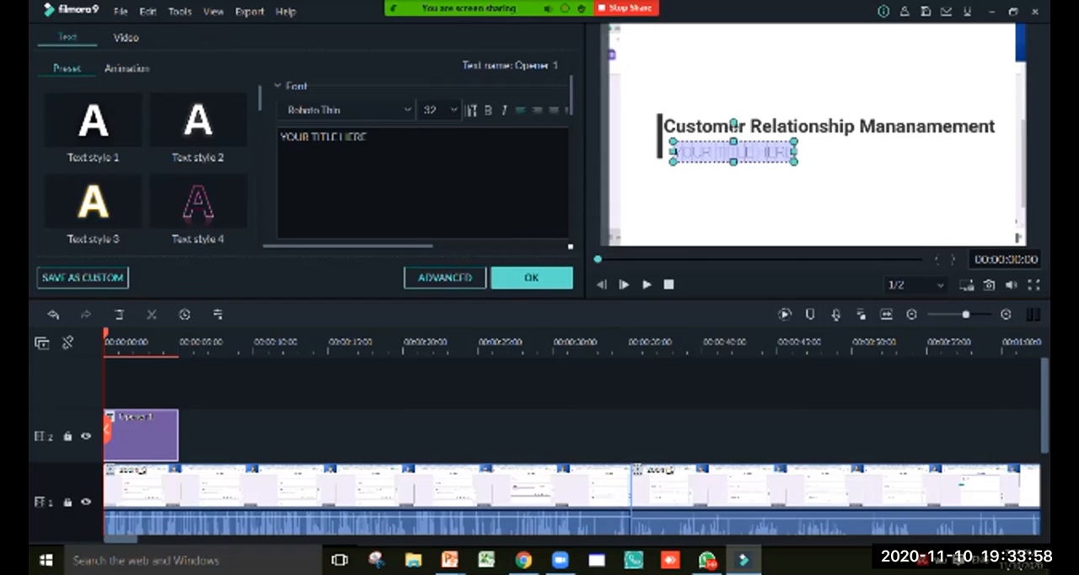
text(by Lokman Singh, Margdarshan Guru)
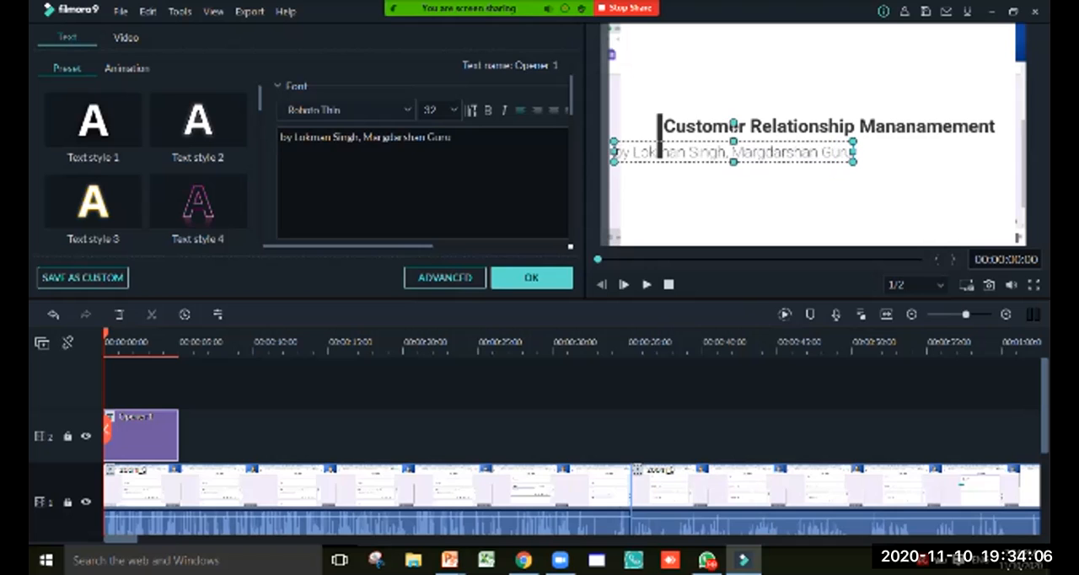
drag(733, 152, 783, 147)
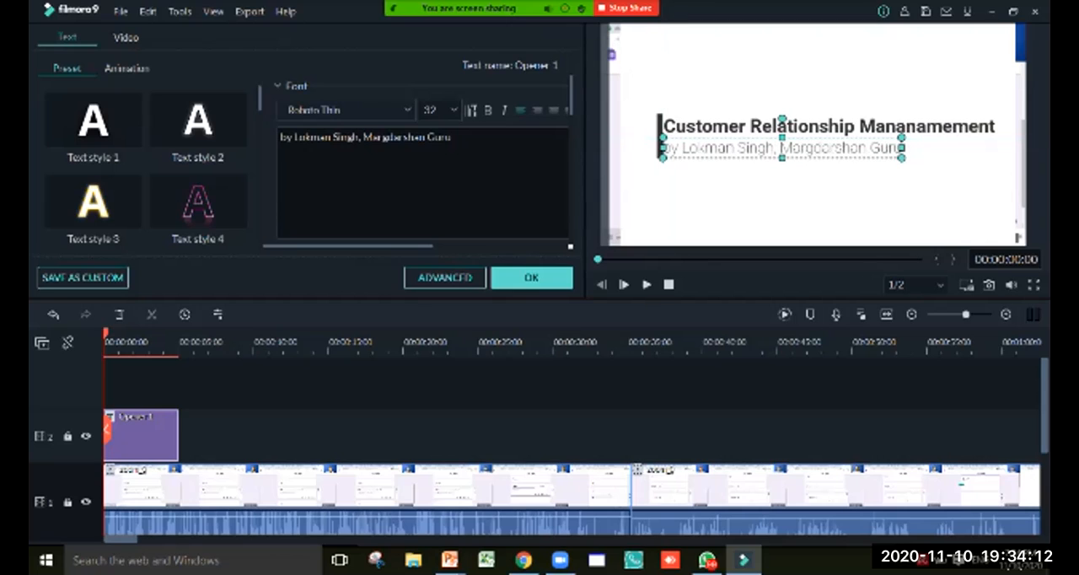
Try repositioning the background video behind the opener text in the preview and undo the change
click(682, 148)
click(801, 199)
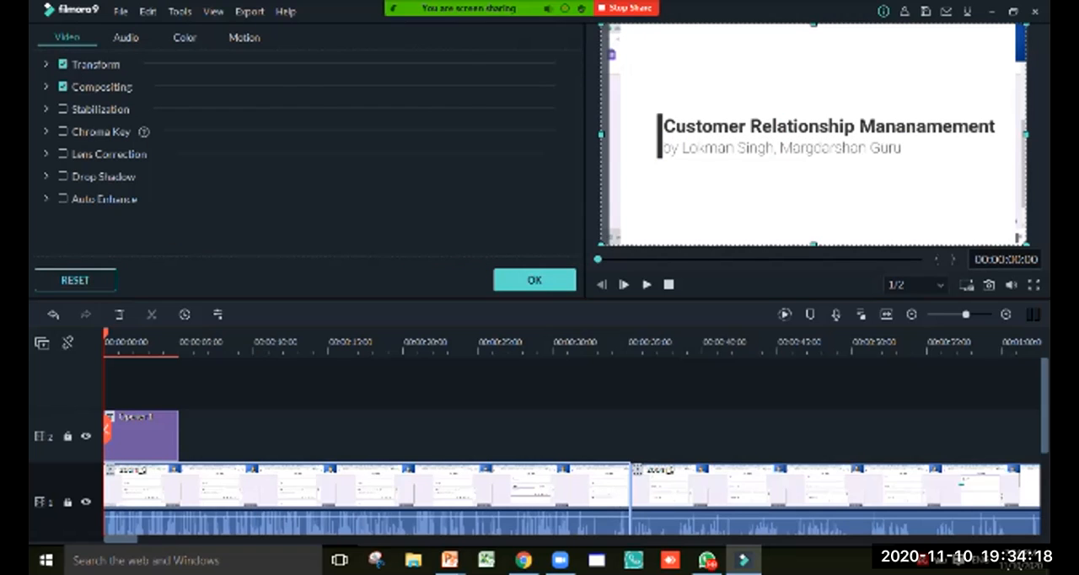
click(782, 148)
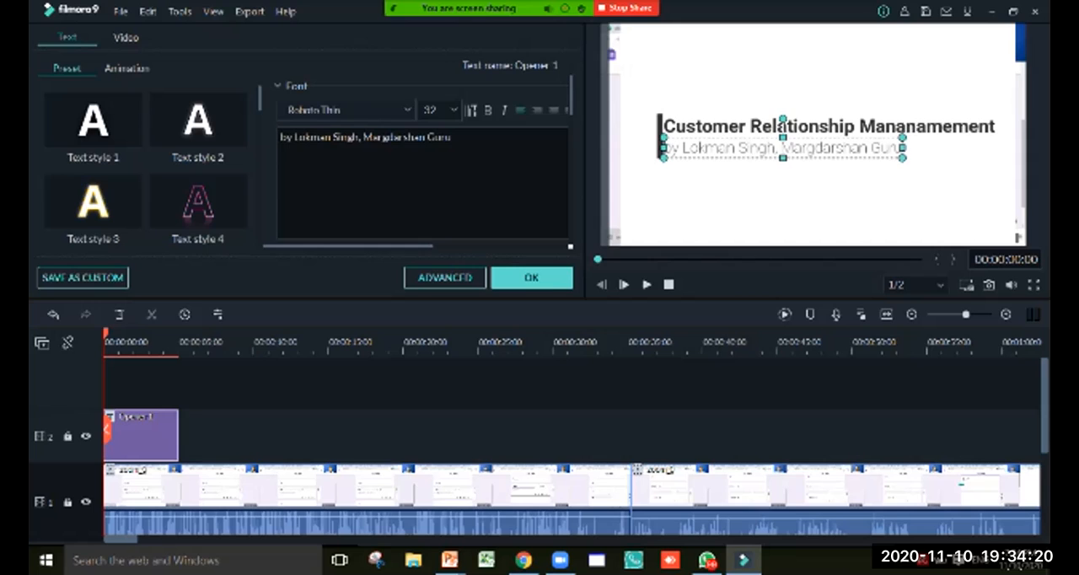
click(801, 198)
drag(800, 198, 817, 242)
key(ctrl+z)
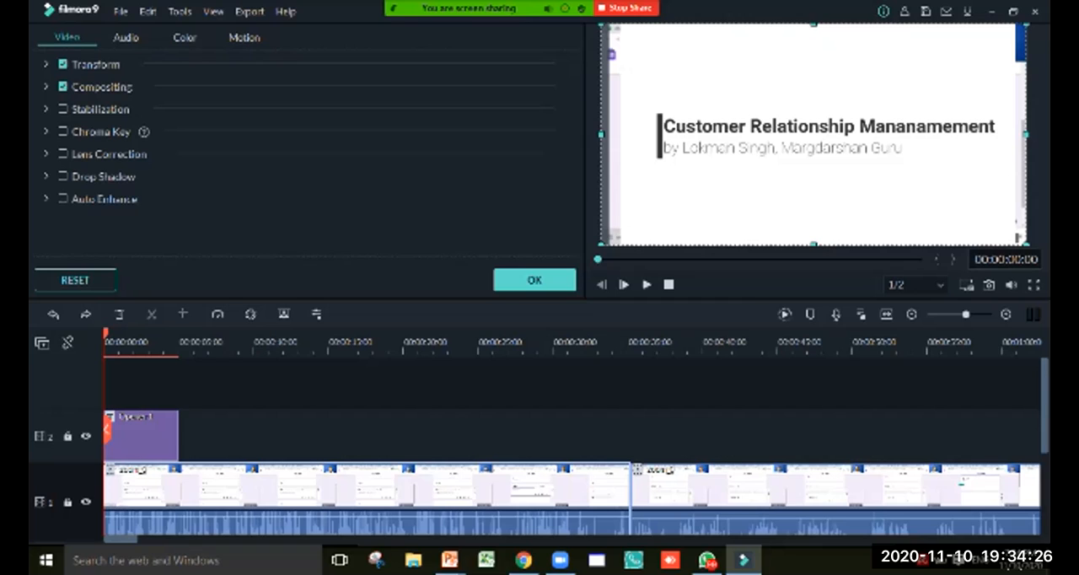
Try shifting the background video and the opener's subtitle separately in the preview, and undo these moves
drag(813, 134, 831, 198)
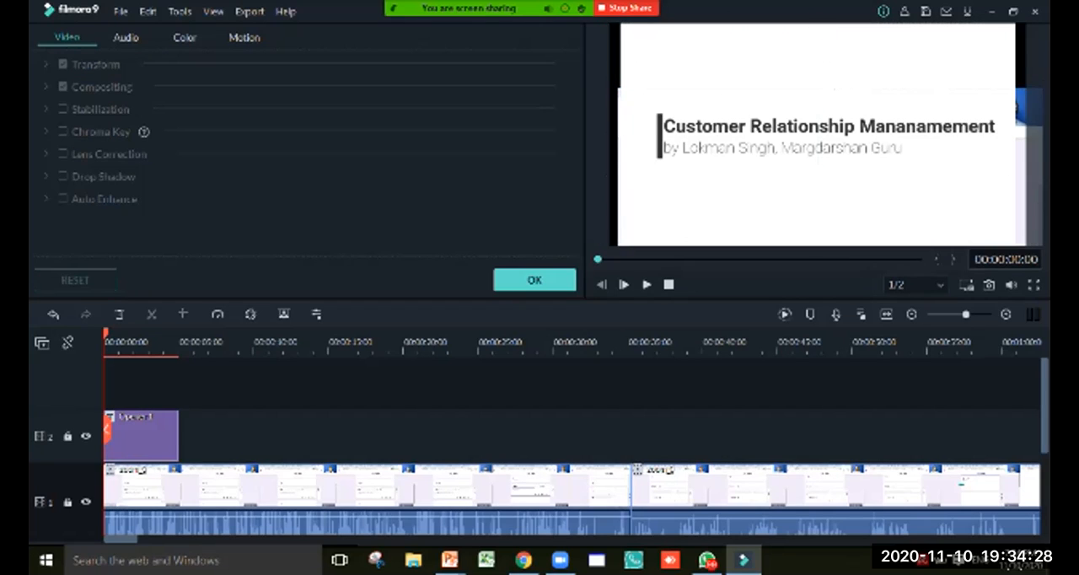
drag(783, 147, 756, 186)
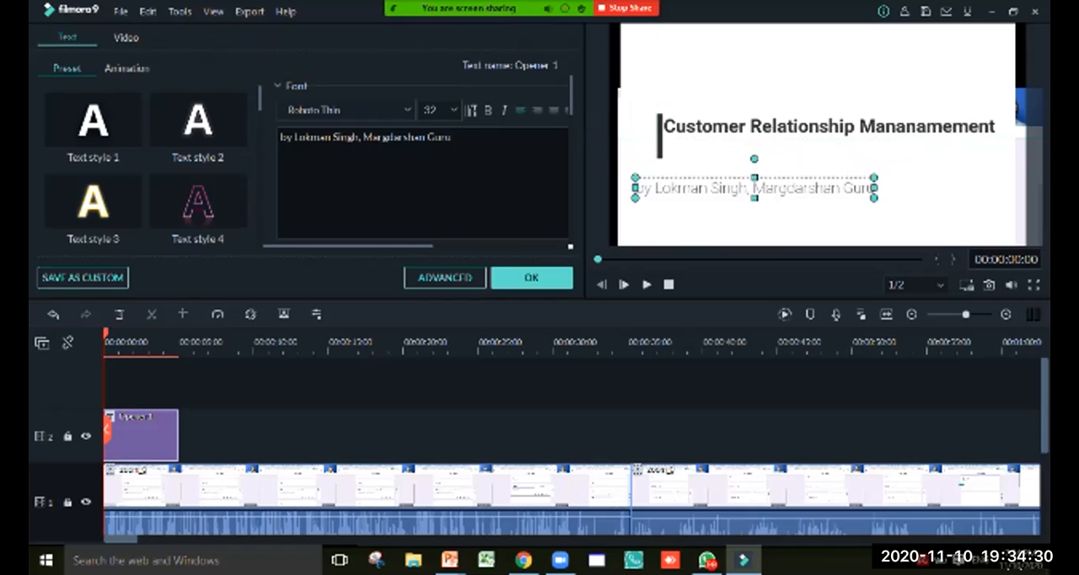
key(ctrl+z)
click(756, 187)
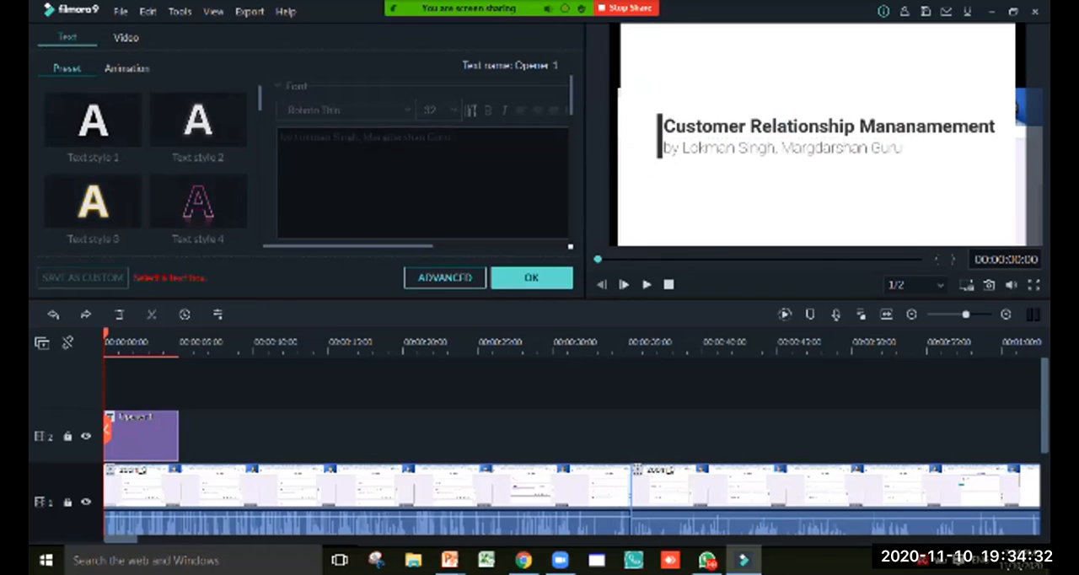
click(756, 187)
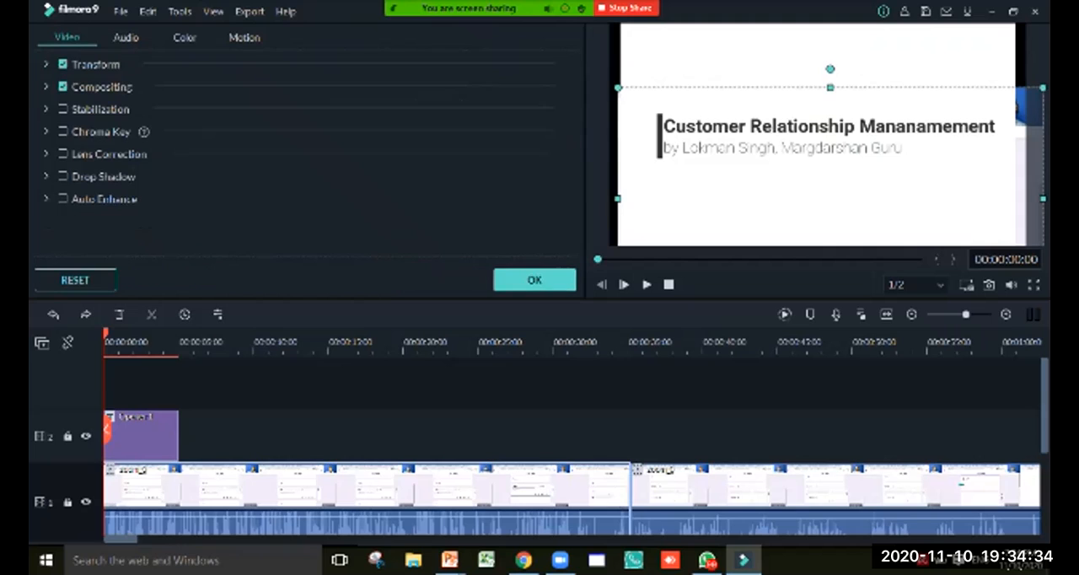
drag(775, 206, 750, 133)
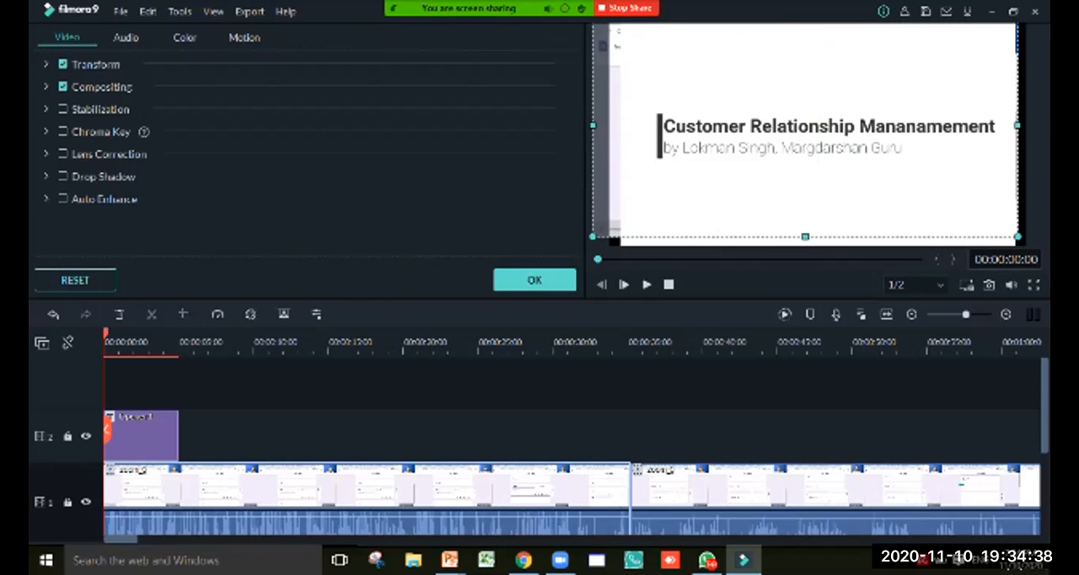
key(ctrl+z)
key(ctrl+z)
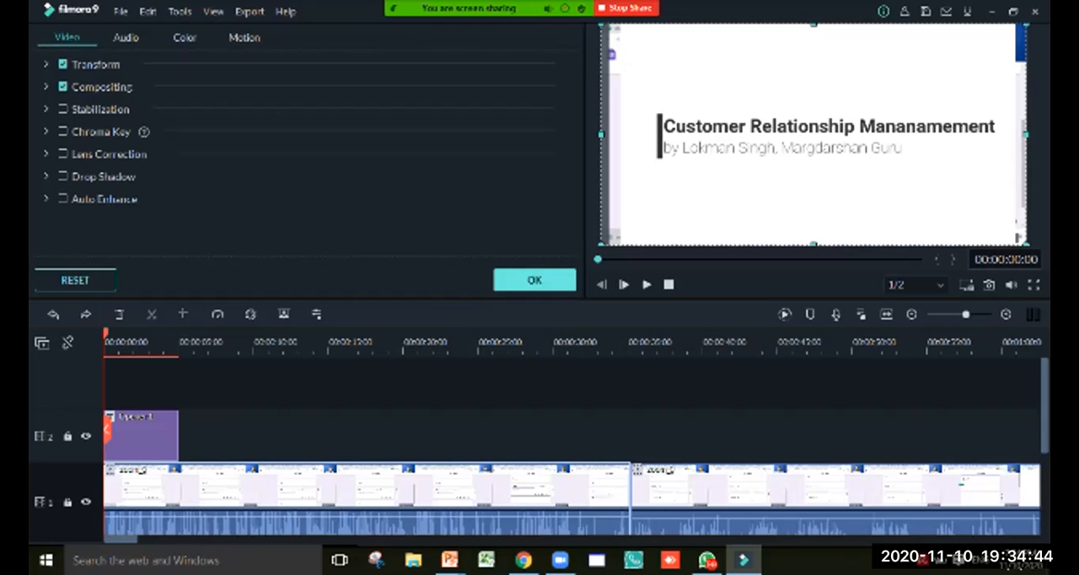
Play back the opener over the video clip and return the playhead to about 2 seconds
key(space)
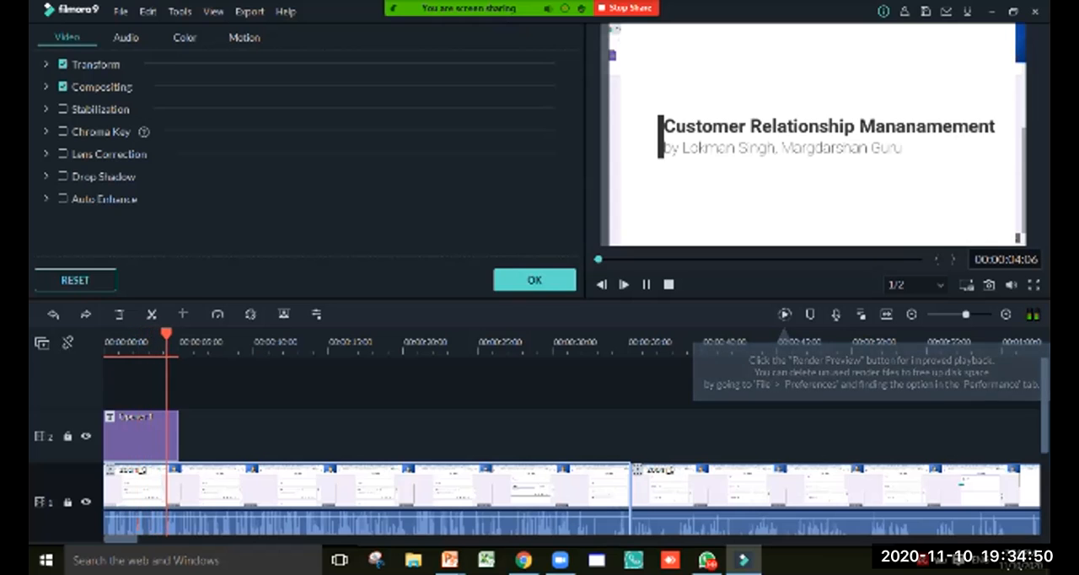
key(space)
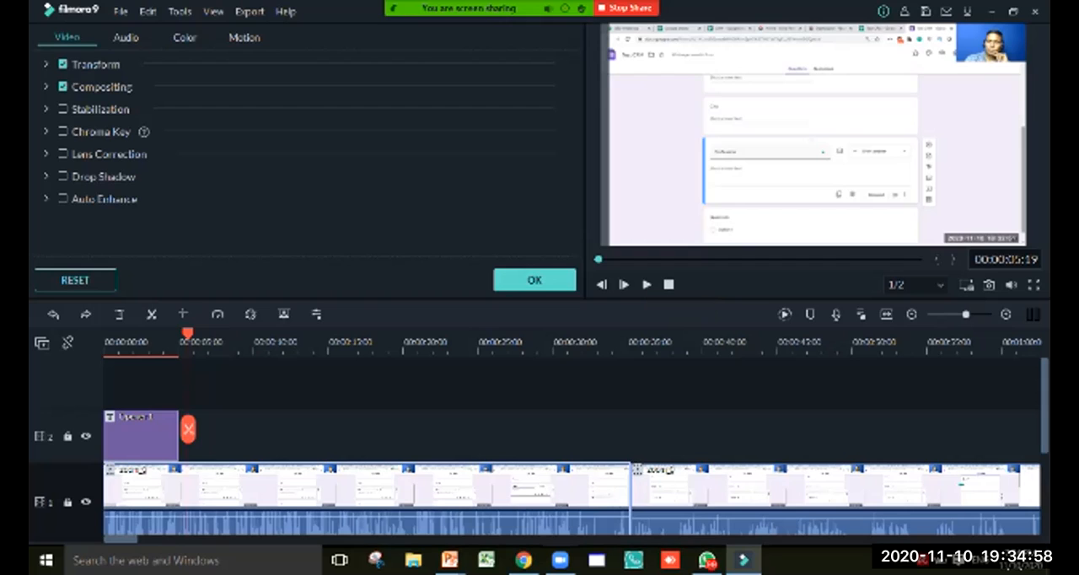
drag(187, 430, 134, 430)
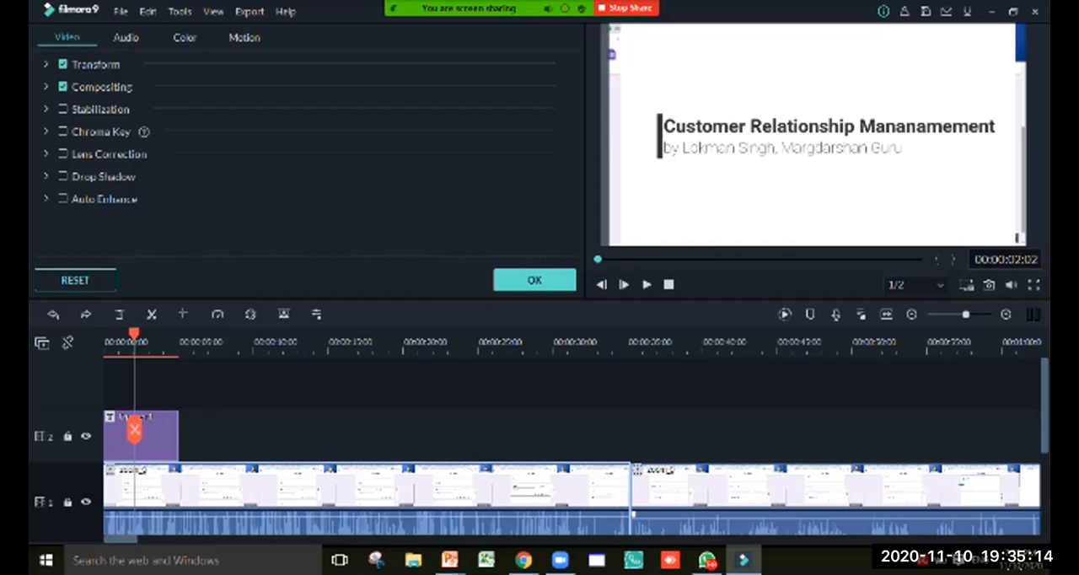
Delete the second video clip and move the remaining clip so it starts where the opener ends, at about 5 seconds
key(Delete)
drag(366, 493, 443, 493)
click(141, 498)
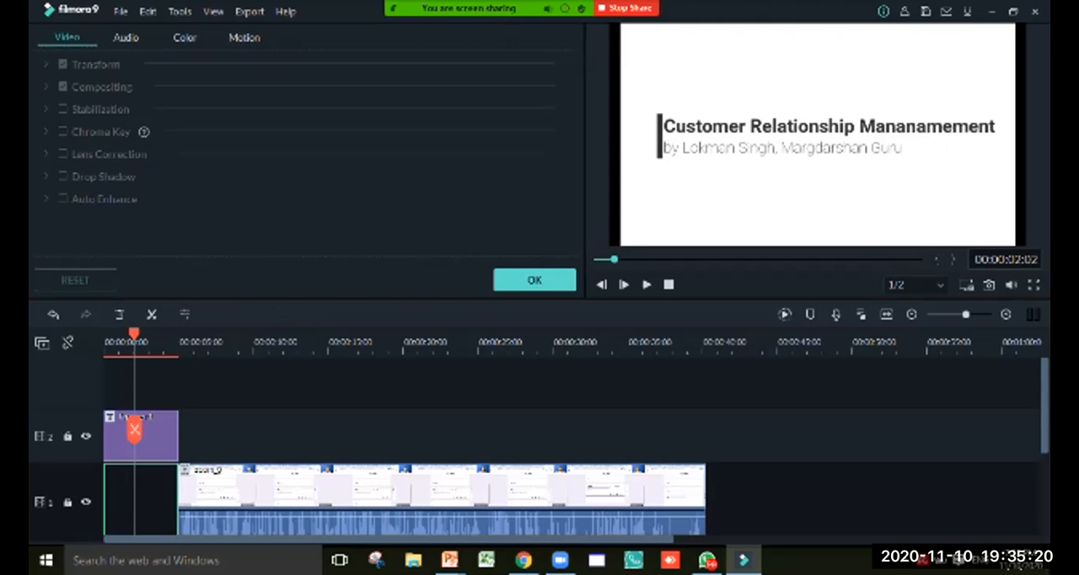
Play the timeline from the start to check the transition from the opener into the moved clip
drag(134, 335, 104, 334)
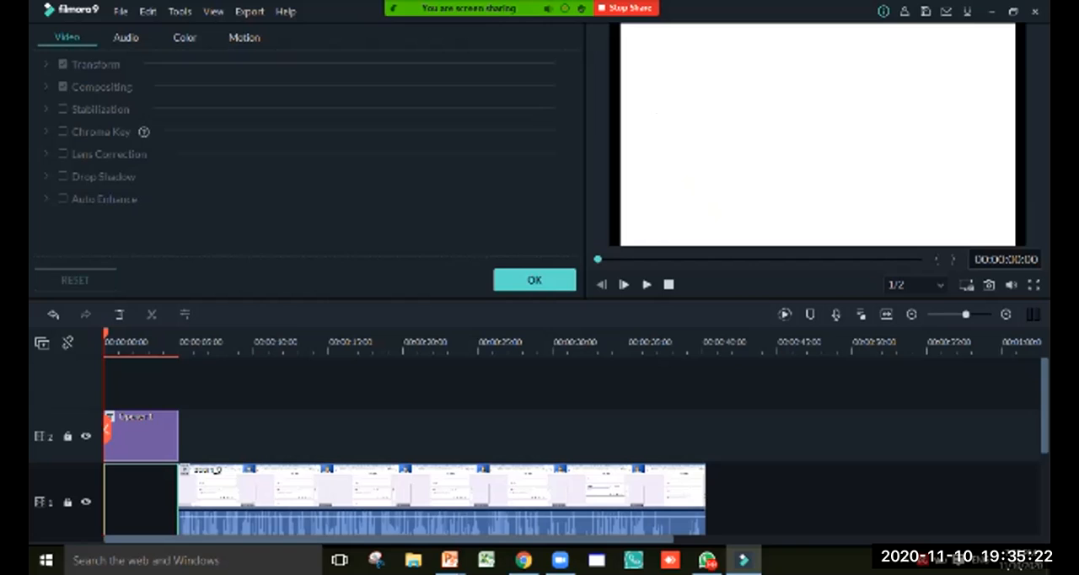
click(646, 284)
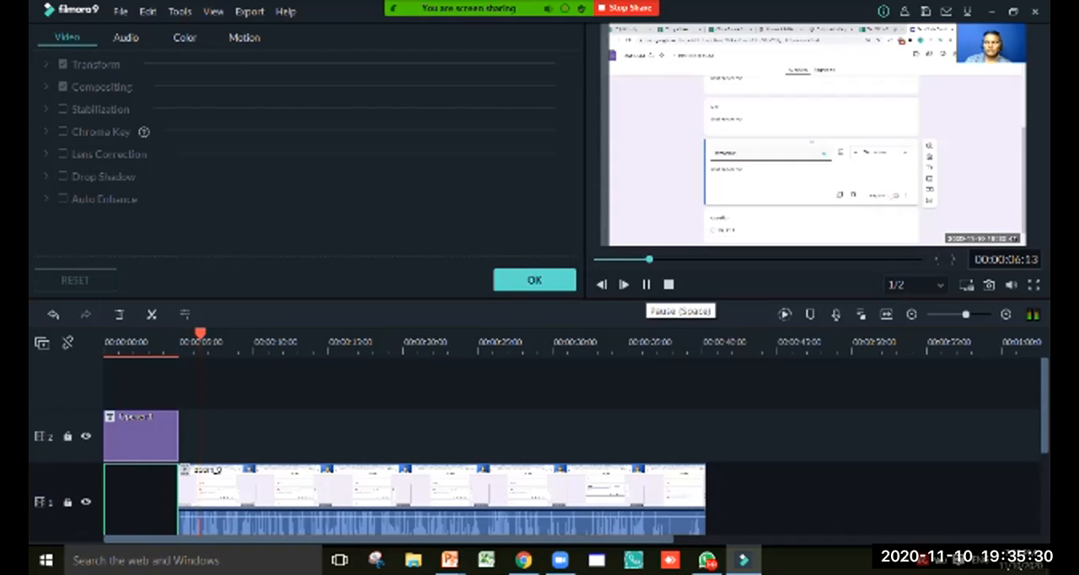
click(647, 284)
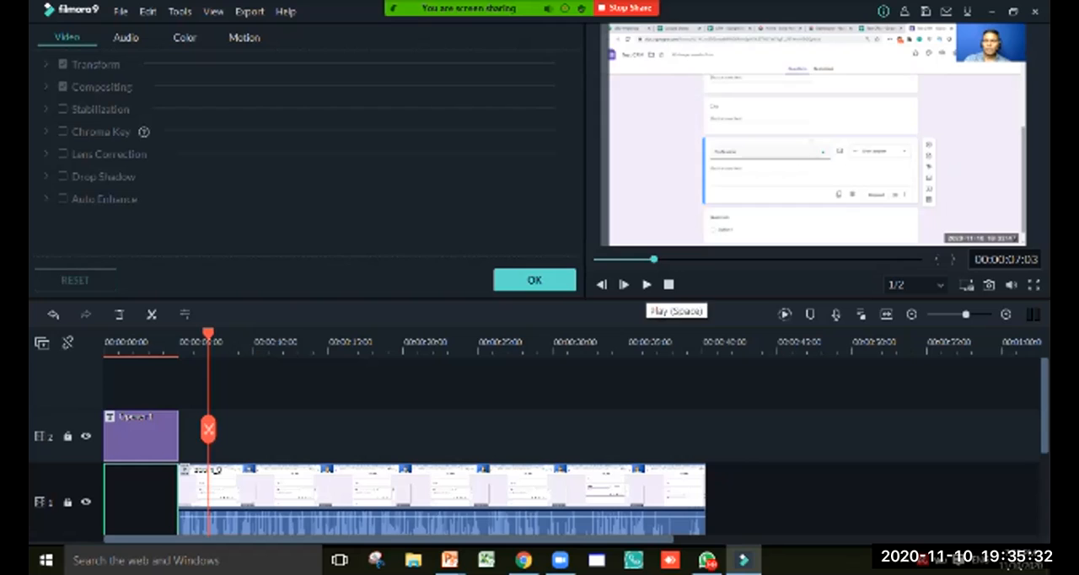
Shorten the opener to about 4 seconds and move the video clip back so it starts at the opener's new end
click(141, 435)
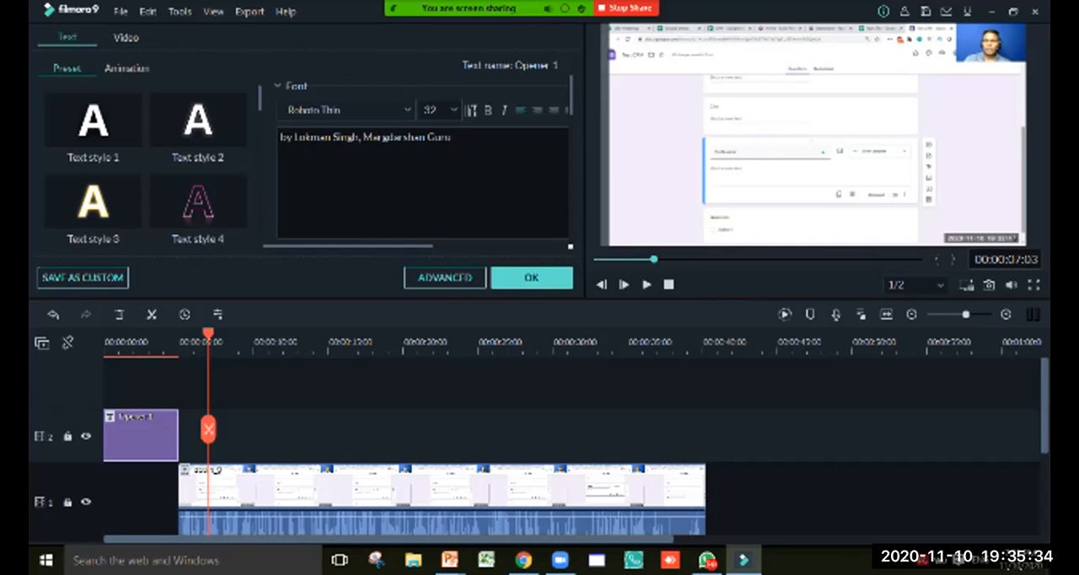
mouse_move(178, 435)
mouse_down()
mouse_move(150, 435)
mouse_move(162, 435)
mouse_up()
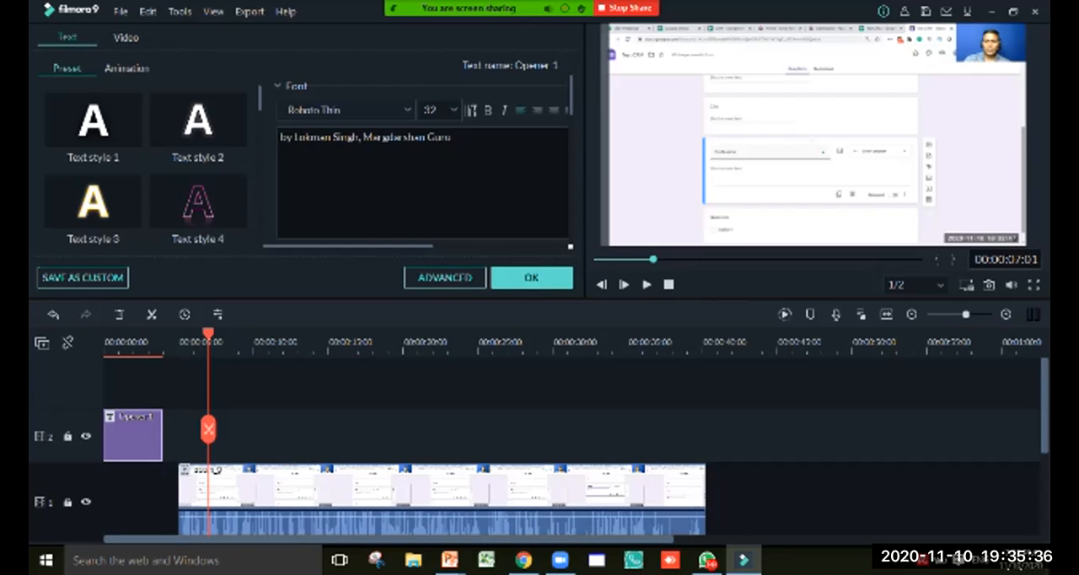
drag(220, 490, 204, 490)
Play the timeline from the start to check the shortened opener followed by the video clip
drag(208, 335, 104, 334)
key(space)
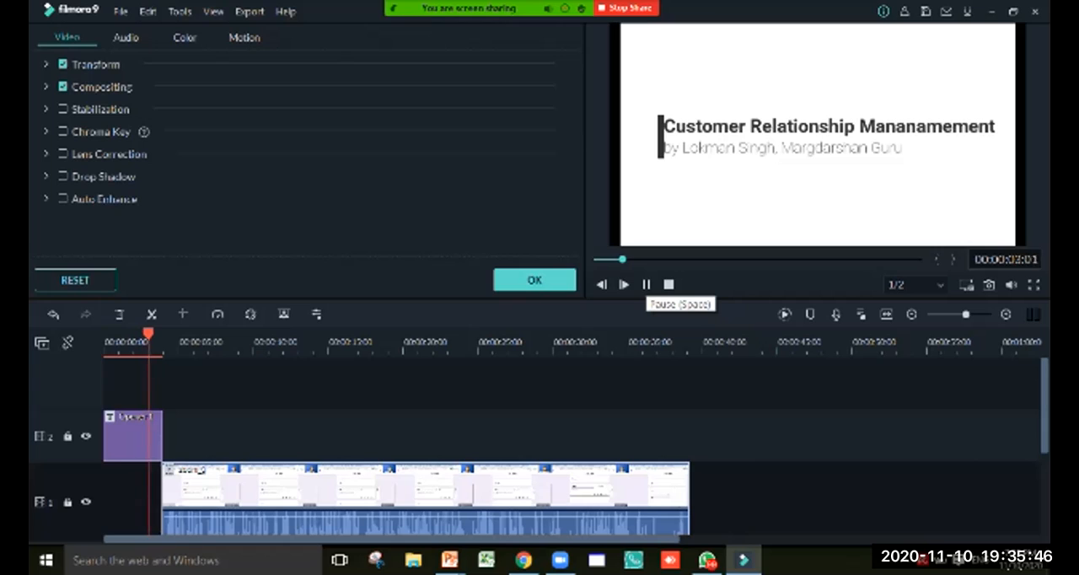
key(space)
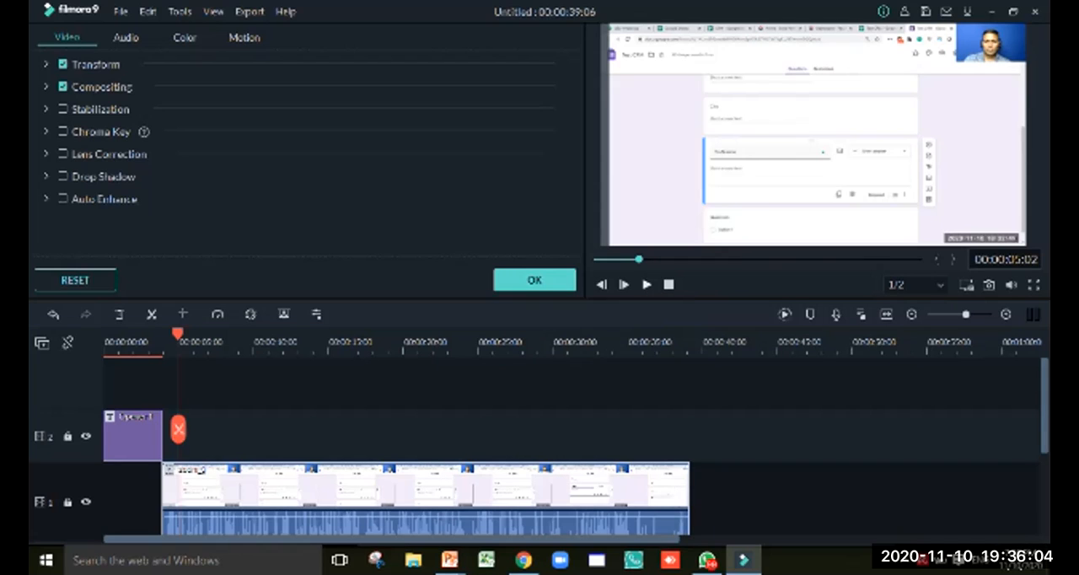
Examine the video clip's audio and video settings and close them
click(125, 38)
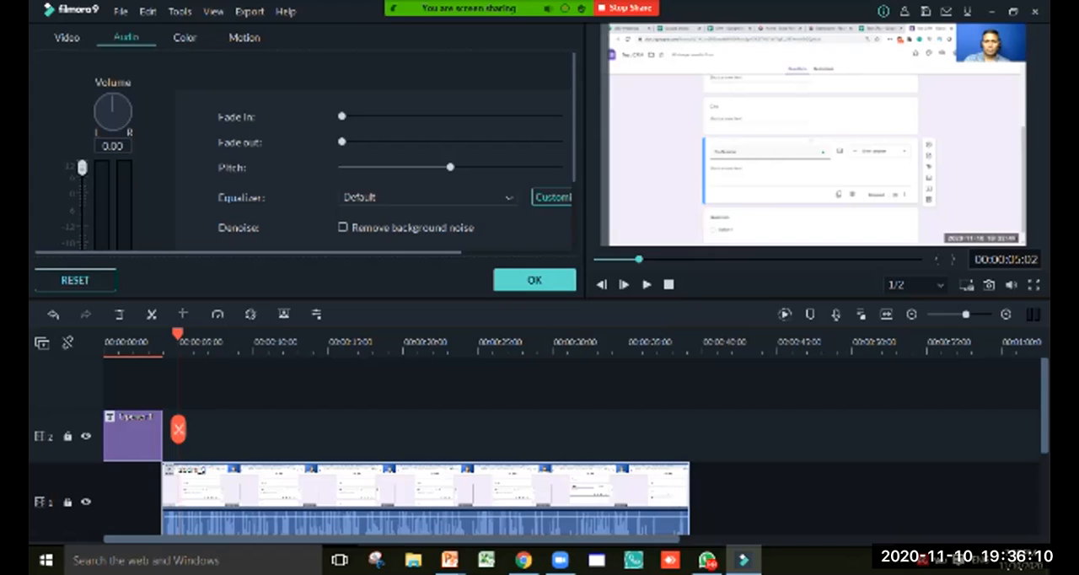
click(66, 37)
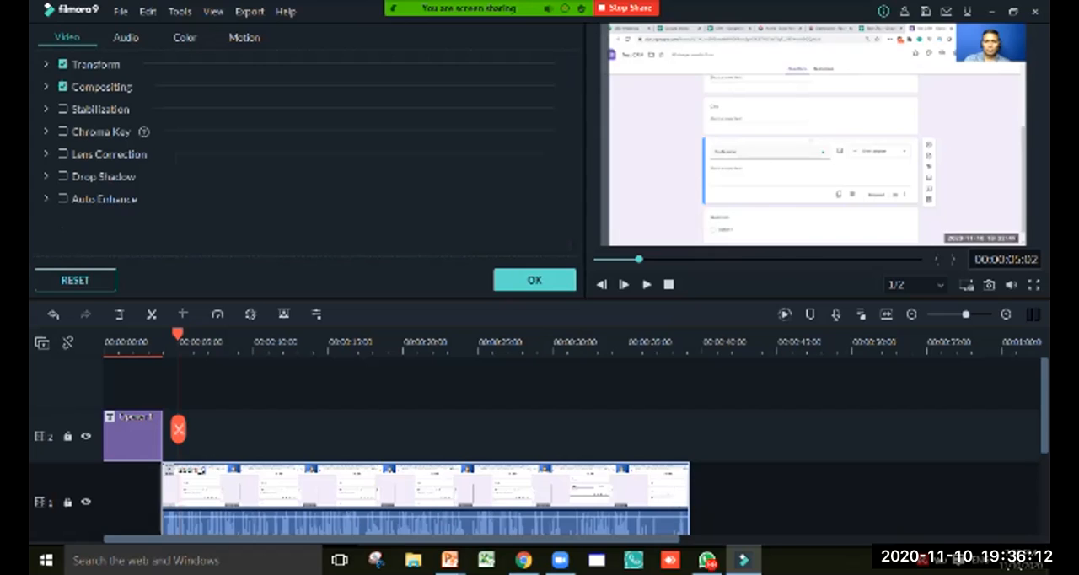
click(125, 37)
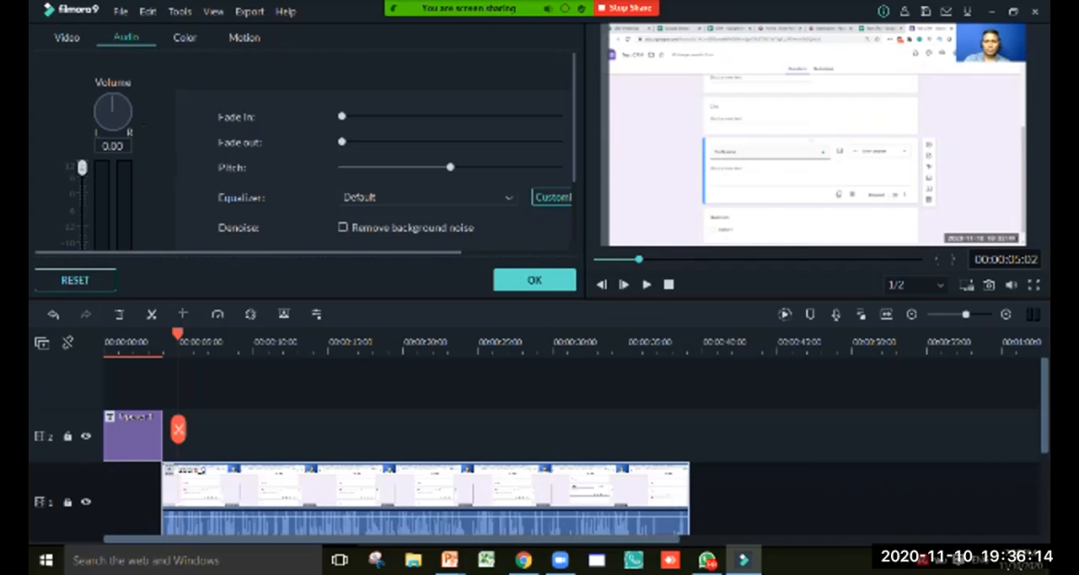
click(534, 280)
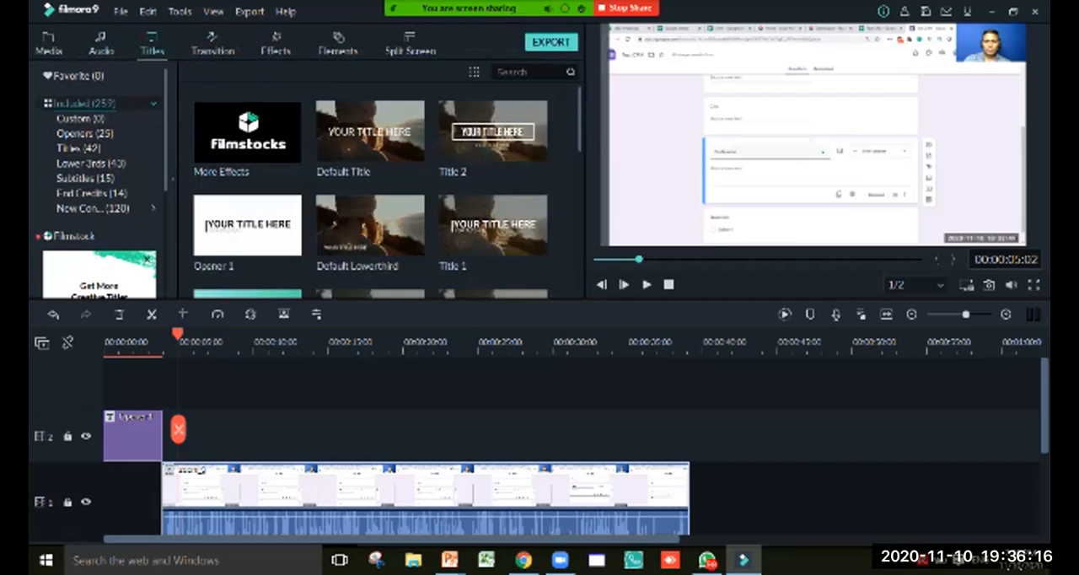
Add the Drift - Drift music at the 5-second playhead position and undo the addition
click(101, 43)
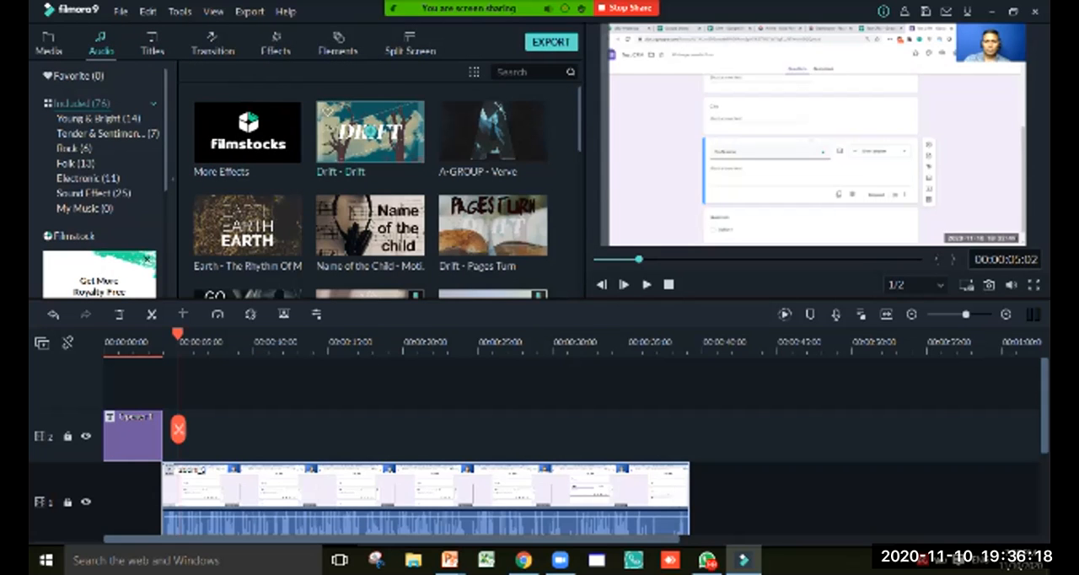
right_click(365, 124)
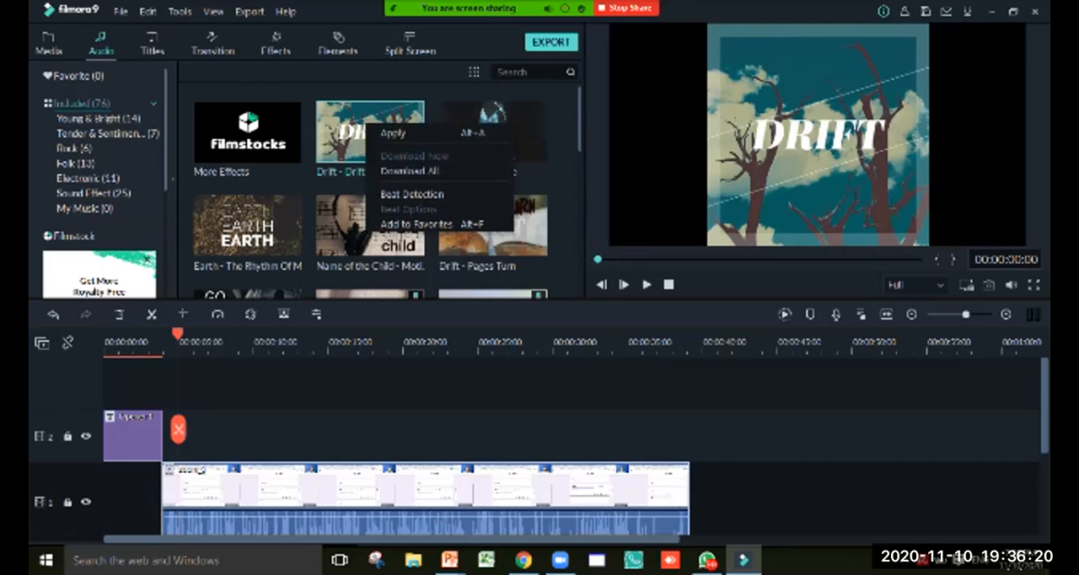
click(394, 133)
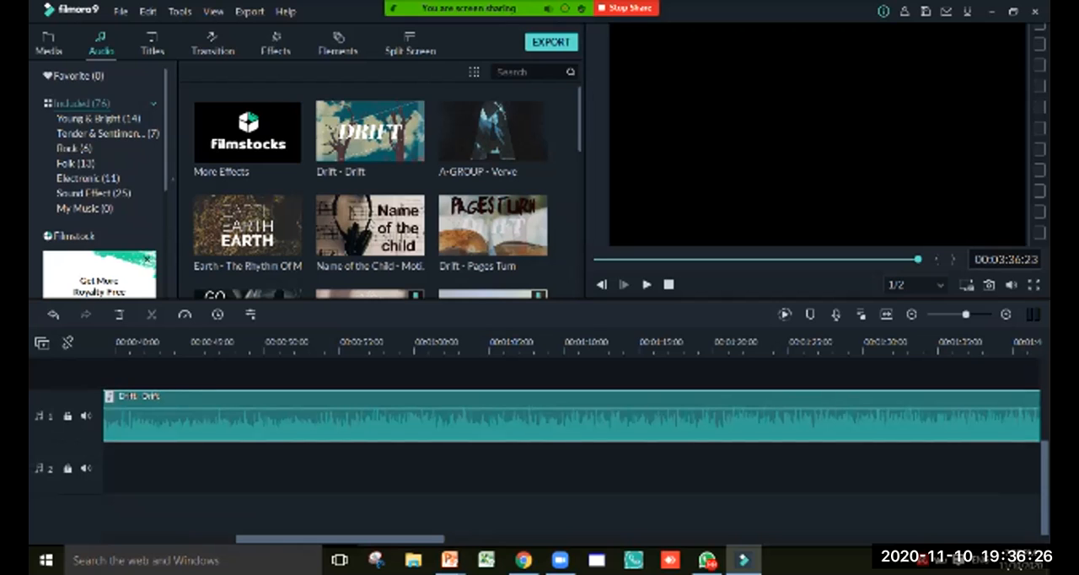
scroll(572, 449, up, 3)
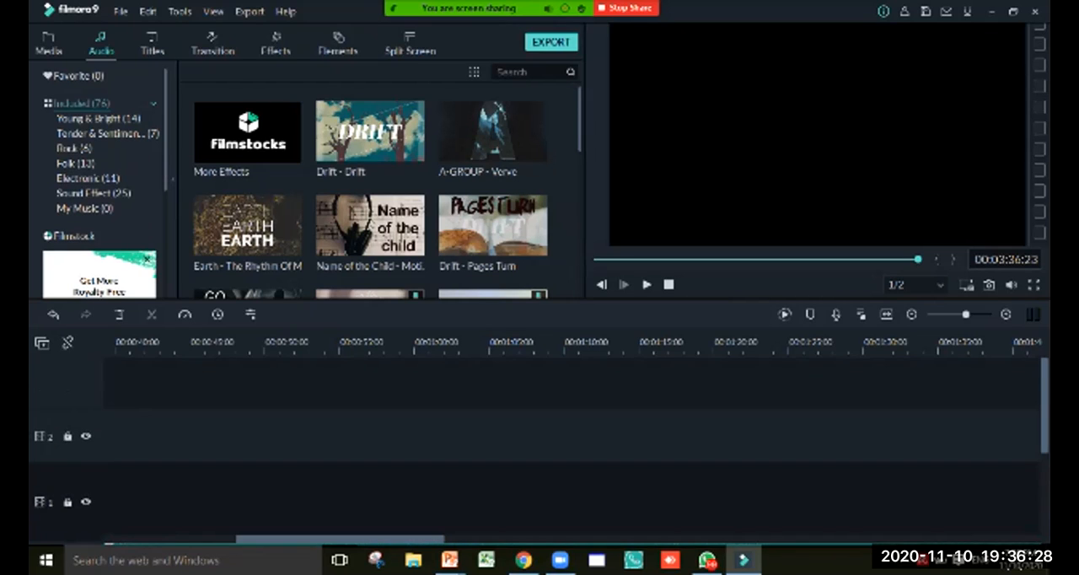
key(ctrl+z)
drag(590, 540, 229, 540)
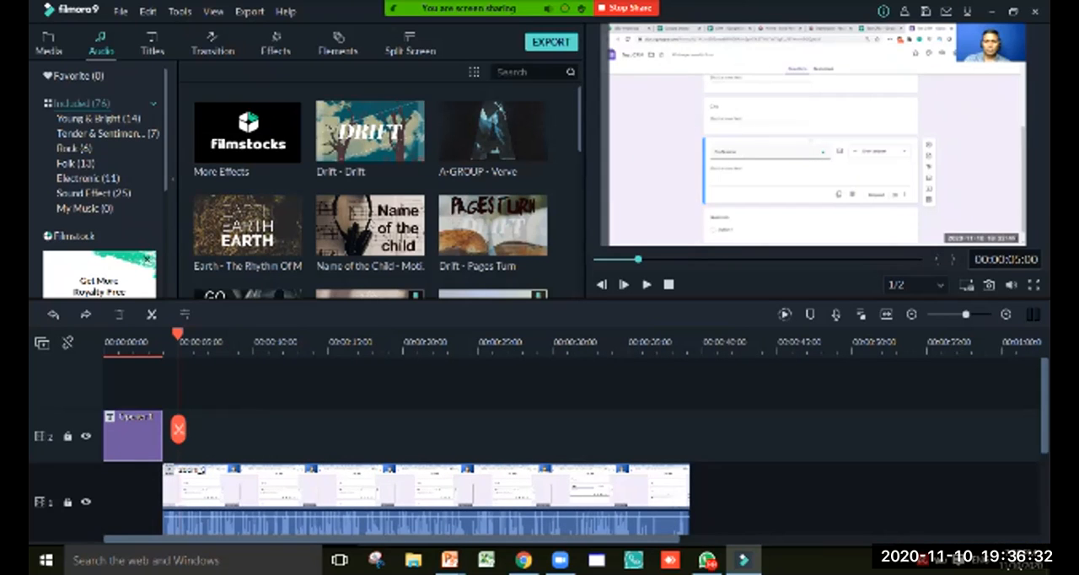
Add the Drift - Drift music to the audio track from the very start of the timeline
drag(177, 335, 104, 335)
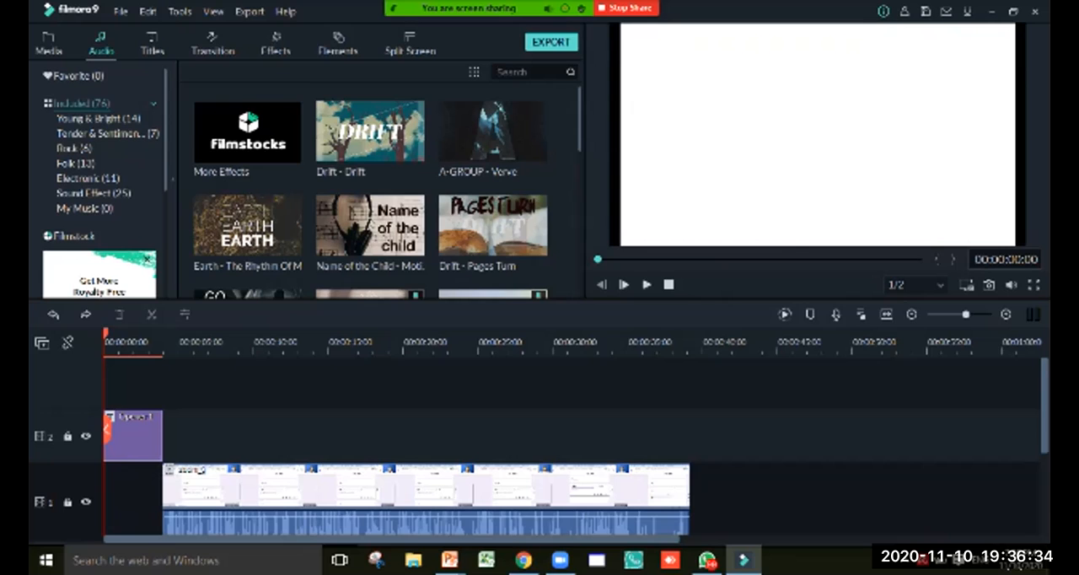
right_click(383, 129)
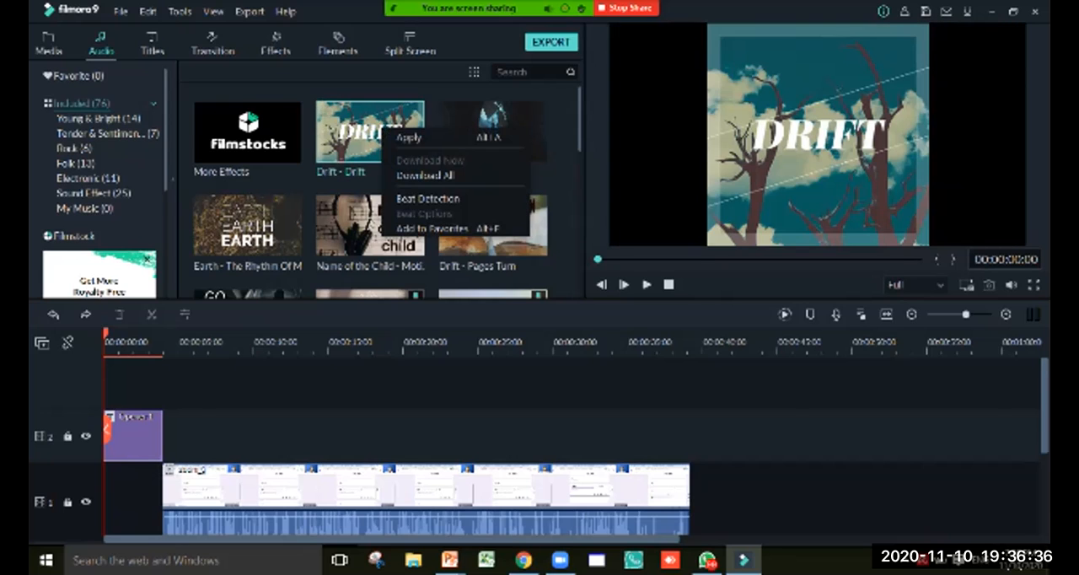
click(409, 138)
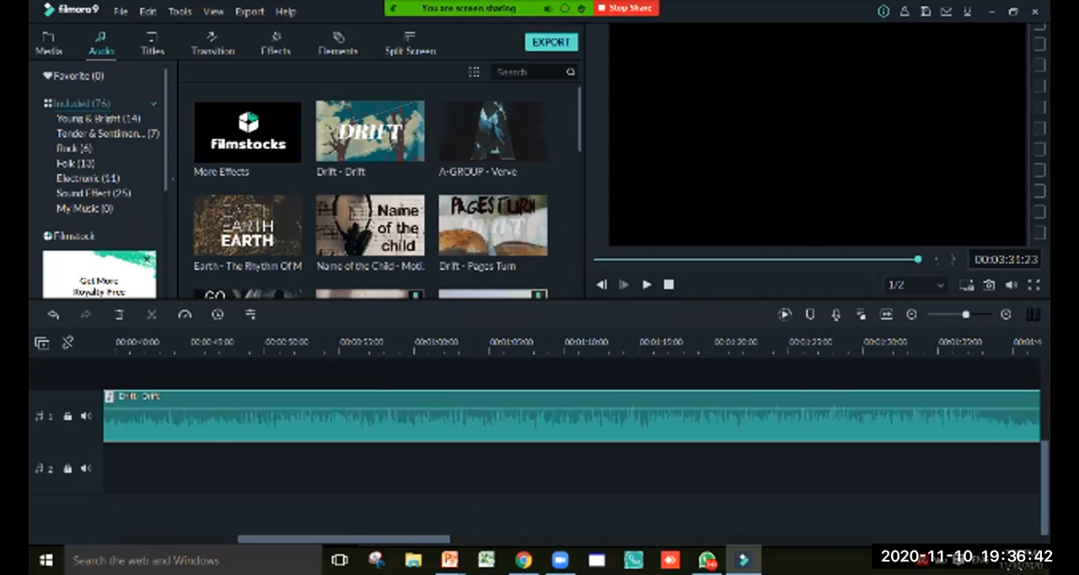
Trim the end of the Drift - Drift music so it finishes where the opener ends and the video clip begins
drag(966, 314, 958, 315)
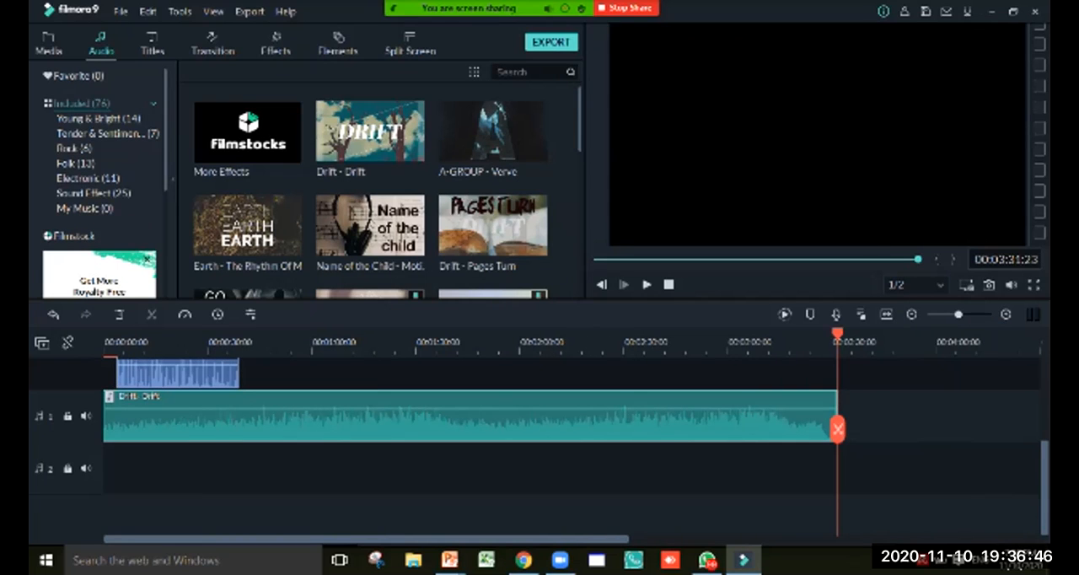
click(857, 342)
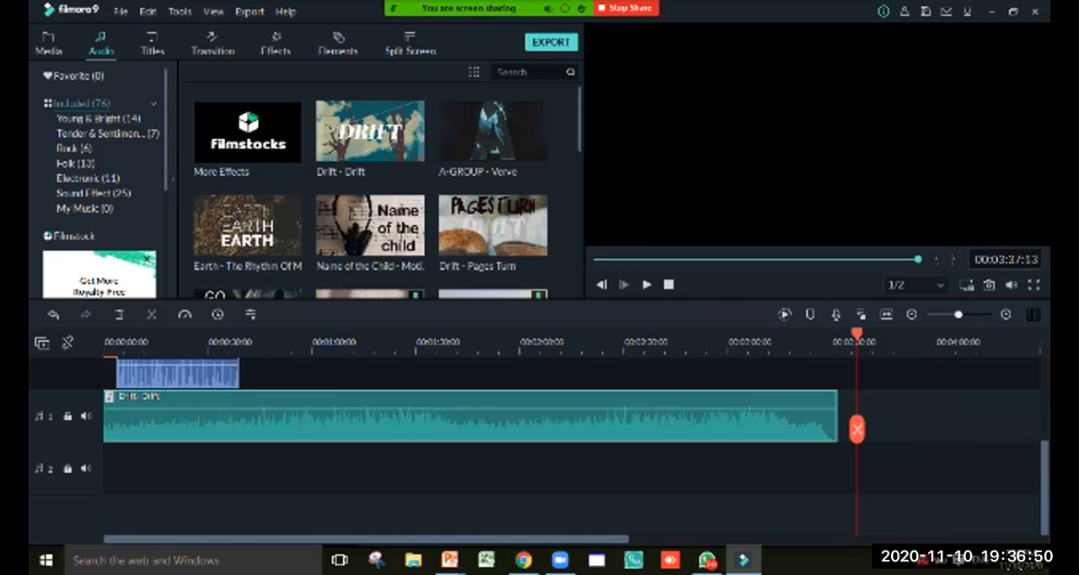
mouse_move(958, 315)
mouse_down()
mouse_move(949, 315)
mouse_move(970, 314)
mouse_move(957, 314)
mouse_up()
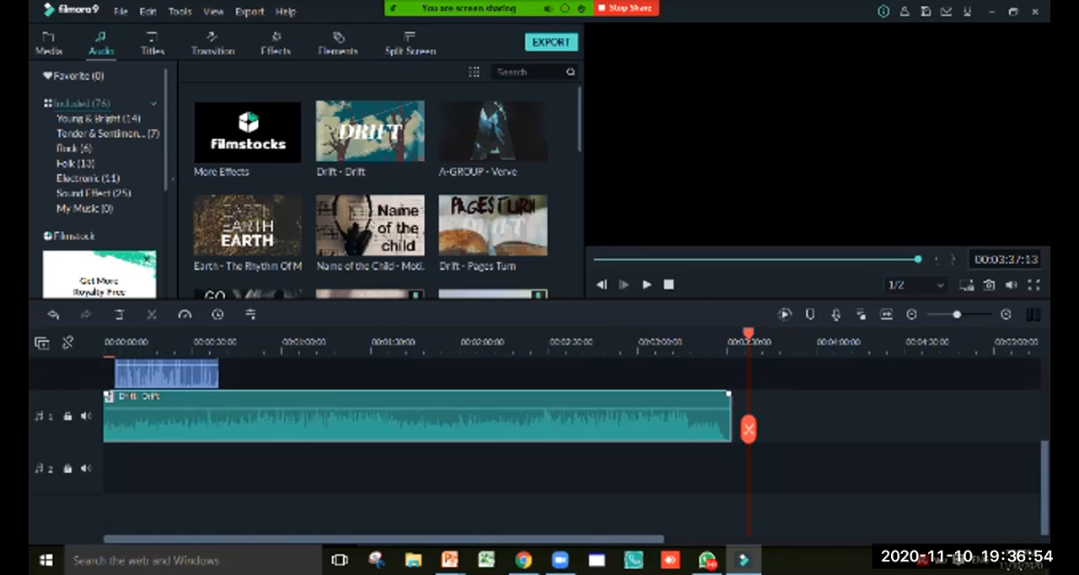
drag(730, 418, 115, 417)
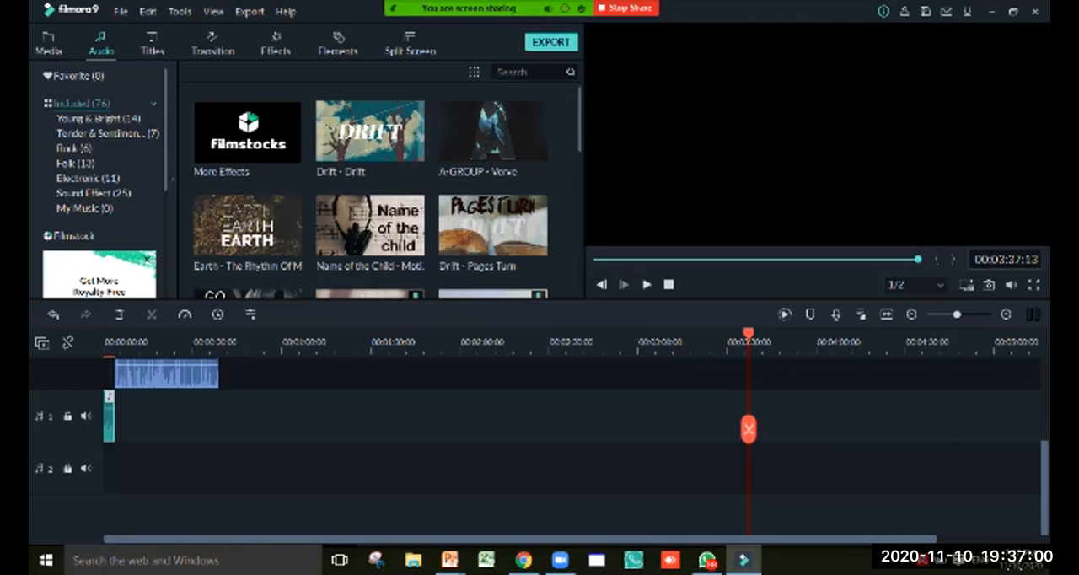
Play the timeline from the start to check the opener with its trimmed music and the transition into the video clip
drag(748, 334, 104, 335)
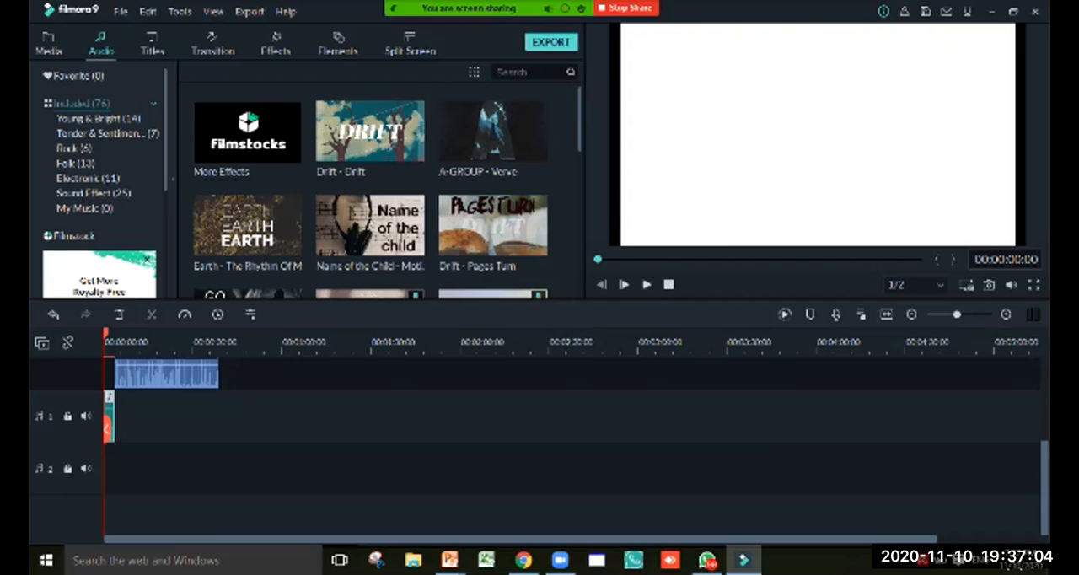
drag(957, 315, 968, 314)
drag(784, 539, 376, 539)
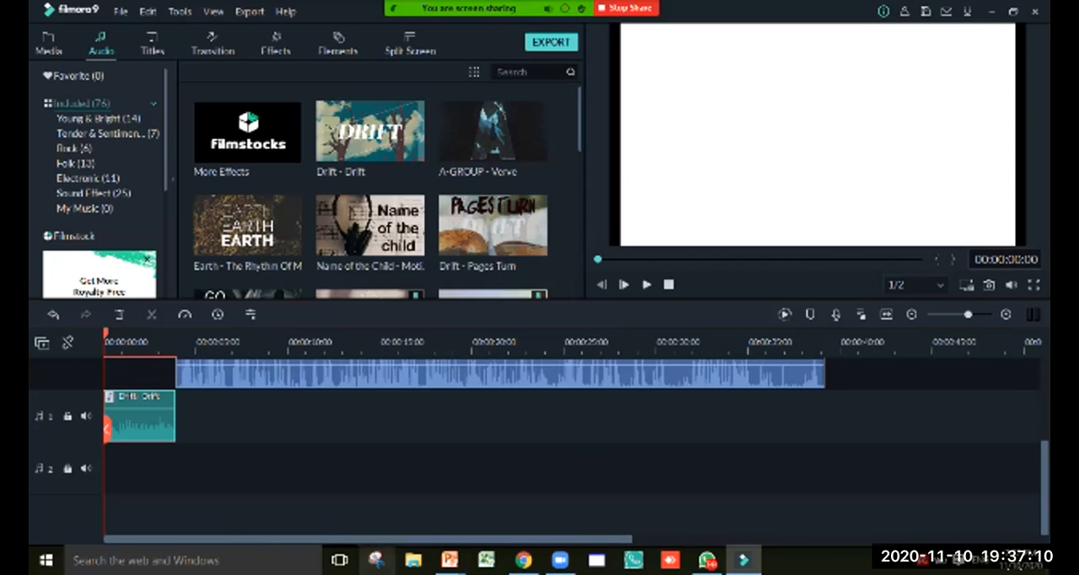
drag(1045, 489, 1045, 436)
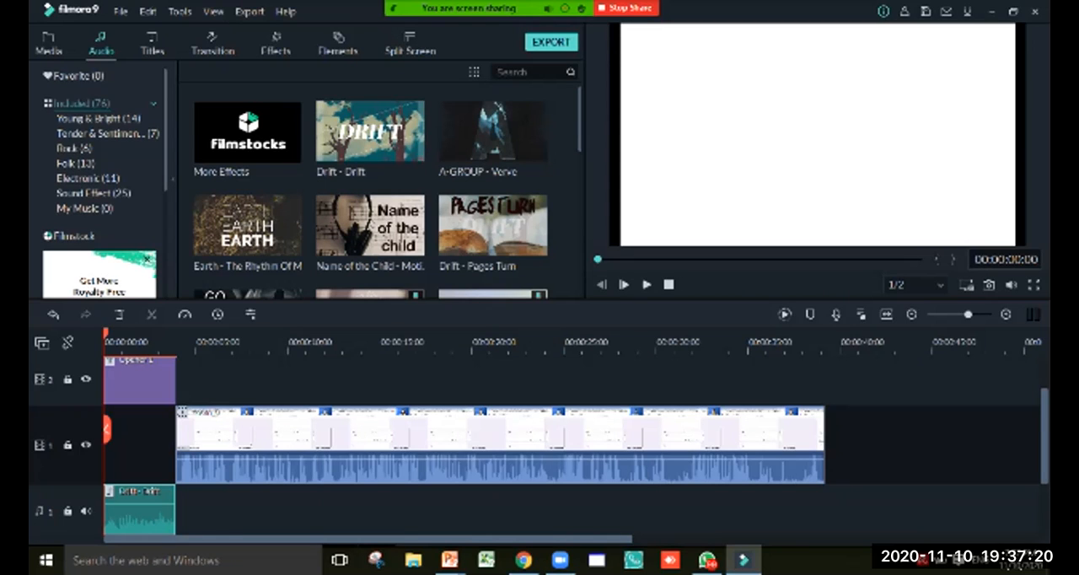
click(647, 284)
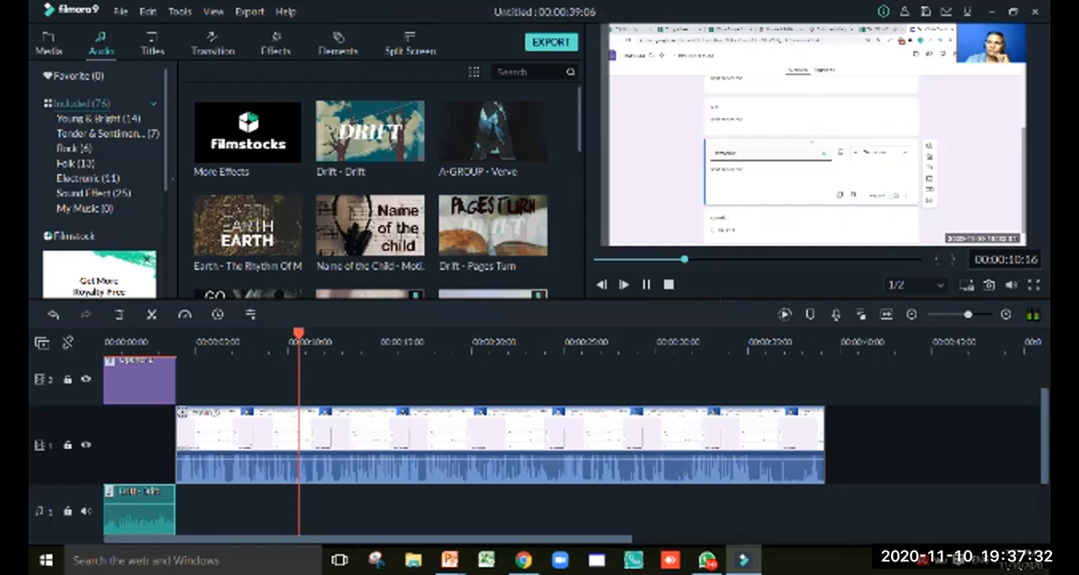
key(space)
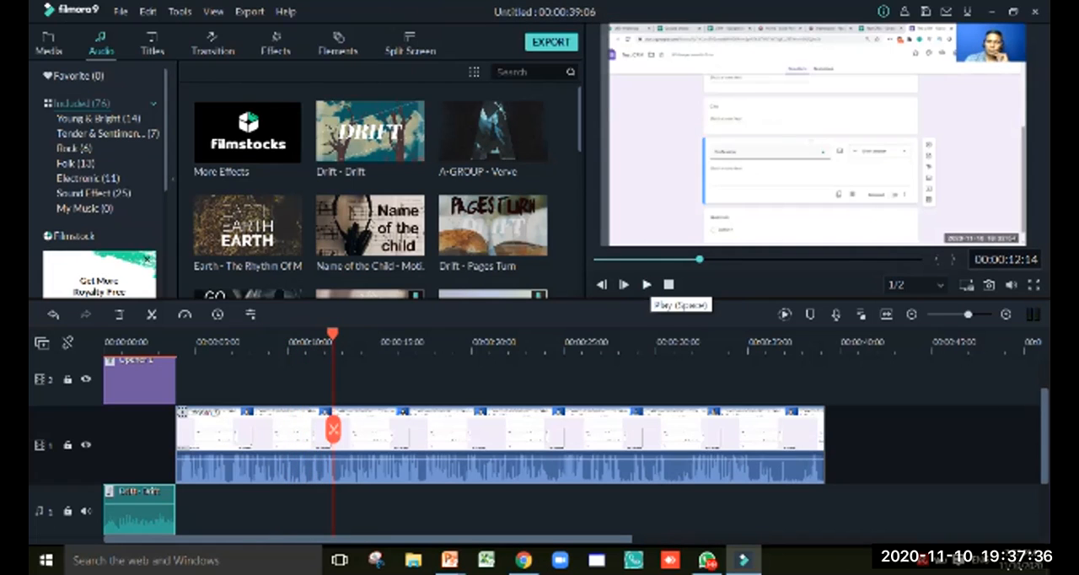
Shorten the opener and the Drift - Drift music to about 3 seconds each and close the gap before the video clip
click(169, 382)
drag(175, 382, 154, 382)
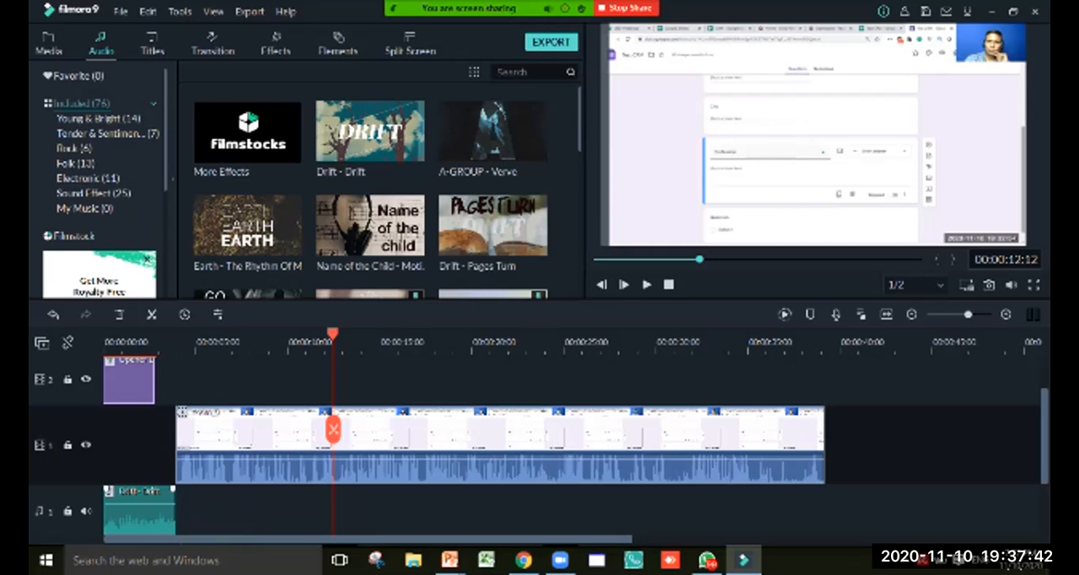
click(169, 506)
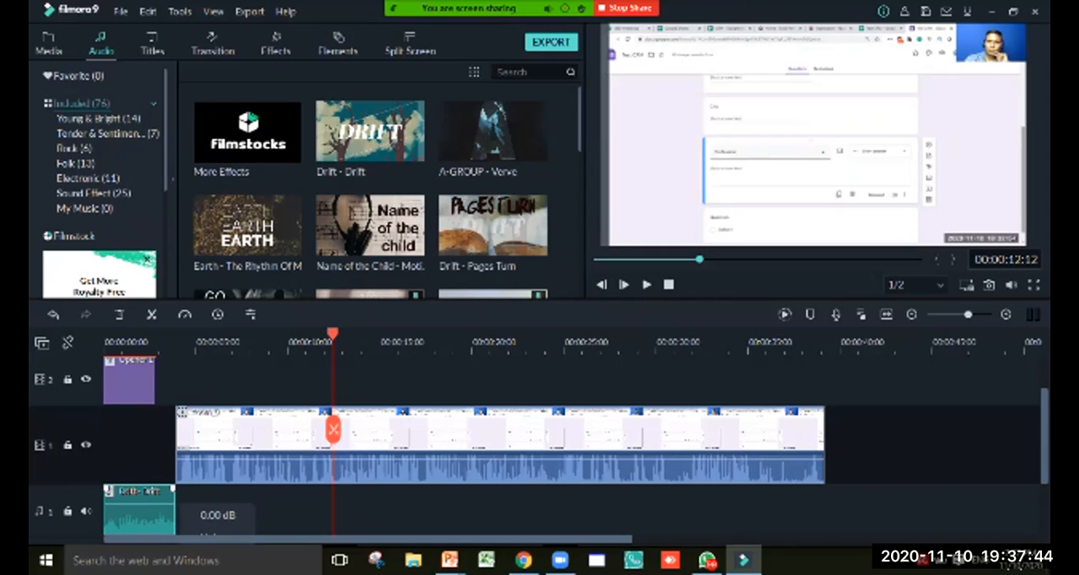
drag(173, 504, 154, 504)
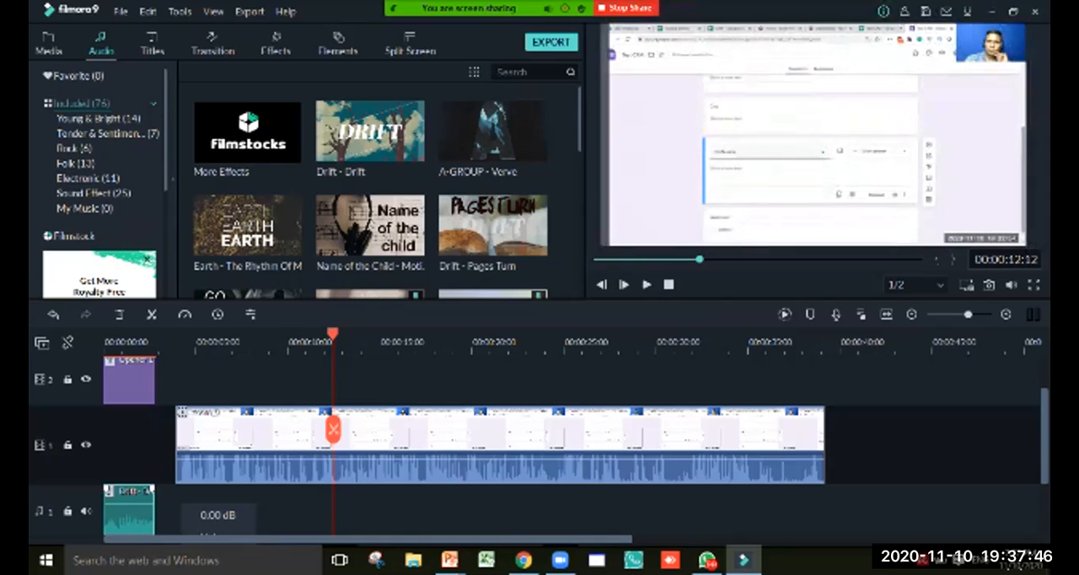
drag(221, 442, 200, 443)
Play the timeline from the start to check the 3-second opener and music leading into the video clip
drag(333, 335, 104, 335)
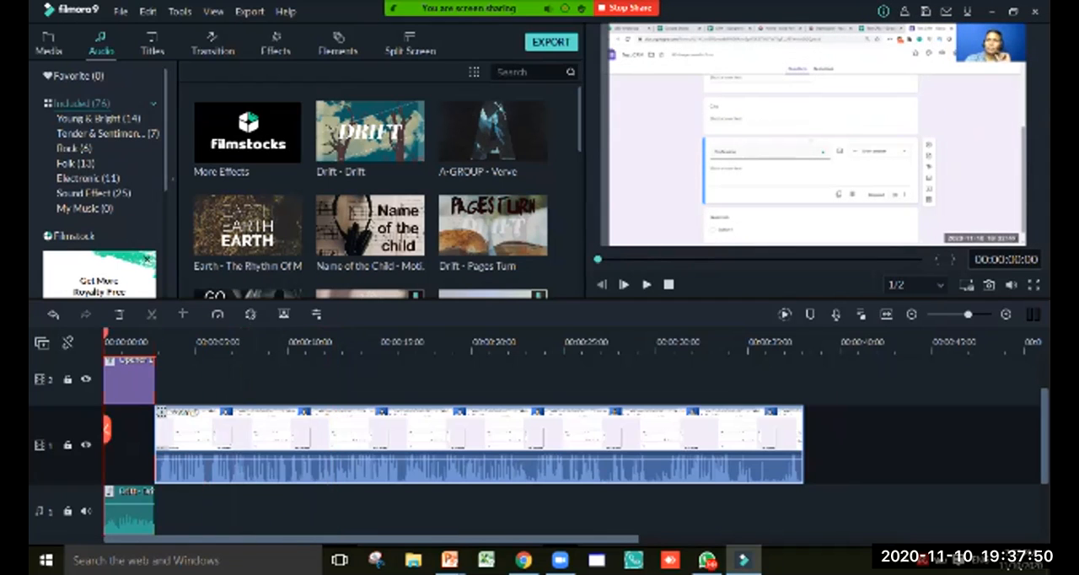
click(646, 284)
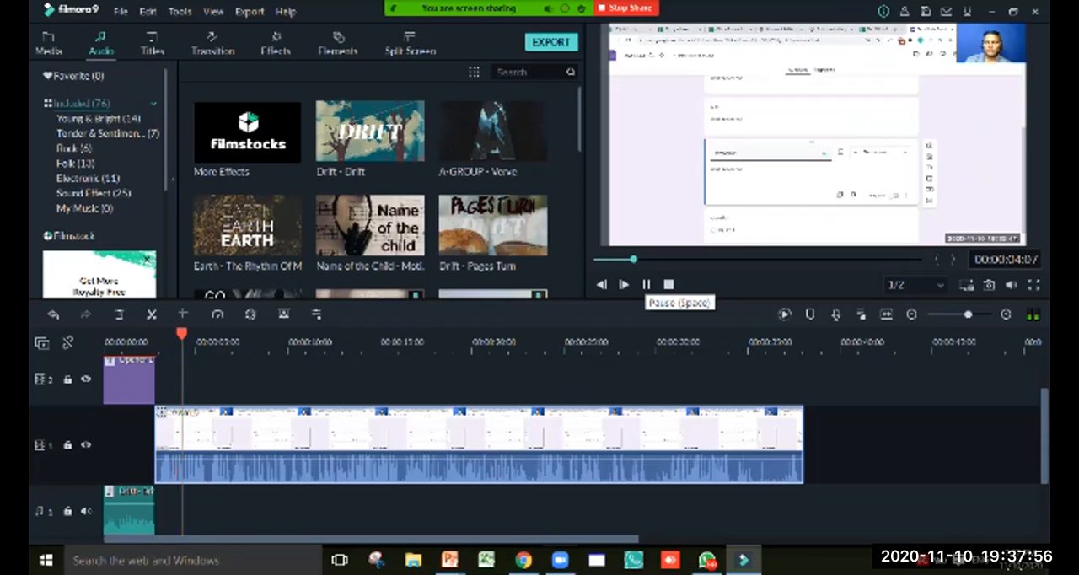
click(647, 284)
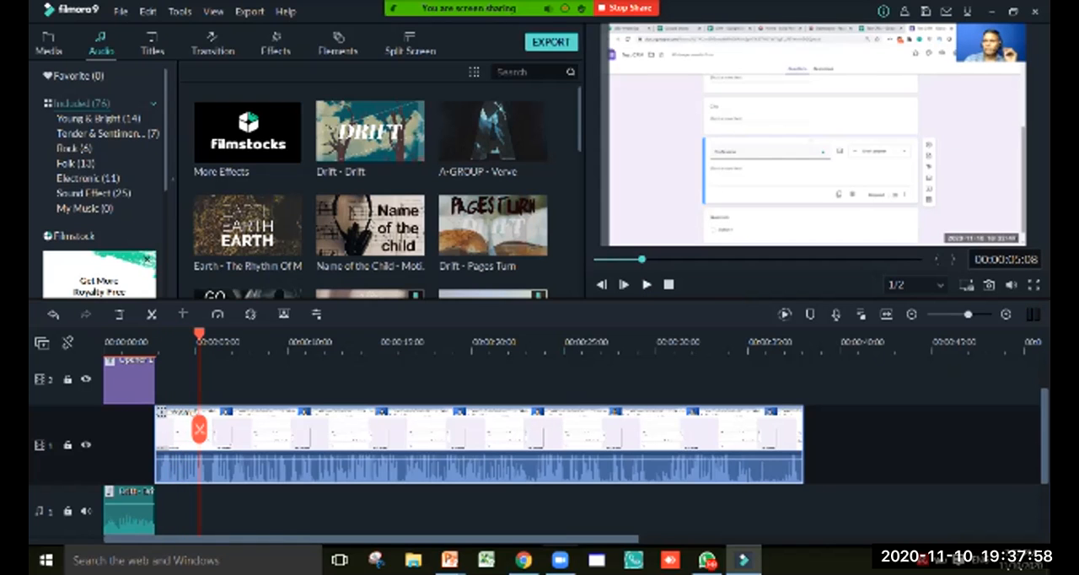
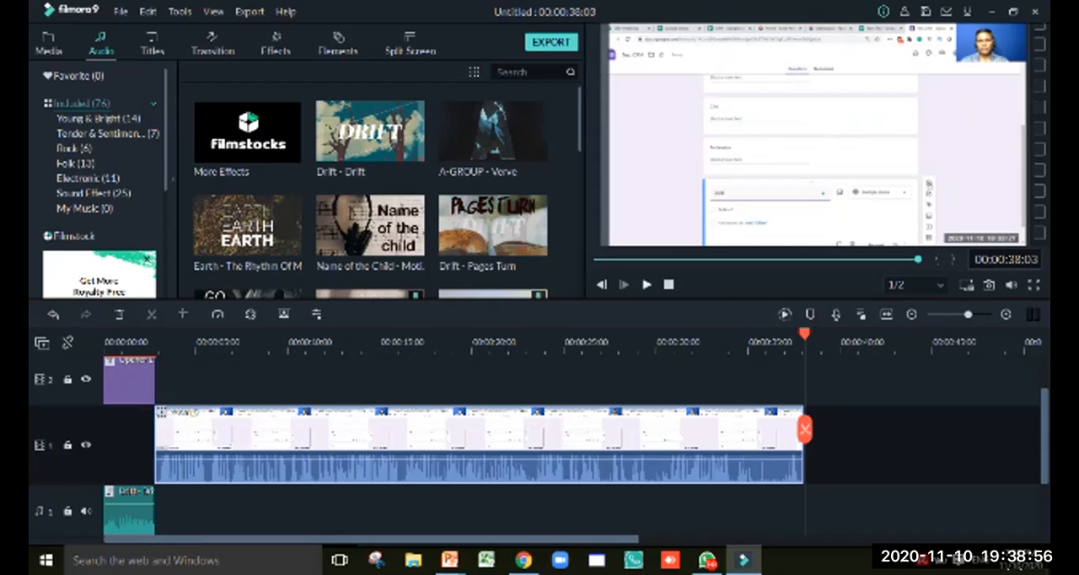
Paste a copy of the opener title directly after the video clip and change its heading to "Thankyou"
click(129, 382)
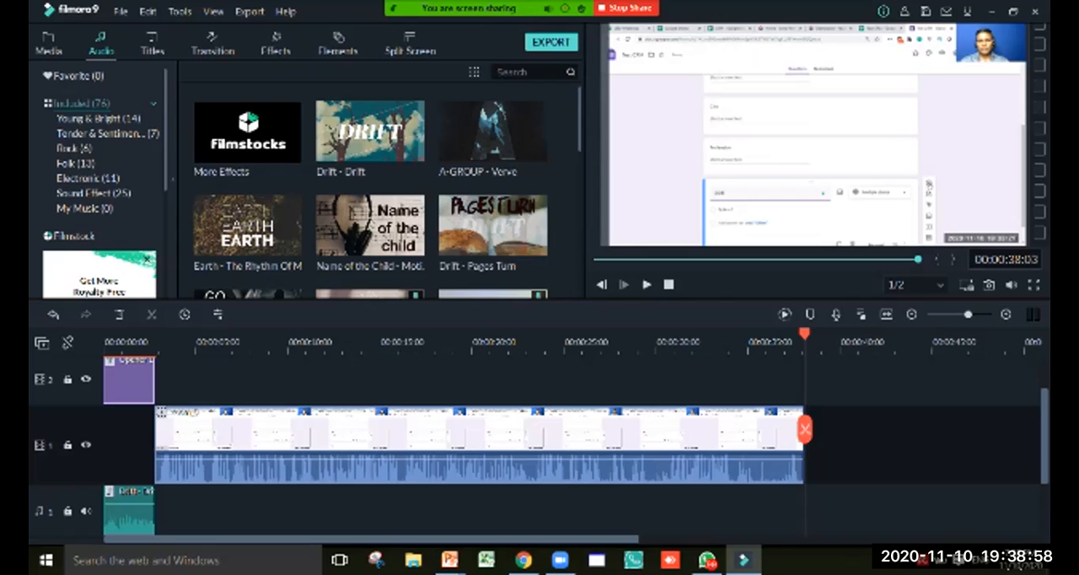
key(ctrl+v)
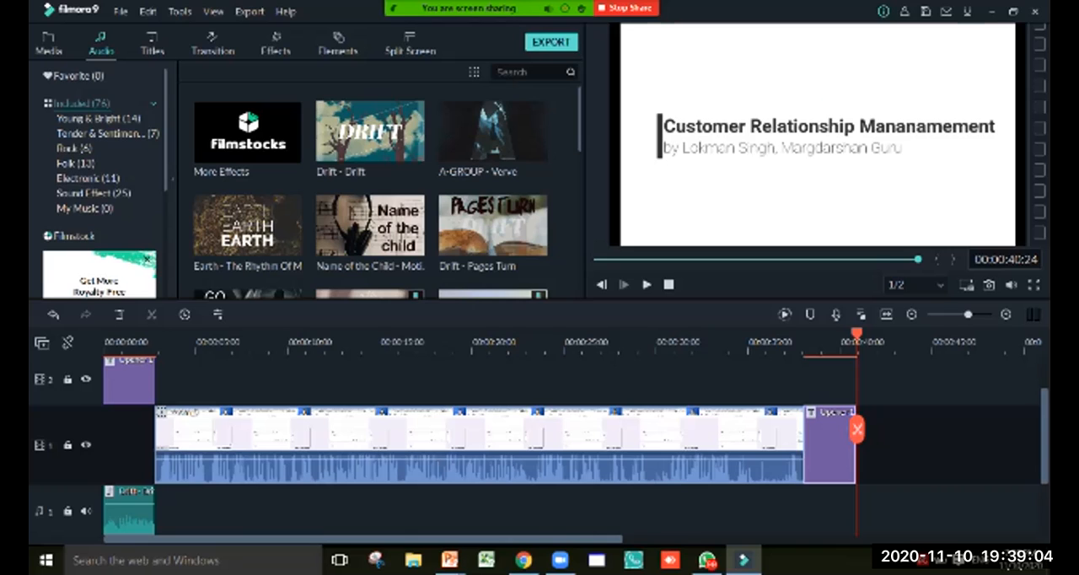
double_click(829, 447)
click(694, 126)
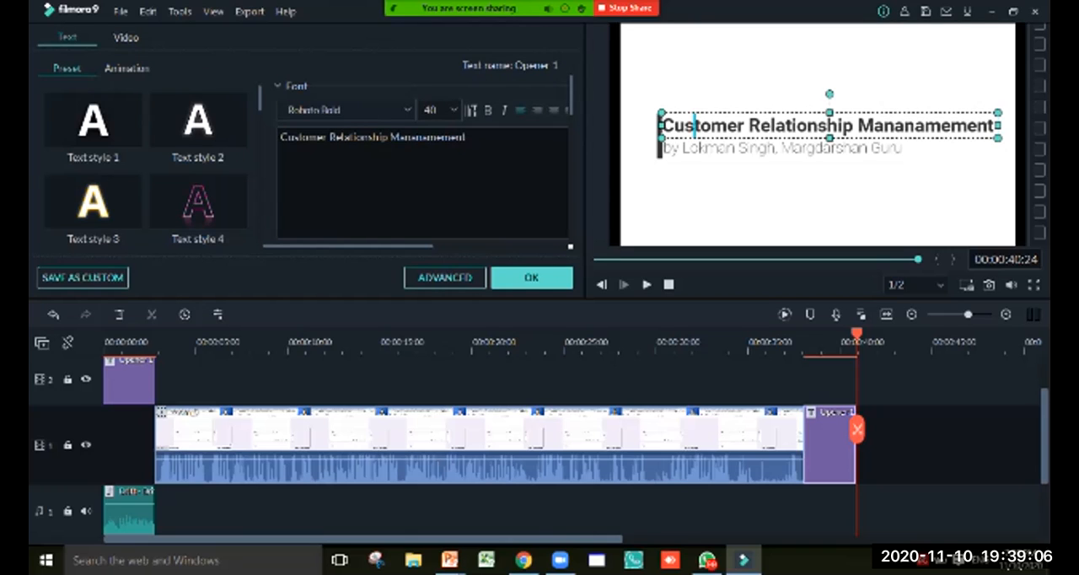
key(ctrl+a)
text(Thankyou)
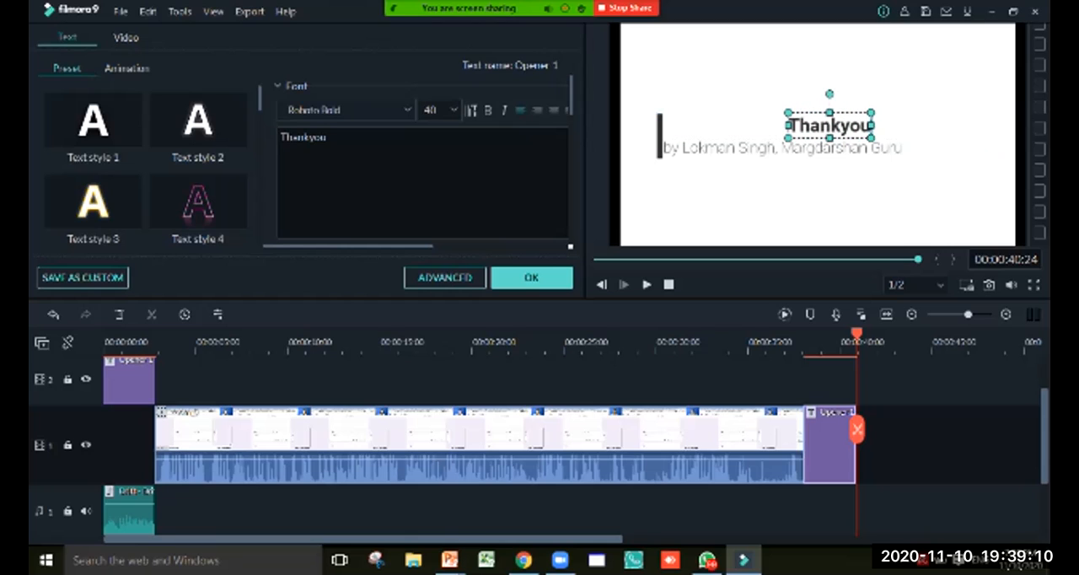
Replace the closing title's subtitle with "For next lesson, please subscribe our channel", "or contact Margdarshan Guru" and "@" plus the contact phone number on three lines
click(741, 148)
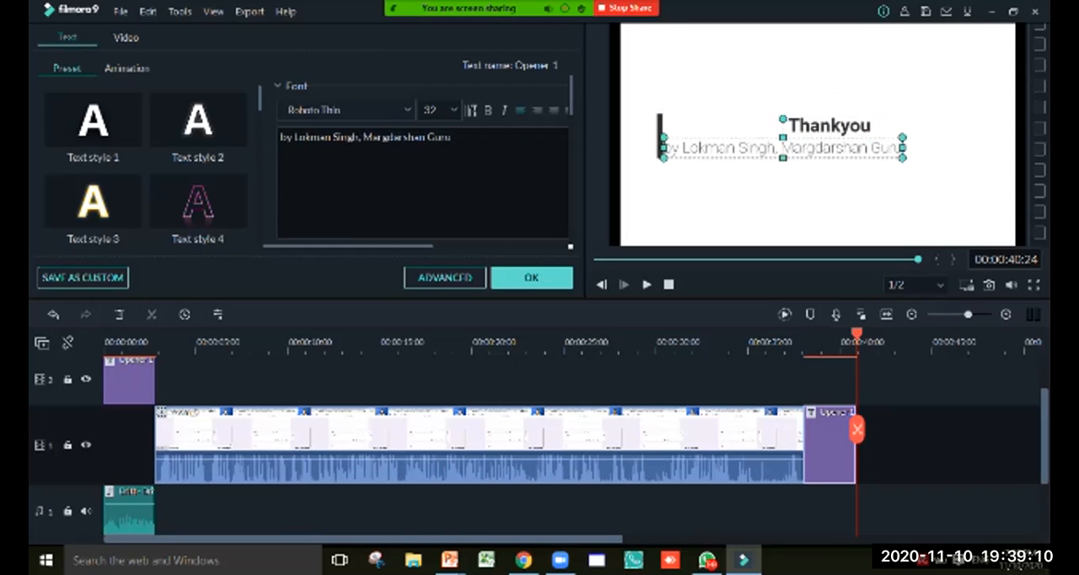
key(ctrl+a)
text(Fo)
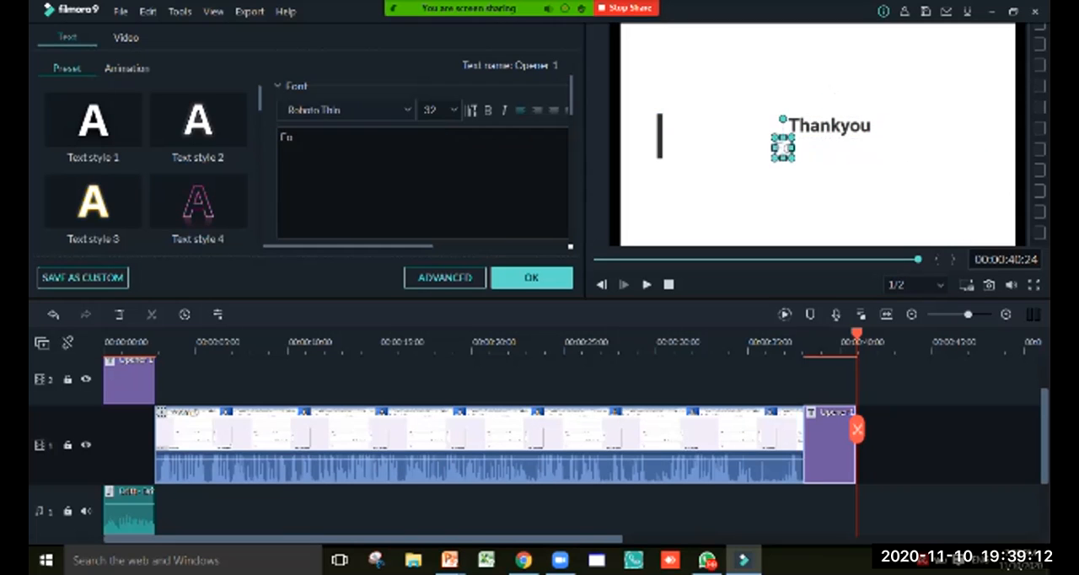
text(r next less)
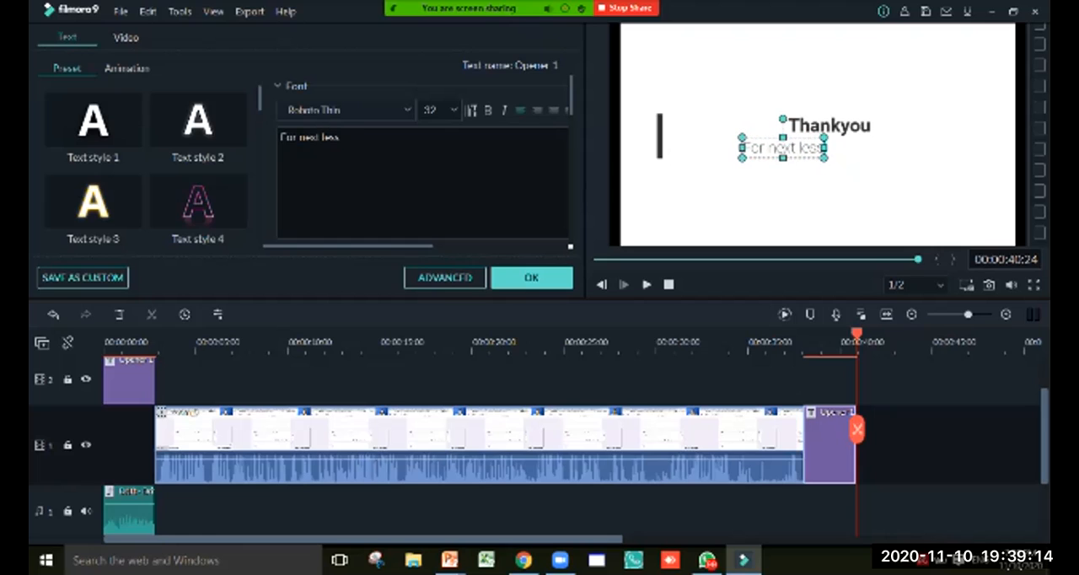
text(on, please wi)
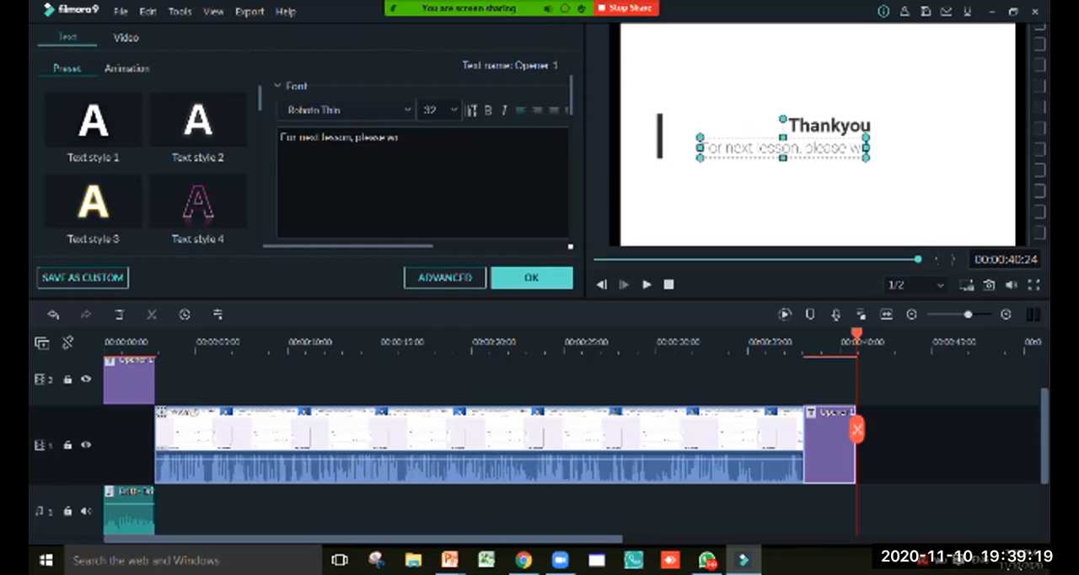
key(BackSpace)
text(subscribe our channel)
key(Return)
text(or contact)
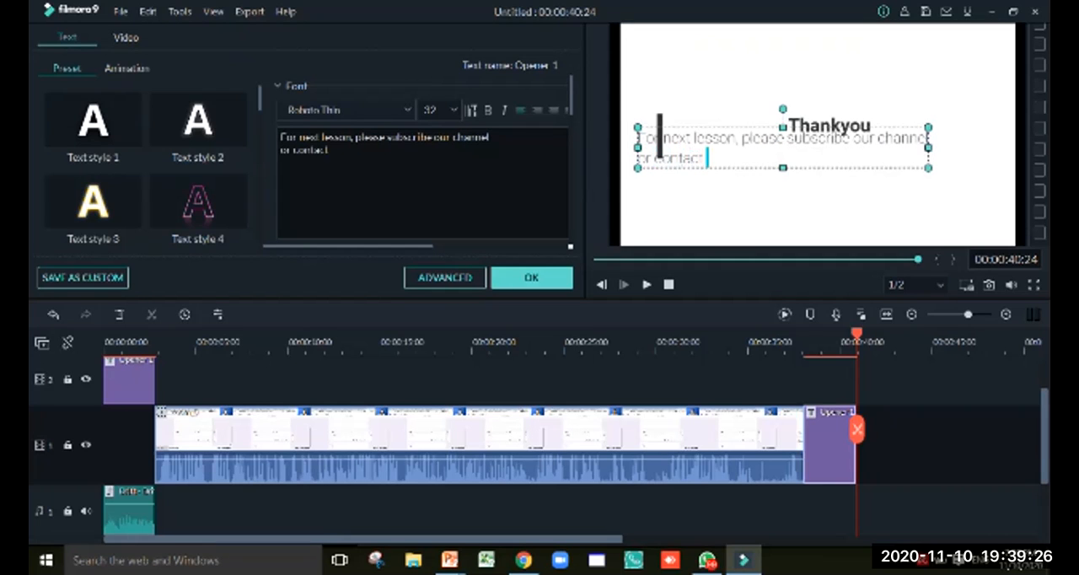
text( Marg)
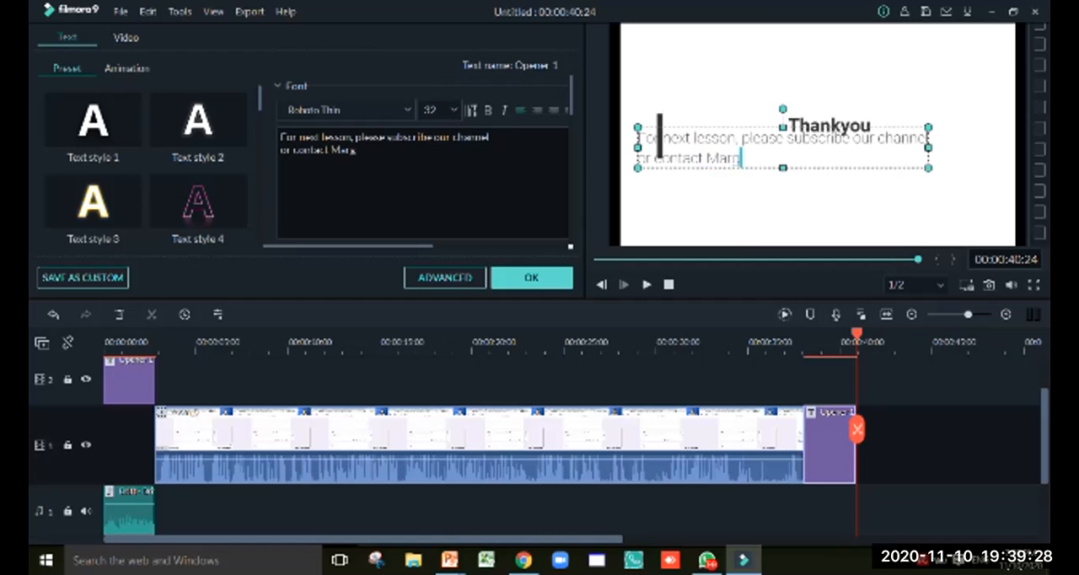
text(darshan Guru)
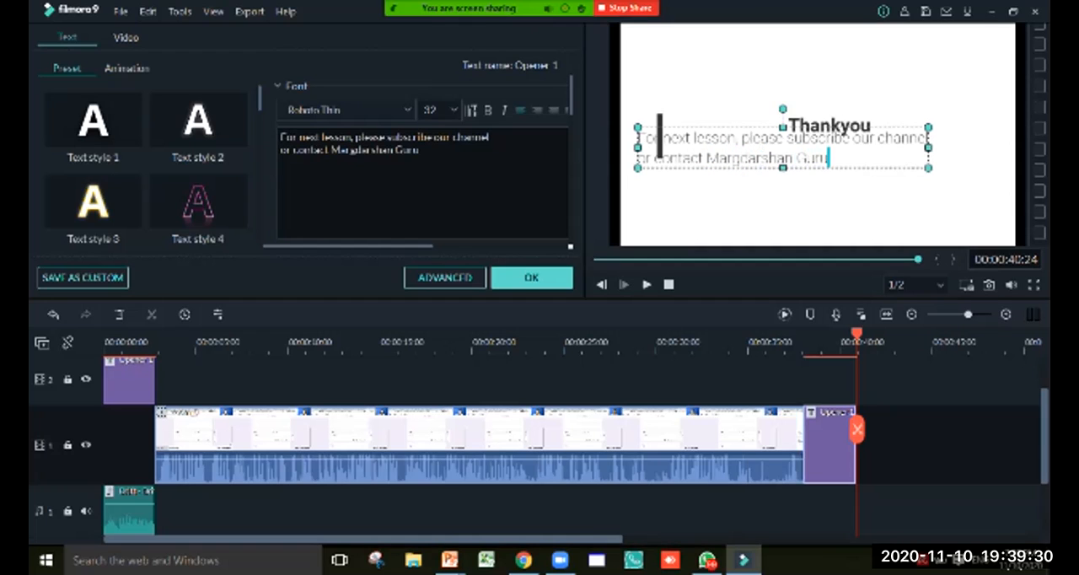
key(Return)
text(@)
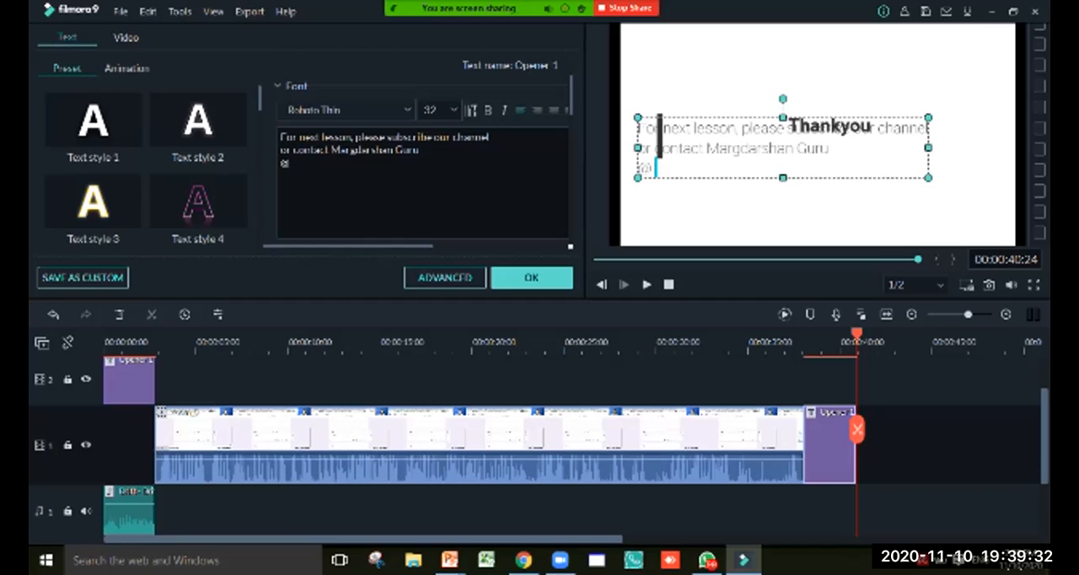
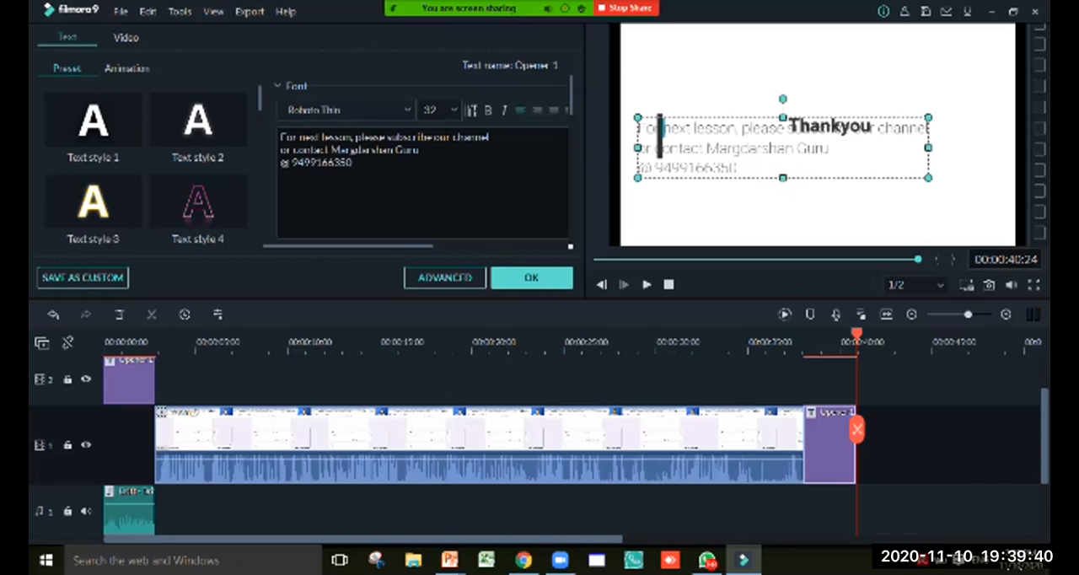
Move the closing title's vertical bar out of the frame and separate the texts, placing "Thankyou" above the three-line message
drag(783, 147, 818, 157)
click(660, 136)
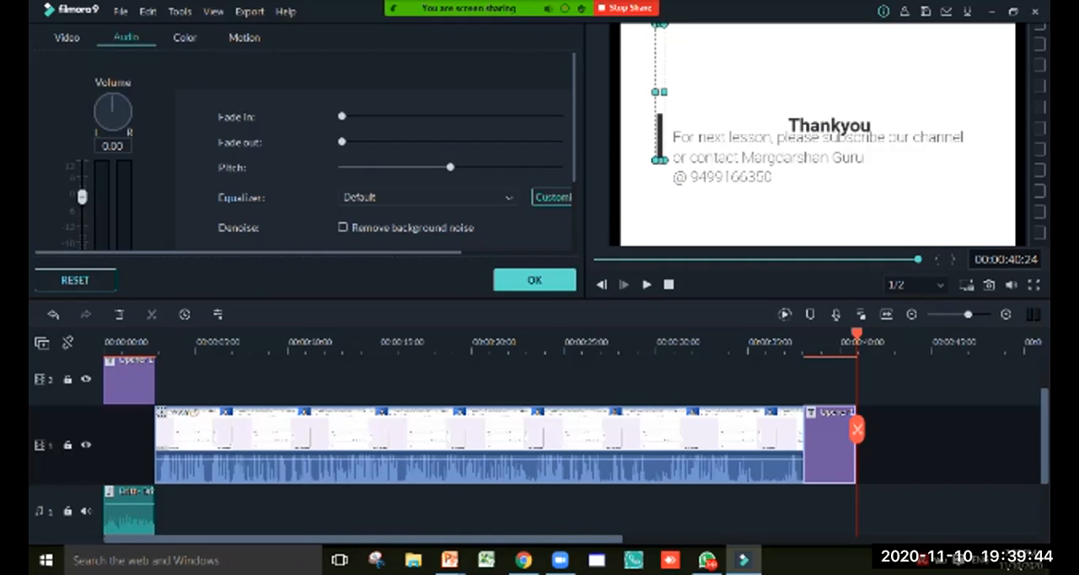
drag(660, 137, 570, 146)
click(816, 158)
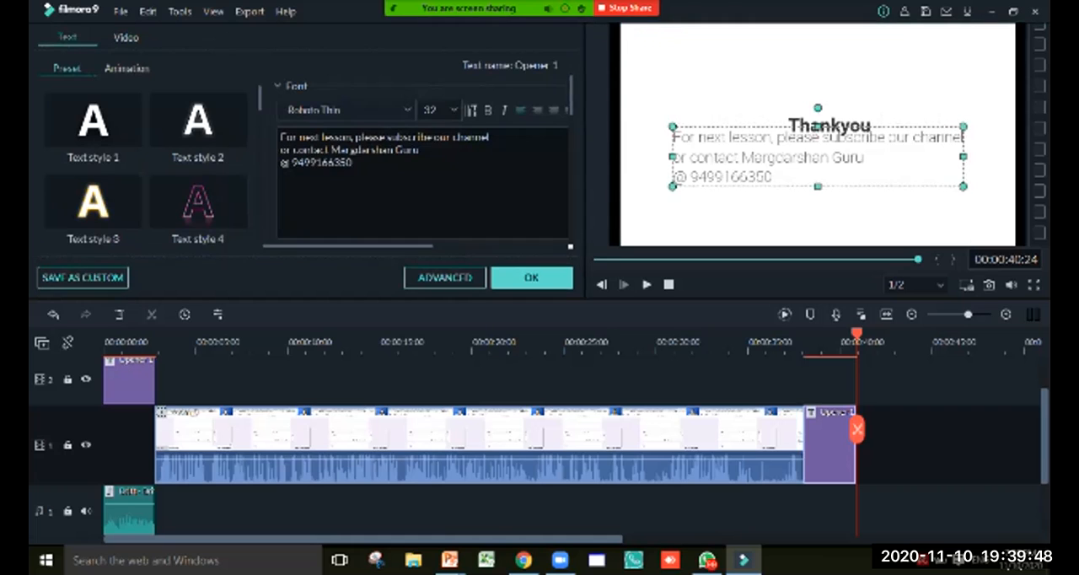
click(830, 125)
drag(830, 126, 801, 90)
Center-align the three lines of the message under "Thankyou" in the closing title
click(776, 156)
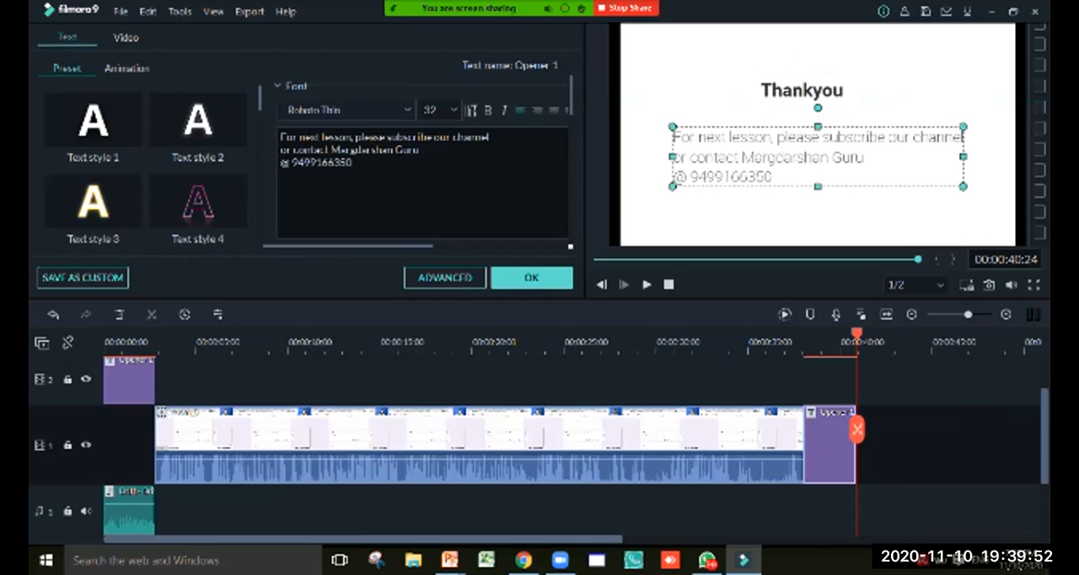
key(ctrl+a)
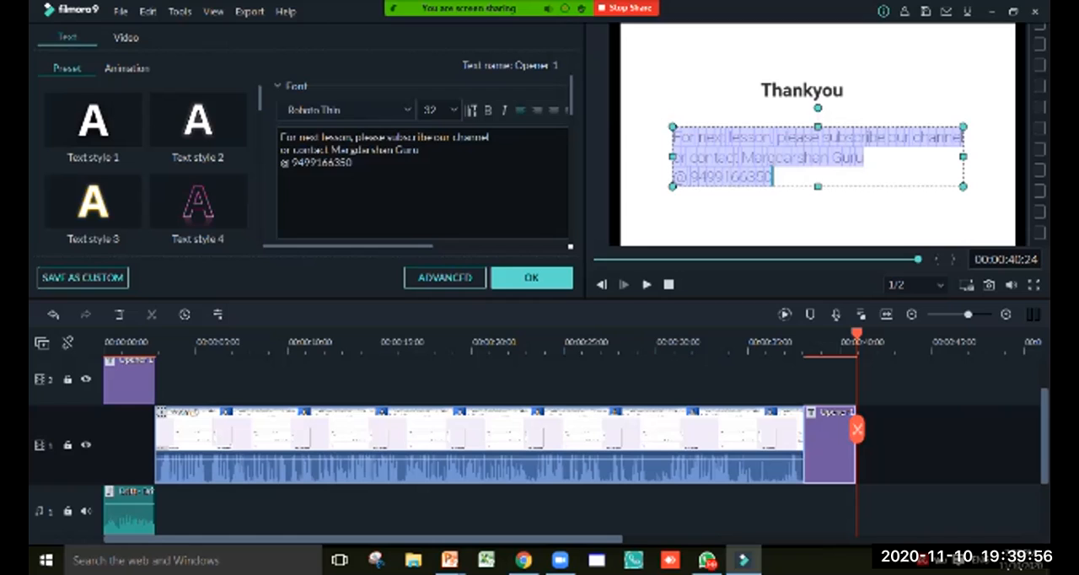
click(537, 111)
click(553, 111)
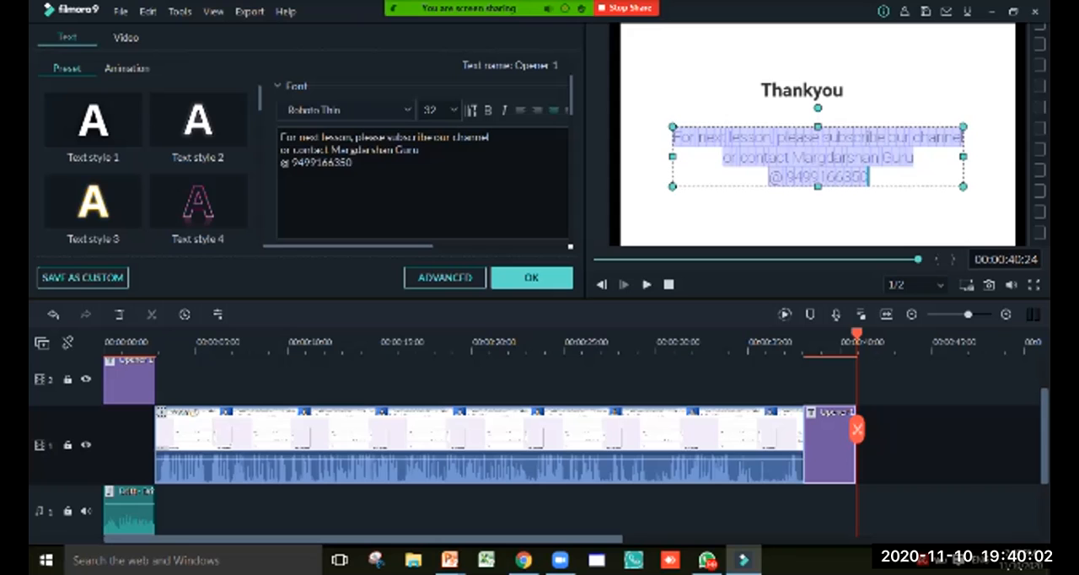
click(818, 217)
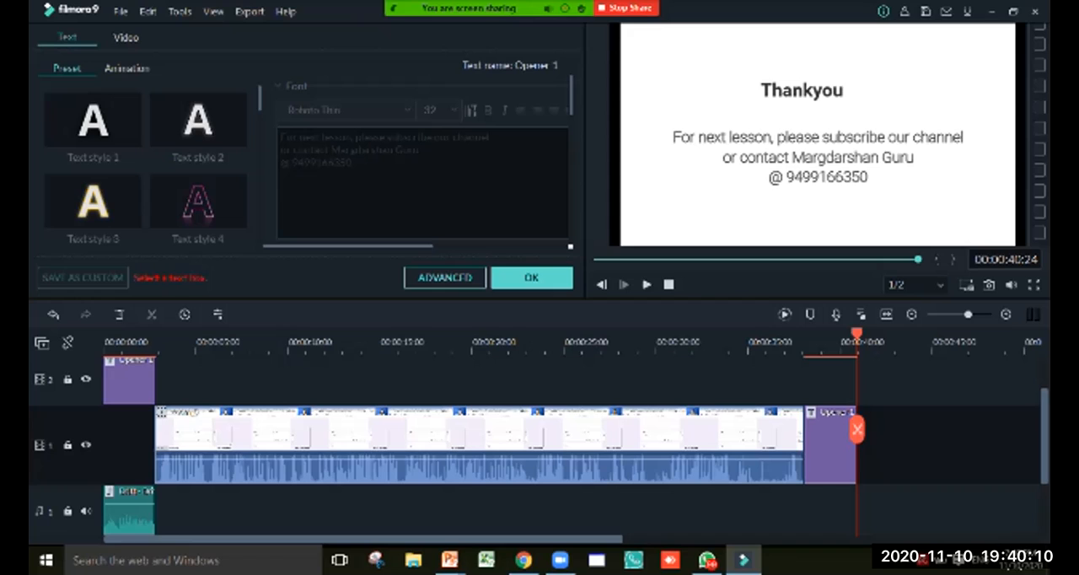
click(129, 505)
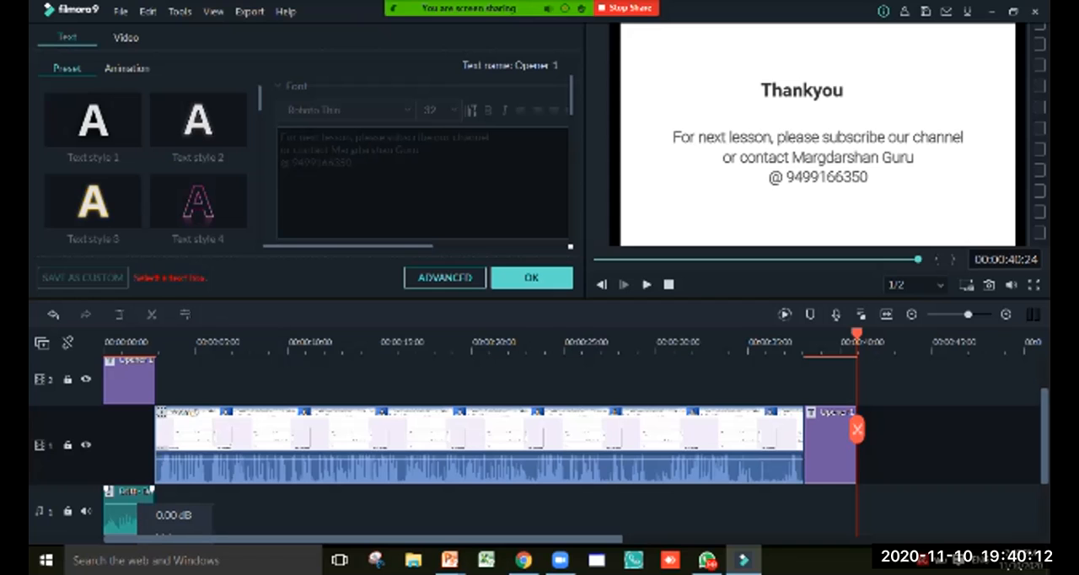
key(ctrl+v)
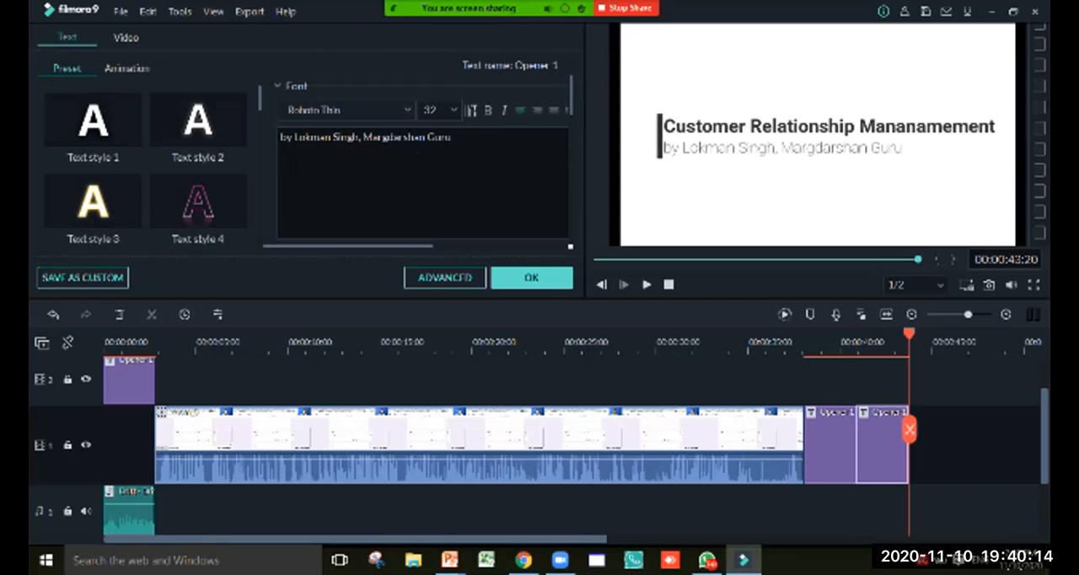
key(ctrl+z)
Copy the Drift - Drift music from under the opener and place the duplicate on the audio track beneath the closing title
drag(857, 334, 177, 334)
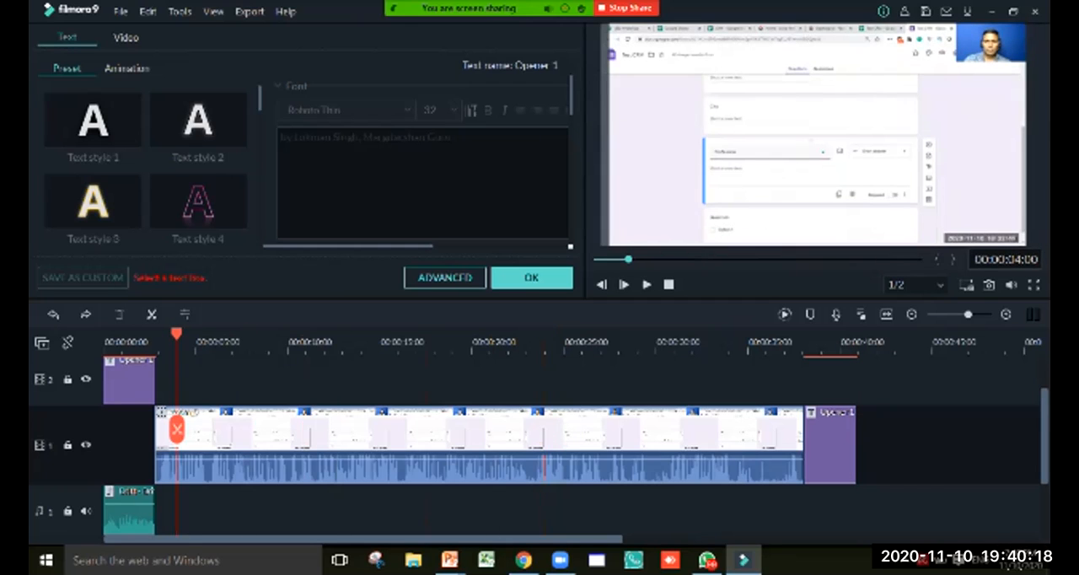
click(128, 515)
right_click(127, 516)
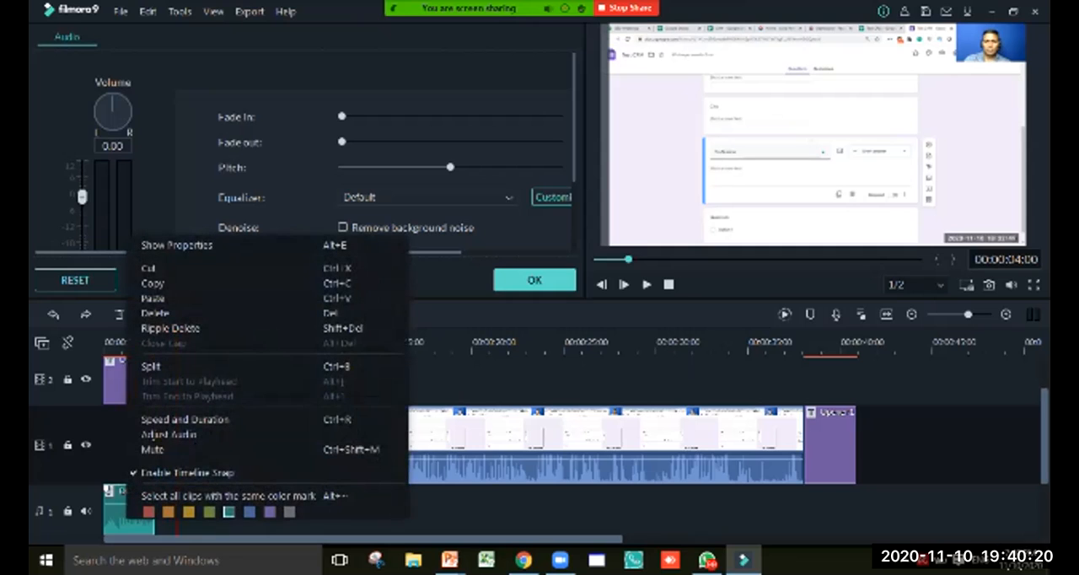
click(153, 283)
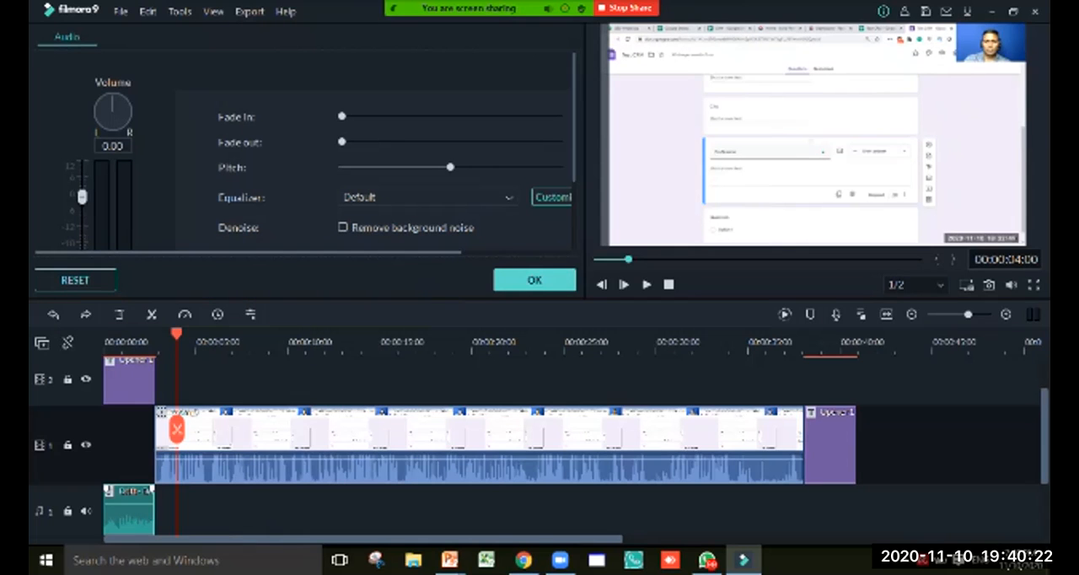
key(ctrl+v)
drag(409, 510, 831, 510)
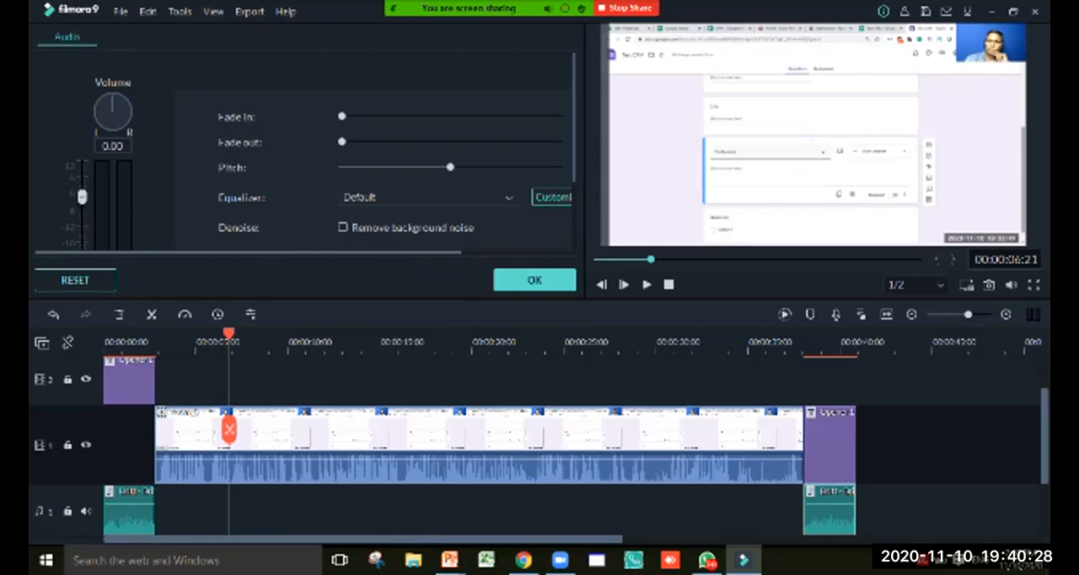
Play the end of the timeline from about 37 seconds to check the closing title with its music
drag(229, 430, 793, 429)
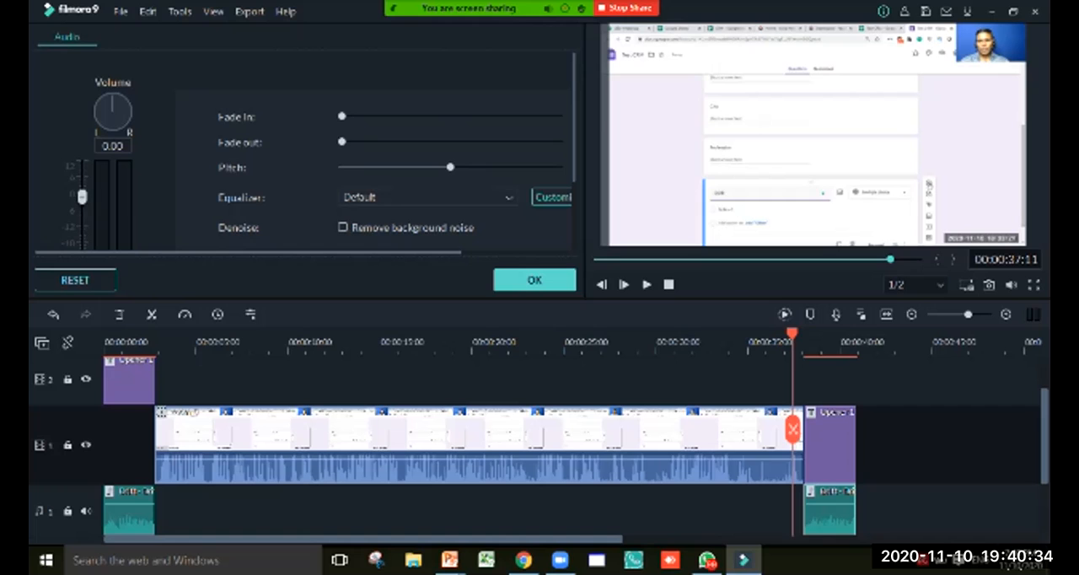
click(647, 284)
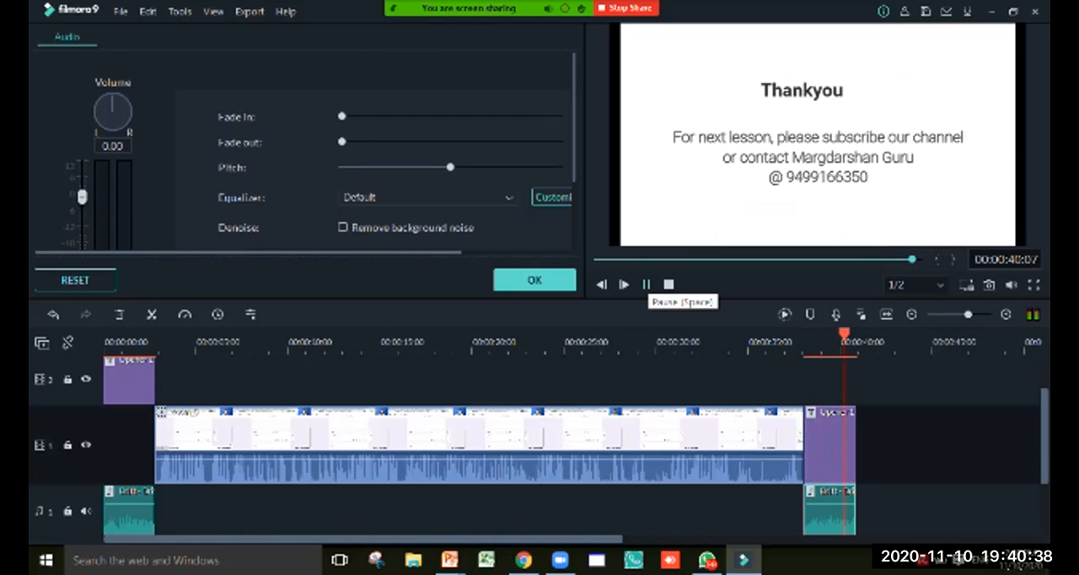
key(space)
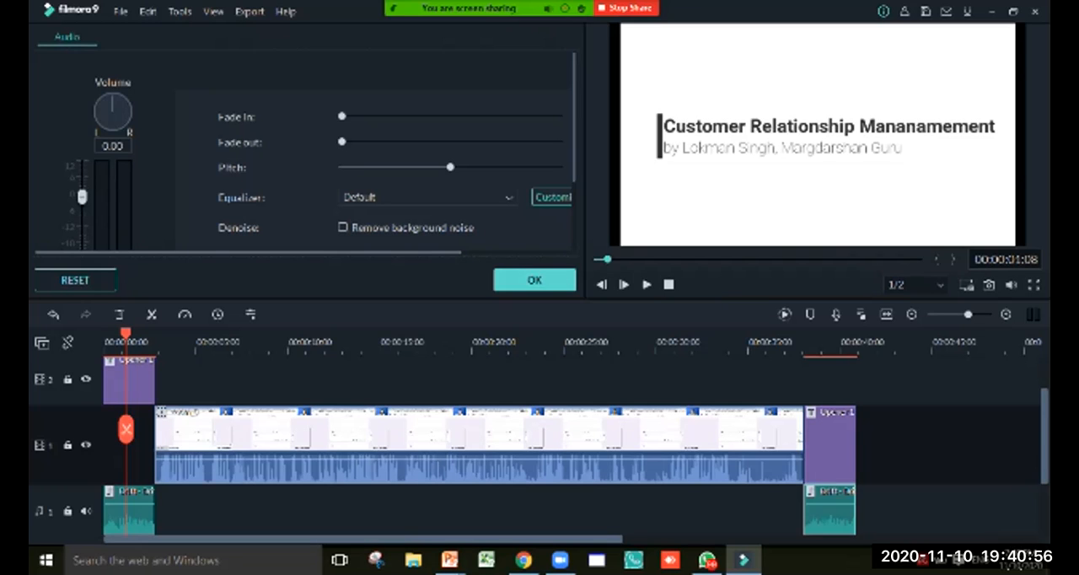
Insert the Fevicol - Vagabond clip from the project media into the zoom_0 clip at 00:00:07:05 on the timeline
drag(125, 430, 199, 430)
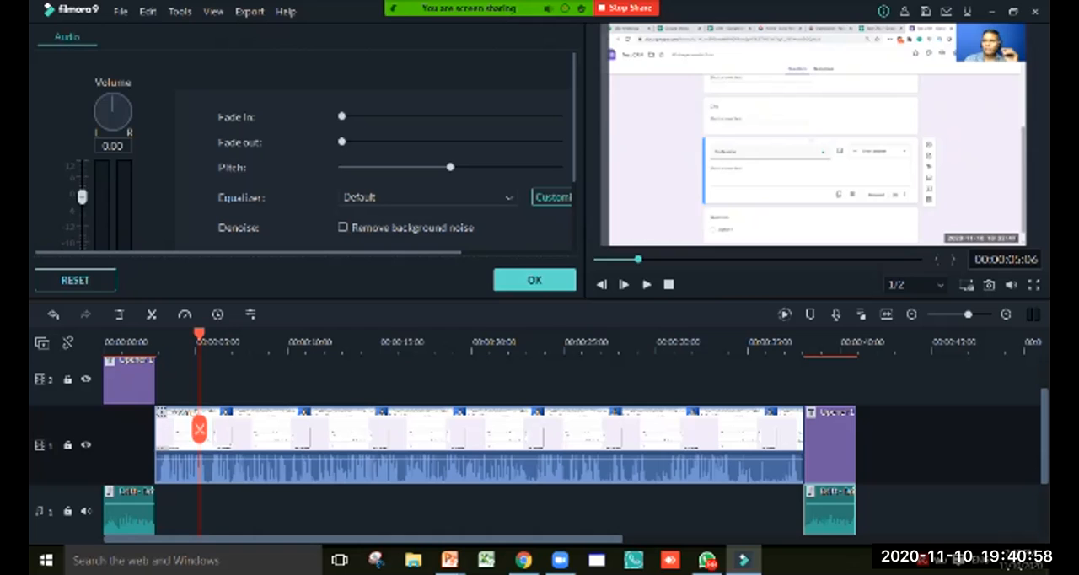
click(534, 280)
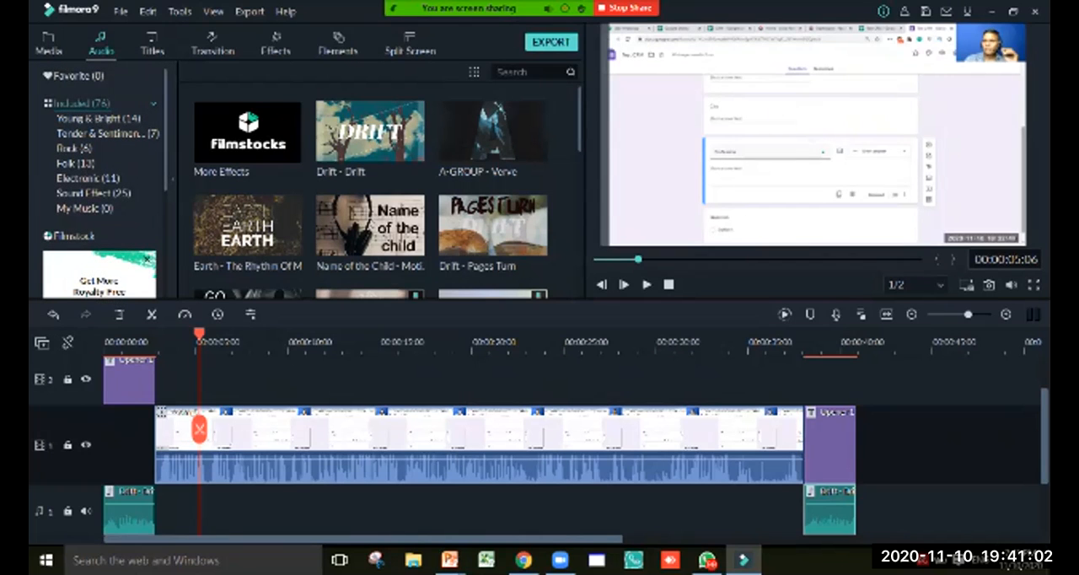
click(49, 44)
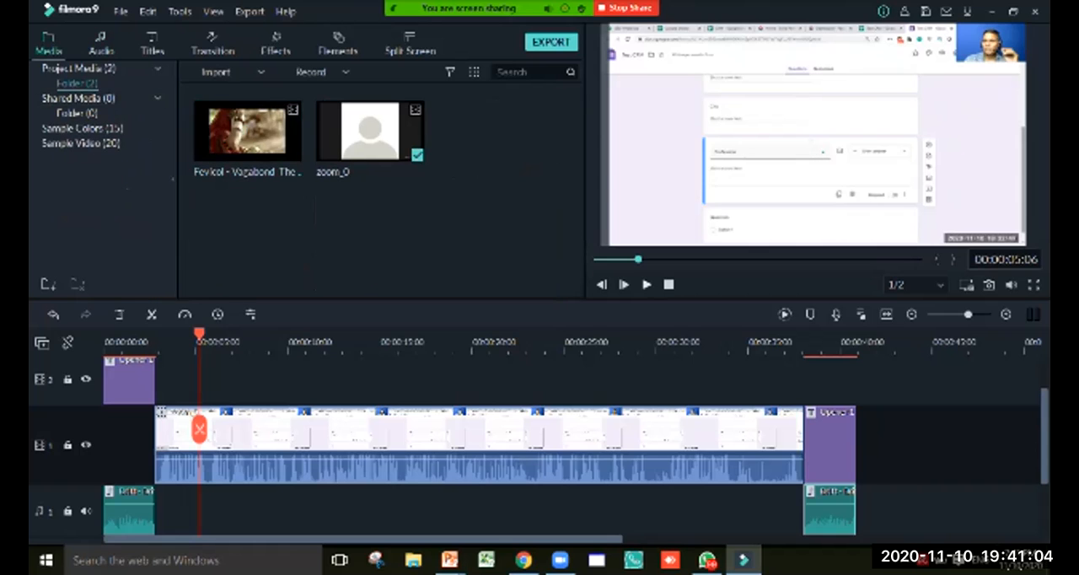
click(646, 284)
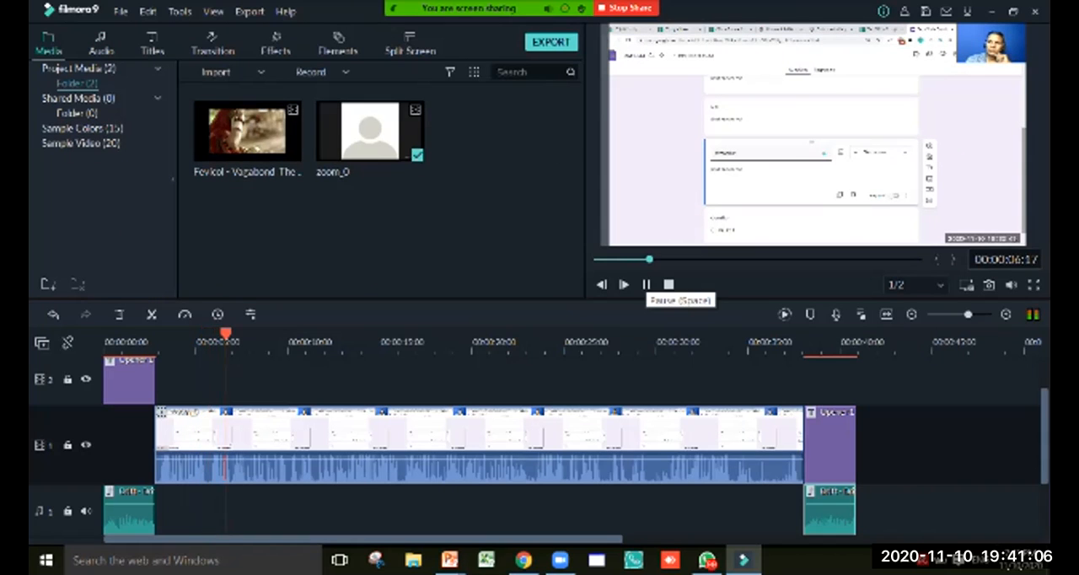
click(647, 285)
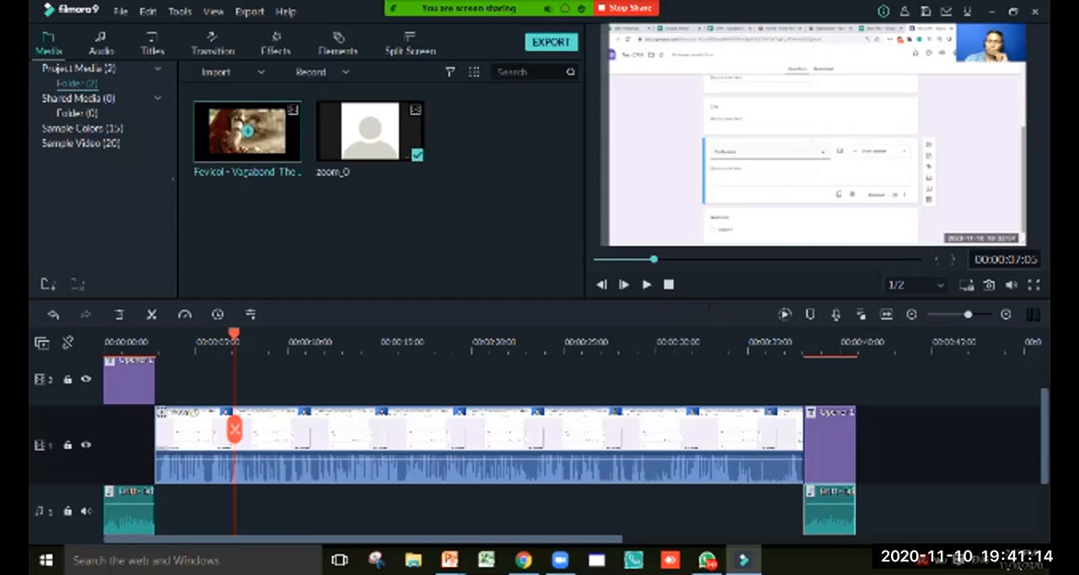
right_click(243, 135)
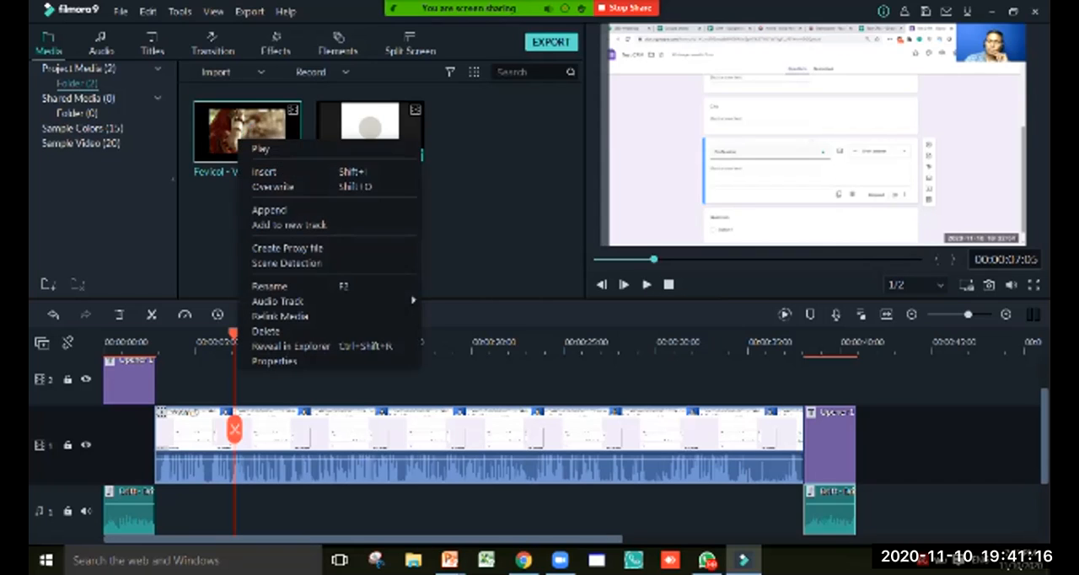
click(268, 168)
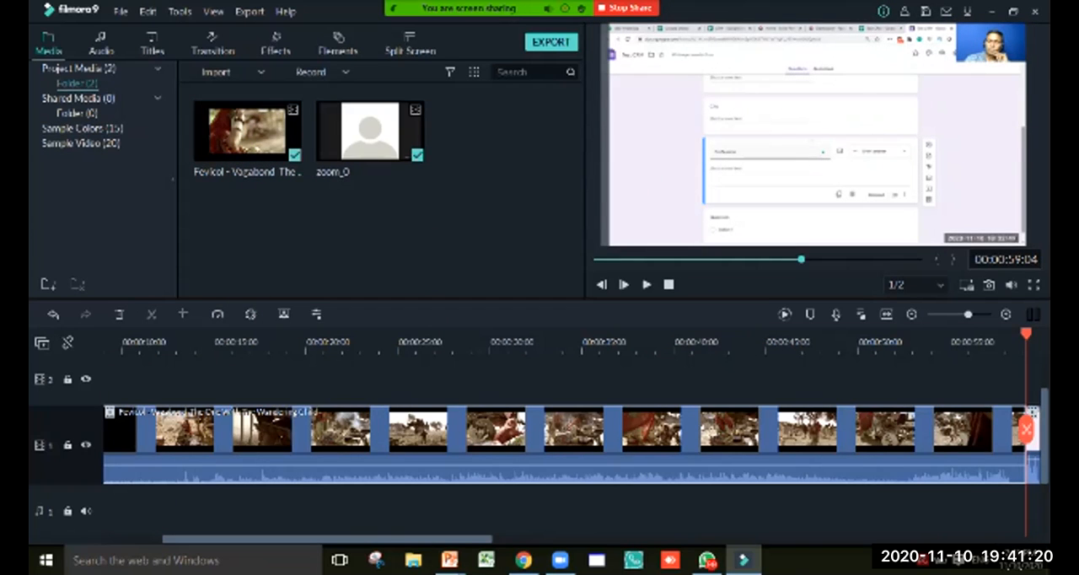
Undo the insertion of the Fevicol - Vagabond clip into zoom_0 and add a new video track to the timeline
scroll(573, 445, left, 3)
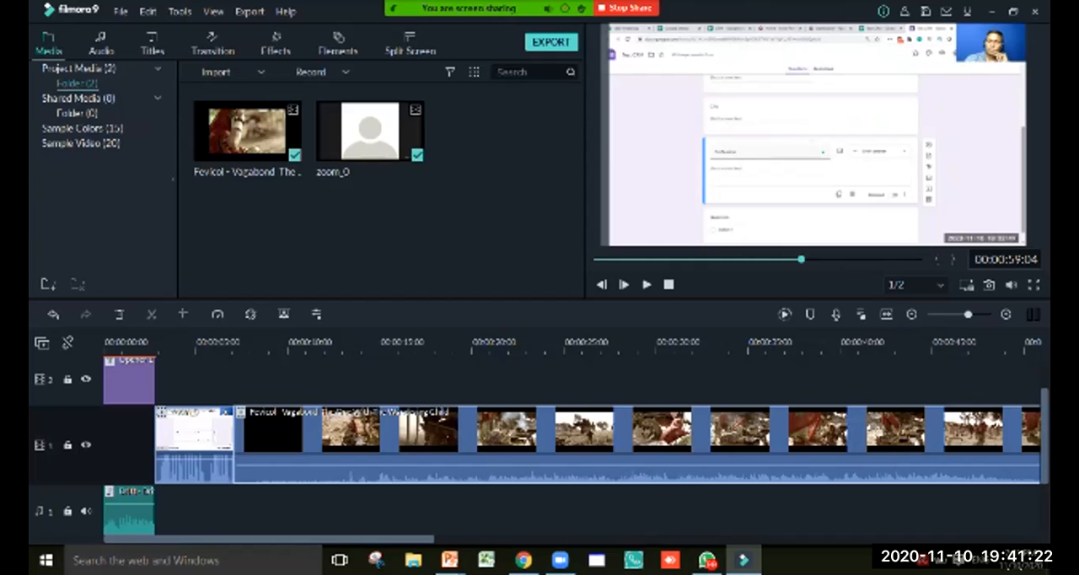
key(ctrl+z)
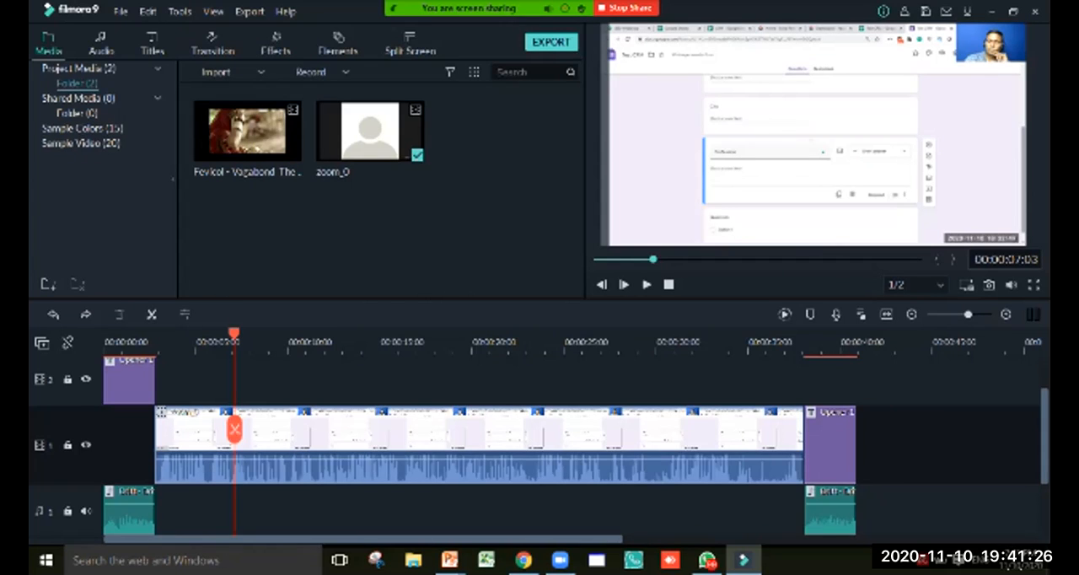
click(42, 342)
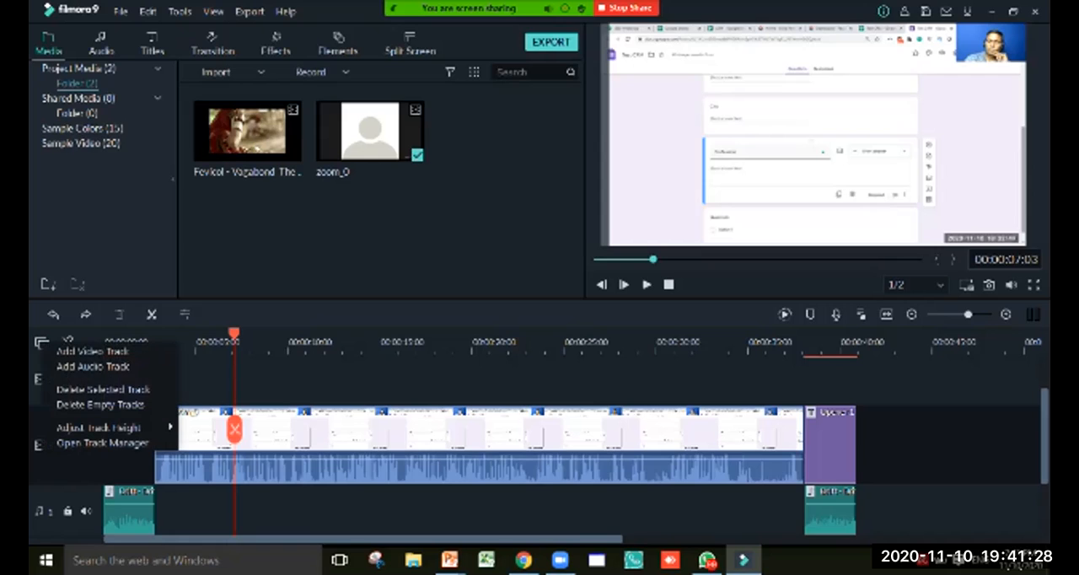
click(91, 351)
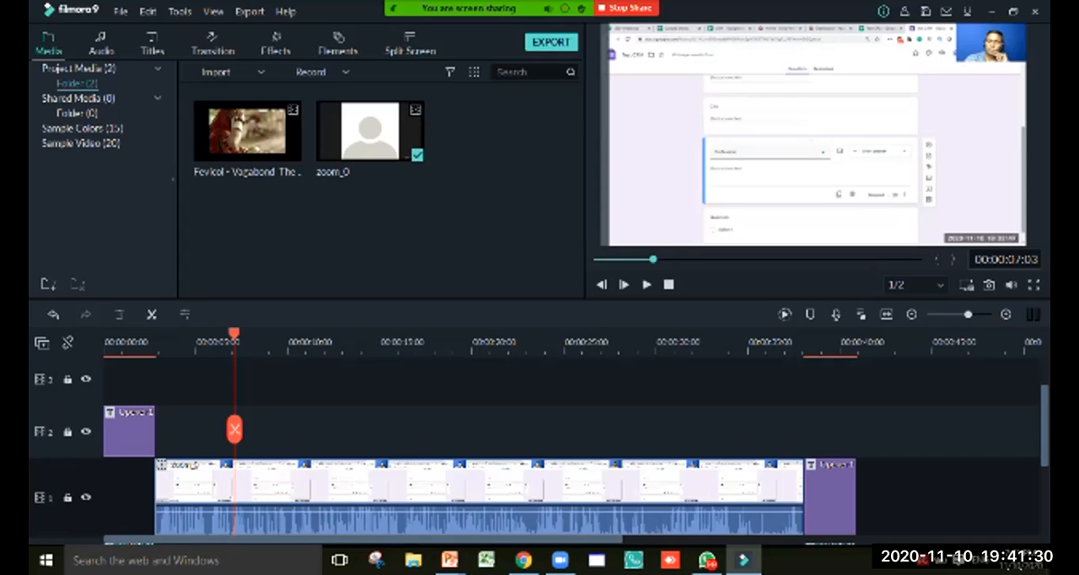
drag(234, 430, 106, 430)
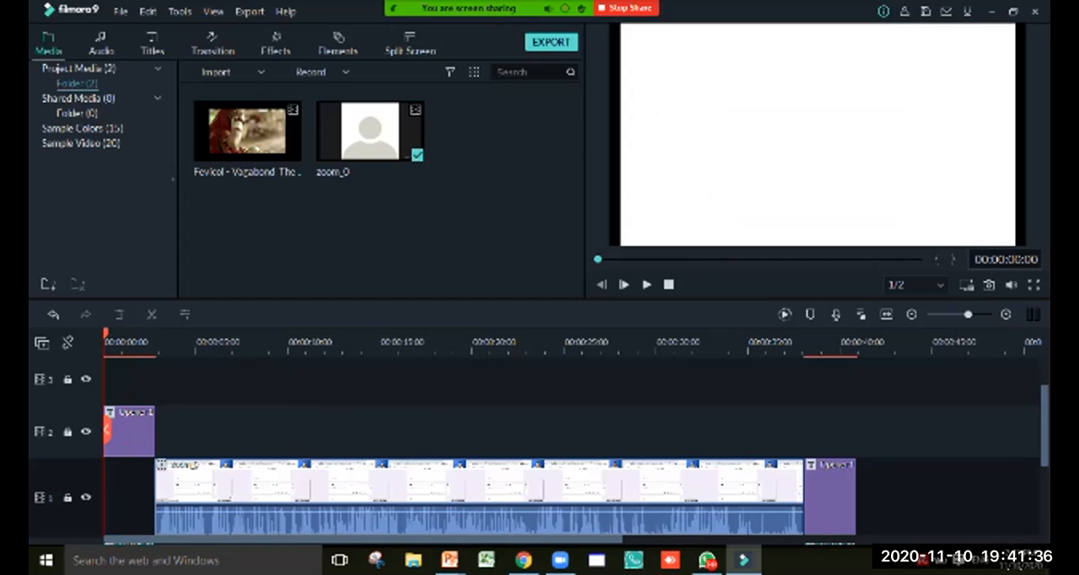
right_click(257, 123)
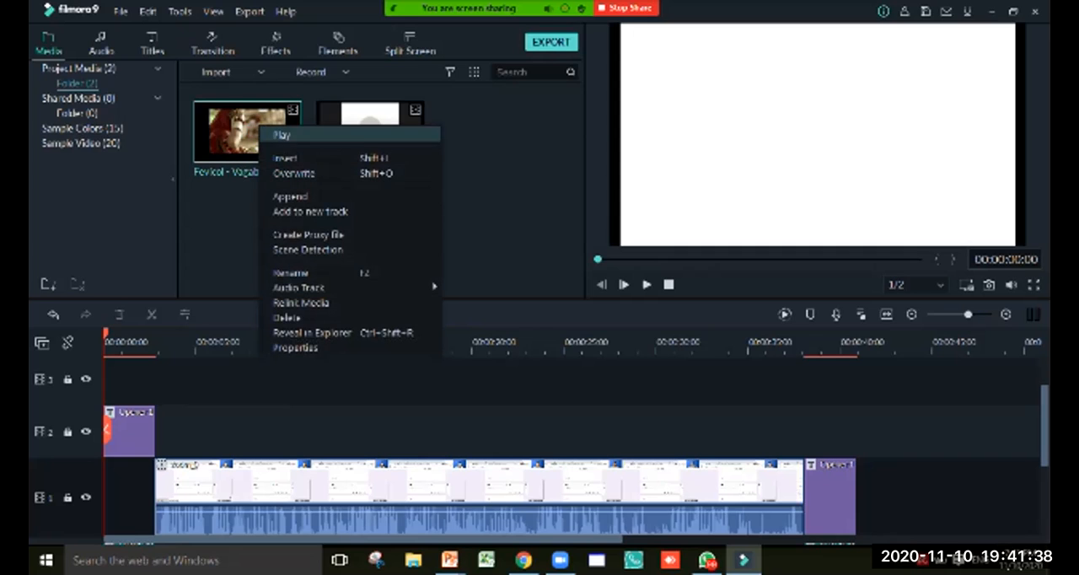
click(278, 158)
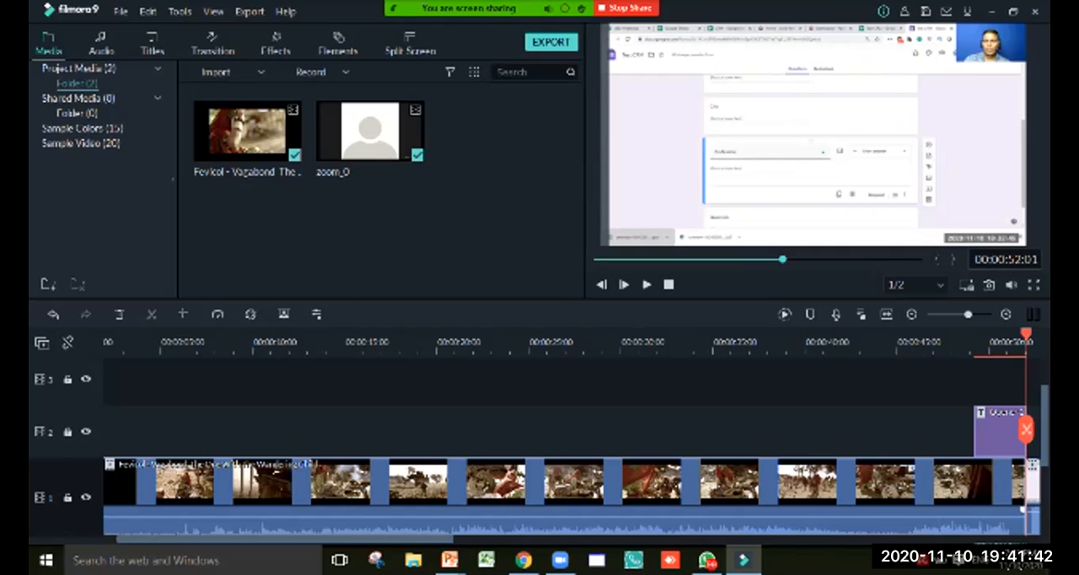
key(ctrl+z)
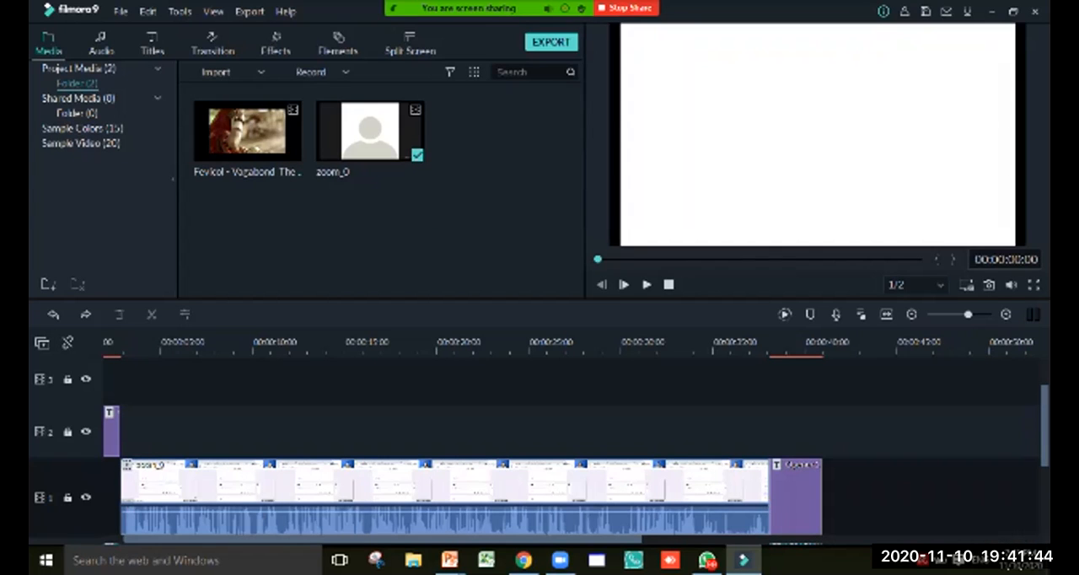
Insert the Fevicol - Vagabond clip from the project media past the closing title, at 00:00:43:11
click(868, 432)
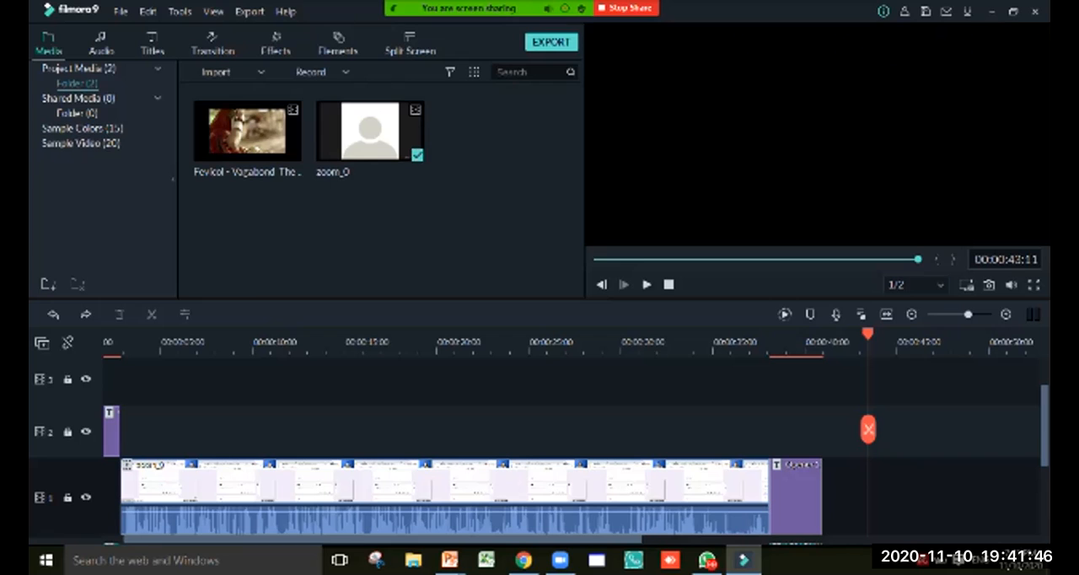
right_click(217, 115)
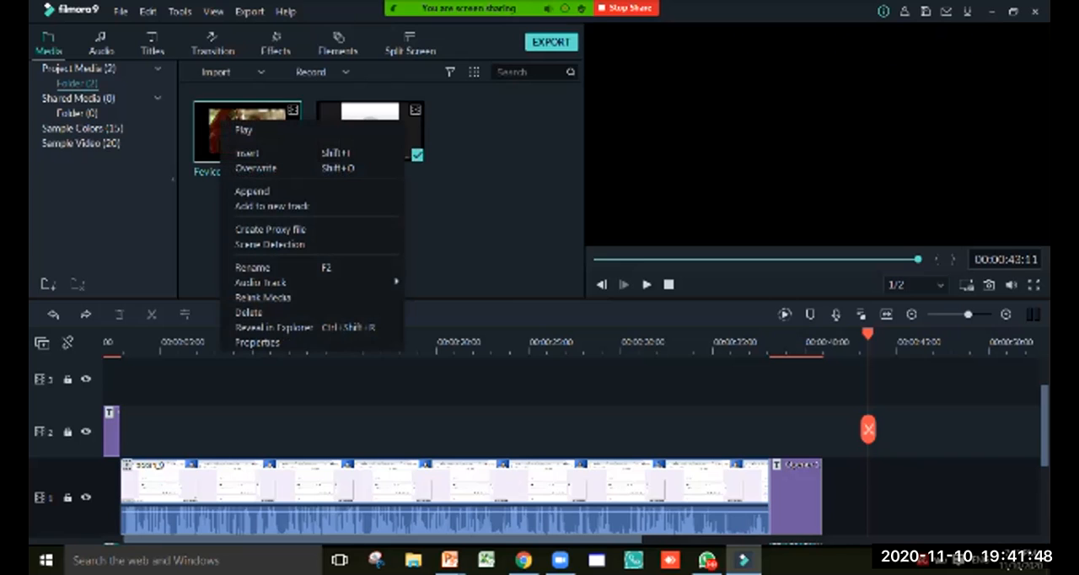
click(244, 152)
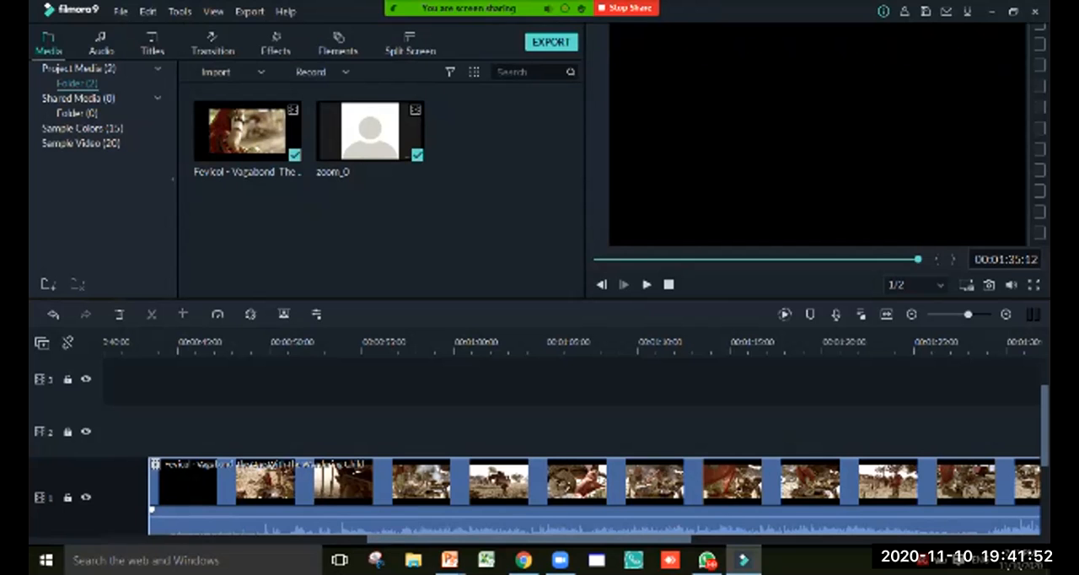
Move the Fevicol clip onto video track 2 above zoom_0, starting right where the opener ends
drag(529, 539, 313, 540)
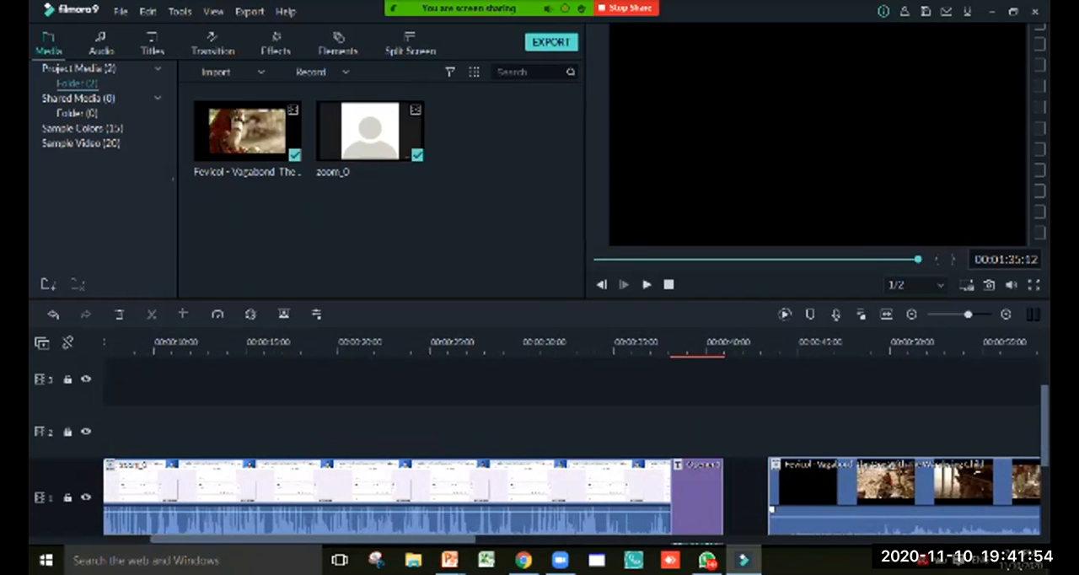
drag(843, 493, 165, 434)
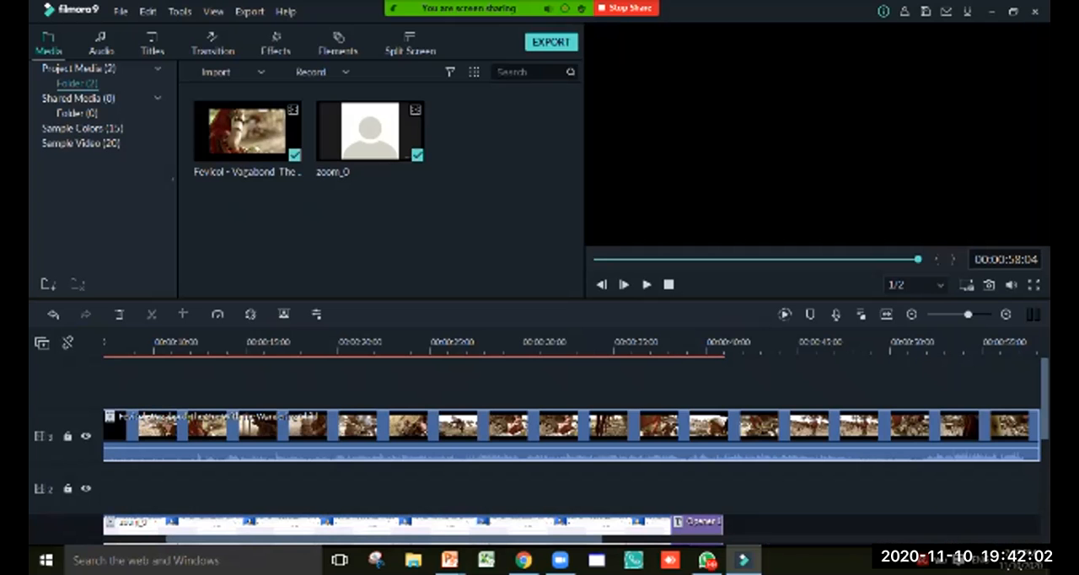
scroll(540, 446, down, 3)
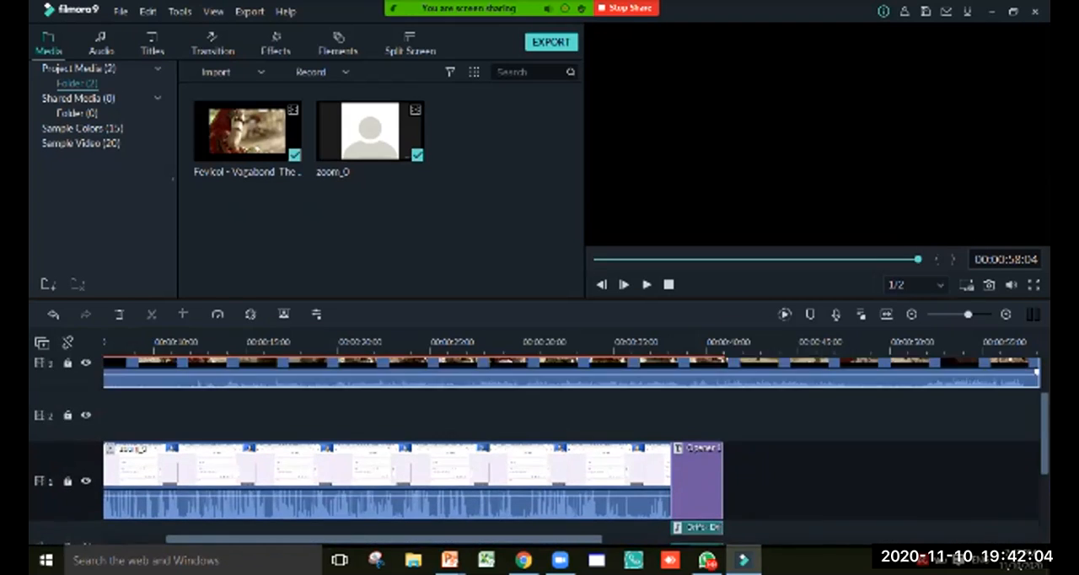
scroll(540, 447, up, 3)
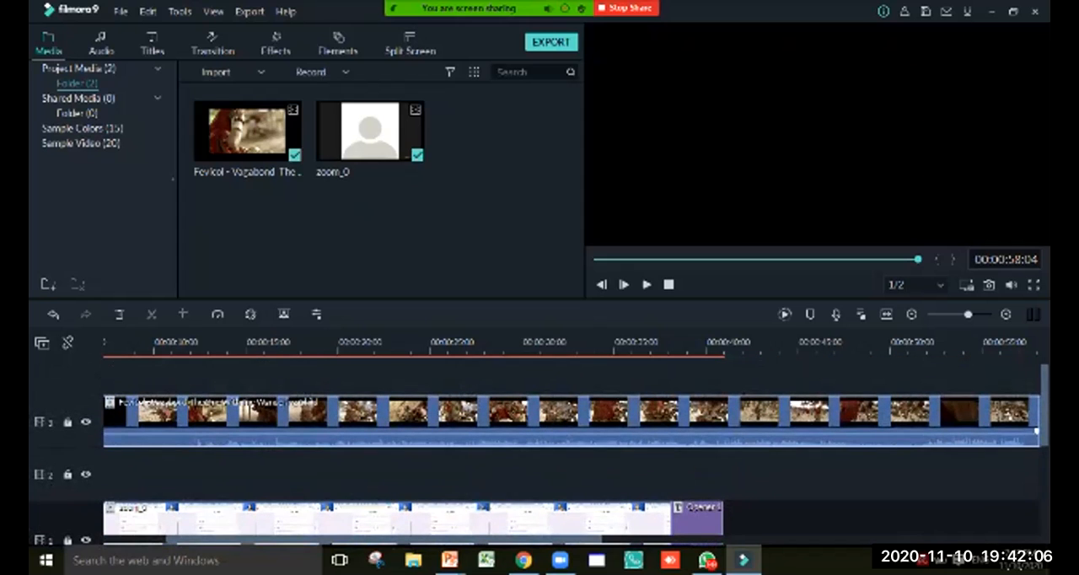
scroll(539, 446, down, 3)
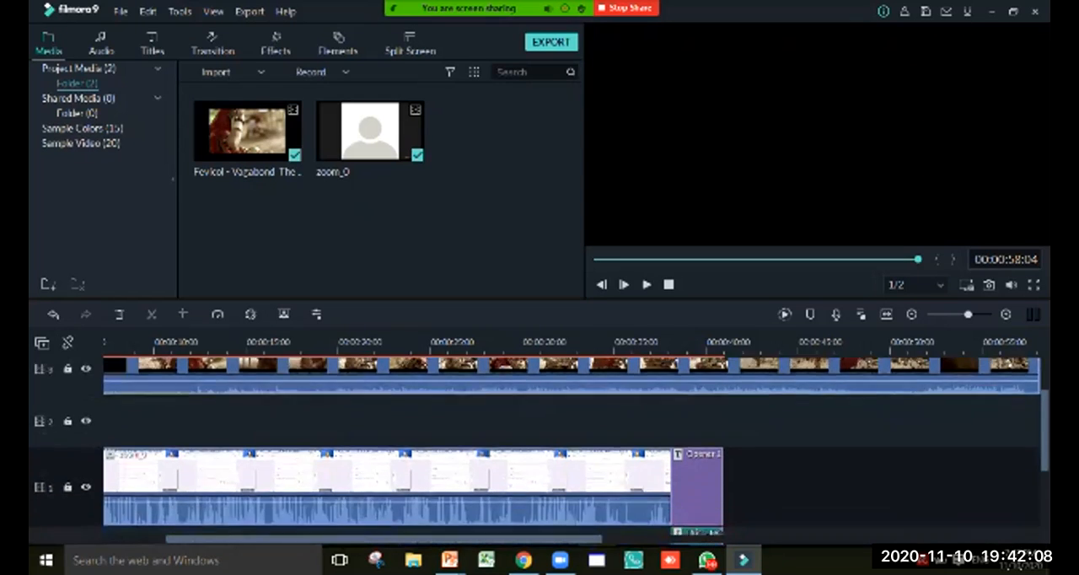
scroll(540, 446, left, 3)
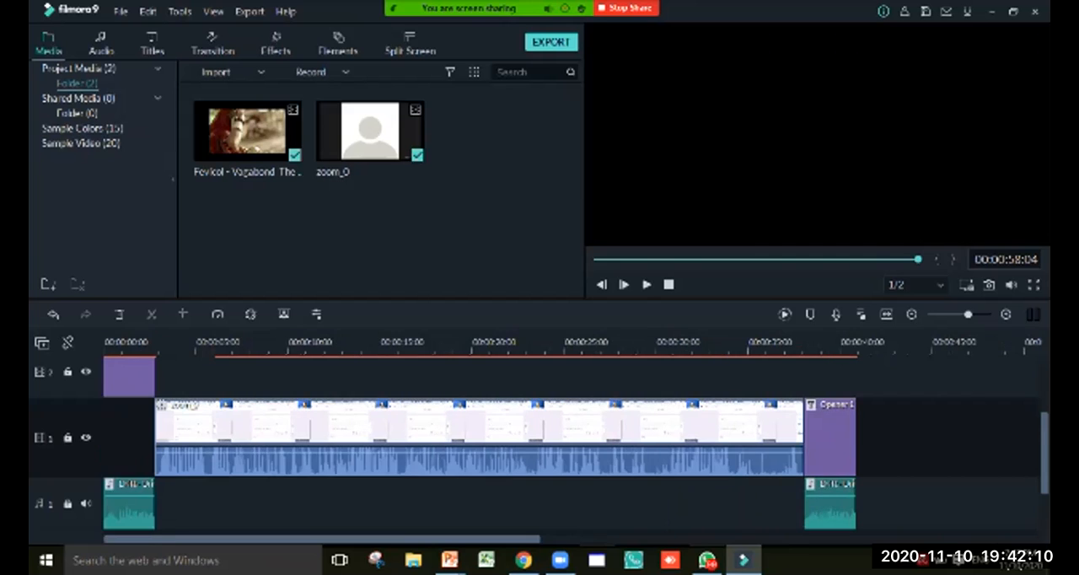
scroll(539, 446, up, 3)
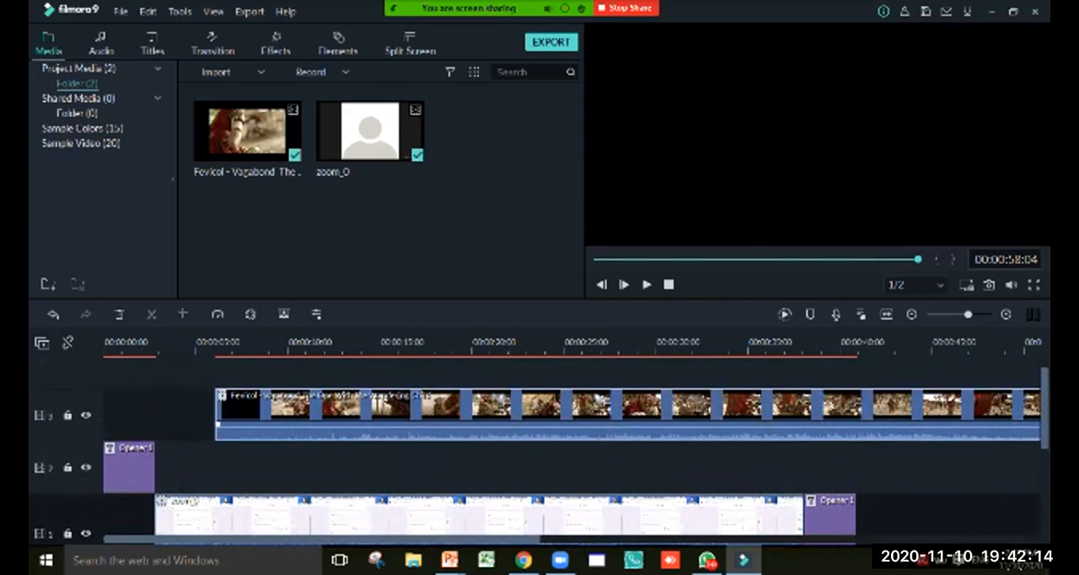
drag(435, 416, 373, 468)
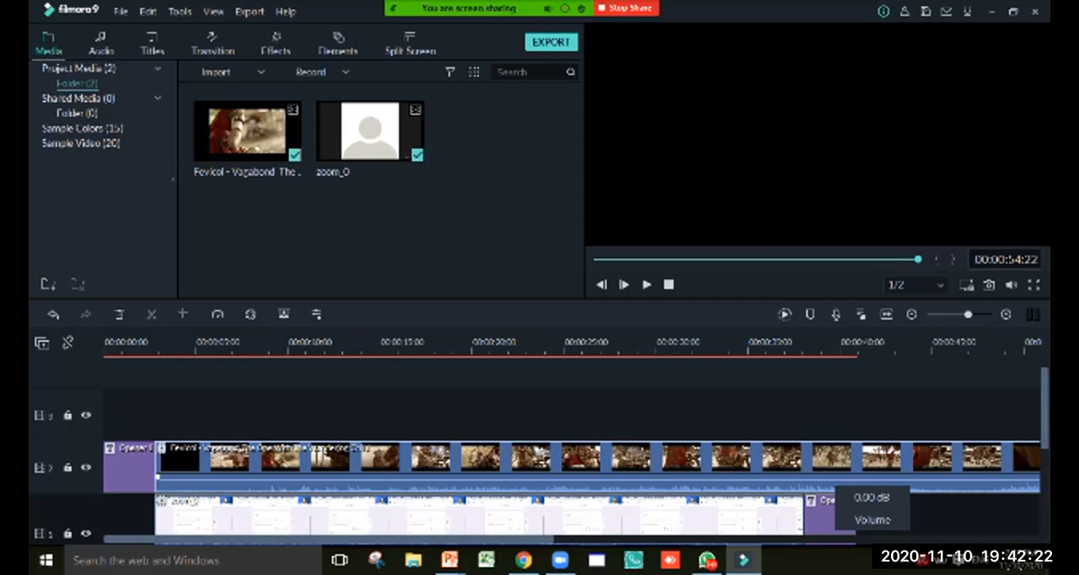
Detach the audio from the Fevicol clip and delete the detached audio from the timeline
right_click(834, 487)
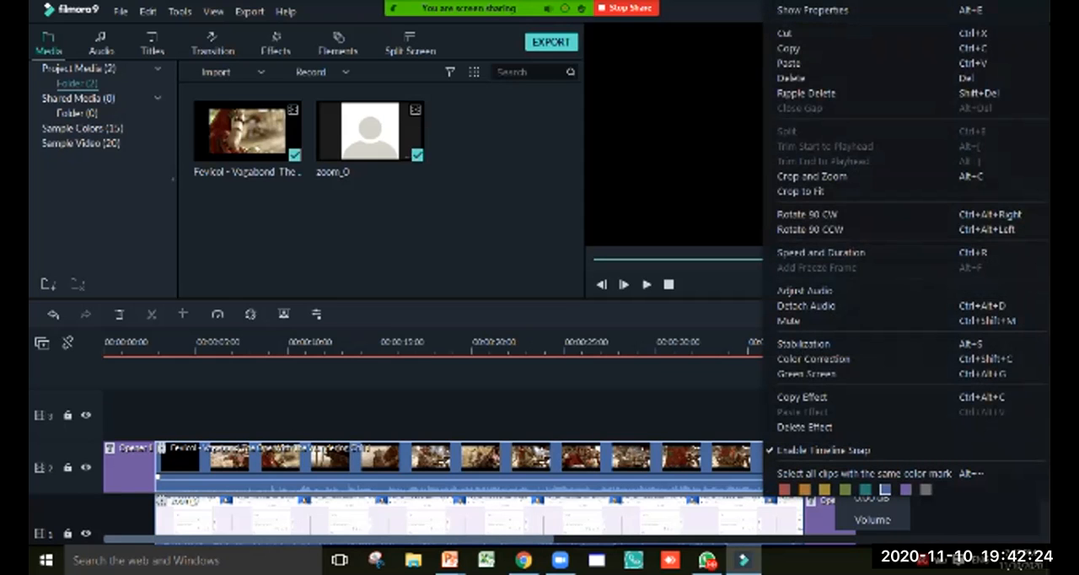
click(806, 305)
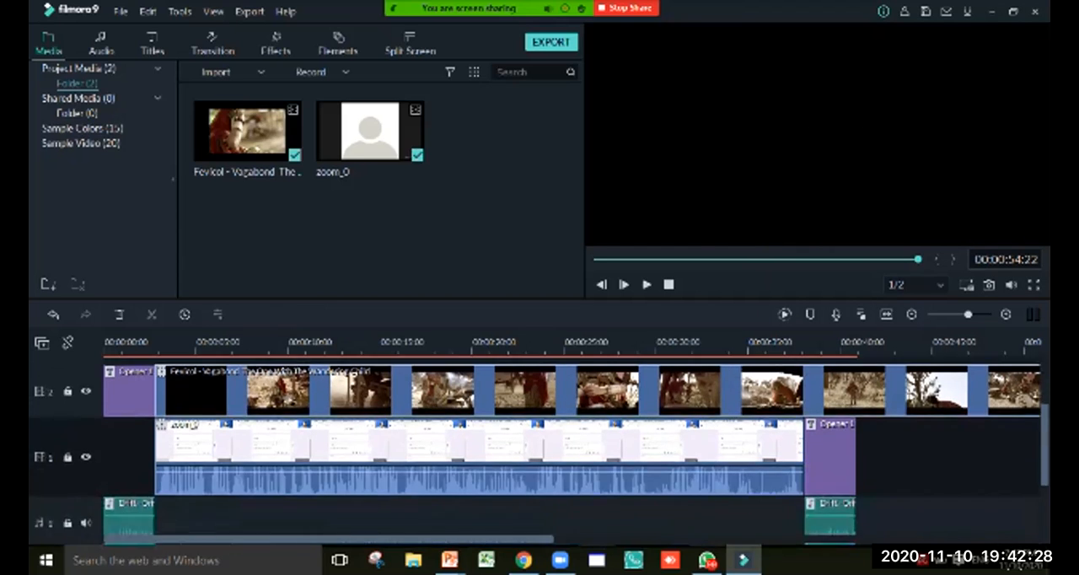
scroll(539, 447, down, 4)
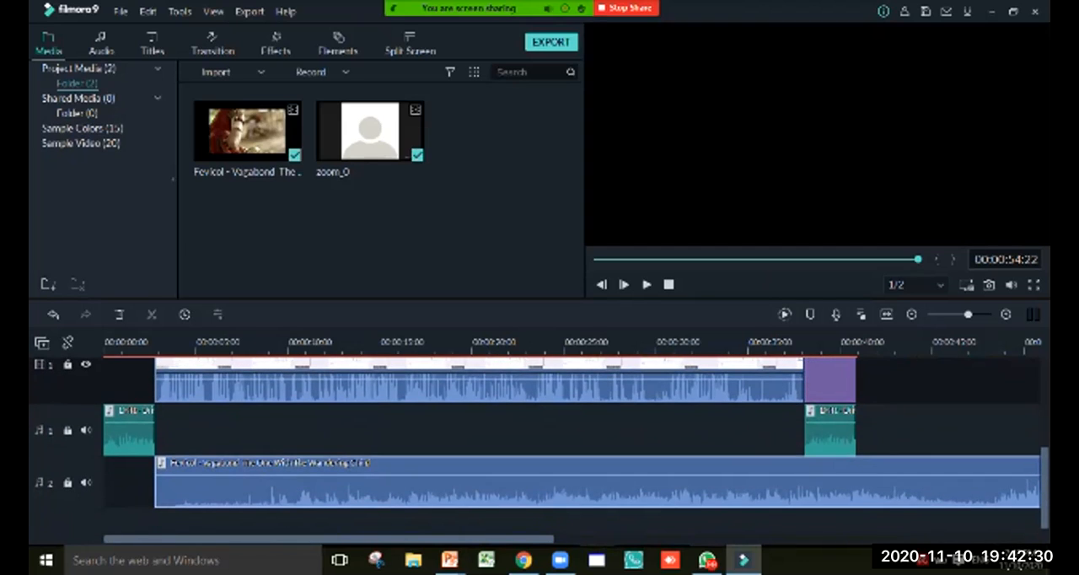
key(Delete)
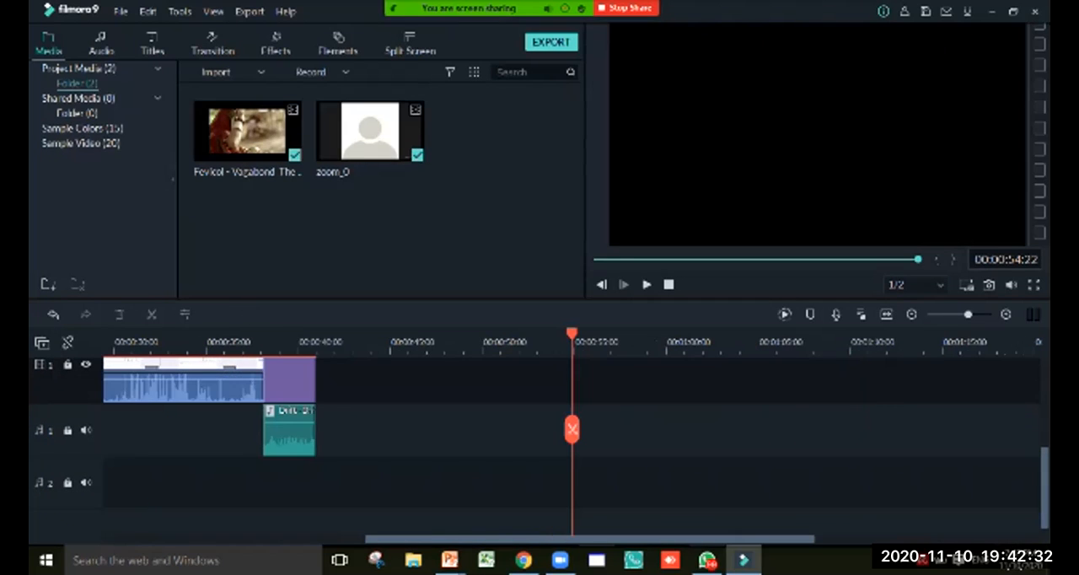
Shorten the Fevicol clip on video track 2 by trimming its end back to about 7 seconds on the timeline
drag(590, 539, 328, 539)
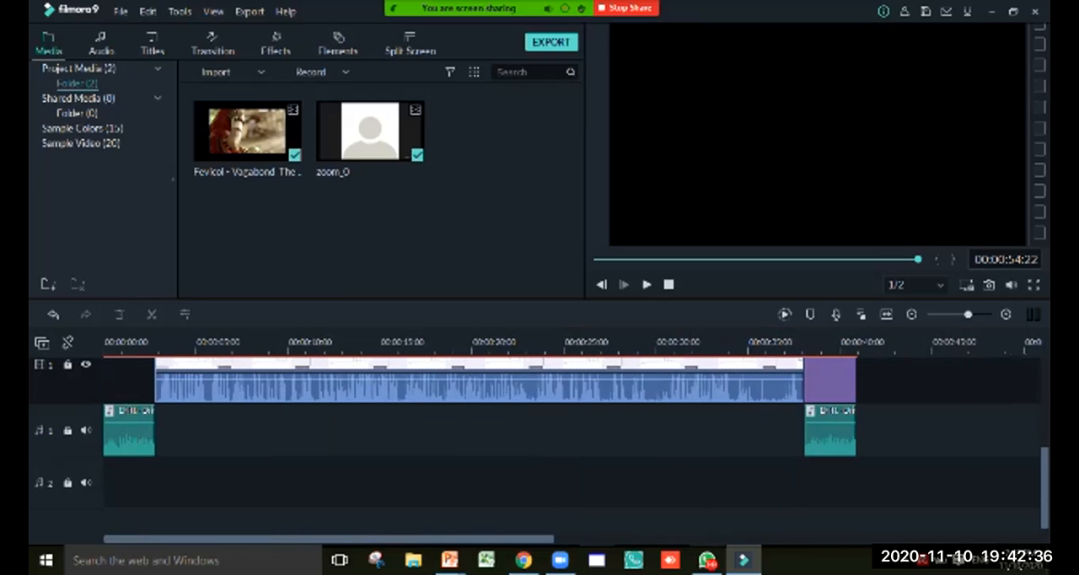
scroll(539, 447, up, 3)
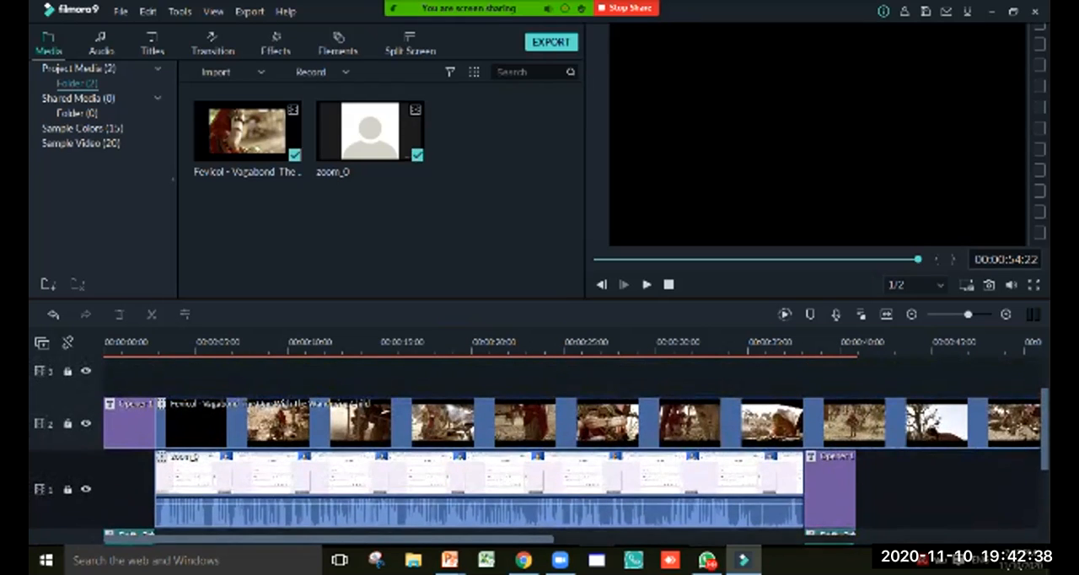
click(523, 423)
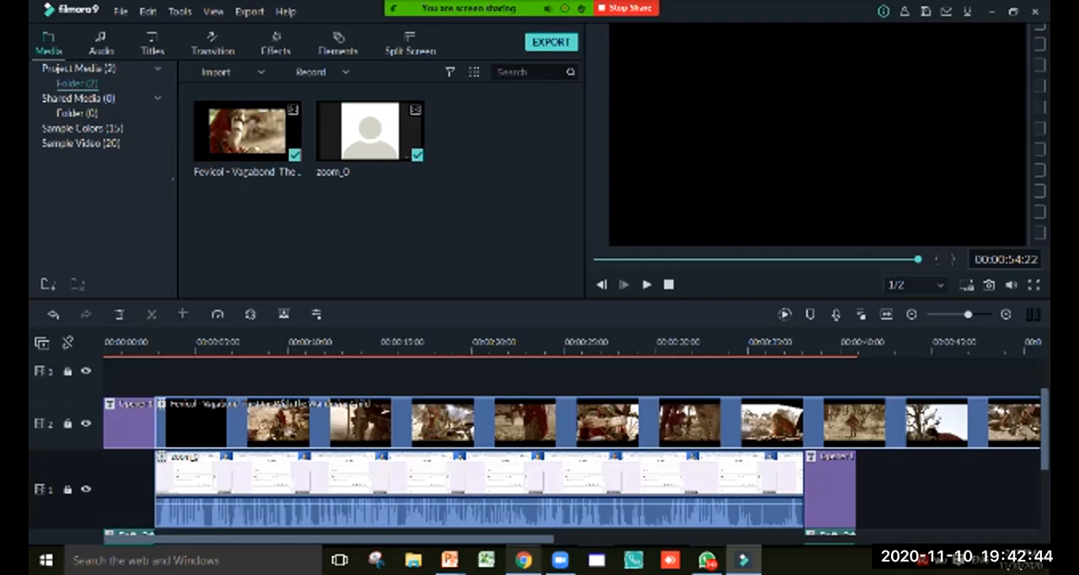
drag(525, 539, 676, 539)
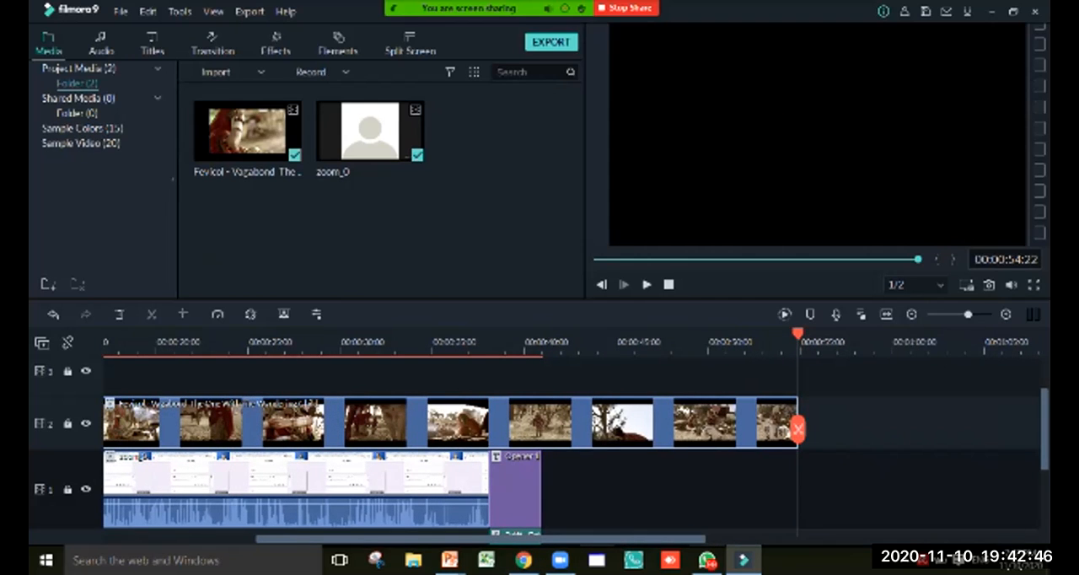
drag(798, 335, 823, 334)
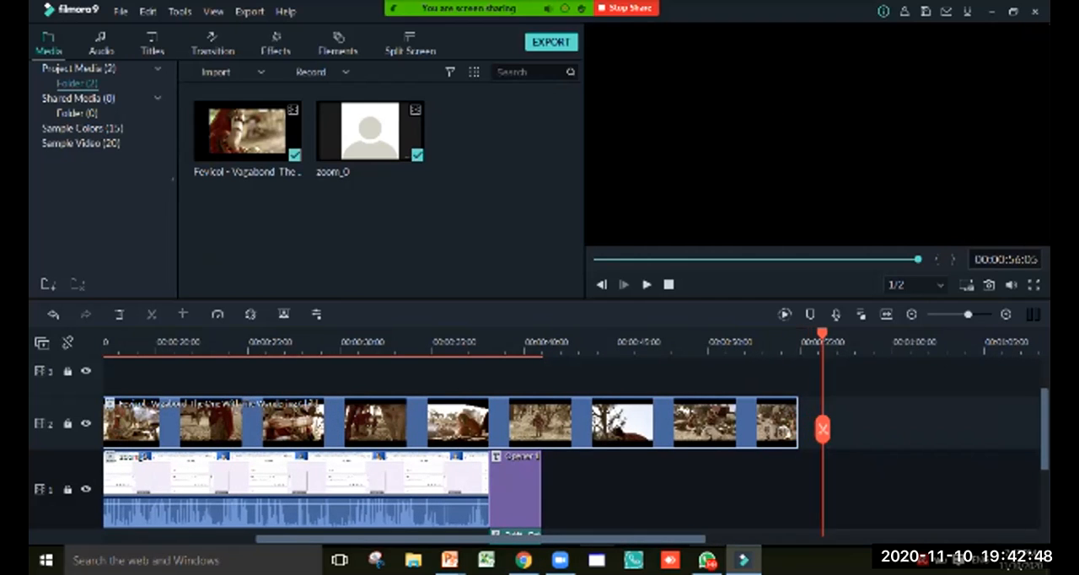
drag(797, 426, 250, 426)
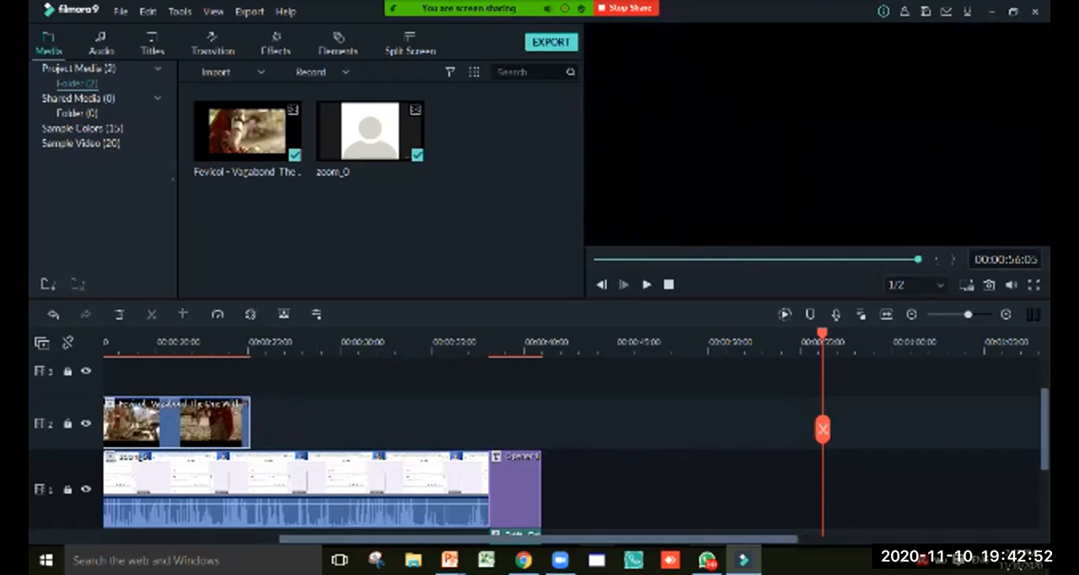
drag(823, 335, 597, 335)
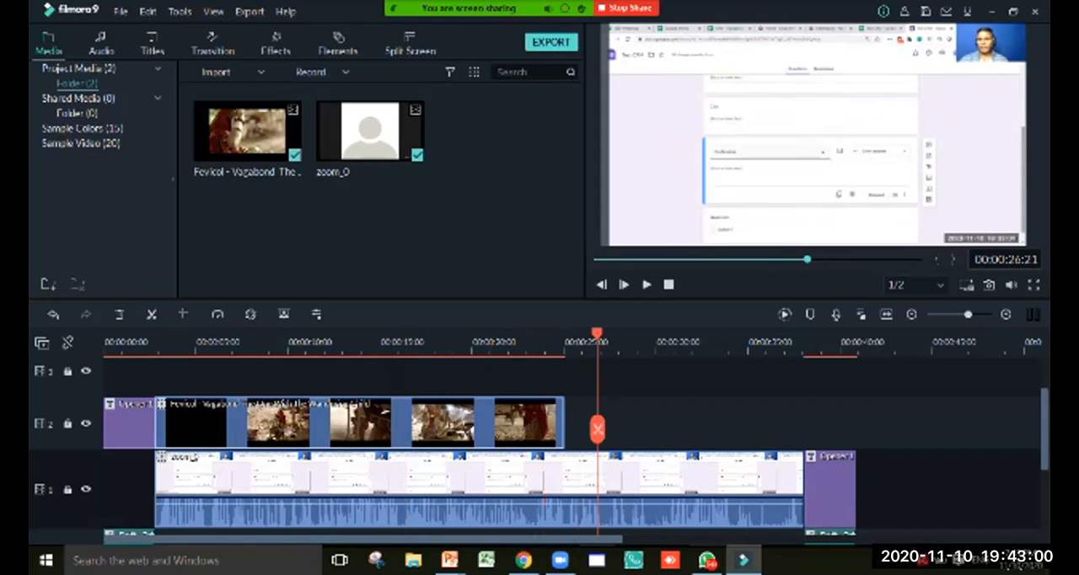
drag(563, 421, 228, 426)
Play the timeline from the beginning past the shortened Fevicol clip to check how it overlays zoom_0
drag(597, 335, 105, 336)
click(646, 285)
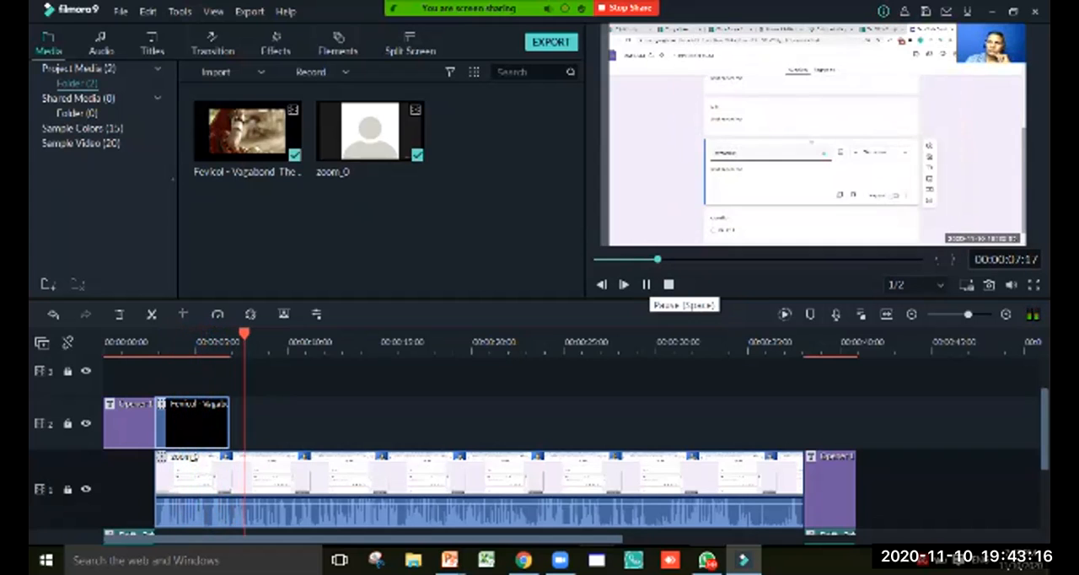
click(647, 284)
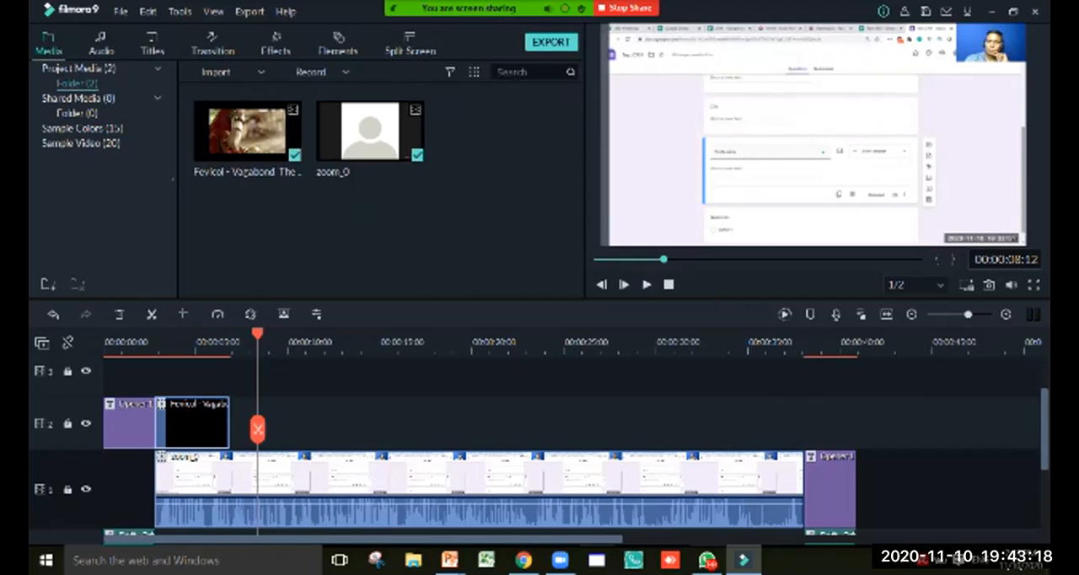
Extend the end of the Fevicol clip to about 12 seconds on the timeline and play the overlaid part briefly
drag(258, 430, 325, 422)
click(646, 285)
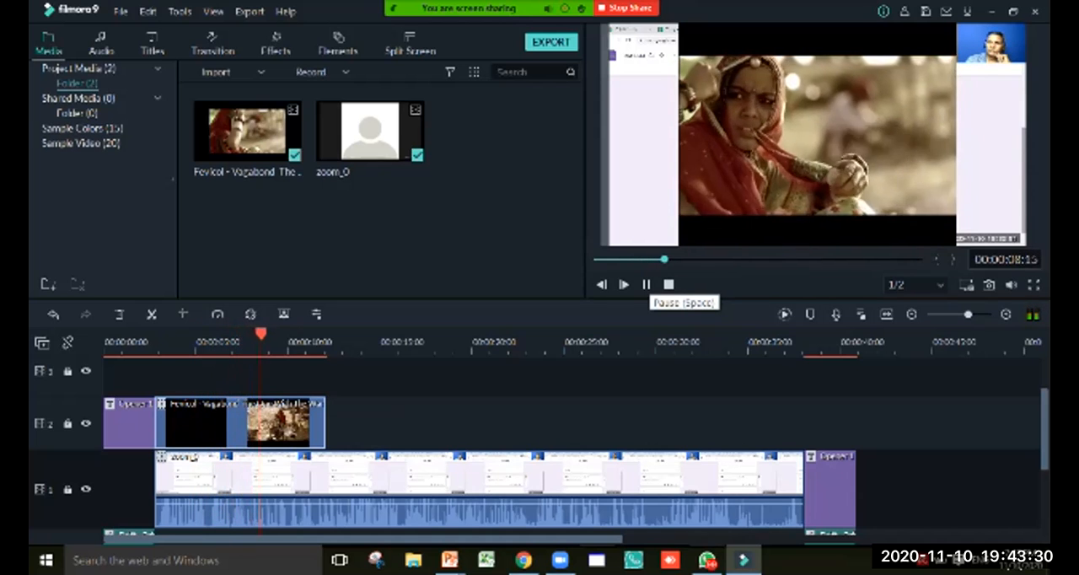
click(647, 285)
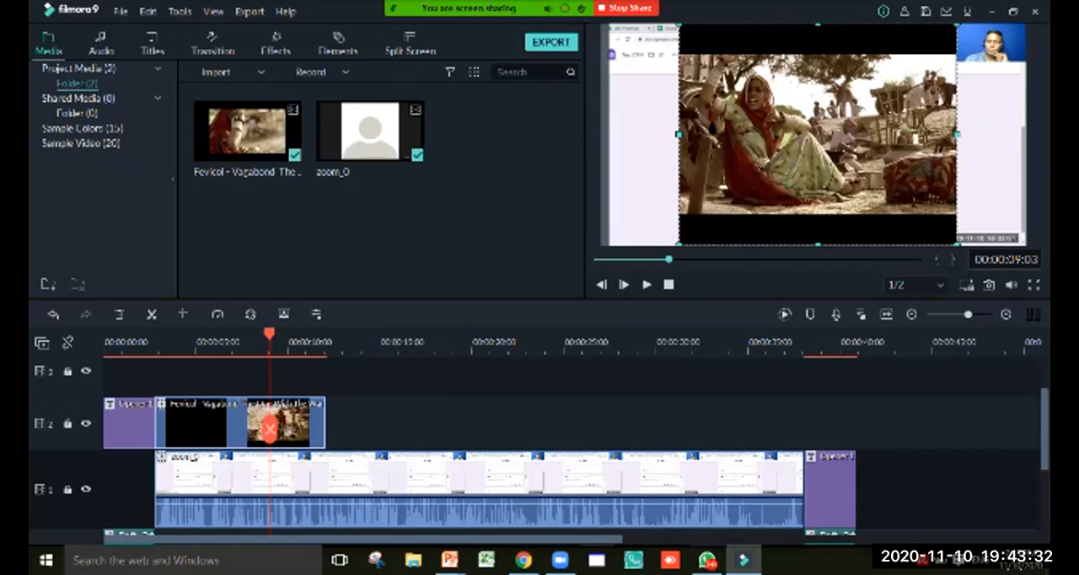
Enlarge the Fevicol overlay in the preview toward the lower-left corner and play the timeline from near its start past the overlay
drag(680, 245, 604, 303)
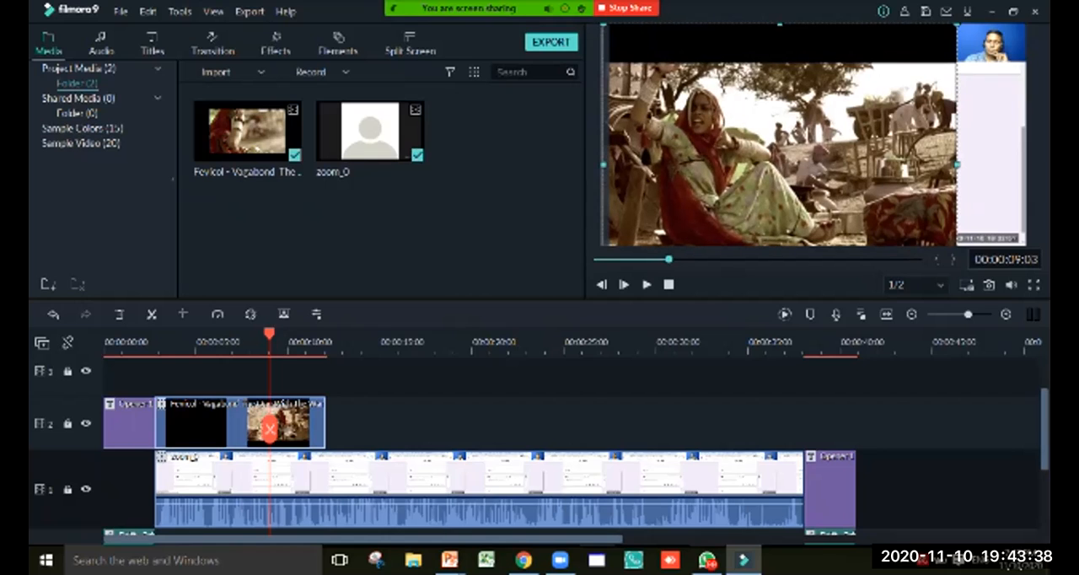
drag(269, 430, 107, 430)
click(645, 284)
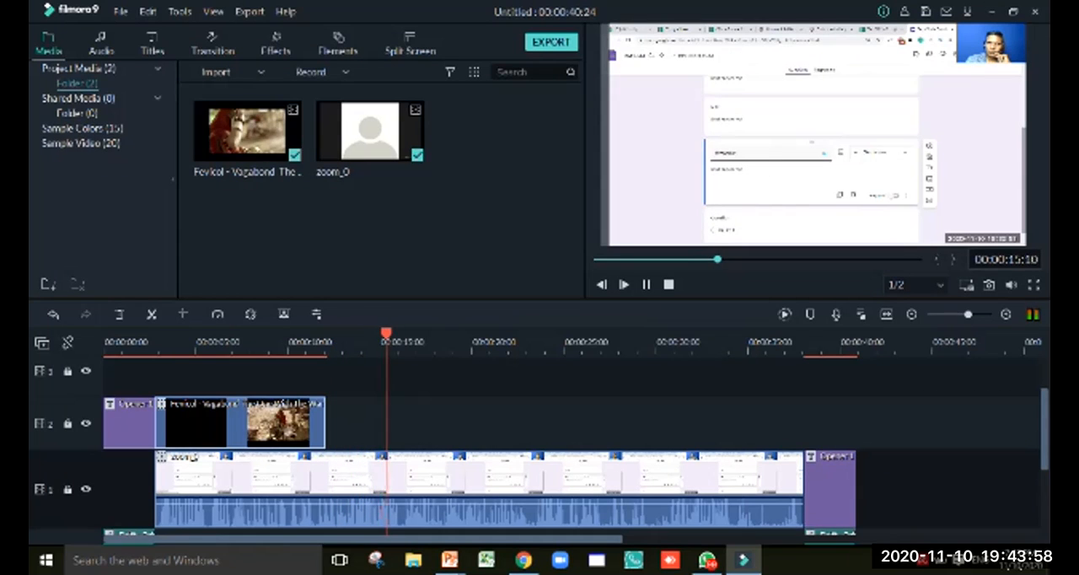
click(646, 284)
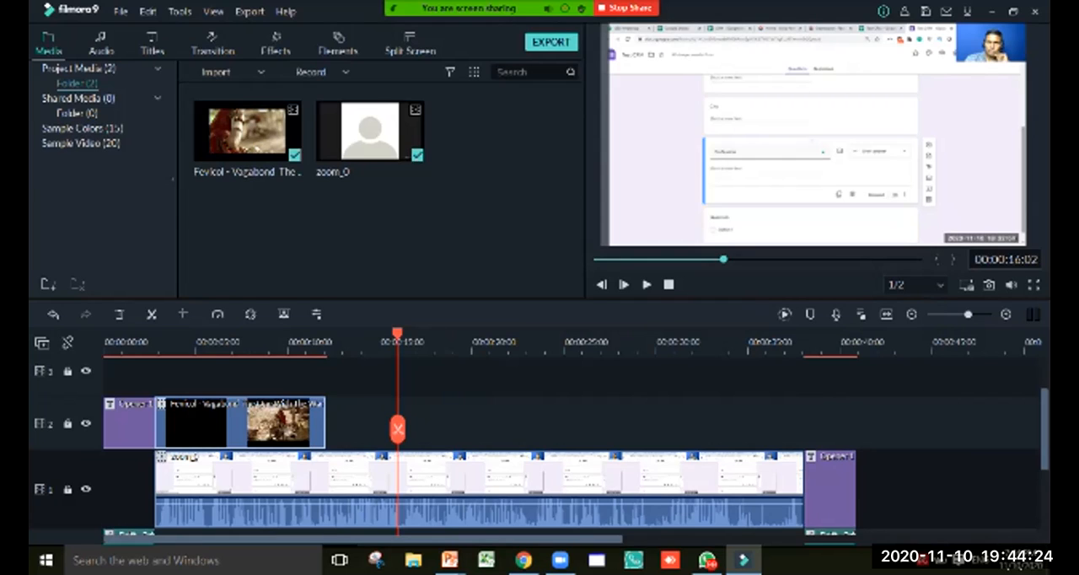
Play the opener title from the very beginning of the timeline for about two seconds
drag(397, 334, 104, 334)
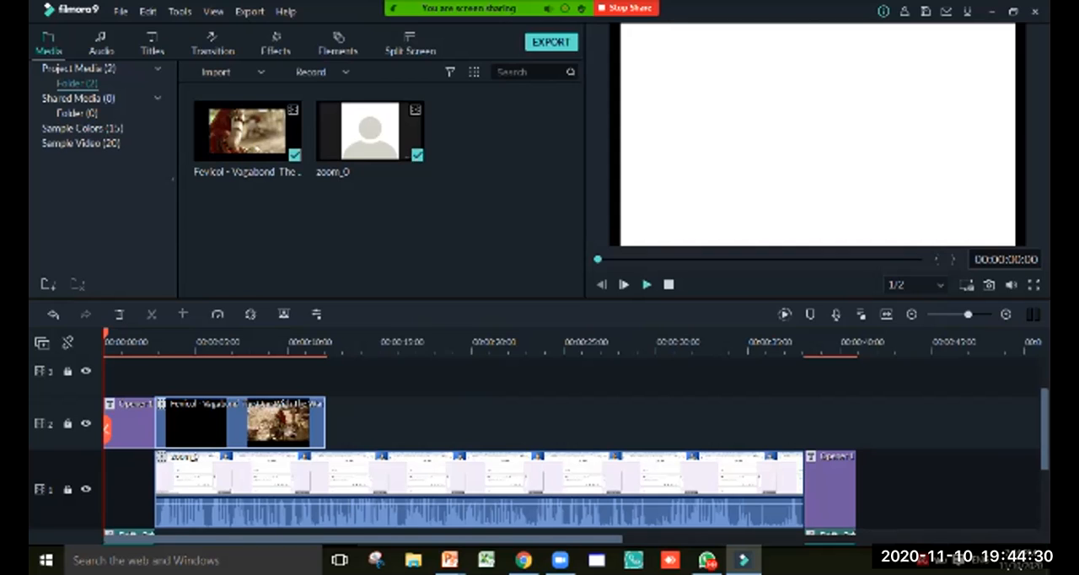
click(647, 284)
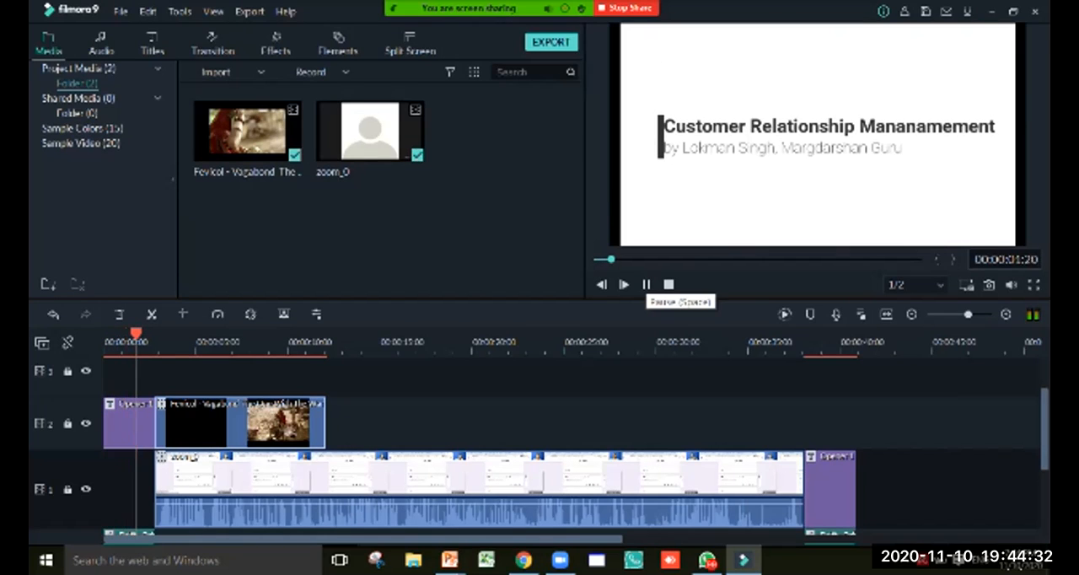
key(space)
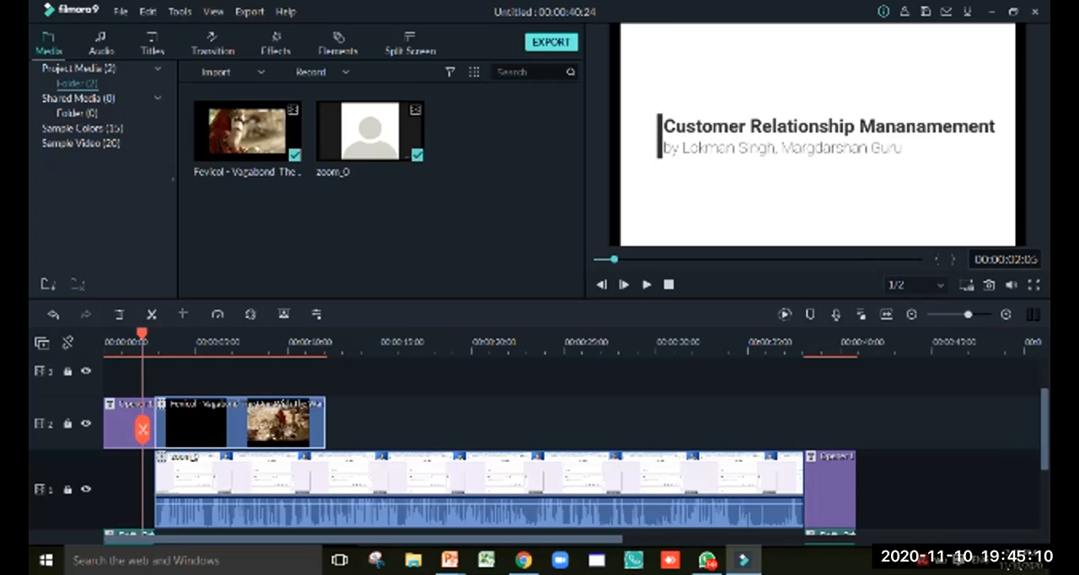
Start a local MP4 export of the project and name the output file CRM
click(550, 41)
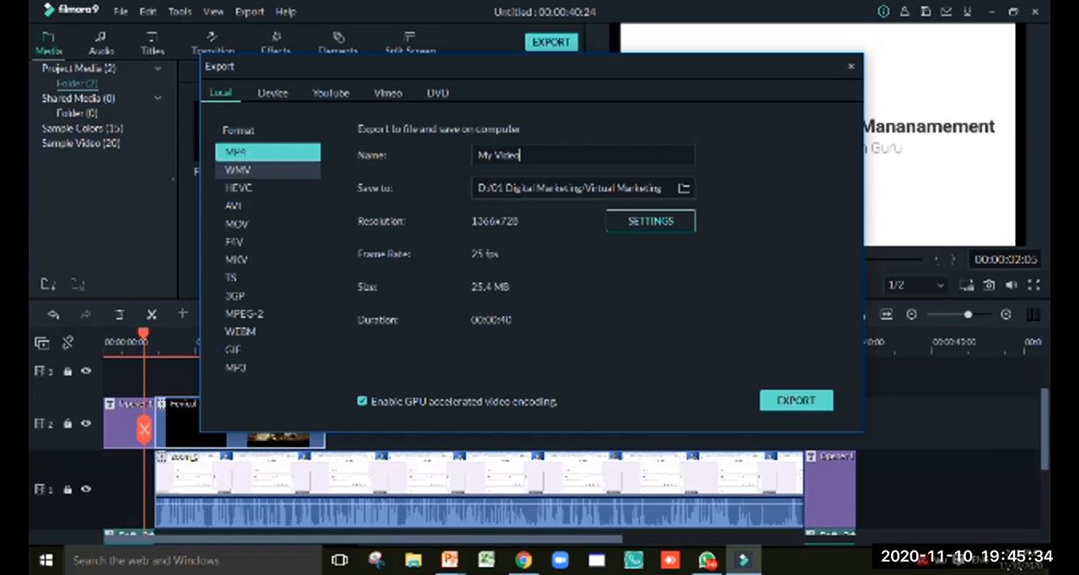
key(ctrl+a)
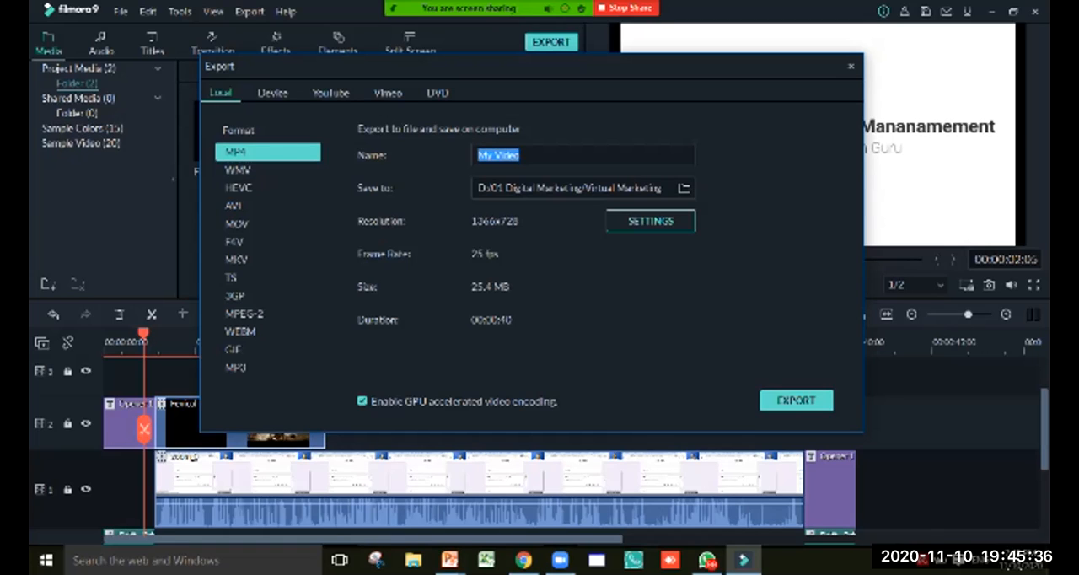
text(CRM)
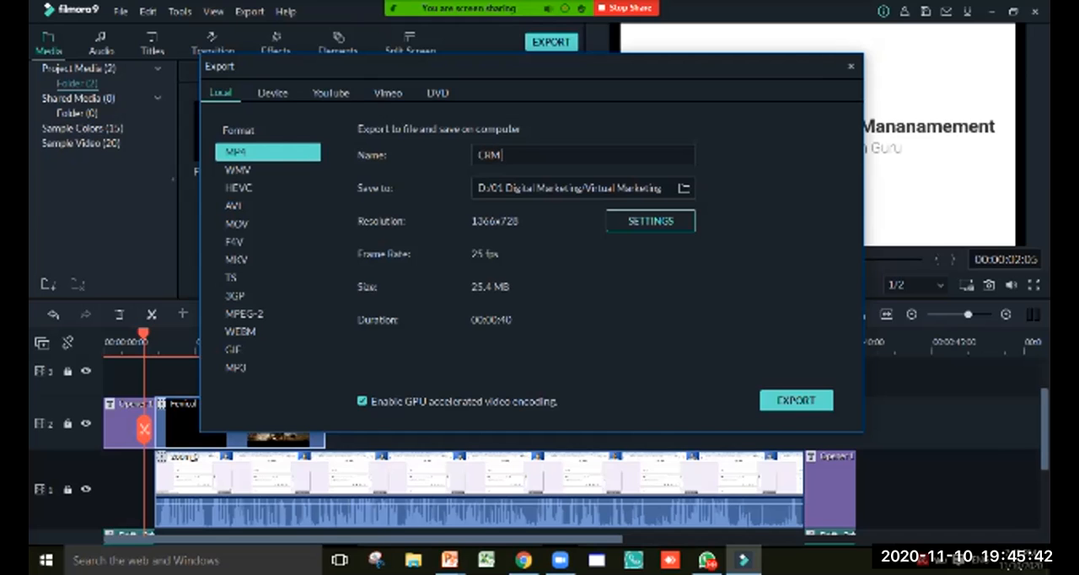
Set the export's save location to the Desktop folder, export the video, and dismiss the export progress window when it finishes
click(684, 188)
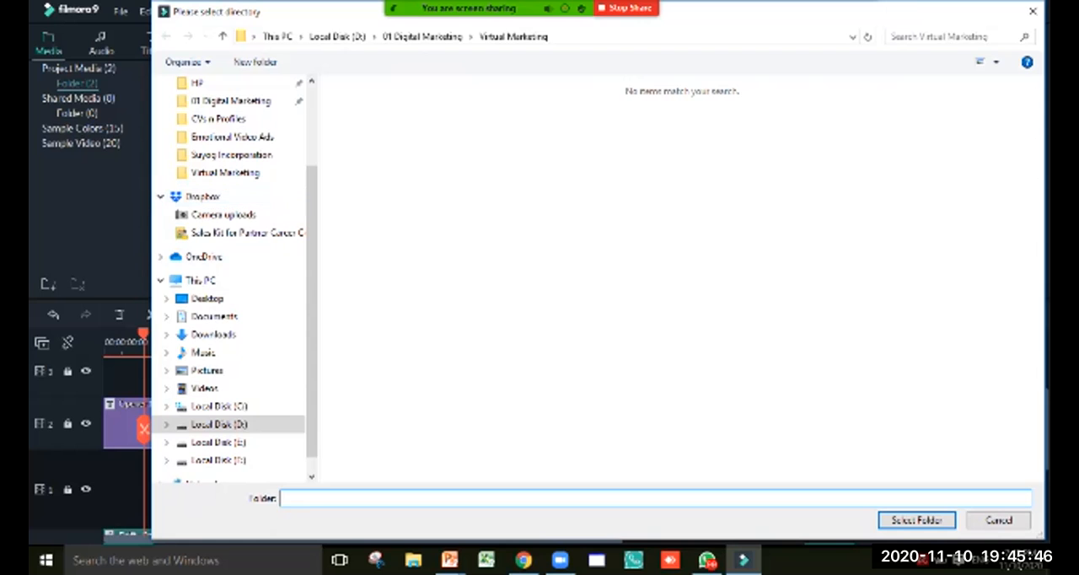
click(207, 299)
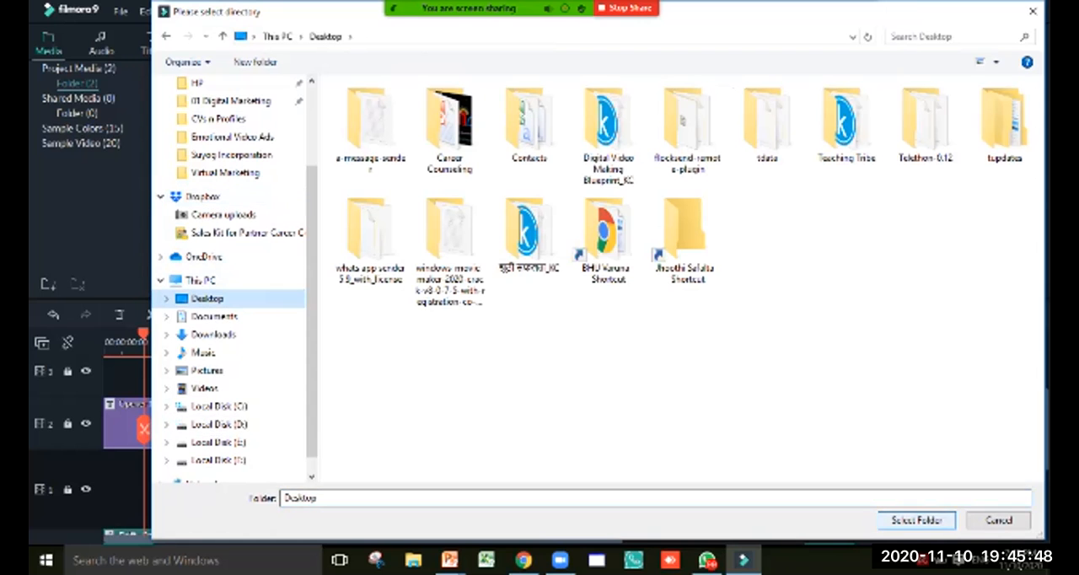
click(916, 520)
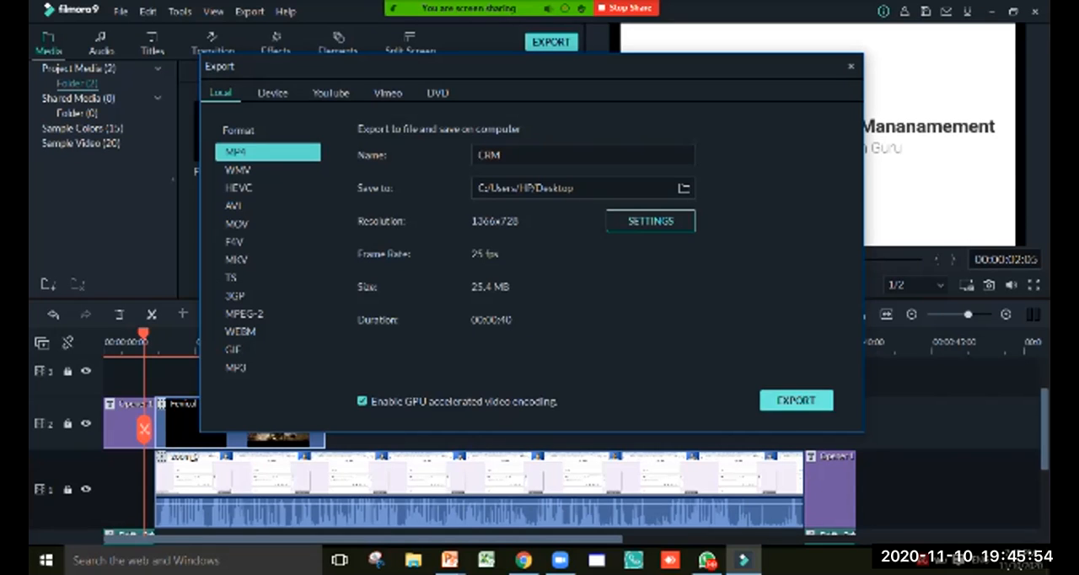
click(795, 400)
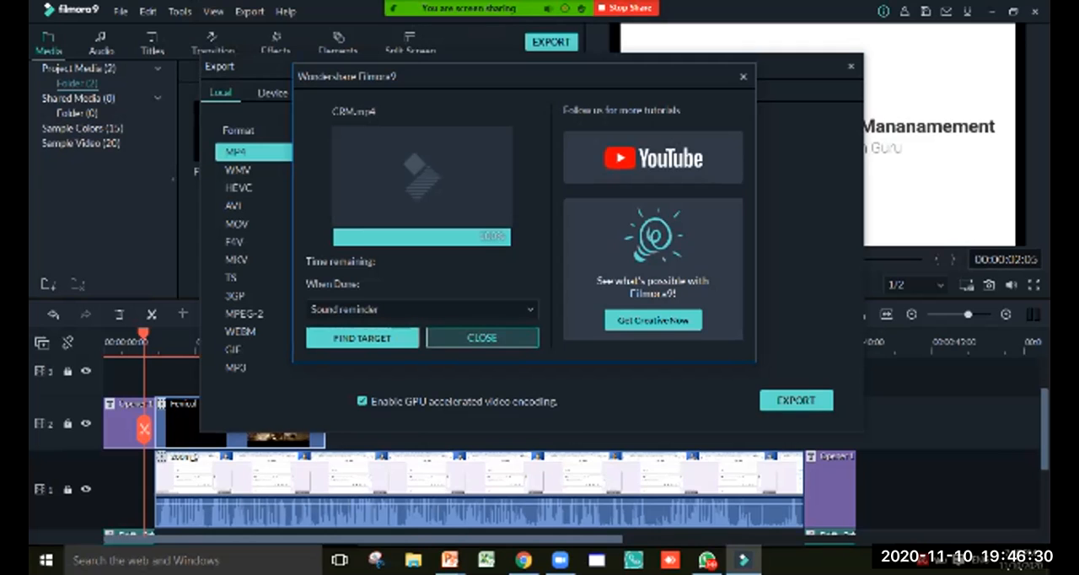
click(482, 337)
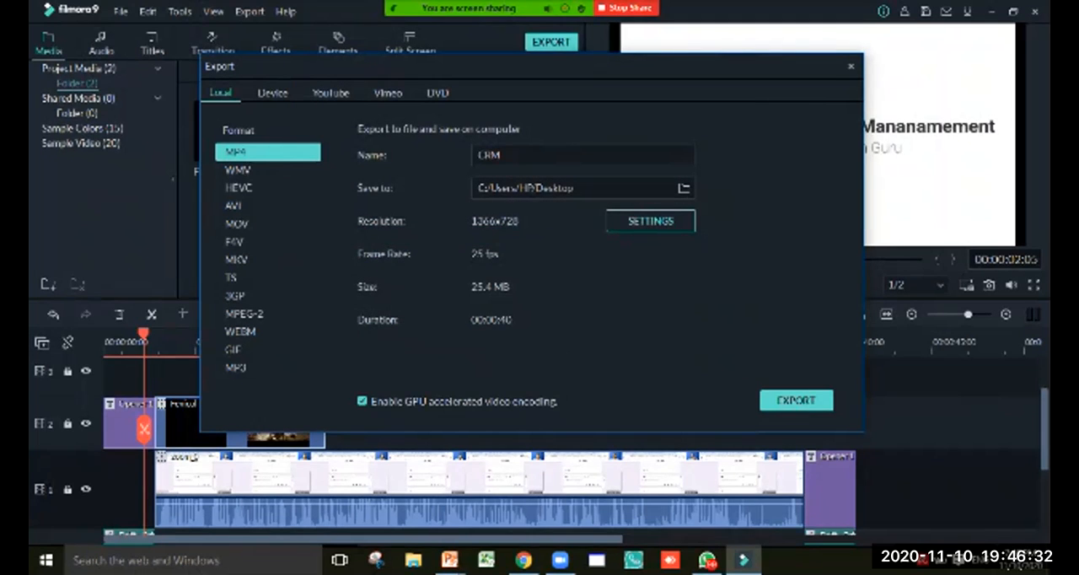
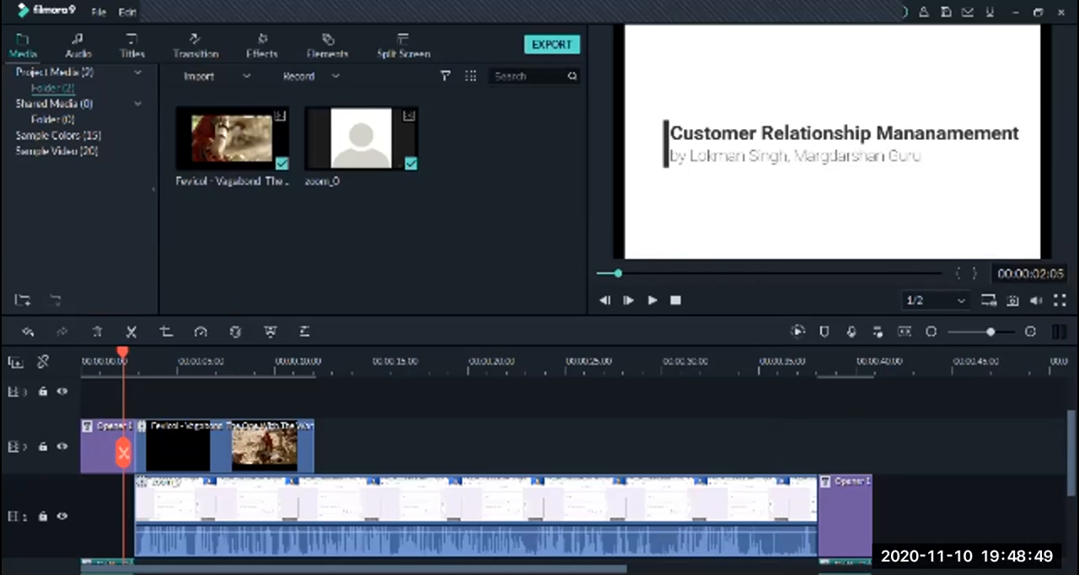
Move the Fevicol clip on track 2 to start right after the closing title, and play its first few seconds
drag(221, 447, 958, 446)
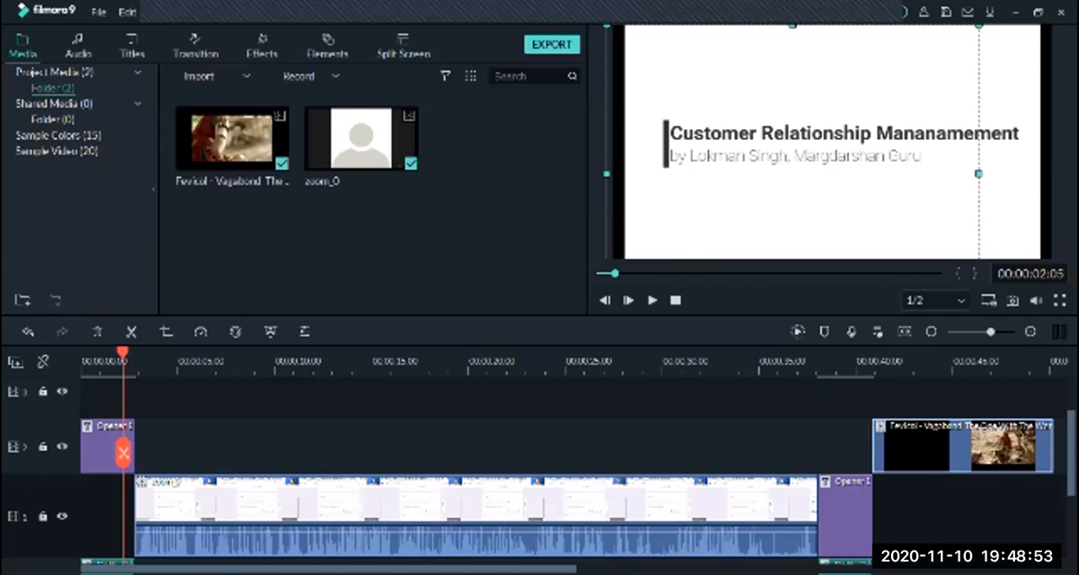
drag(123, 453, 879, 452)
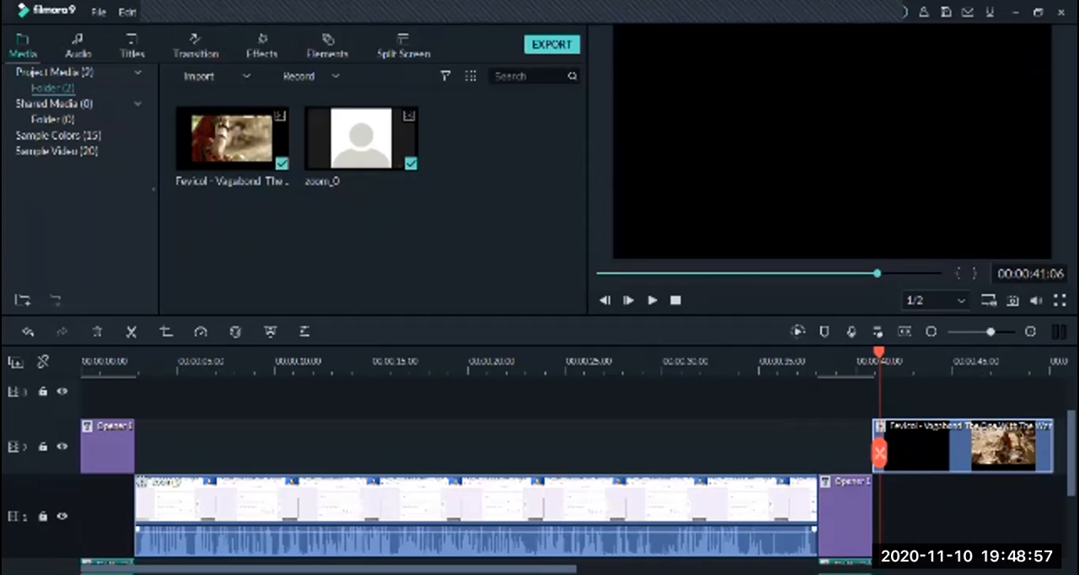
scroll(879, 452, right, 2)
scroll(573, 460, right, 7)
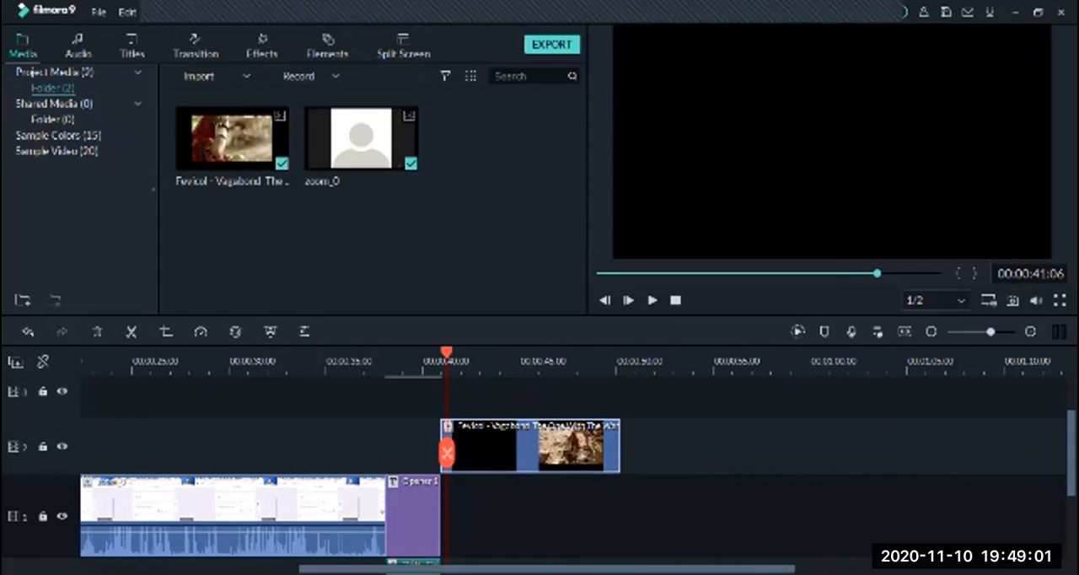
key(space)
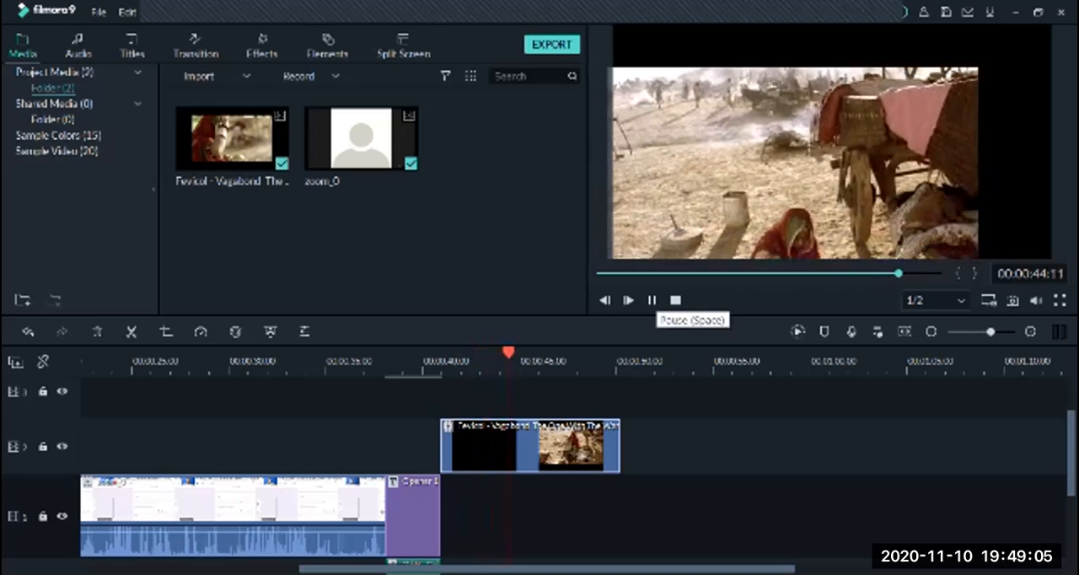
click(652, 300)
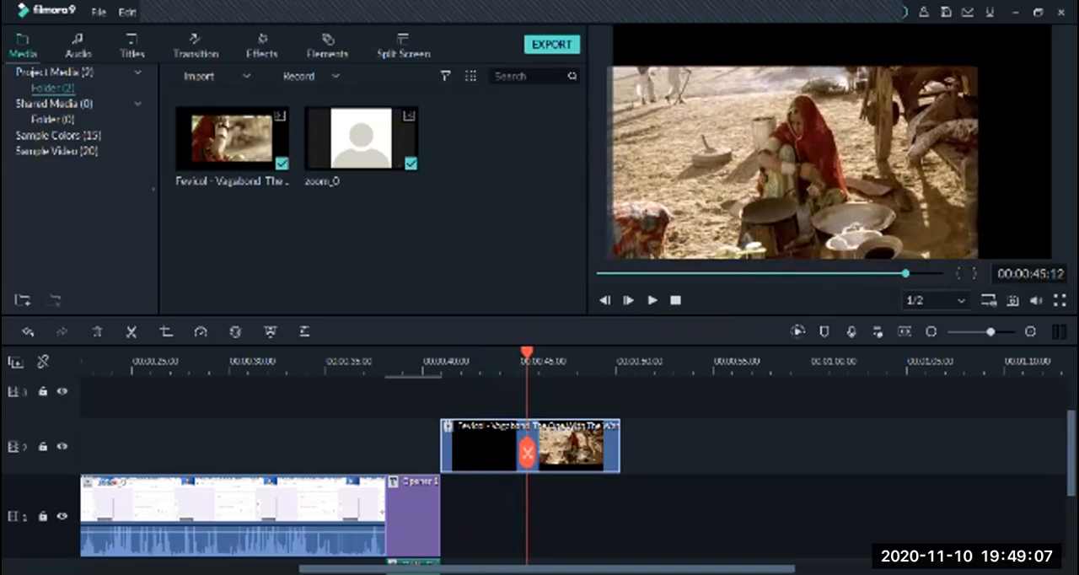
Record a microphone voiceover of about 9 seconds over the Fevicol clip, beginning at the clip's start
drag(527, 453, 442, 453)
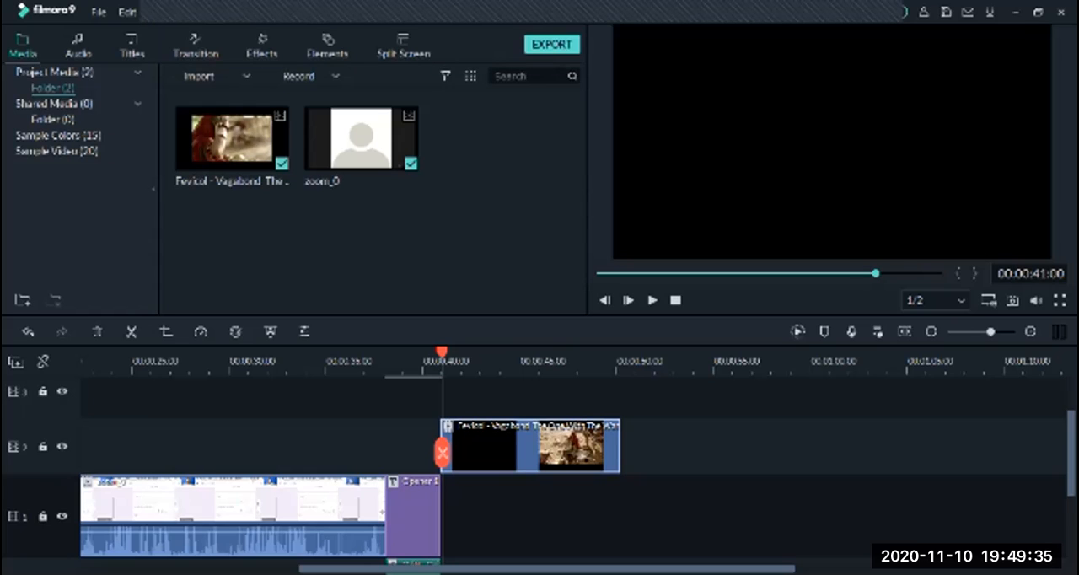
click(851, 331)
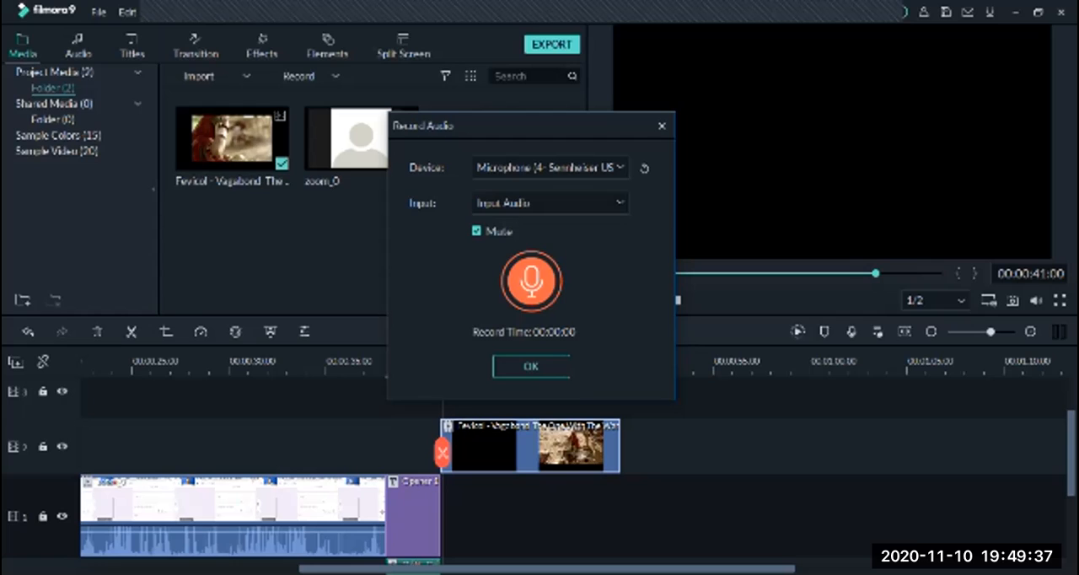
click(531, 282)
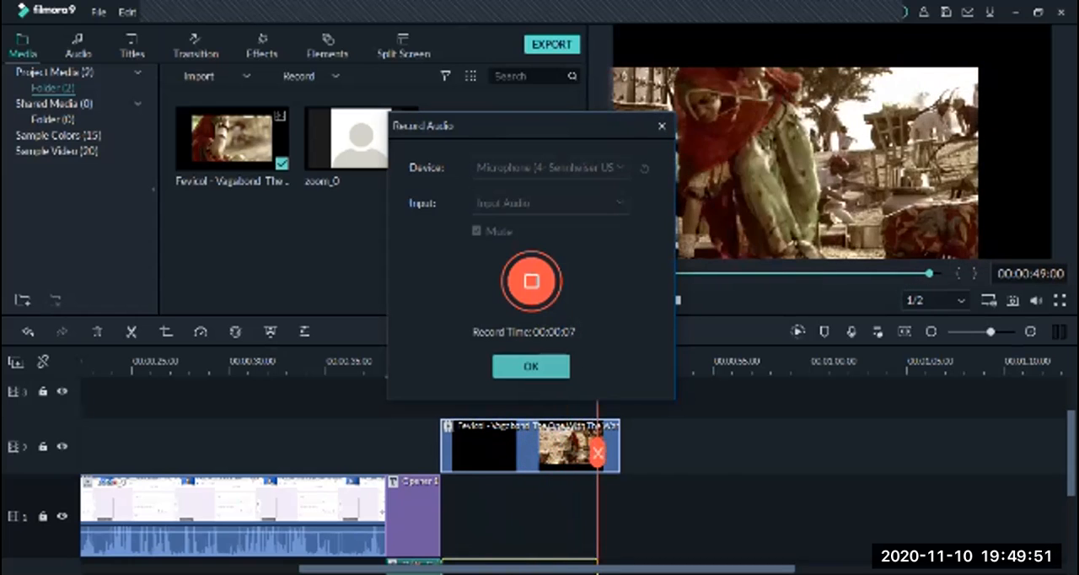
click(531, 366)
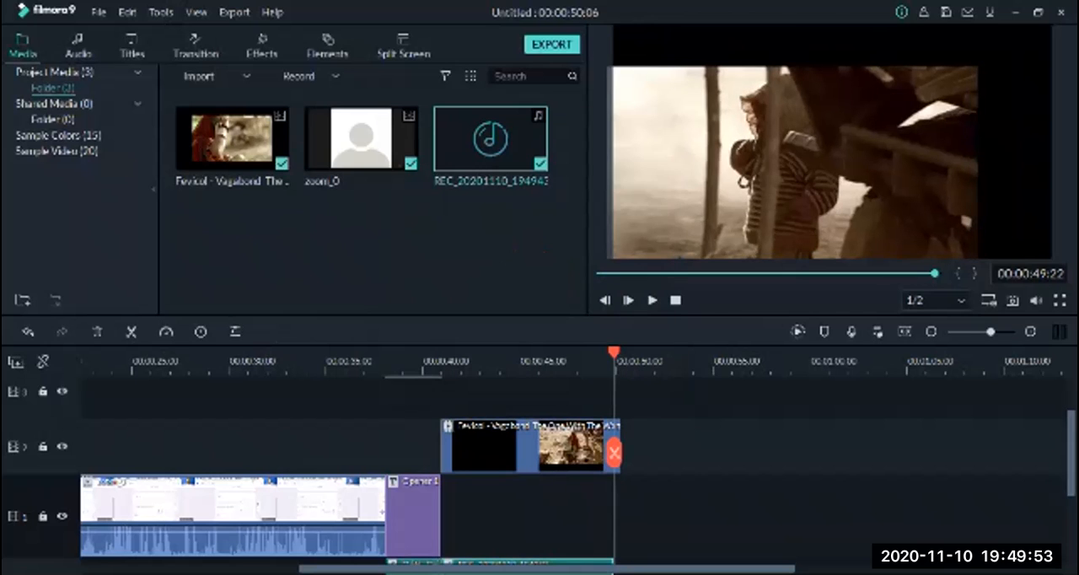
Play the Fevicol clip twice with its recorded voiceover, starting each time at the end of the closing title
drag(614, 352, 438, 352)
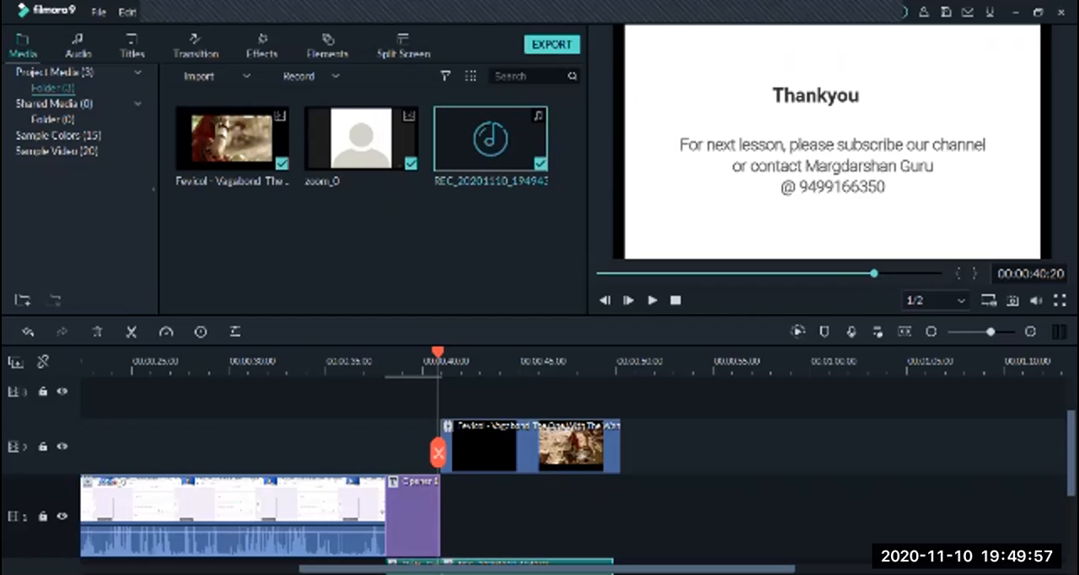
key(space)
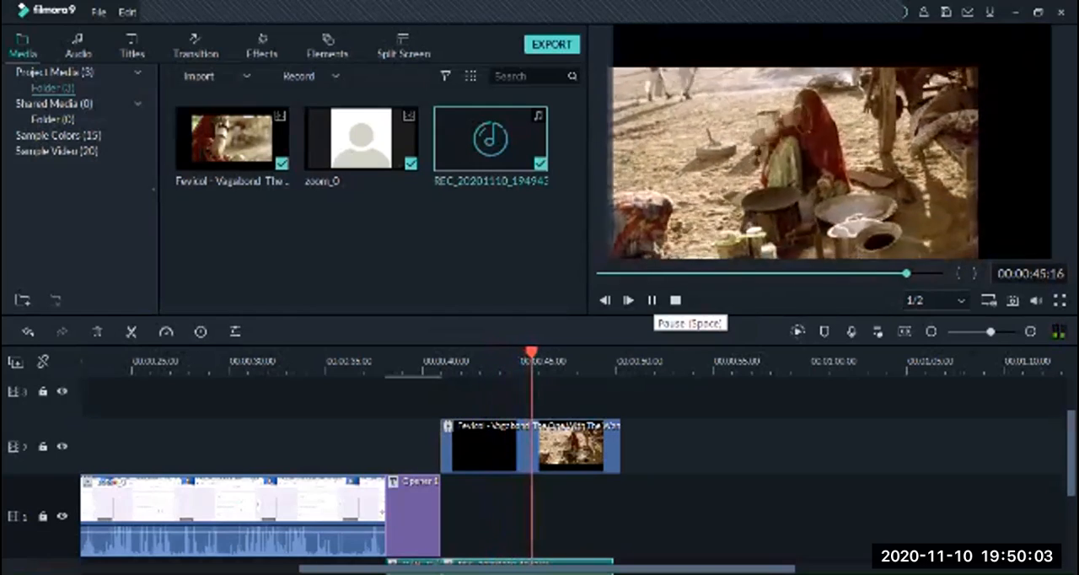
key(space)
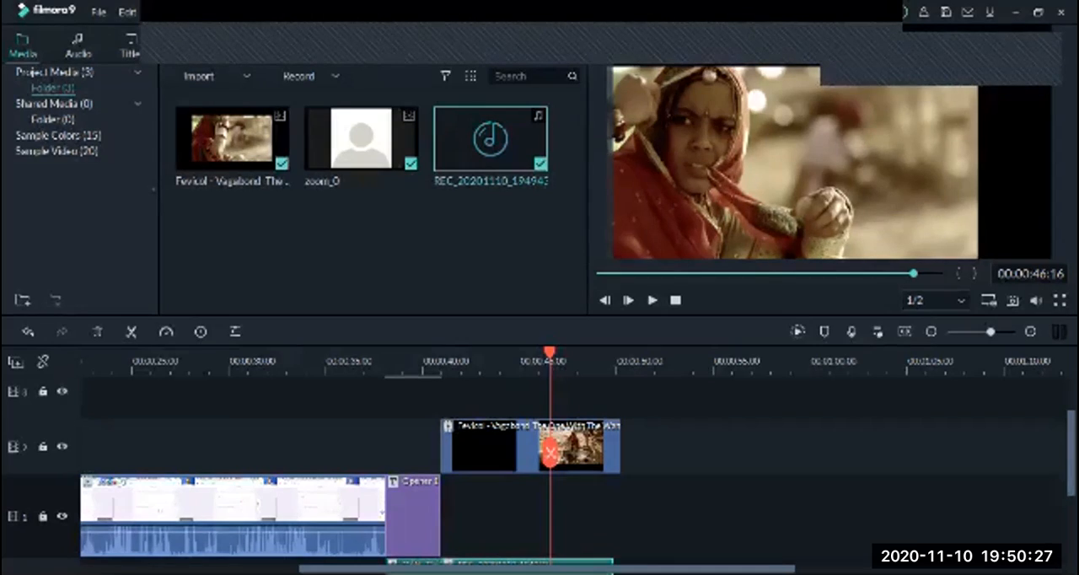
click(438, 362)
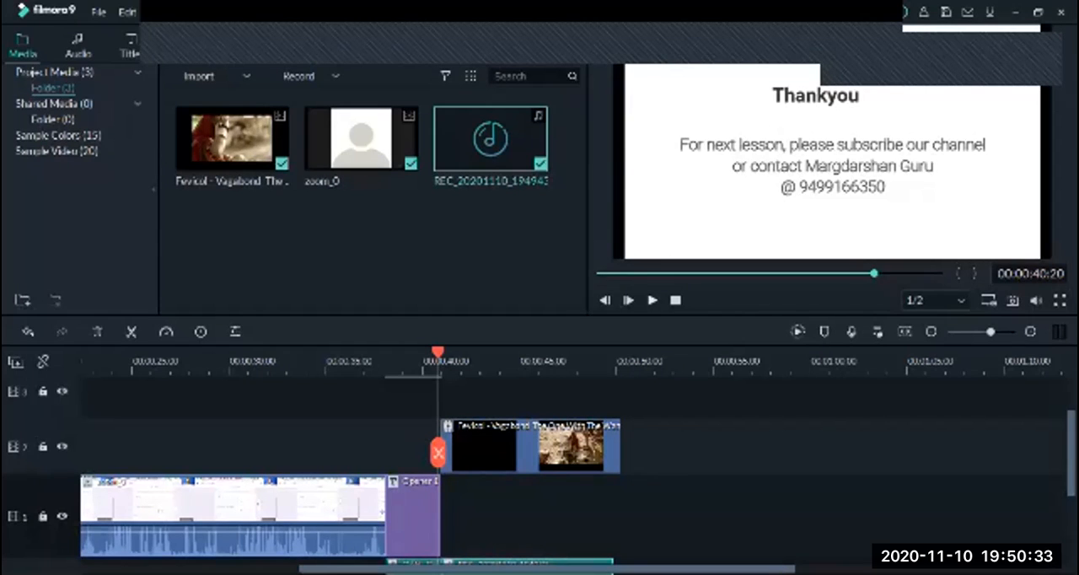
click(652, 300)
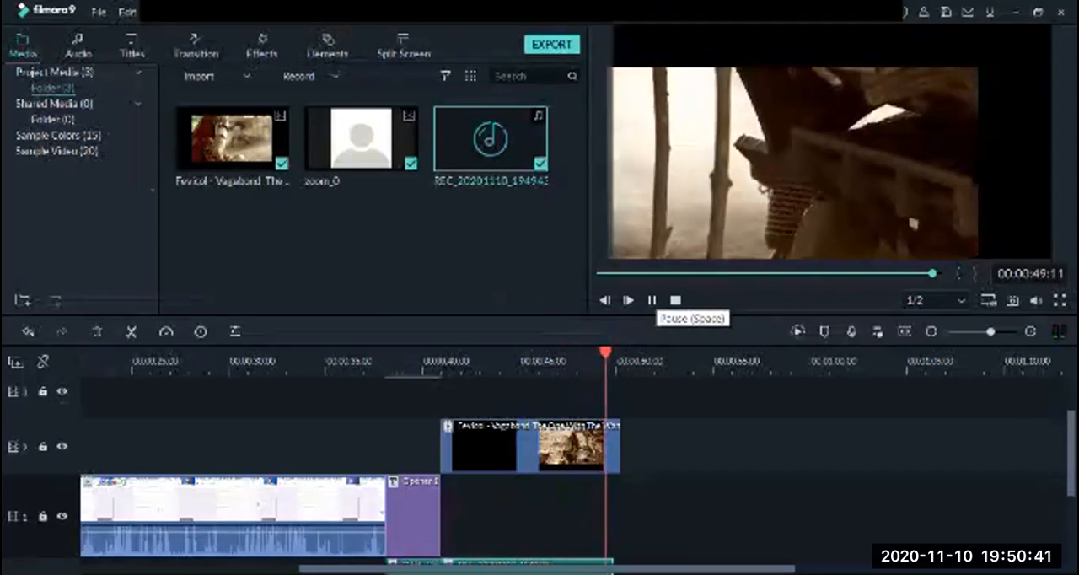
click(651, 300)
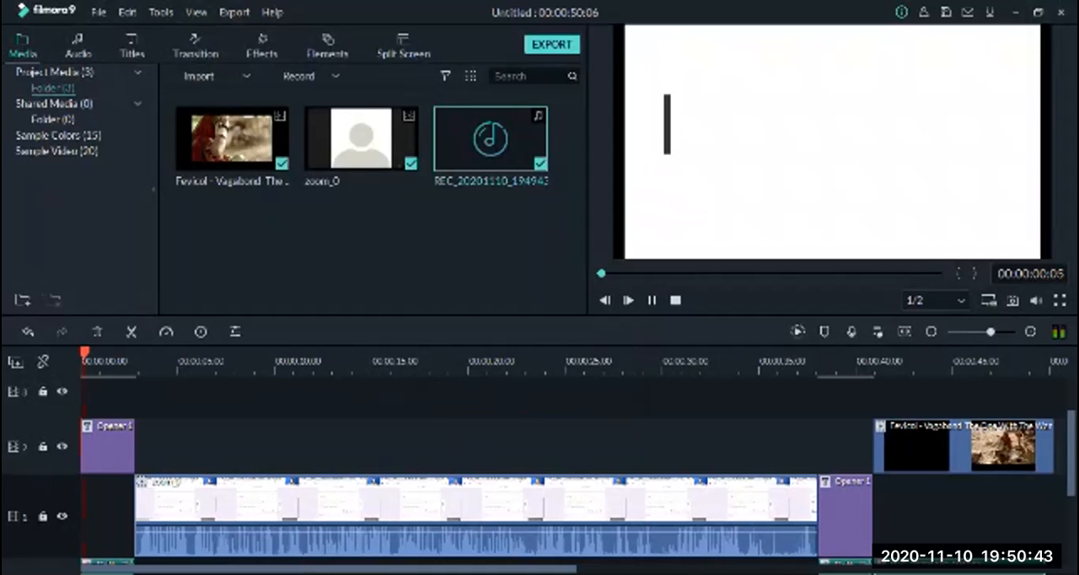
key(space)
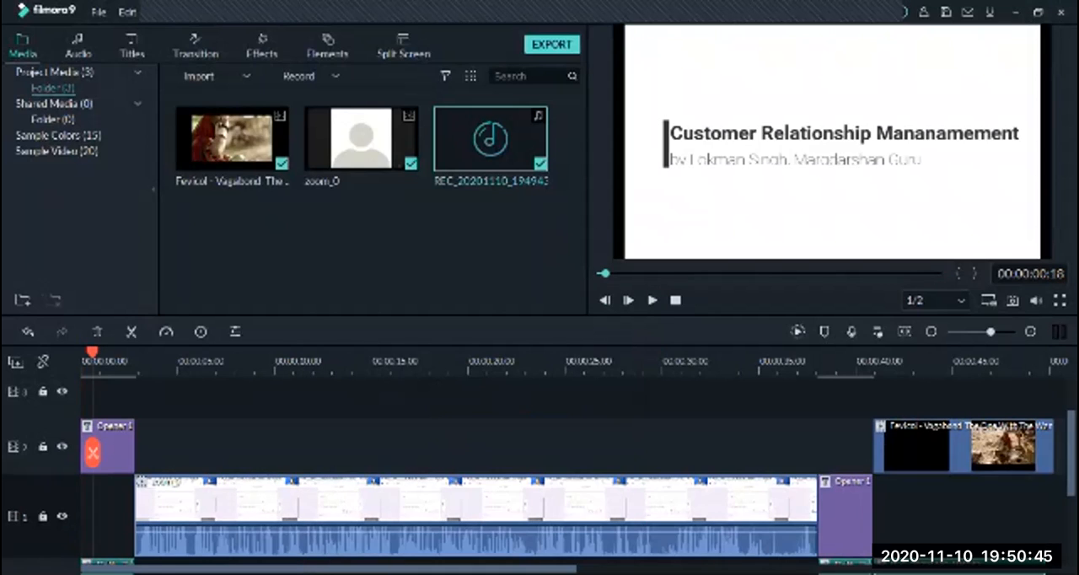
Paste a copy of the zoom_0 clip on video track 1, clear of the existing clips, starting at about 00:00:55
drag(92, 453, 888, 452)
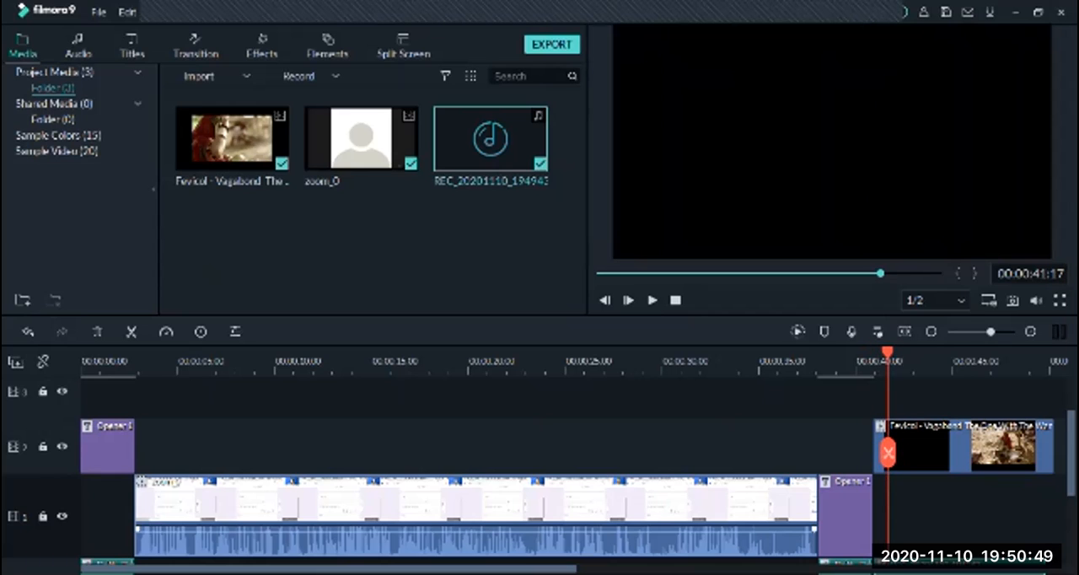
scroll(574, 460, right, 5)
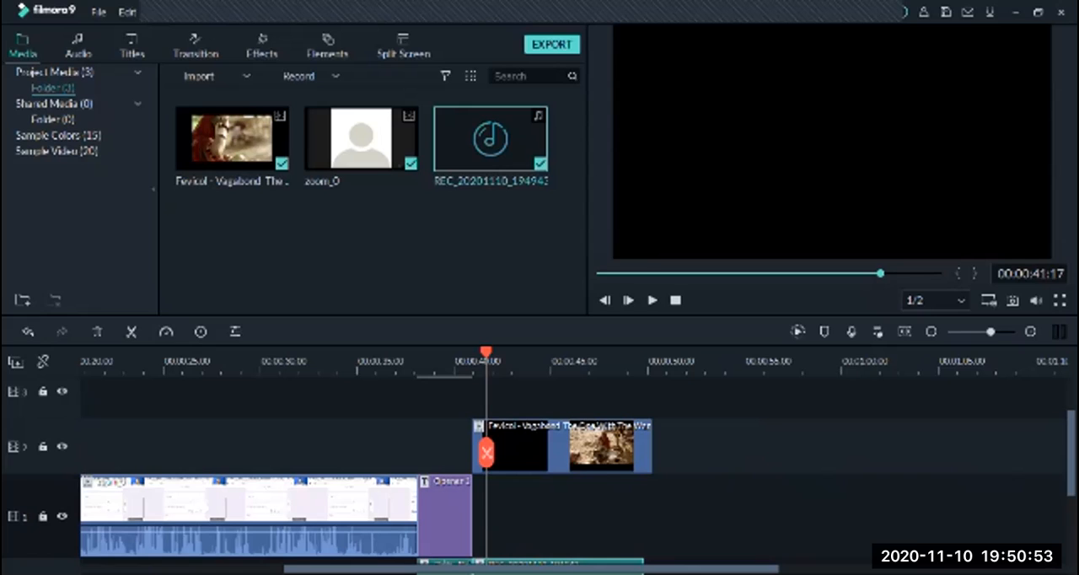
drag(487, 352, 480, 353)
key(Left)
key(Left)
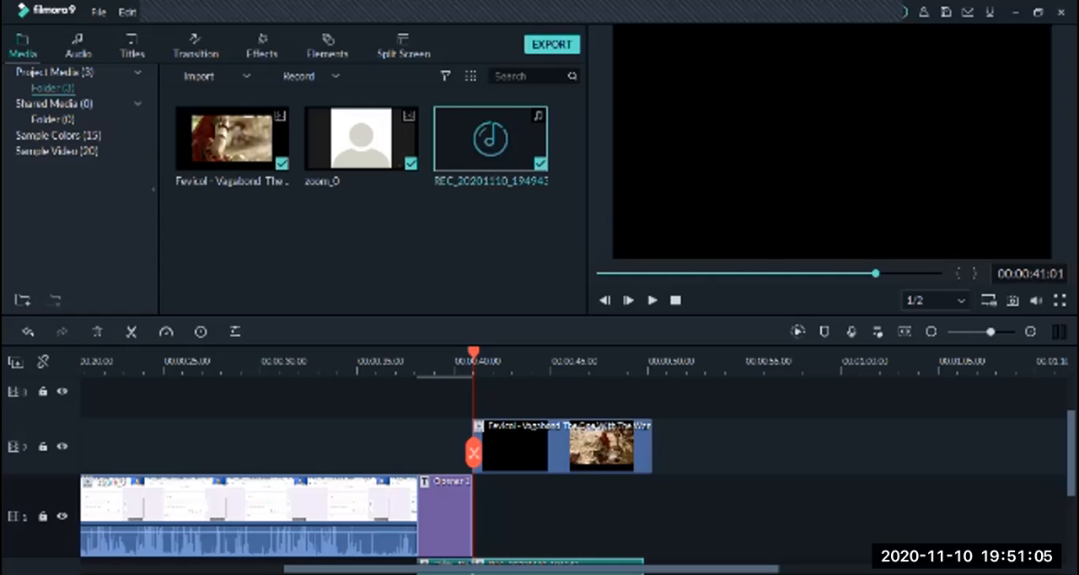
click(248, 515)
key(ctrl+c)
key(ctrl+v)
drag(438, 514, 722, 514)
drag(421, 569, 620, 569)
mouse_move(558, 503)
mouse_down()
mouse_move(557, 445)
mouse_move(558, 511)
mouse_up()
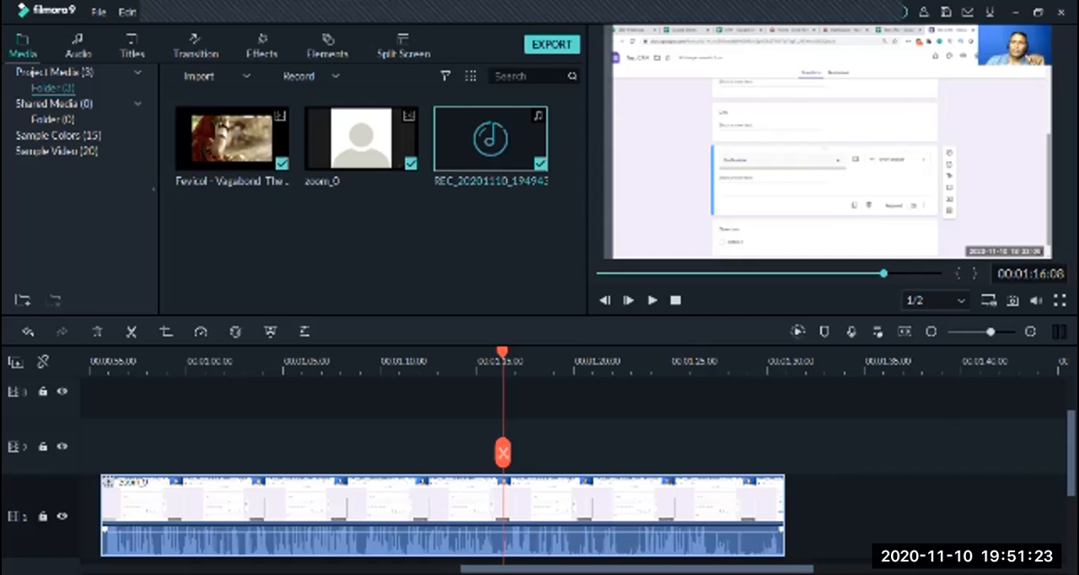
Detach the audio from the copied zoom_0 clip and shift both parts to start at about 00:00:58
right_click(387, 524)
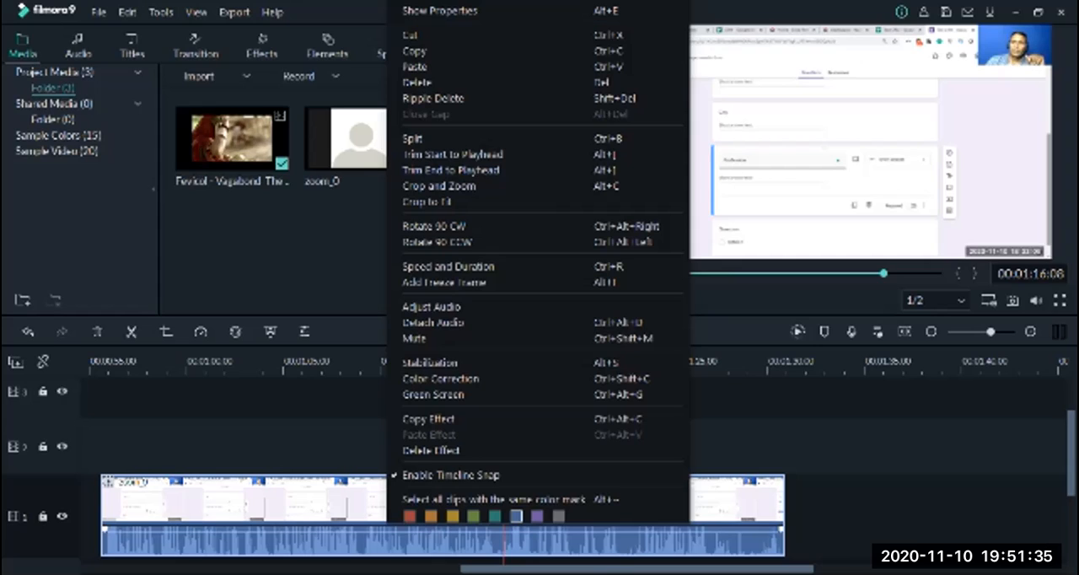
click(432, 322)
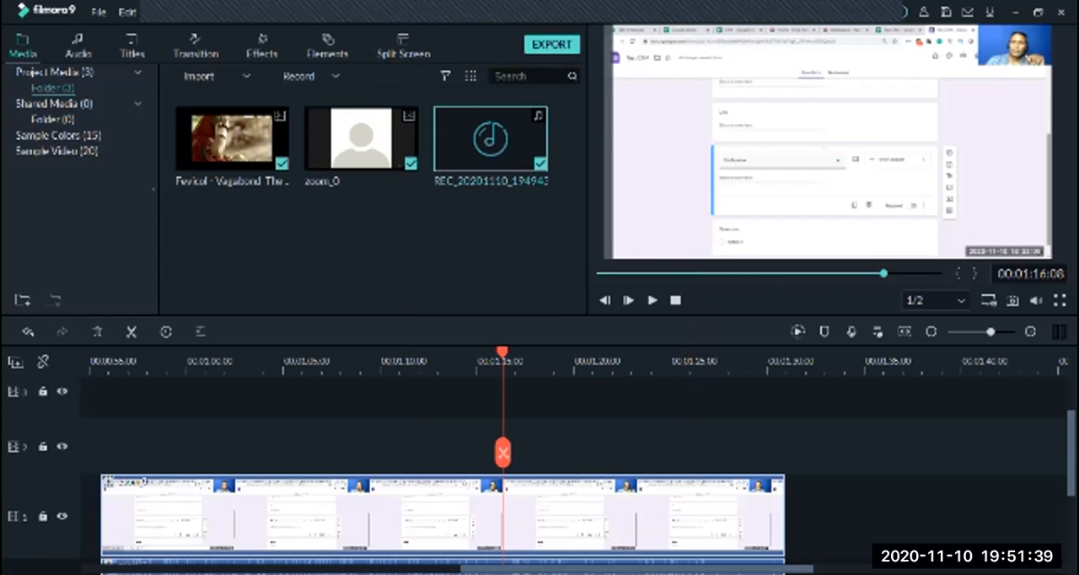
scroll(540, 472, down, 2)
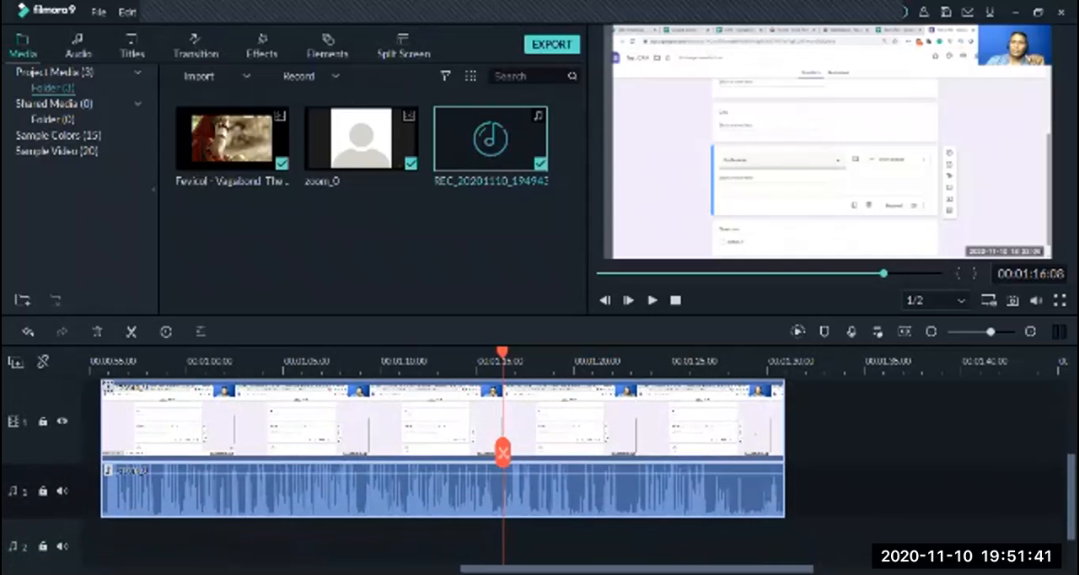
drag(443, 421, 489, 421)
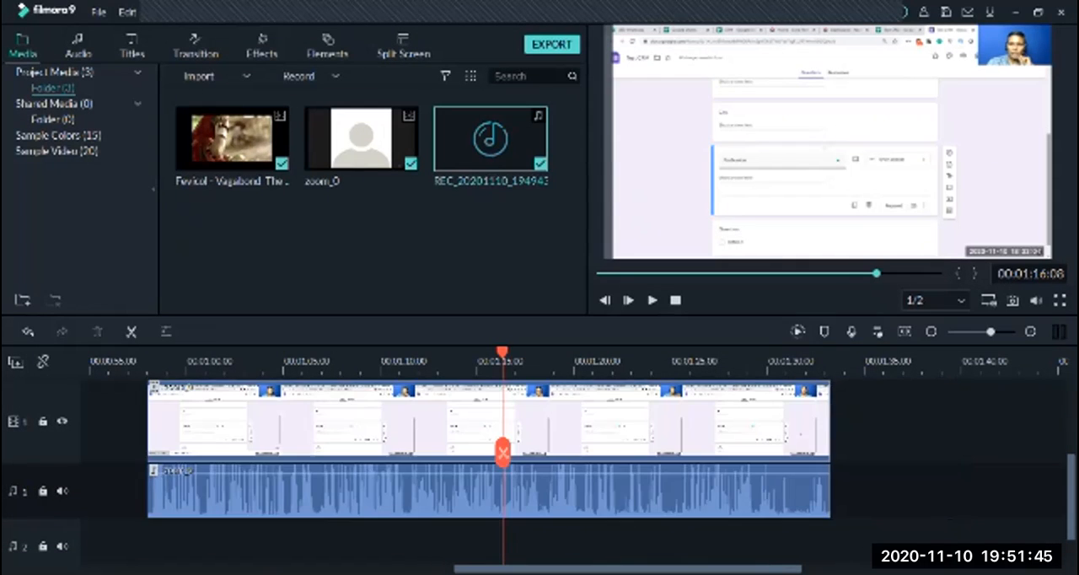
Move the detached audio along audio track 1 so it starts where the copied video ends
drag(644, 491, 844, 491)
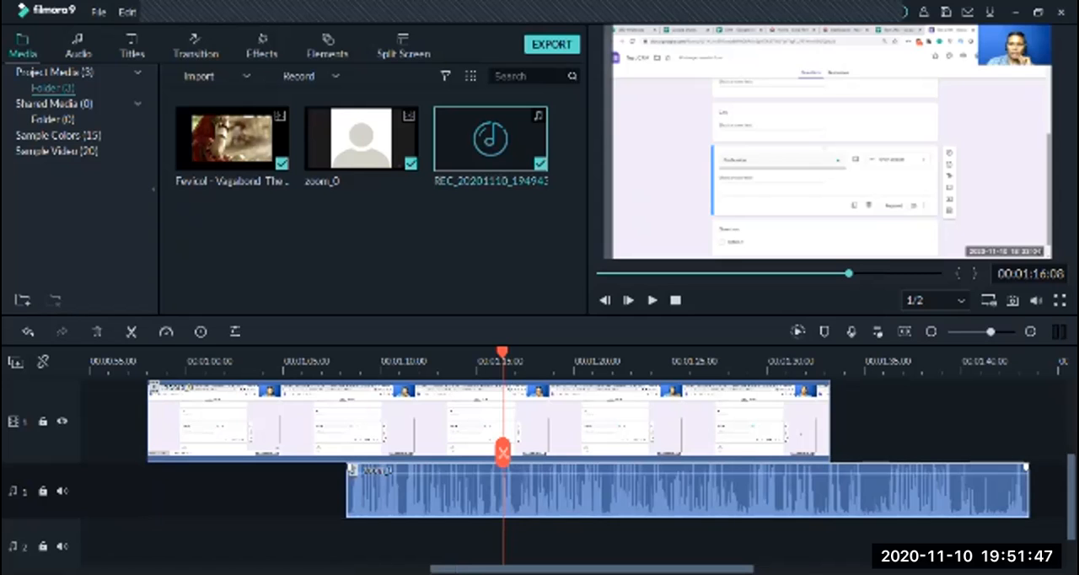
drag(590, 491, 907, 490)
drag(826, 490, 992, 491)
Play part of the silent video and part of the detached audio separately, and delete the detached audio clip
drag(504, 353, 354, 352)
key(space)
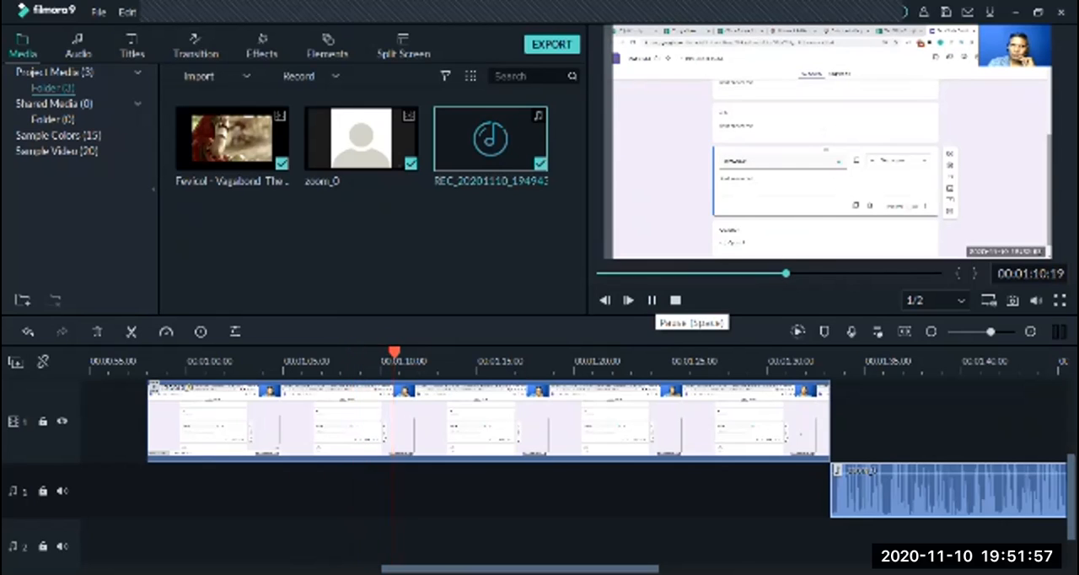
click(652, 300)
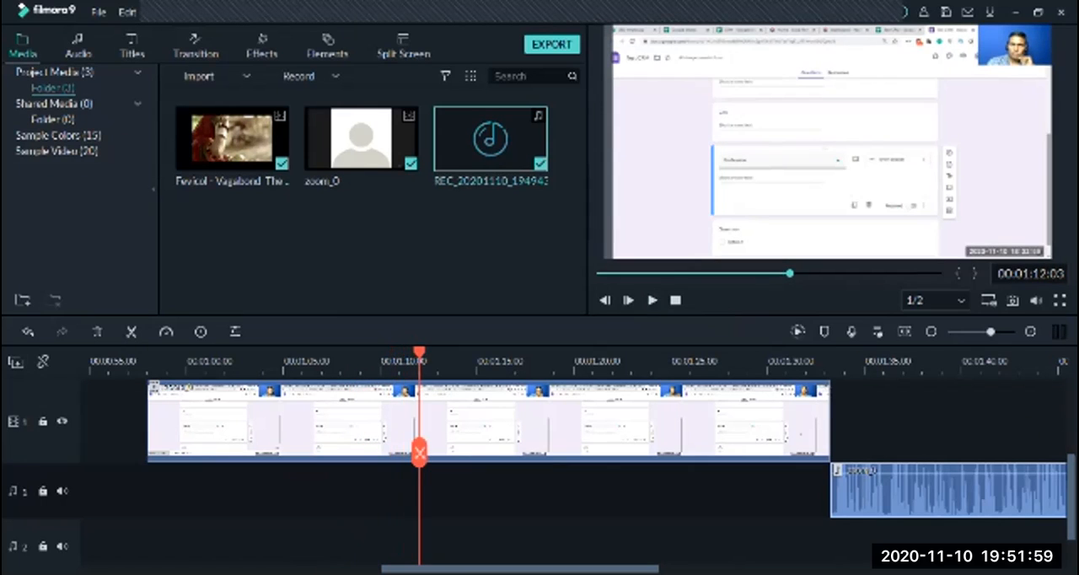
drag(419, 452, 865, 453)
key(space)
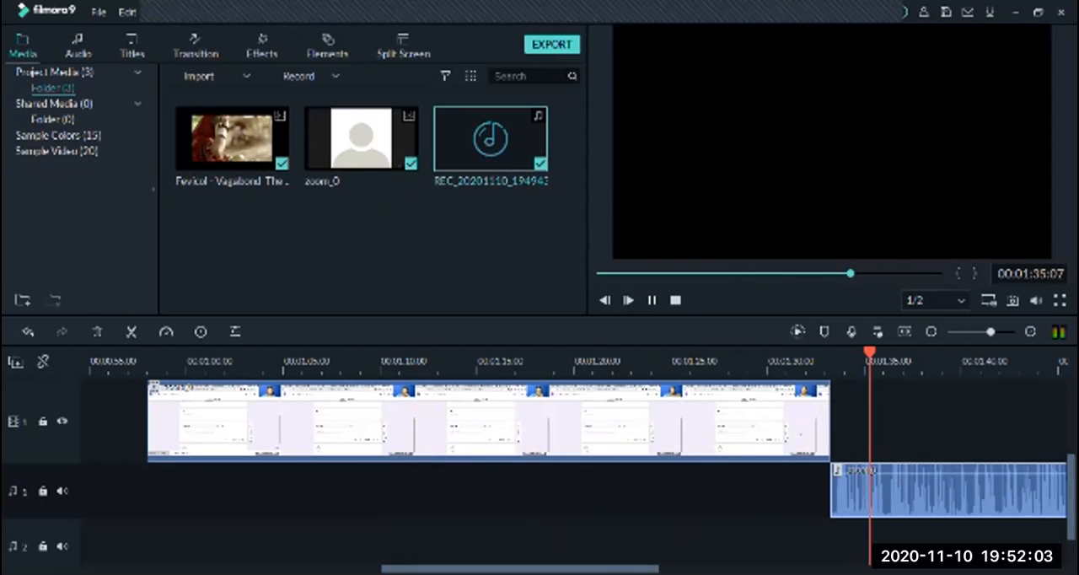
key(space)
key(Delete)
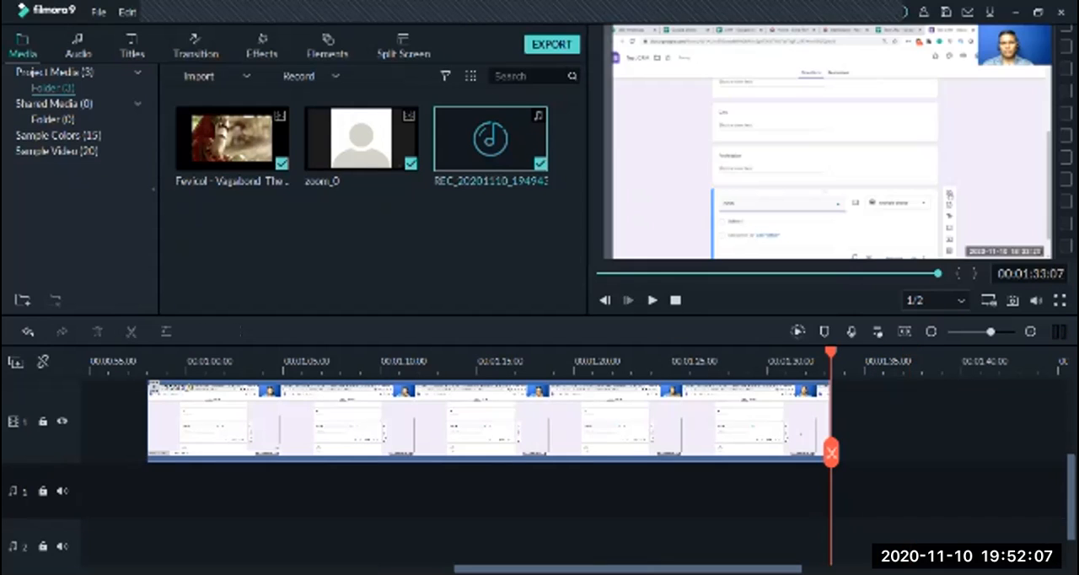
Record a microphone voiceover of about 23 seconds on audio track 1 from the start of the silent zoom_0 copy
drag(831, 352, 148, 352)
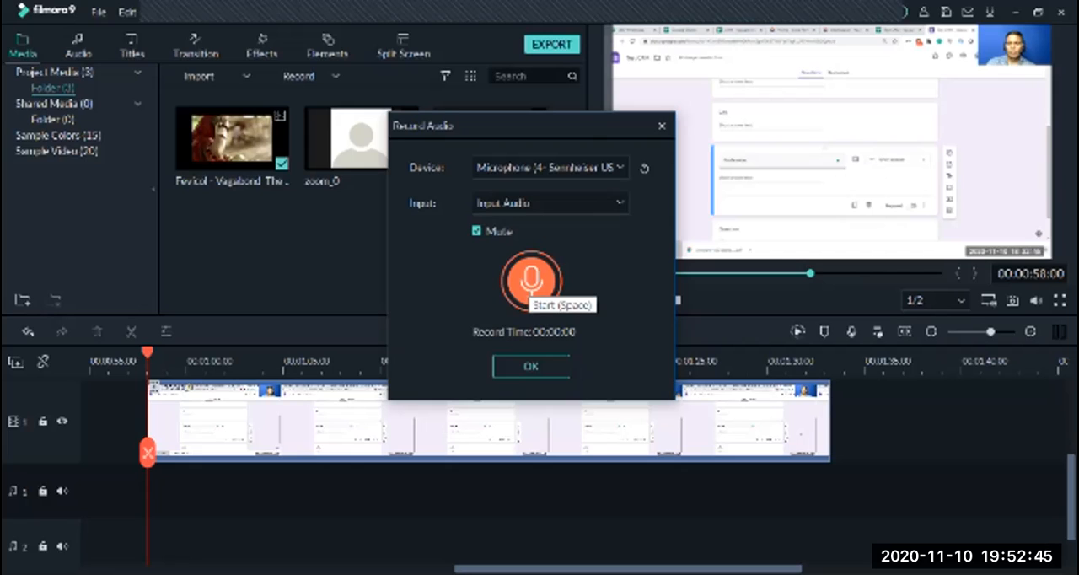
click(531, 282)
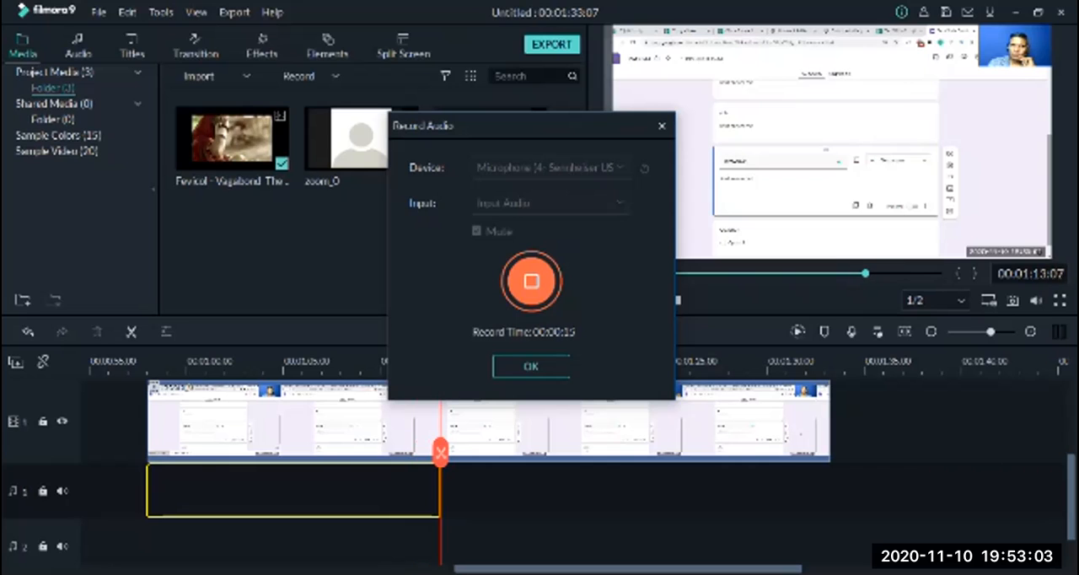
drag(438, 125, 157, 72)
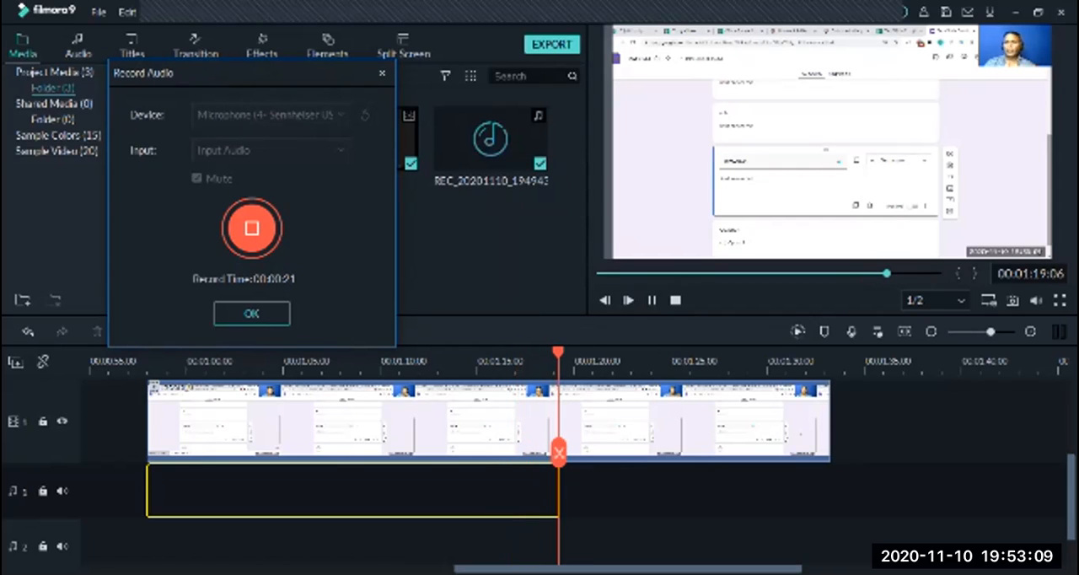
click(251, 228)
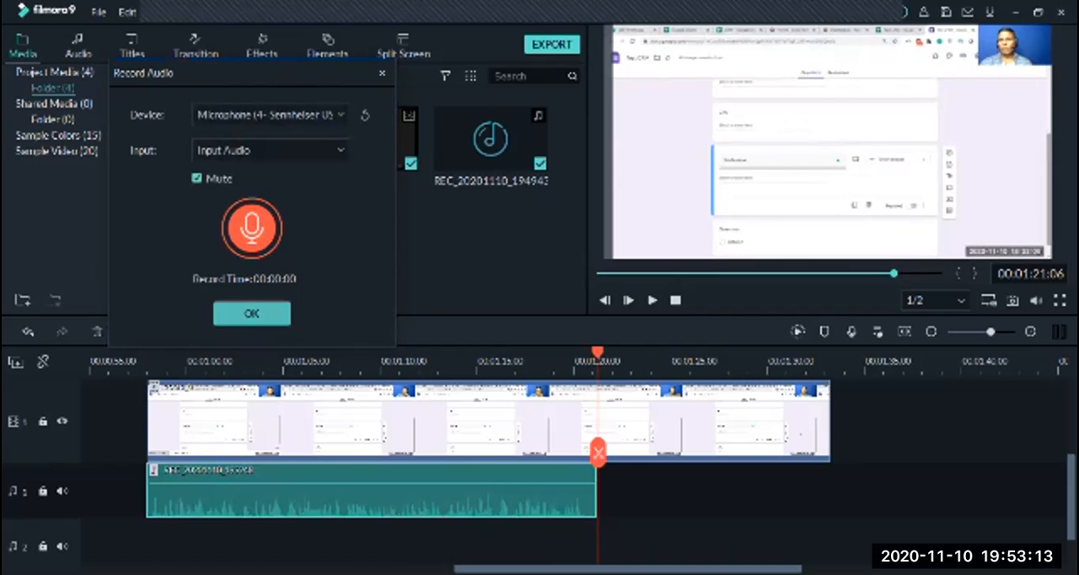
click(251, 314)
Play the zoom_0 copy with its new voiceover from the beginning for a few seconds
drag(597, 353, 150, 352)
key(space)
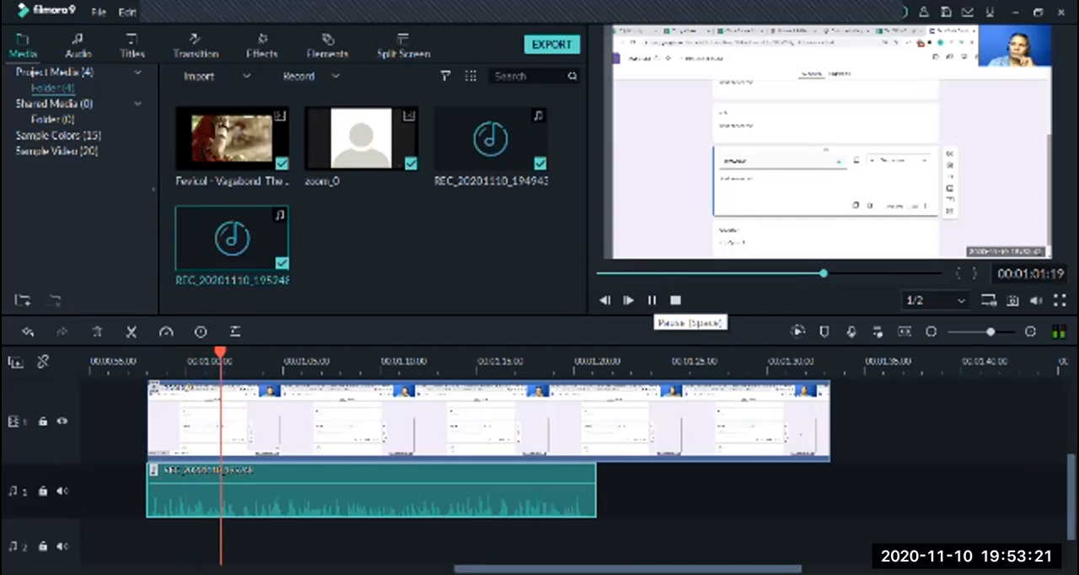
click(651, 300)
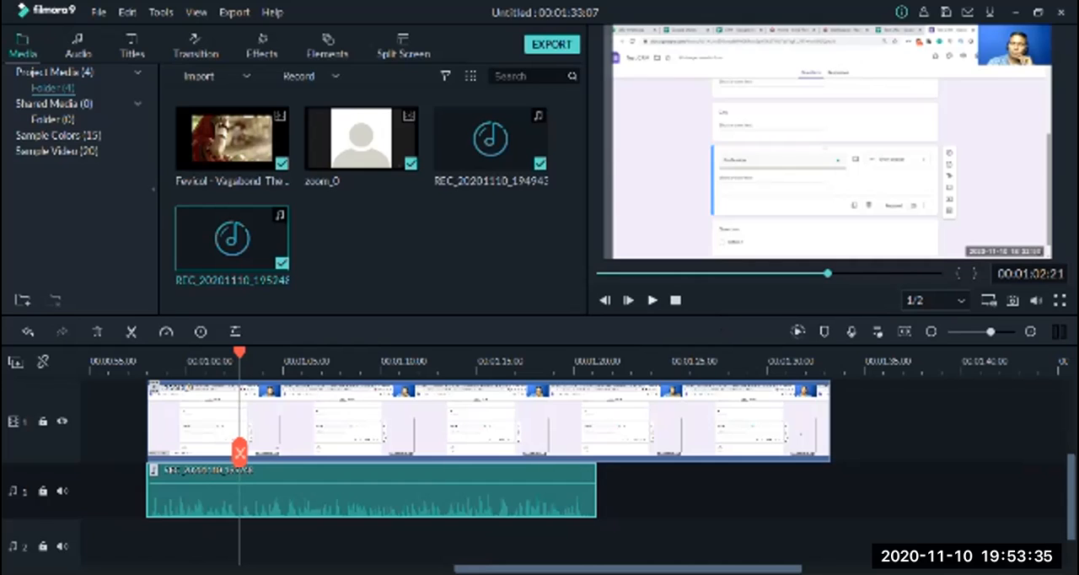
Raise the volume of the voiceover clip on audio track 1 and play the result for a few seconds
drag(540, 483, 537, 468)
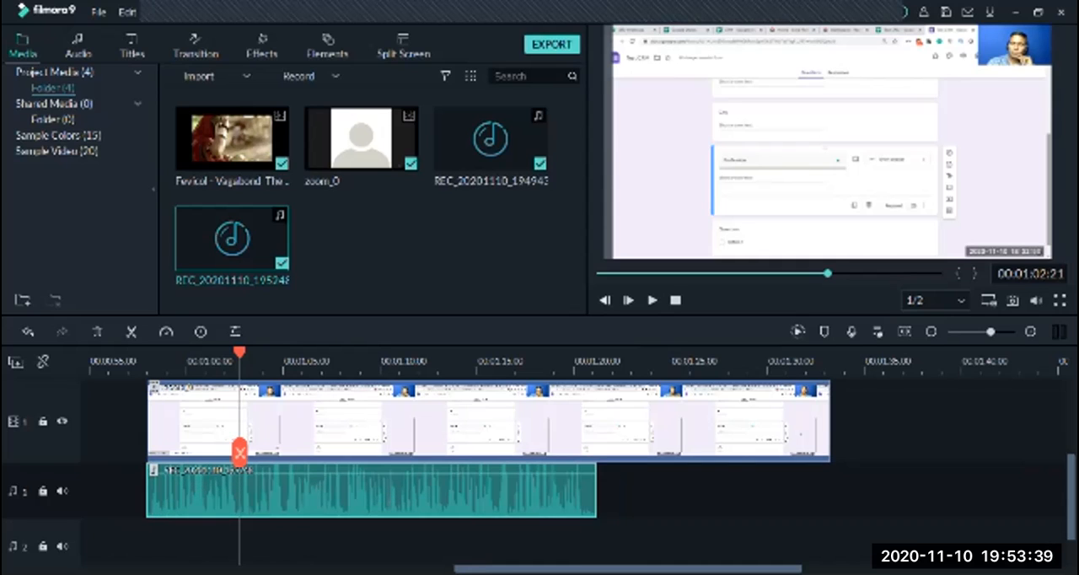
click(652, 300)
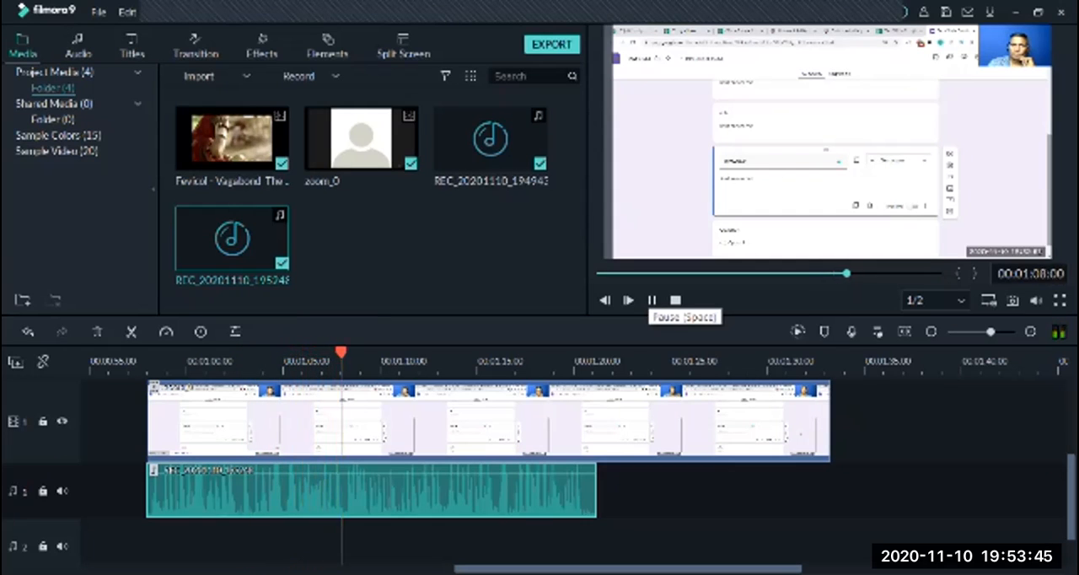
click(652, 300)
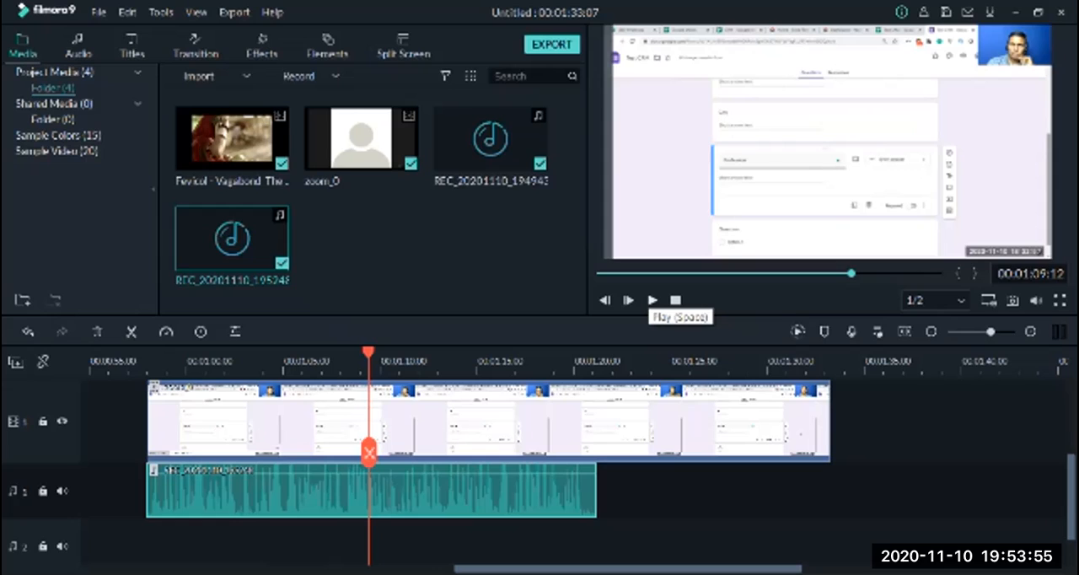
Insert the Fevicol video from the media library at the playhead and move it up to video track 2
click(251, 136)
right_click(252, 137)
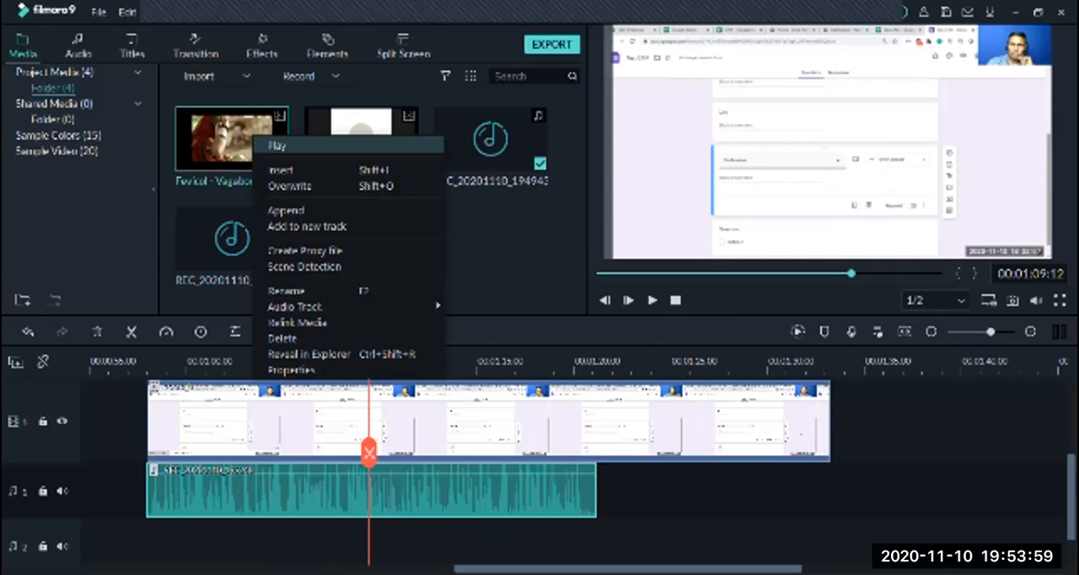
click(287, 170)
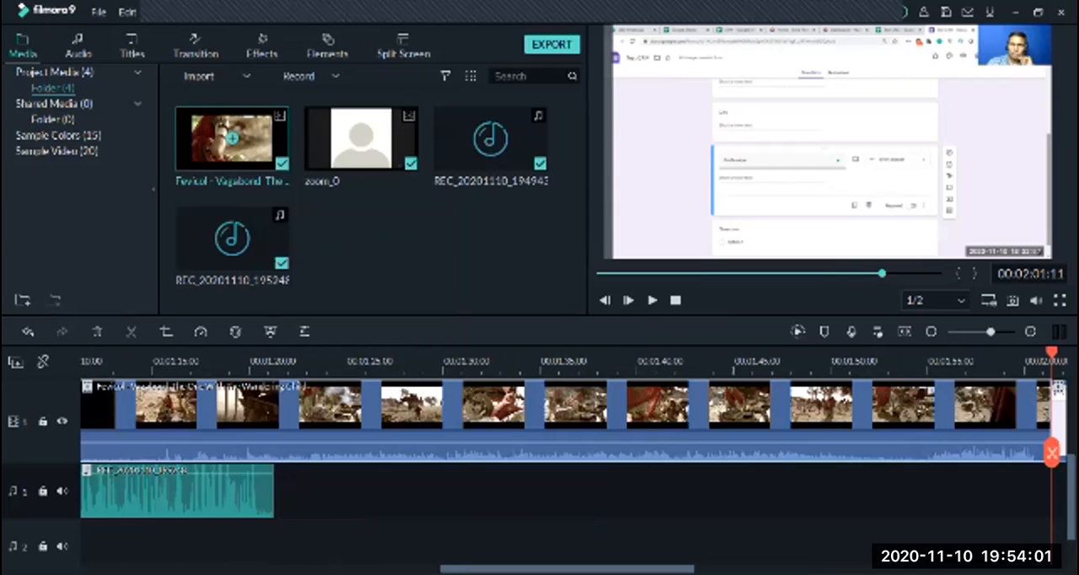
scroll(1048, 435, down, 2)
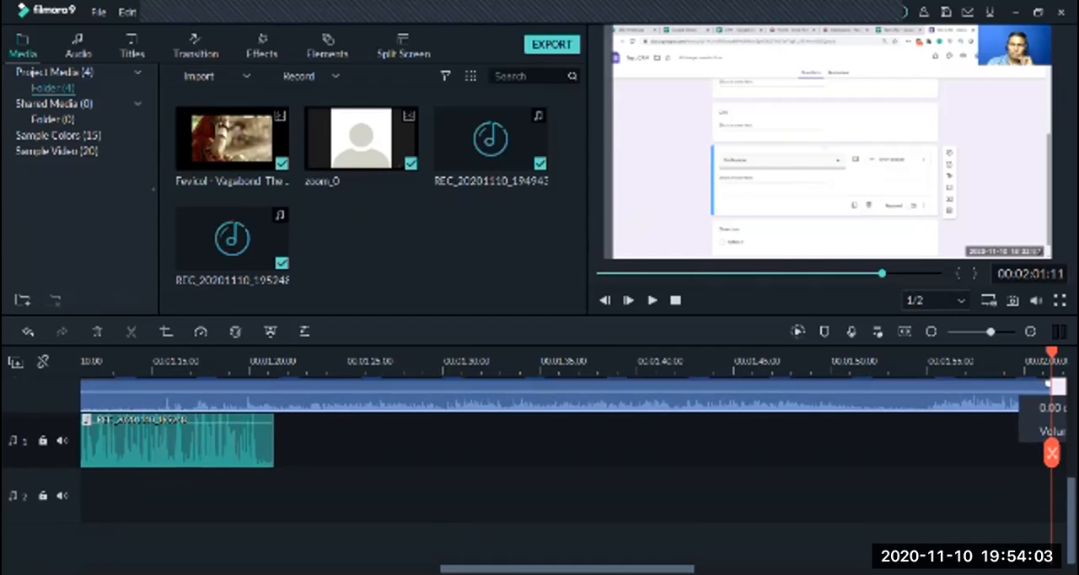
scroll(1048, 435, up, 5)
scroll(1047, 435, down, 1)
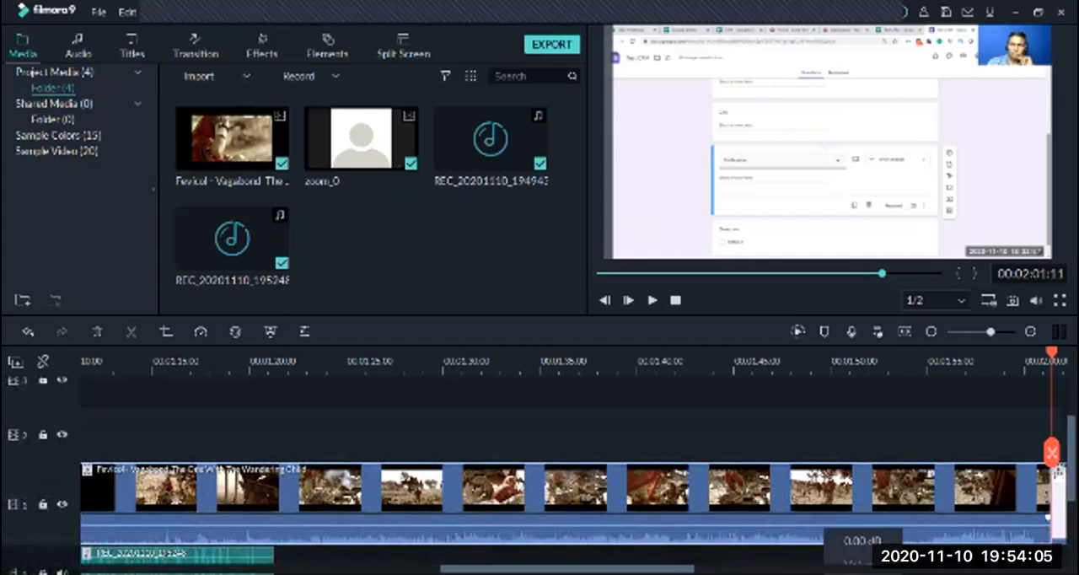
drag(815, 512, 816, 441)
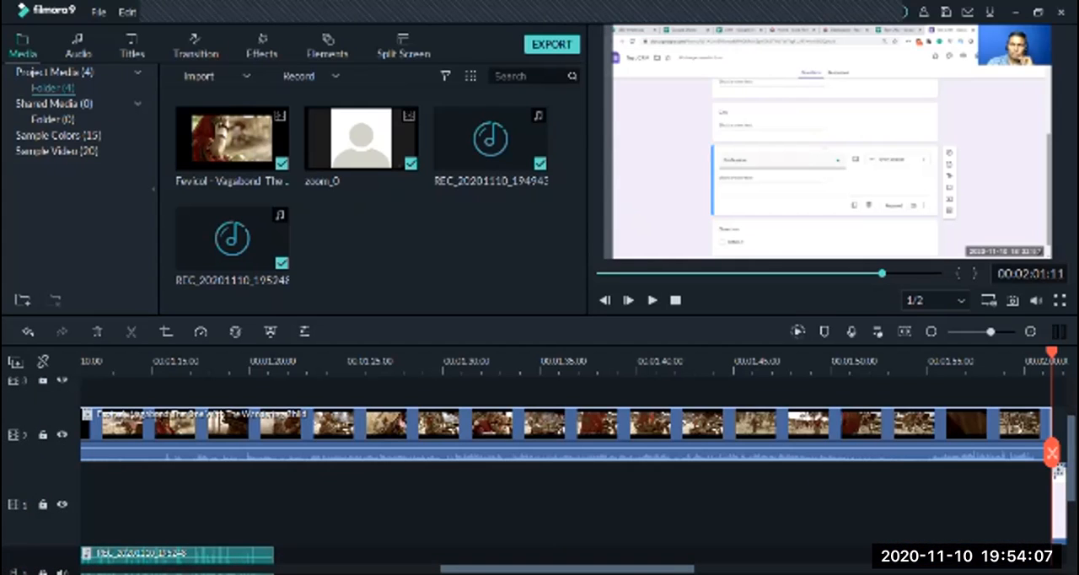
Move the split-off second zoom_0 piece back against the first, and align the Fevicol clip on track 2 with the start of the first piece
drag(1059, 508, 114, 511)
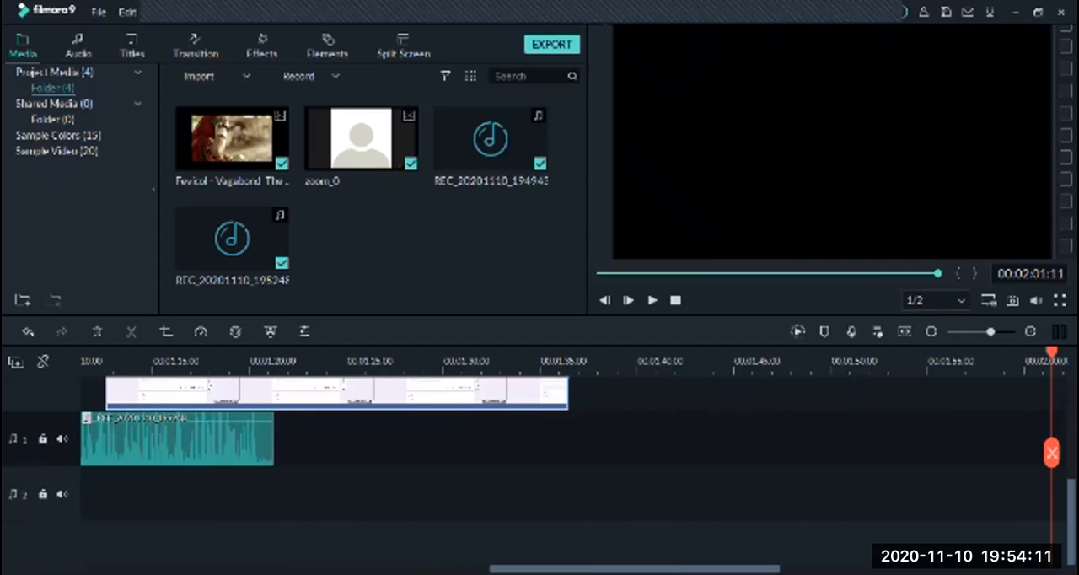
drag(635, 568, 522, 568)
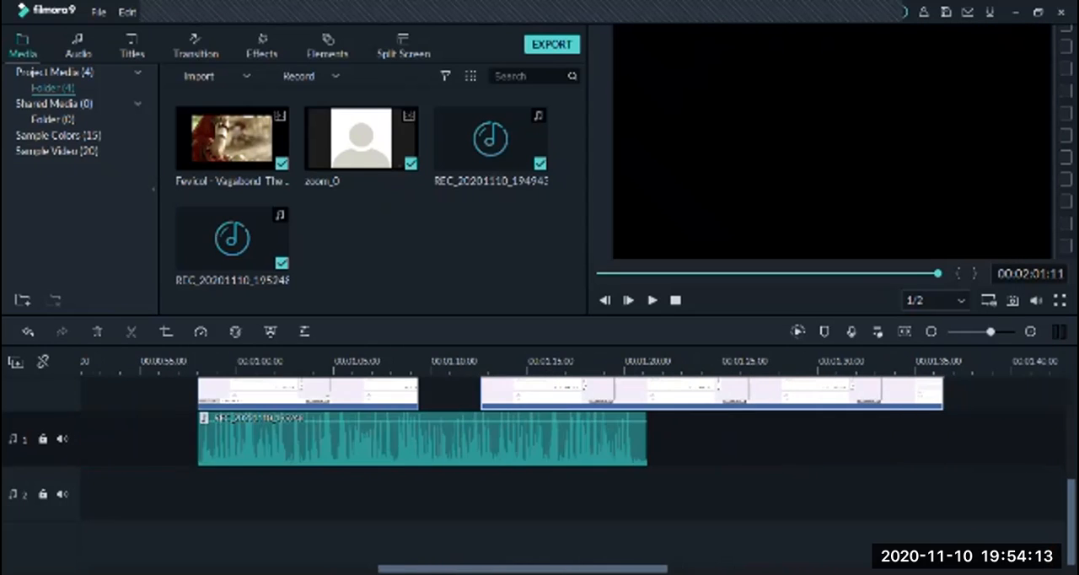
scroll(573, 472, up, 4)
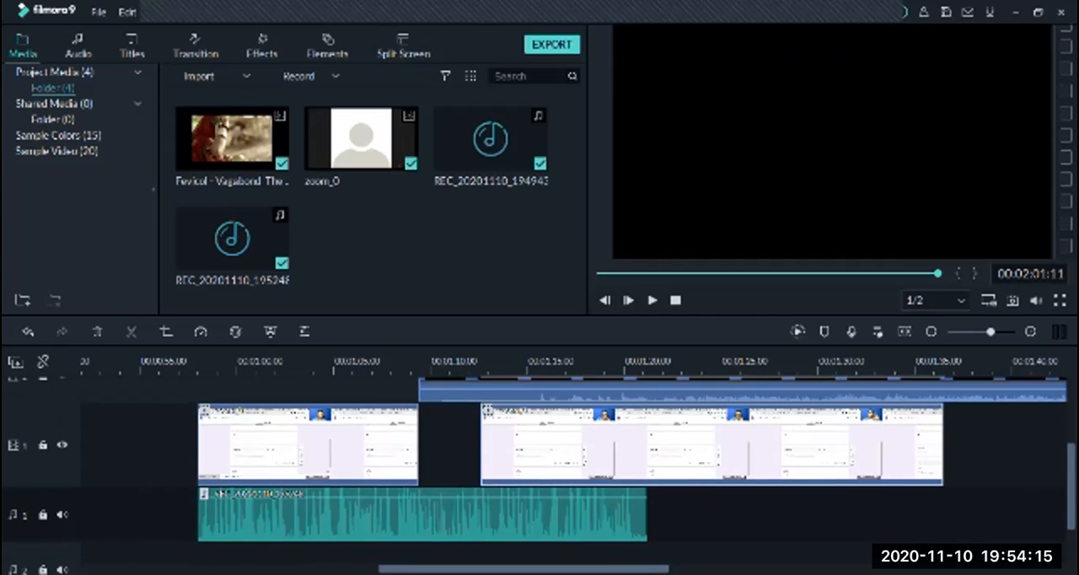
drag(582, 506, 519, 506)
drag(539, 438, 319, 439)
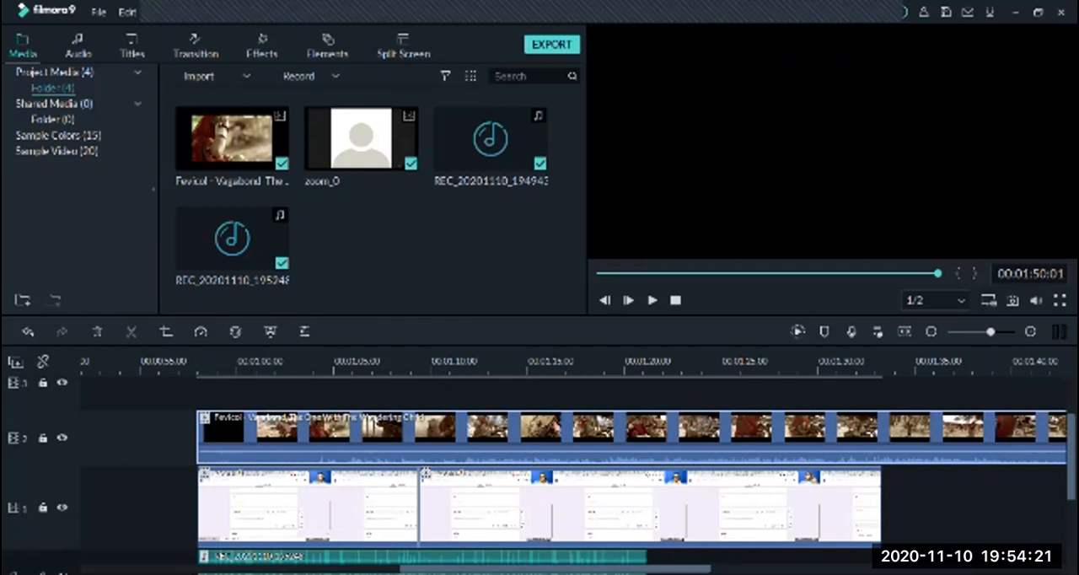
Shrink the Fevicol overlay into the lower-right corner of the video frame, and play the picture-in-picture up to about 00:01:32
click(337, 394)
click(207, 362)
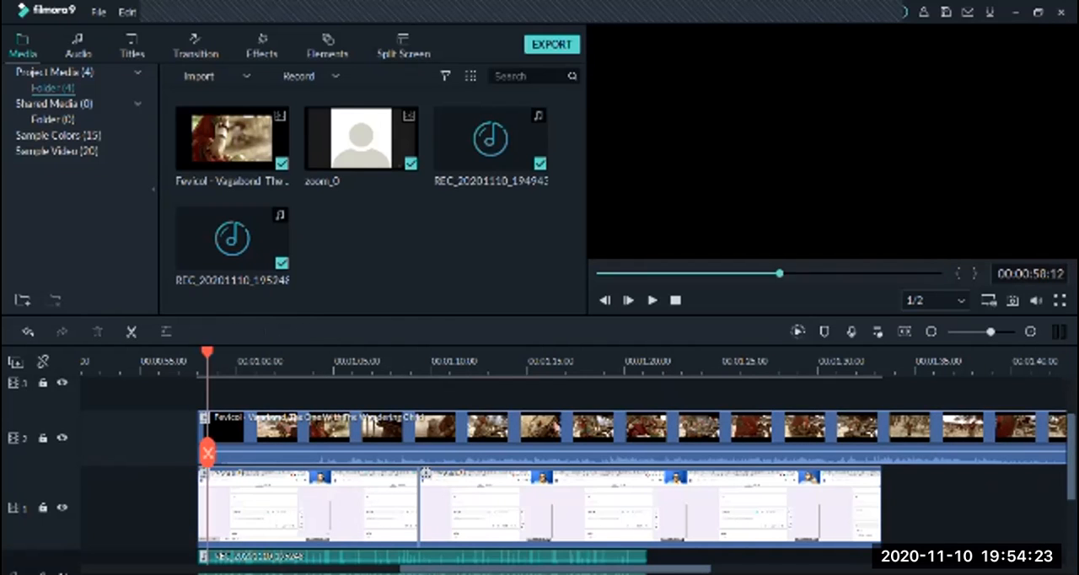
click(832, 141)
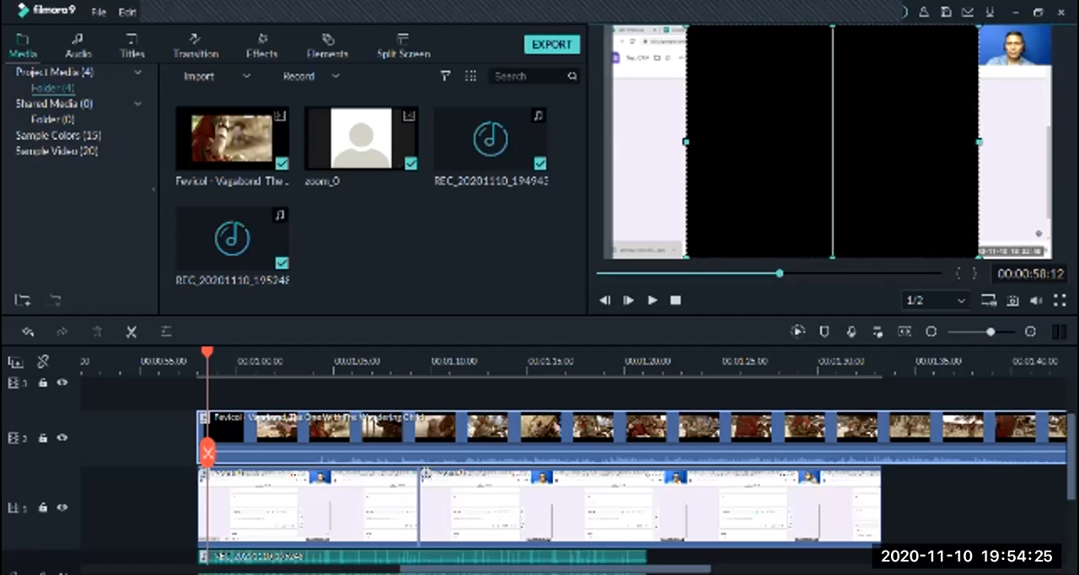
drag(832, 142, 828, 164)
drag(682, 47, 852, 182)
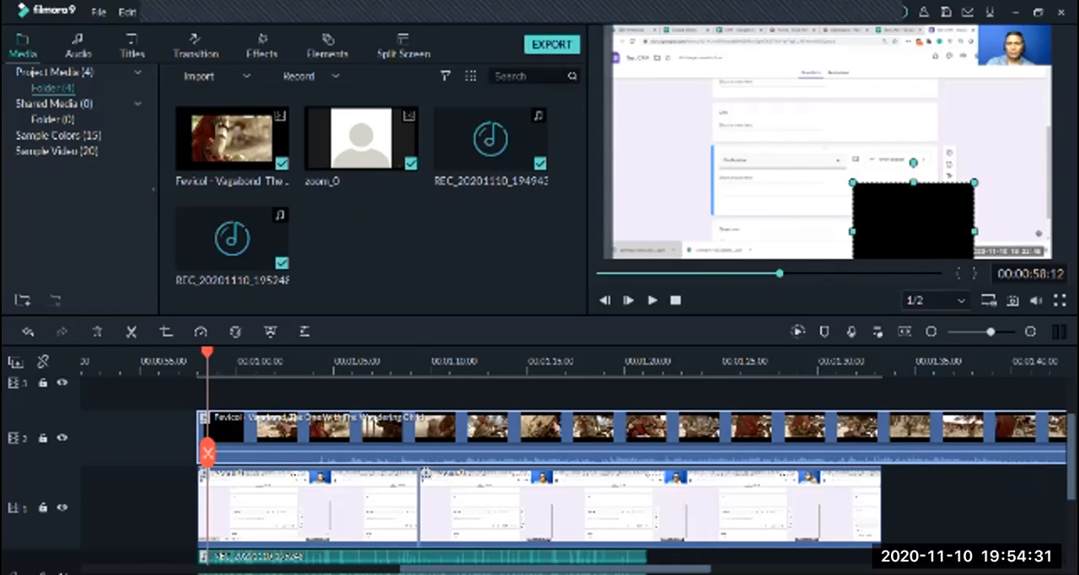
drag(914, 222, 992, 200)
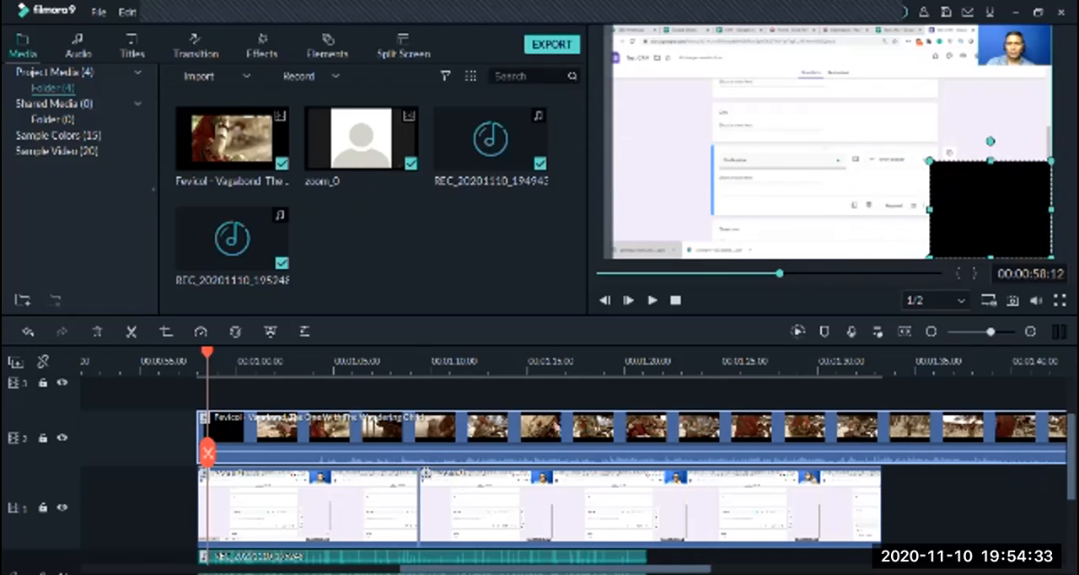
drag(929, 160, 885, 125)
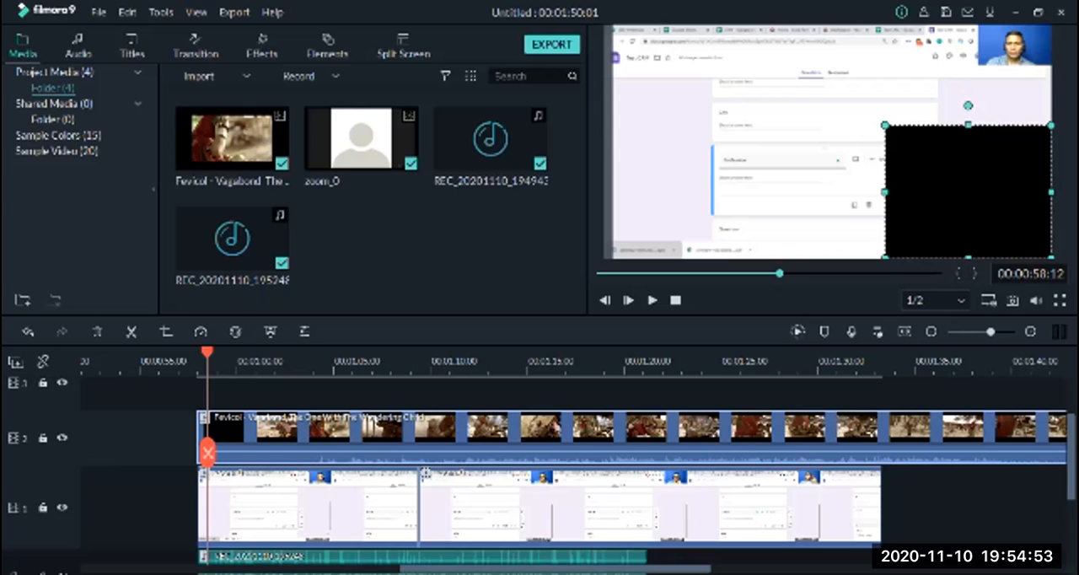
key(space)
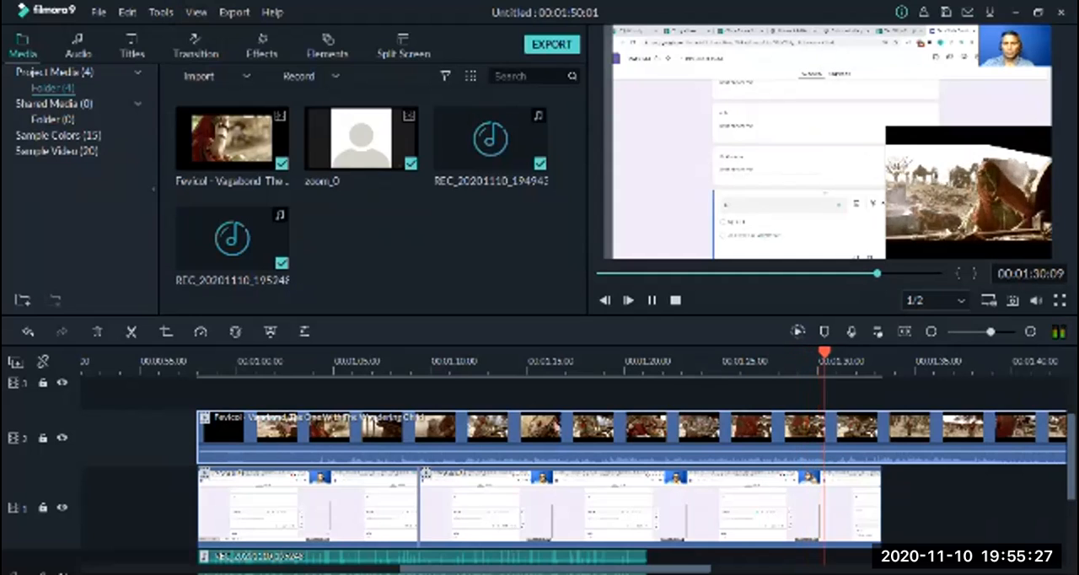
click(651, 300)
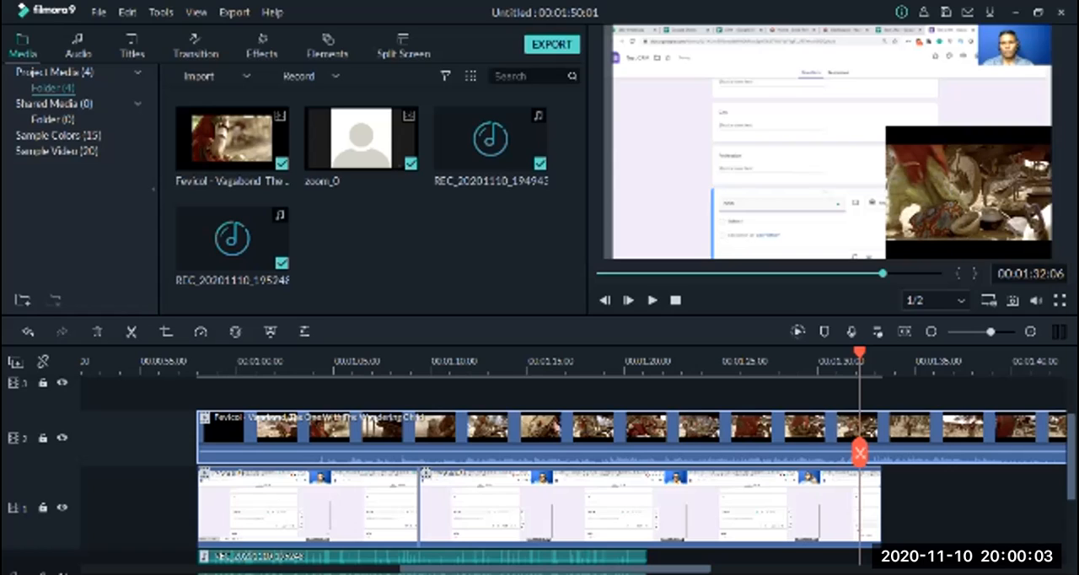
Move the Fevicol overlay toward the middle of the video frame and save a snapshot of the frame at 00:01:32:06
drag(968, 193, 850, 174)
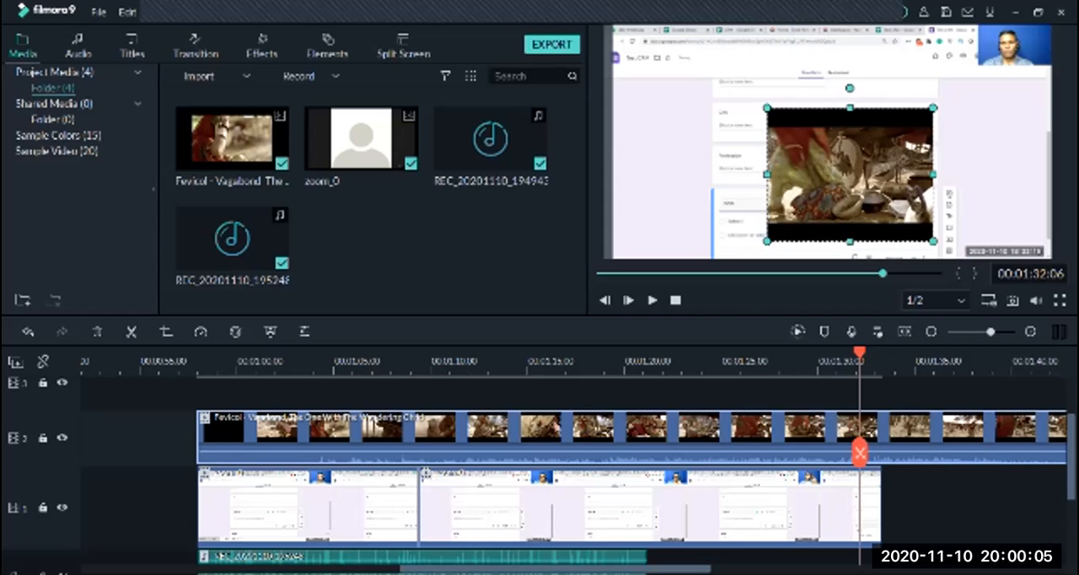
click(1012, 299)
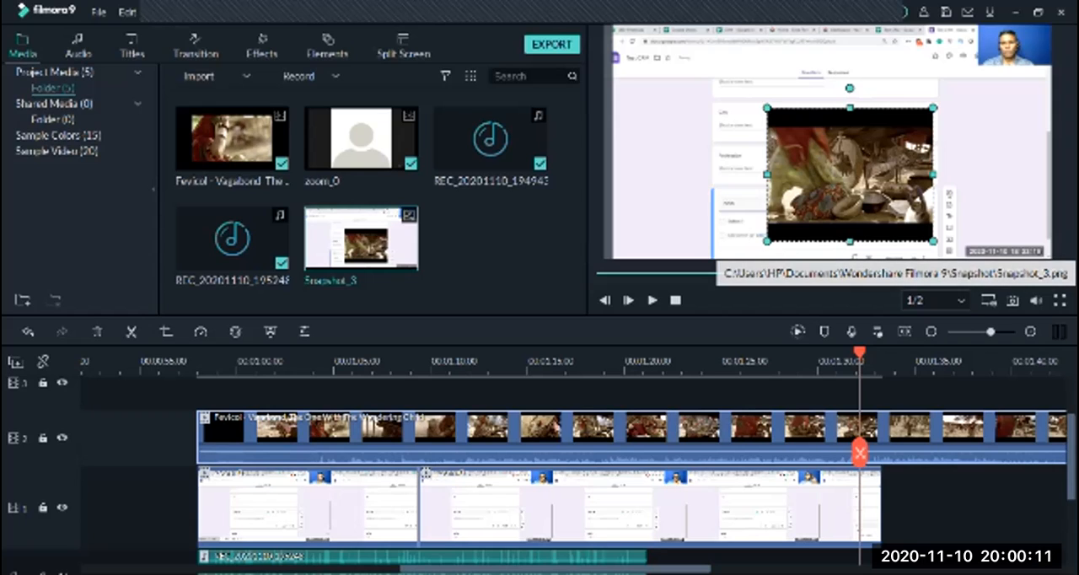
drag(850, 175, 833, 172)
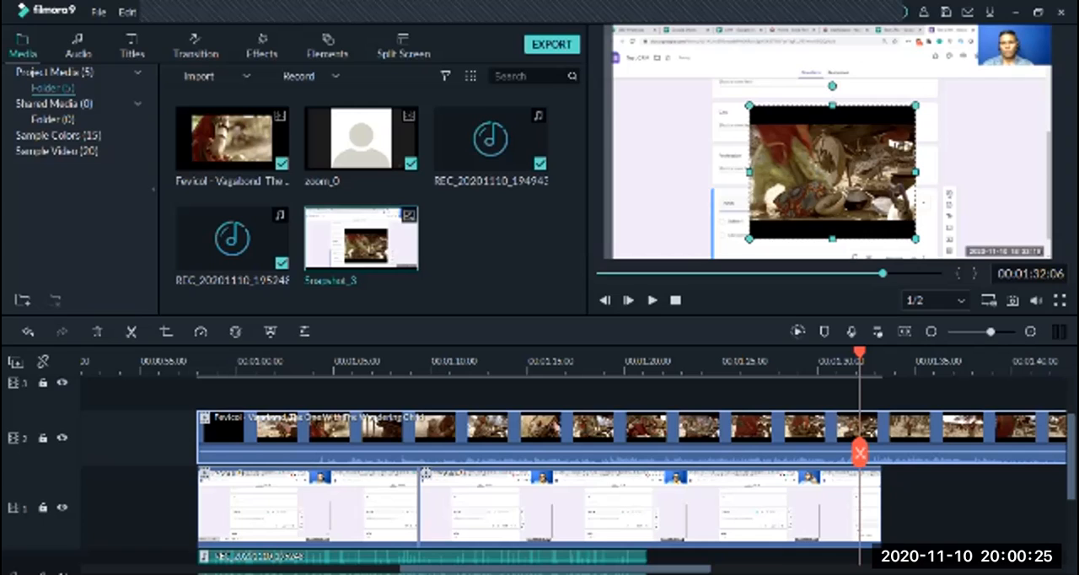
Record two webcam clips of a few seconds each with the USB Video Device at 1280x960 and 30 fps
click(310, 76)
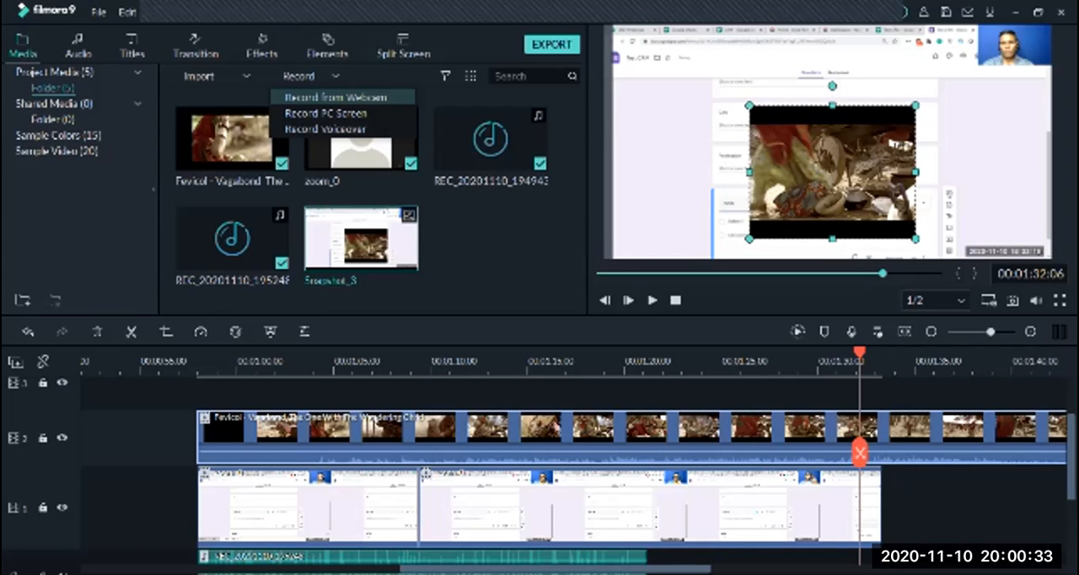
click(336, 97)
click(531, 462)
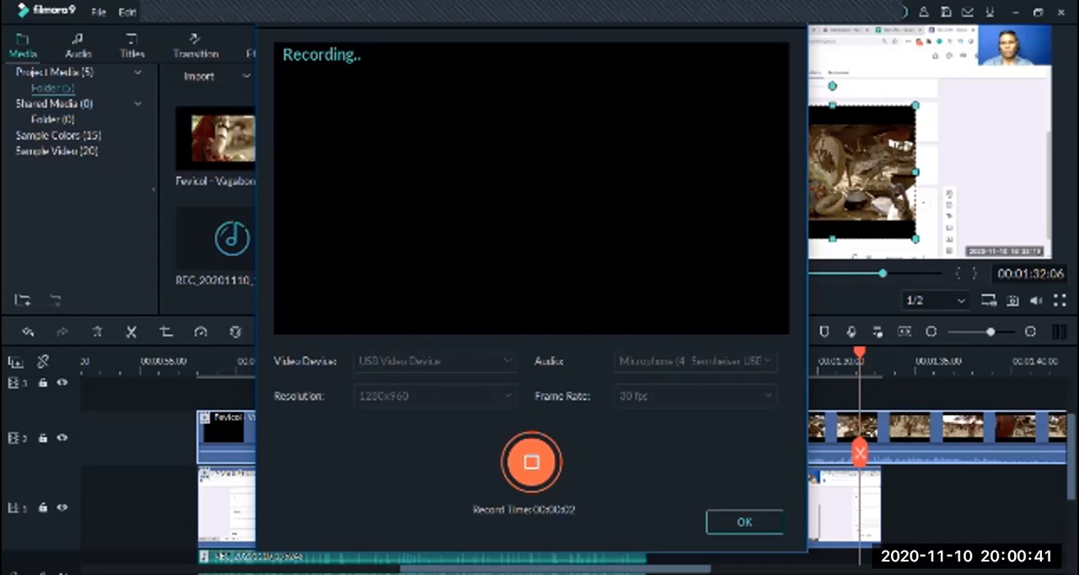
click(531, 462)
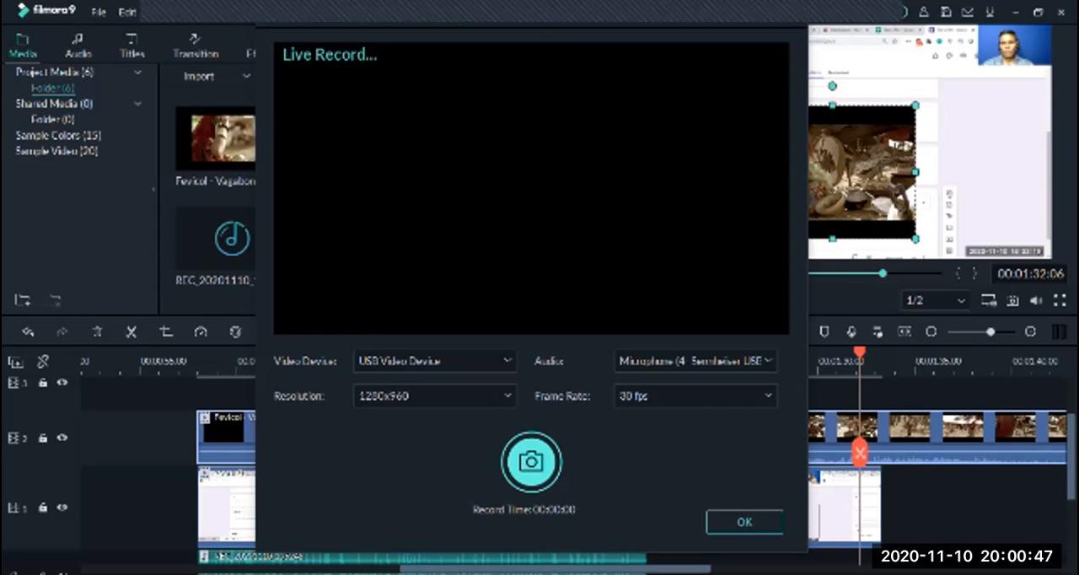
click(531, 462)
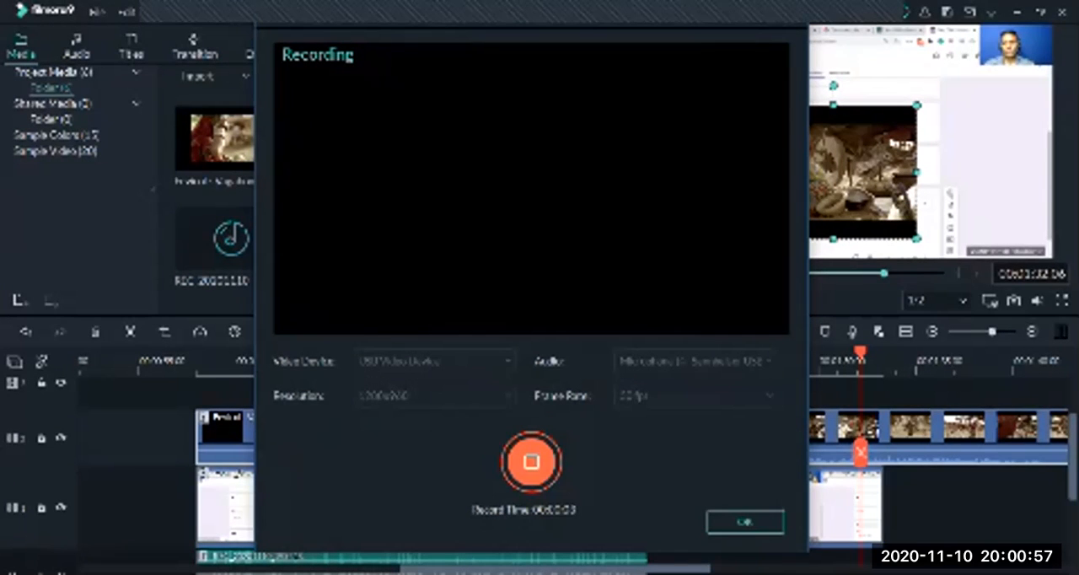
click(531, 462)
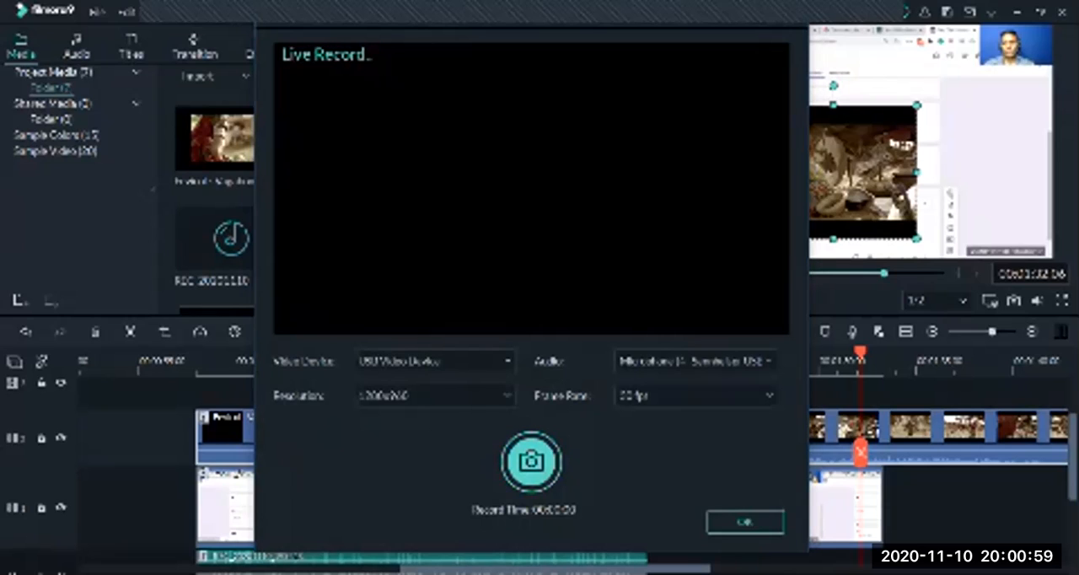
Choose USB Video Device as the webcam source, record a third clip of over 30 seconds, and close the capture window
click(507, 361)
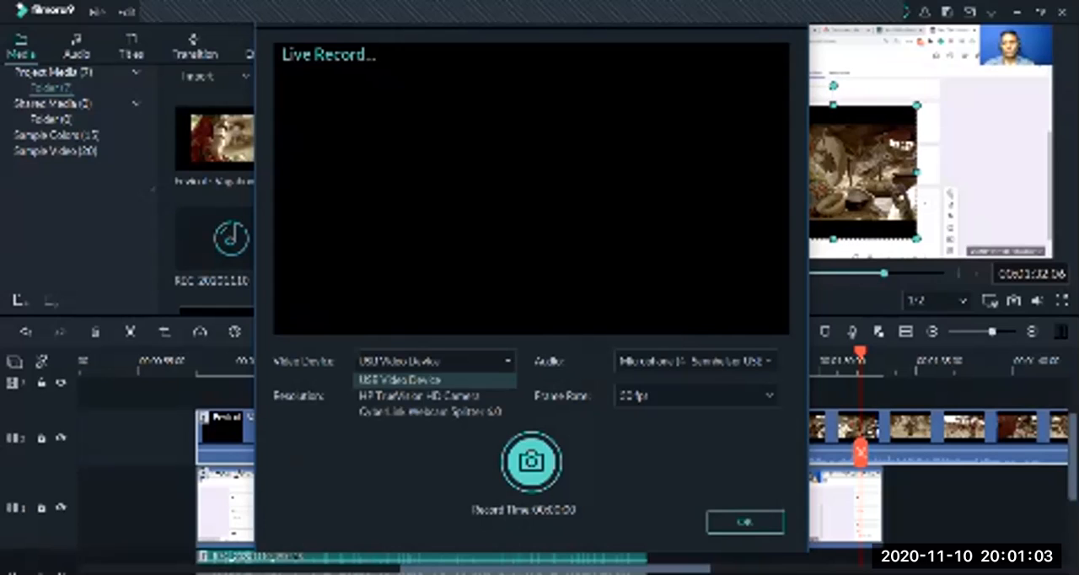
click(434, 379)
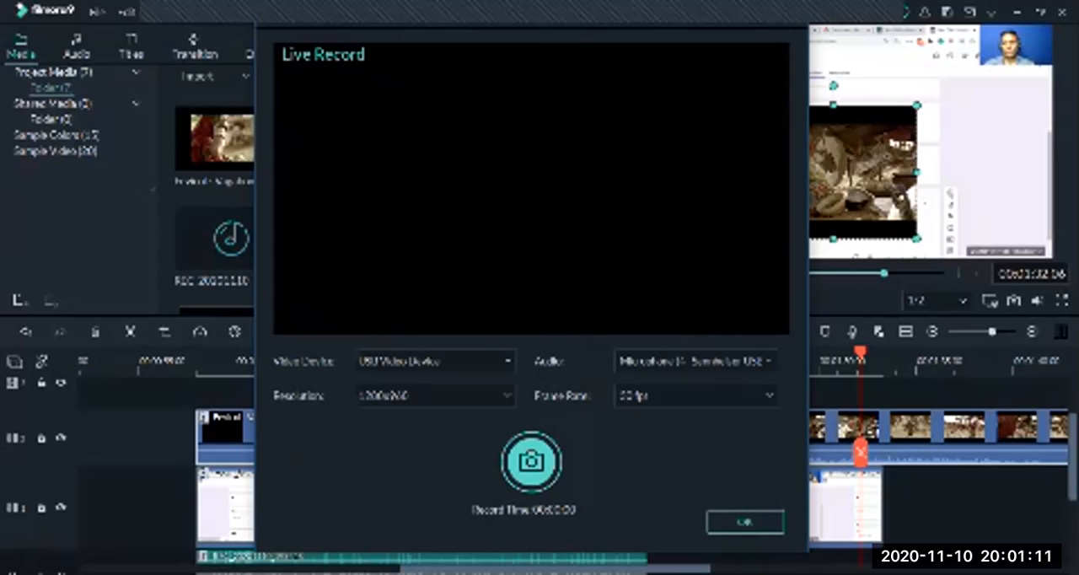
click(531, 462)
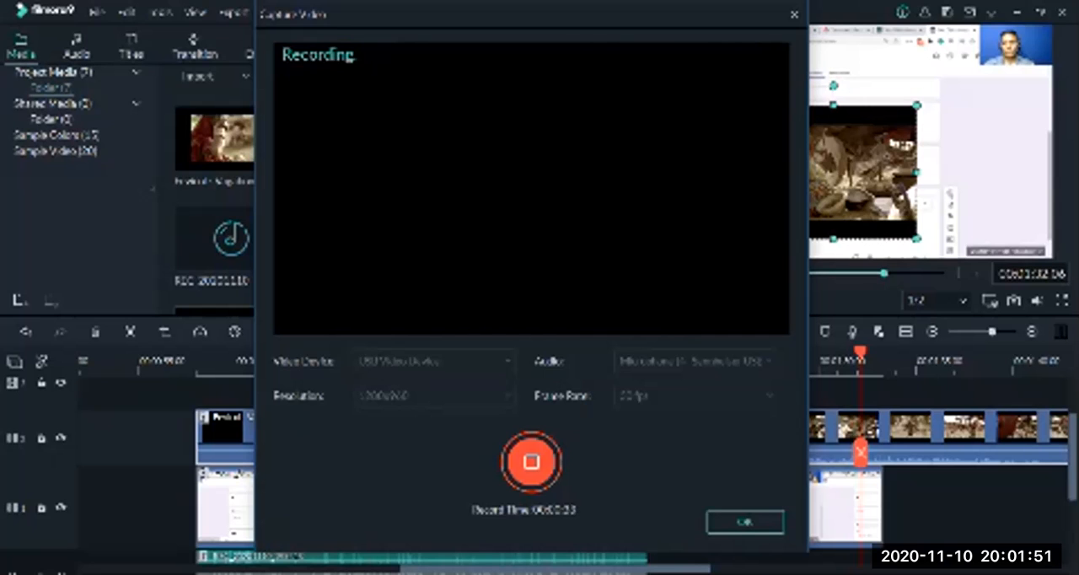
click(745, 522)
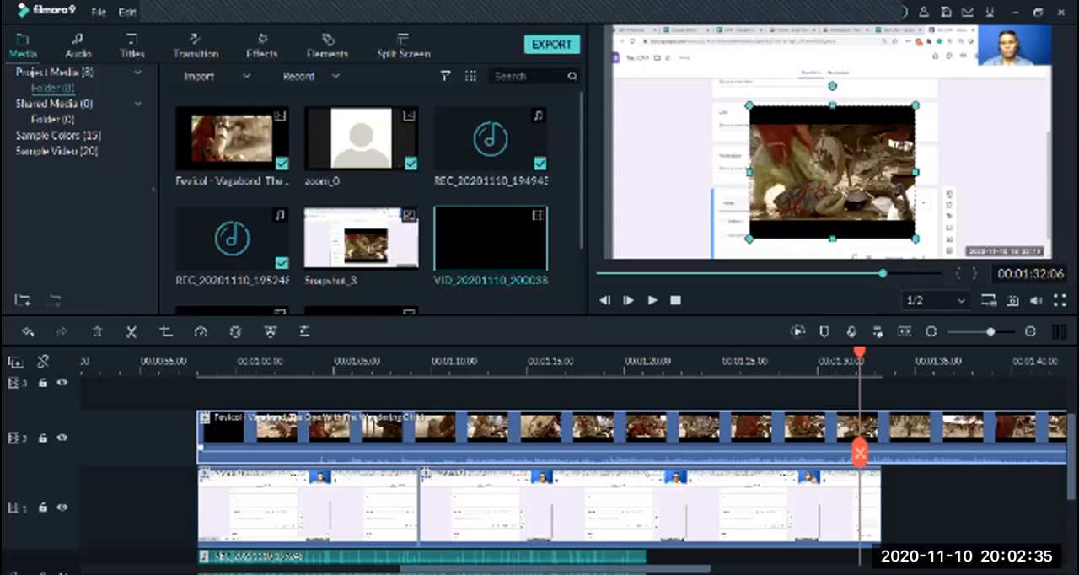
Delete the Fevicol overlay from track 2 and shift the screen-recording clip down and left within the video frame
key(Delete)
click(649, 507)
drag(828, 142, 793, 193)
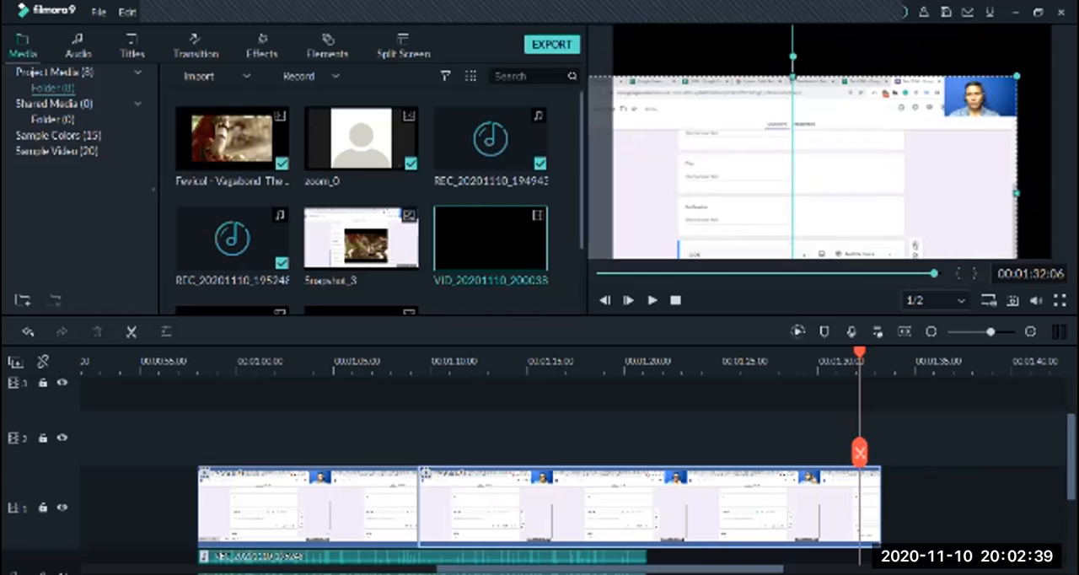
drag(793, 193, 792, 172)
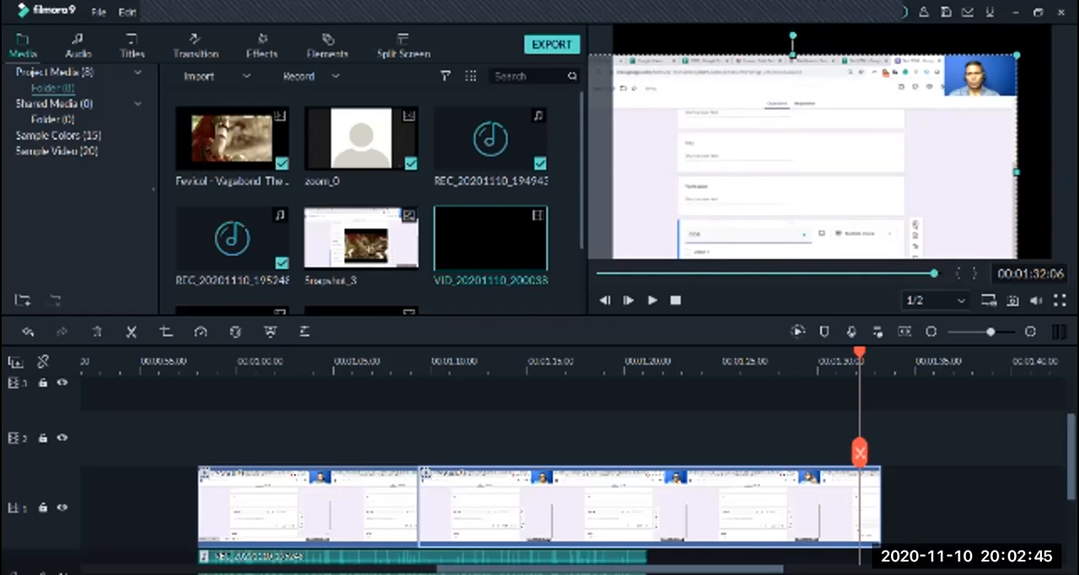
Shrink and re-enlarge the screen-recording clip, and shift it toward the lower-left corner of the video frame
drag(1017, 55, 904, 110)
drag(741, 194, 815, 147)
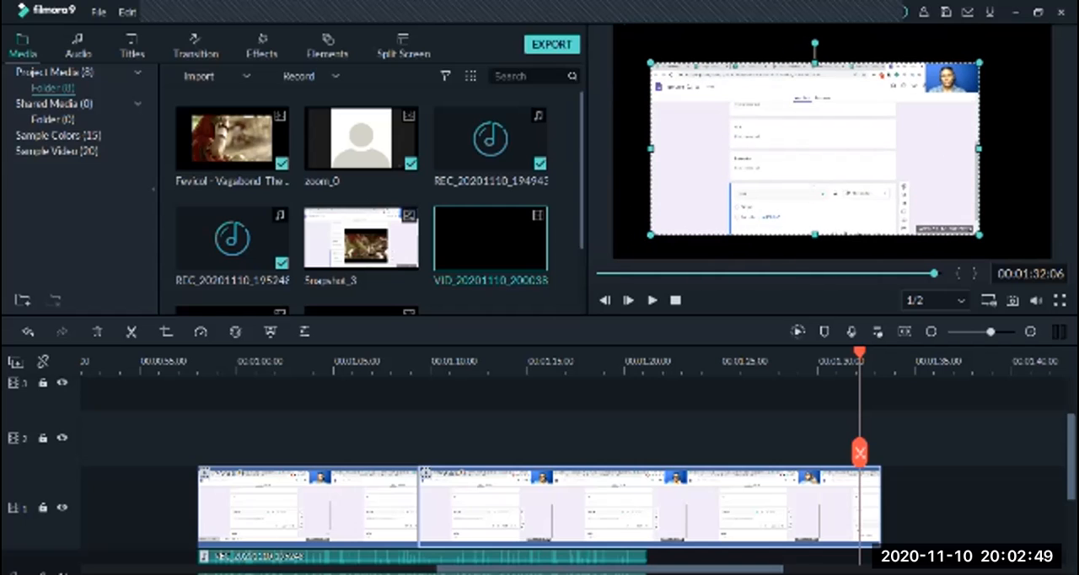
drag(649, 235, 576, 273)
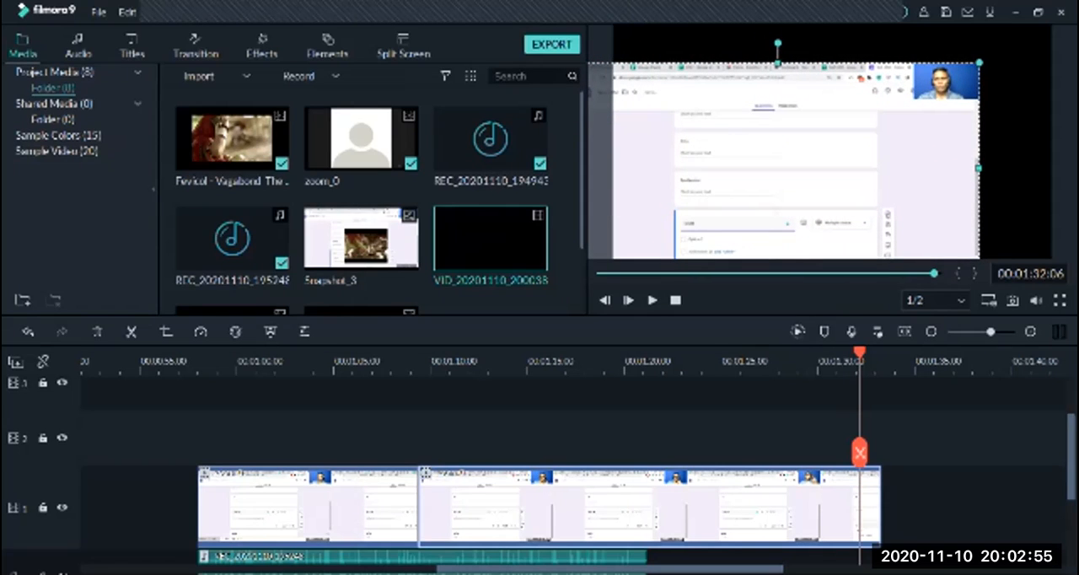
drag(776, 169, 733, 189)
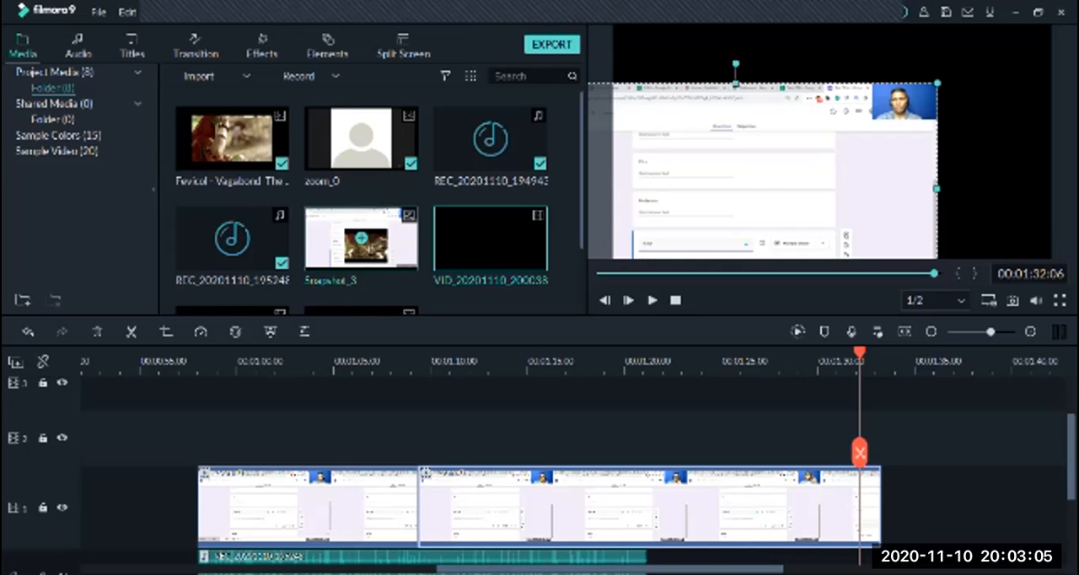
Add the Fevicol video twice to track 1 after the screen-recording clip, and shift the last clip's picture to the right
click(232, 137)
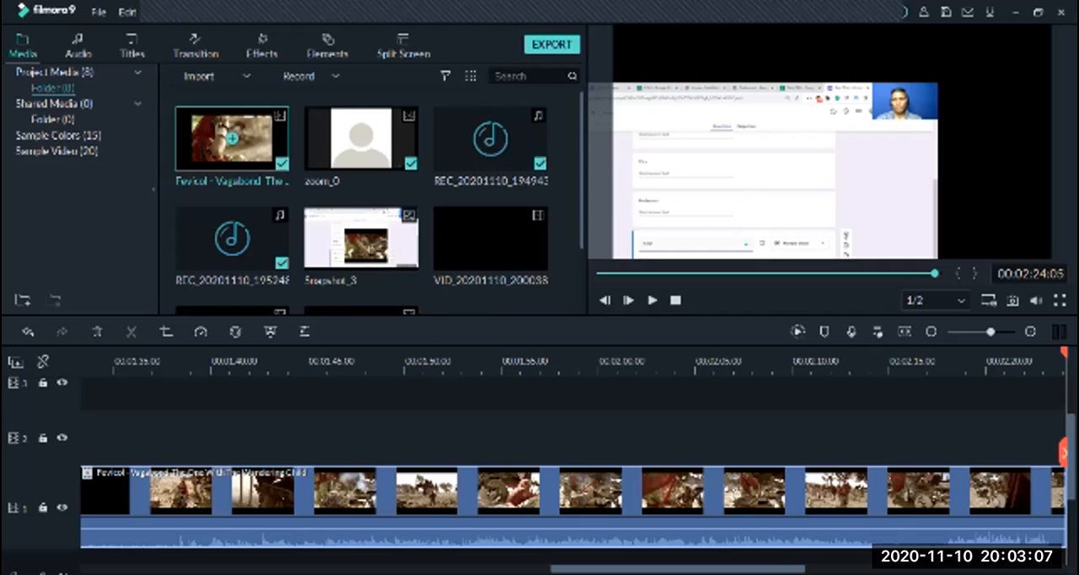
right_click(239, 142)
click(269, 175)
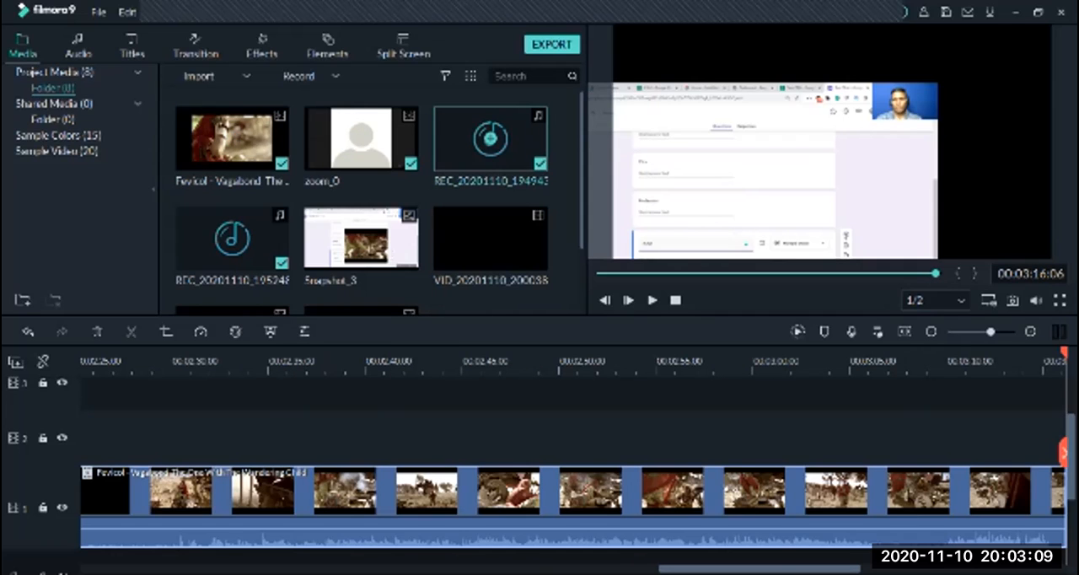
drag(738, 173, 843, 173)
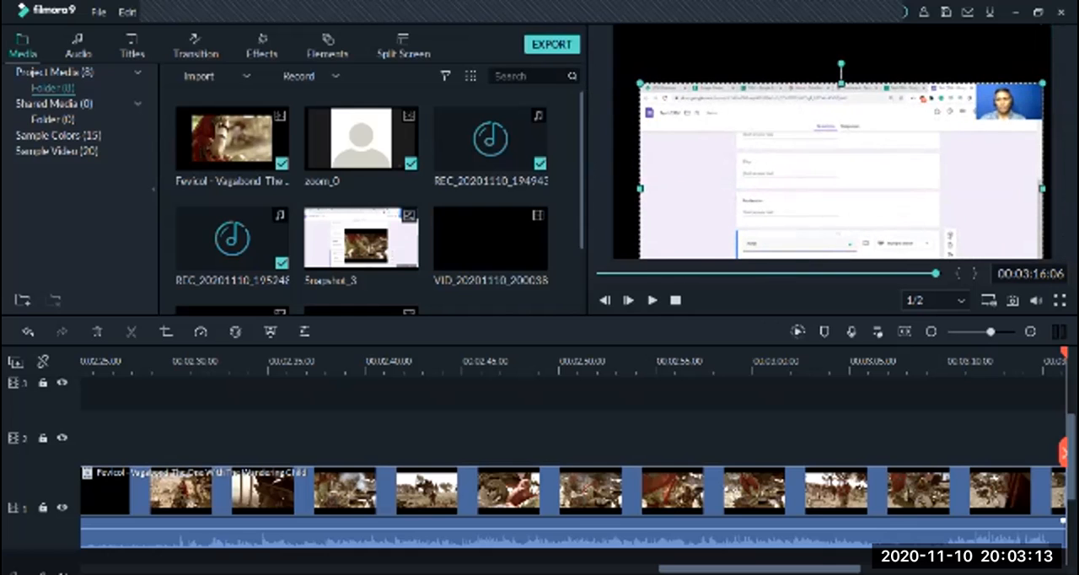
Move the screen-recording clip onto track 2 above the first Fevicol clip, and shrink it toward the frame's lower-left corner at 00:01:42:13
drag(990, 332, 976, 332)
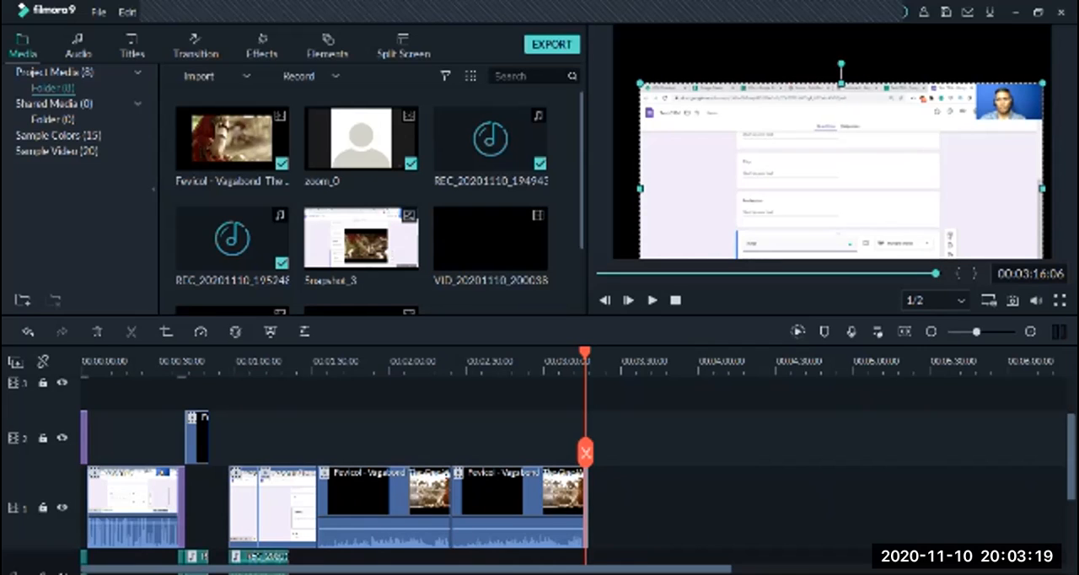
drag(287, 506, 347, 438)
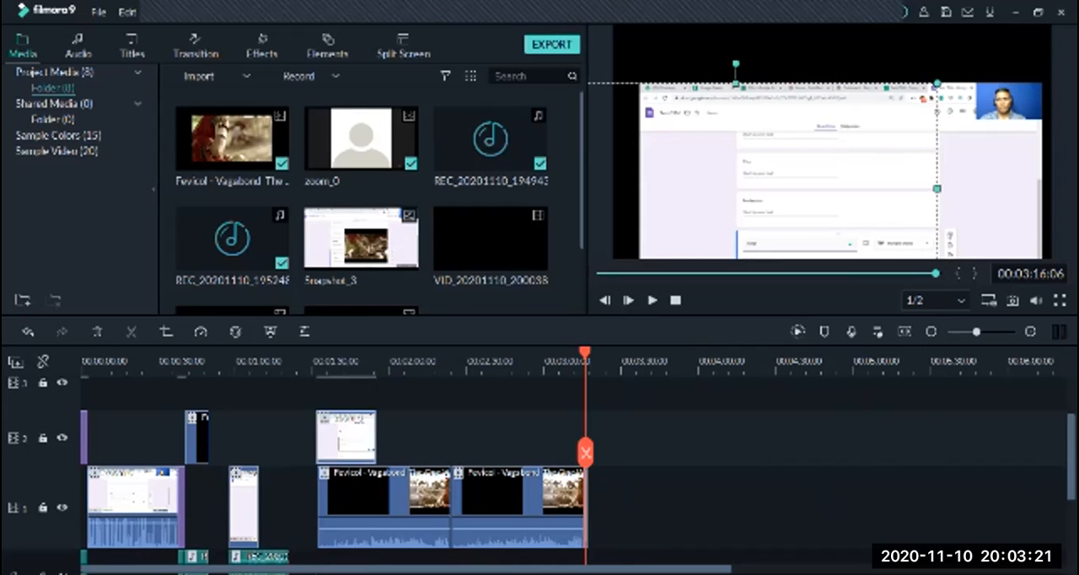
drag(585, 353, 343, 353)
drag(937, 83, 783, 165)
Enlarge the first Fevicol clip until its picture fills the whole video frame
click(830, 144)
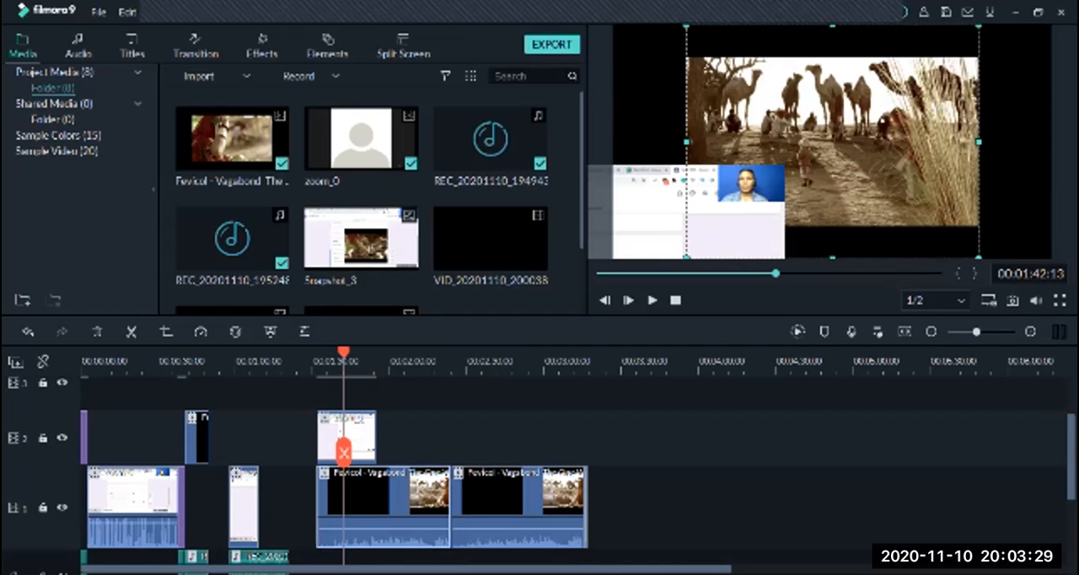
drag(979, 257, 1076, 335)
drag(686, 26, 569, 2)
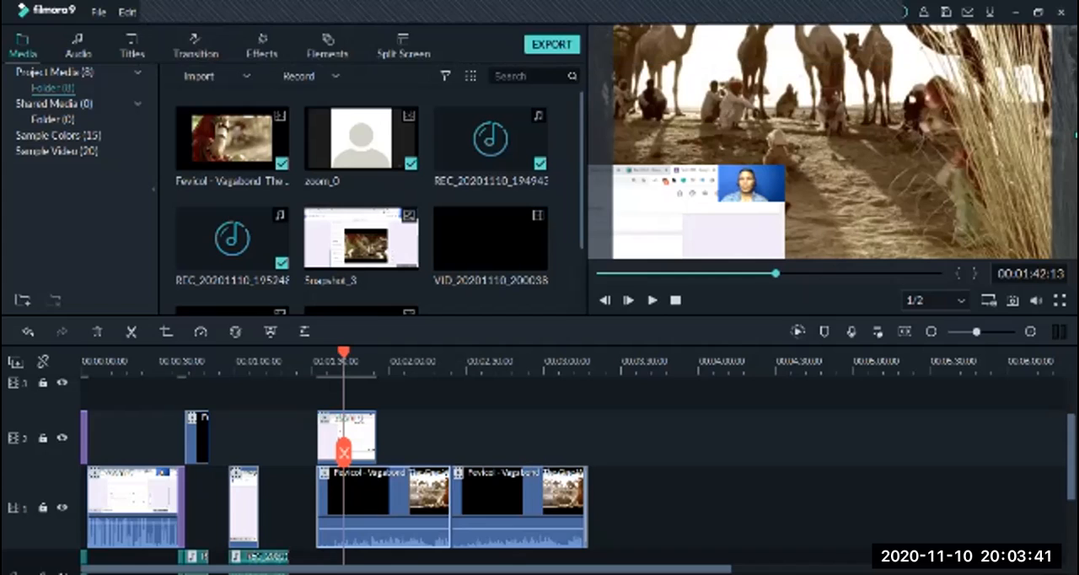
Move the screen-recording overlay into the lower-left corner so only its webcam portion shows, and play the composition up to about 00:01:45
click(704, 210)
drag(704, 210, 598, 265)
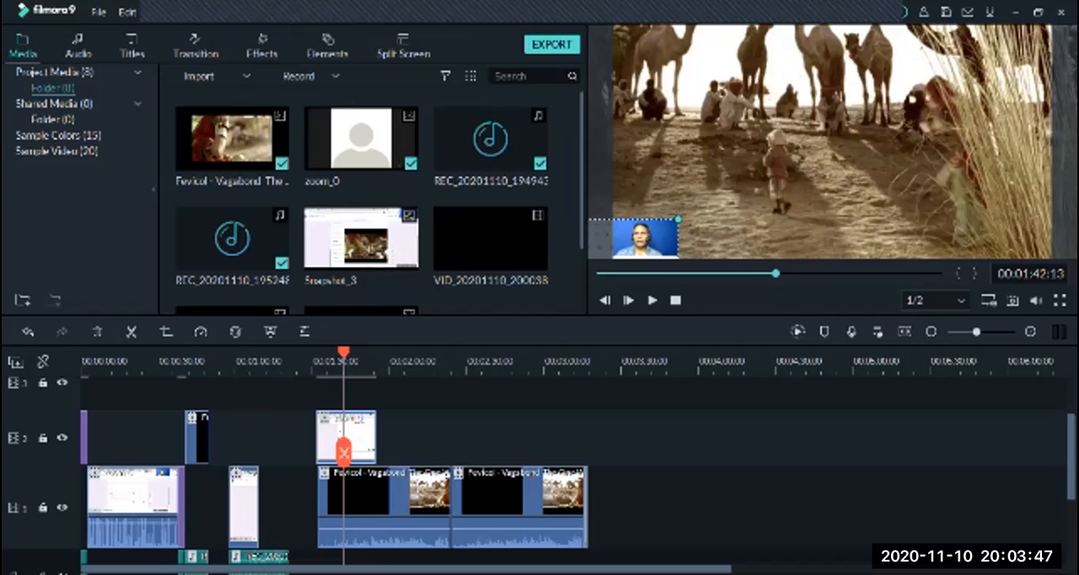
mouse_move(642, 240)
mouse_down()
mouse_move(648, 254)
mouse_move(642, 237)
mouse_up()
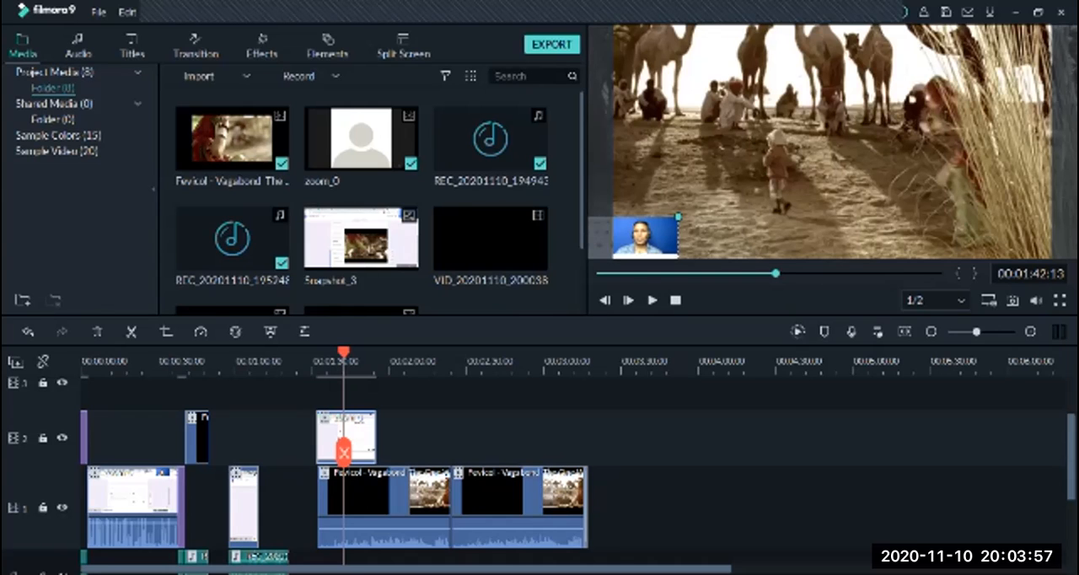
key(space)
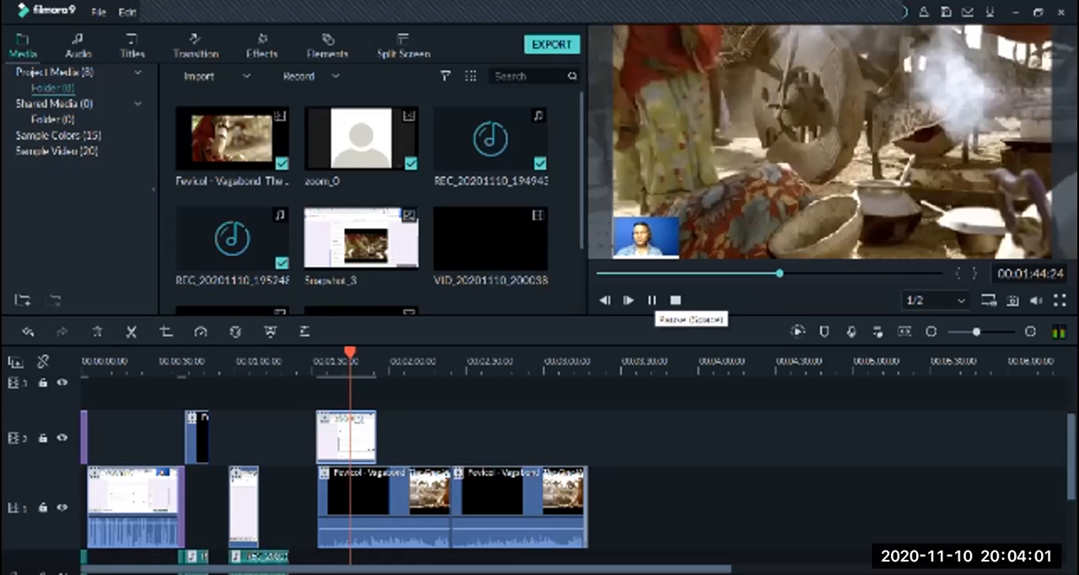
click(652, 300)
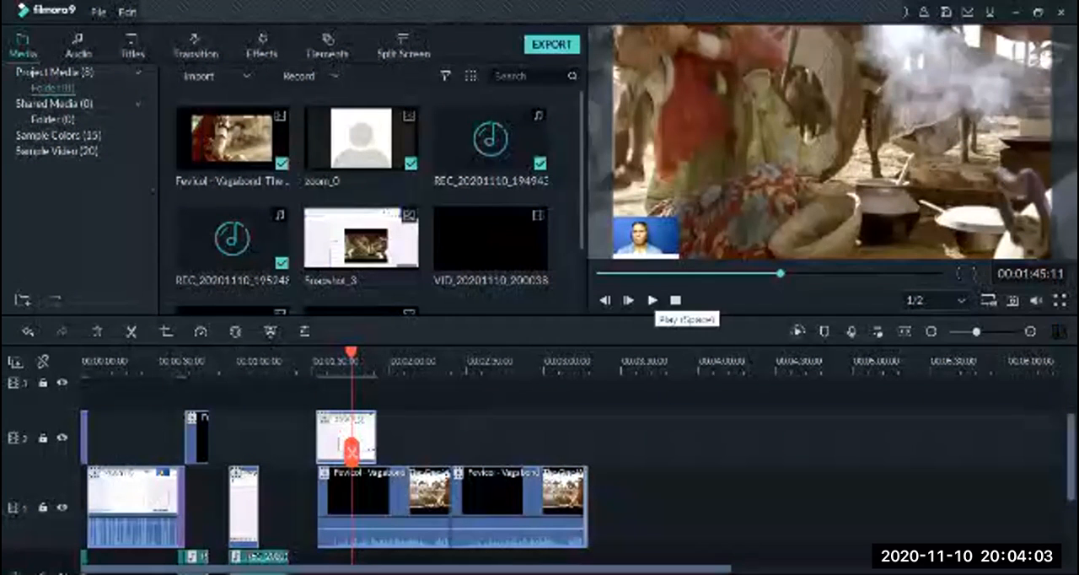